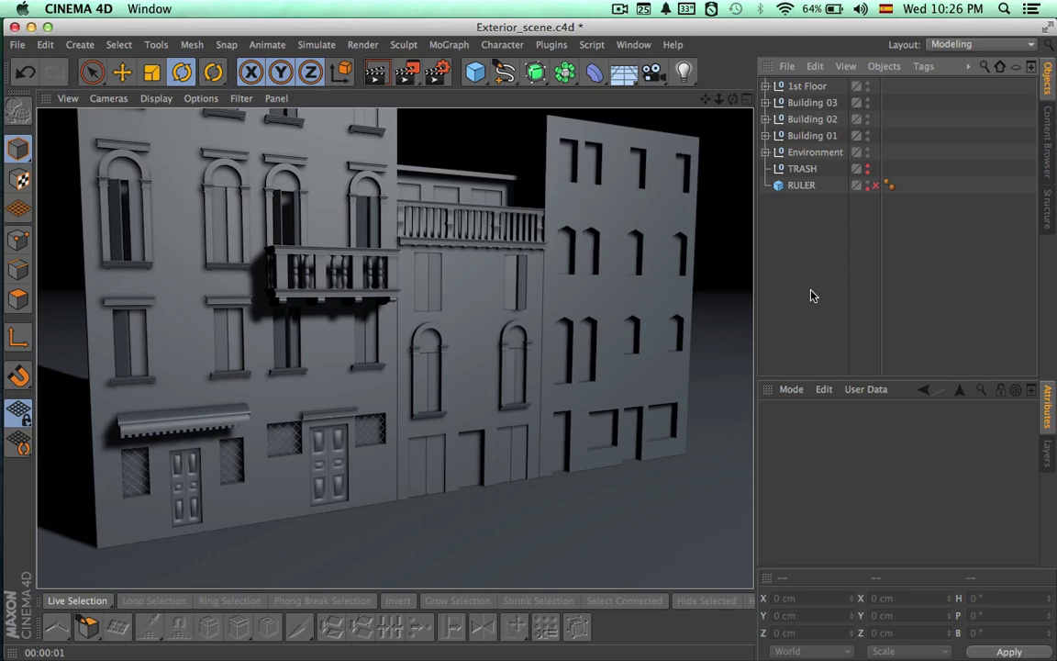
Add a Plane primitive and raise it to about 218 cm above the ground
left_click(792, 261)
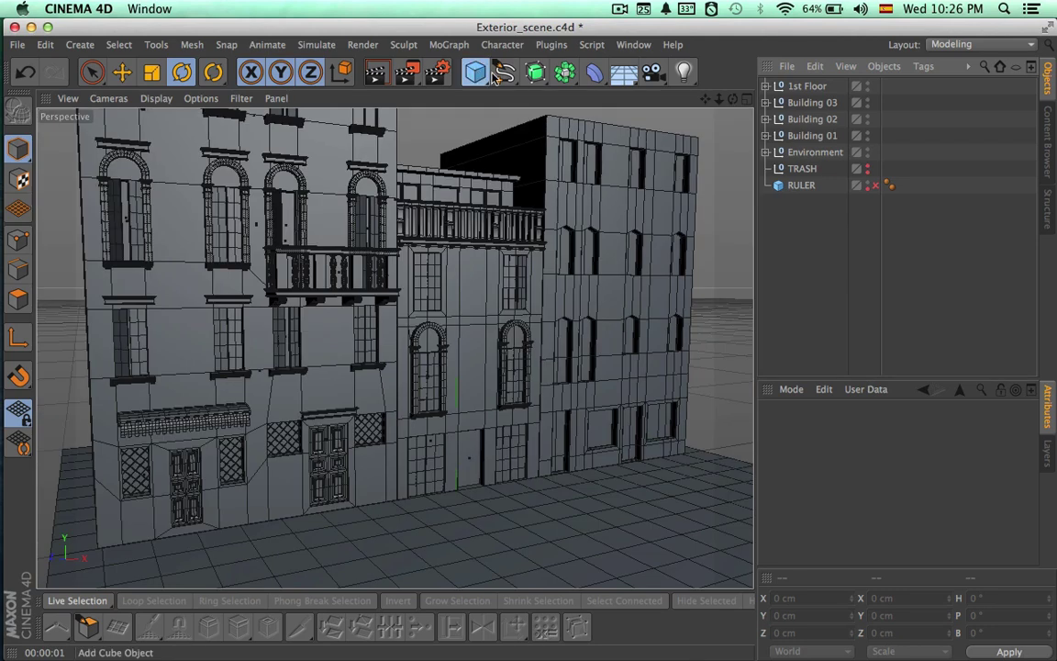
left_click(475, 73)
left_click(633, 124)
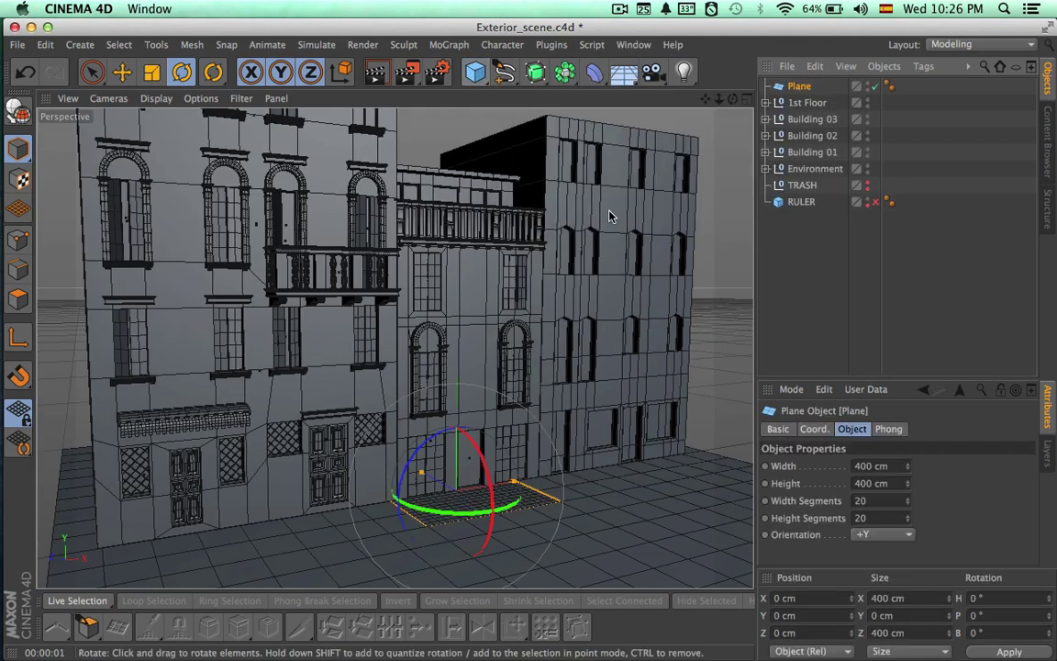
key("9")
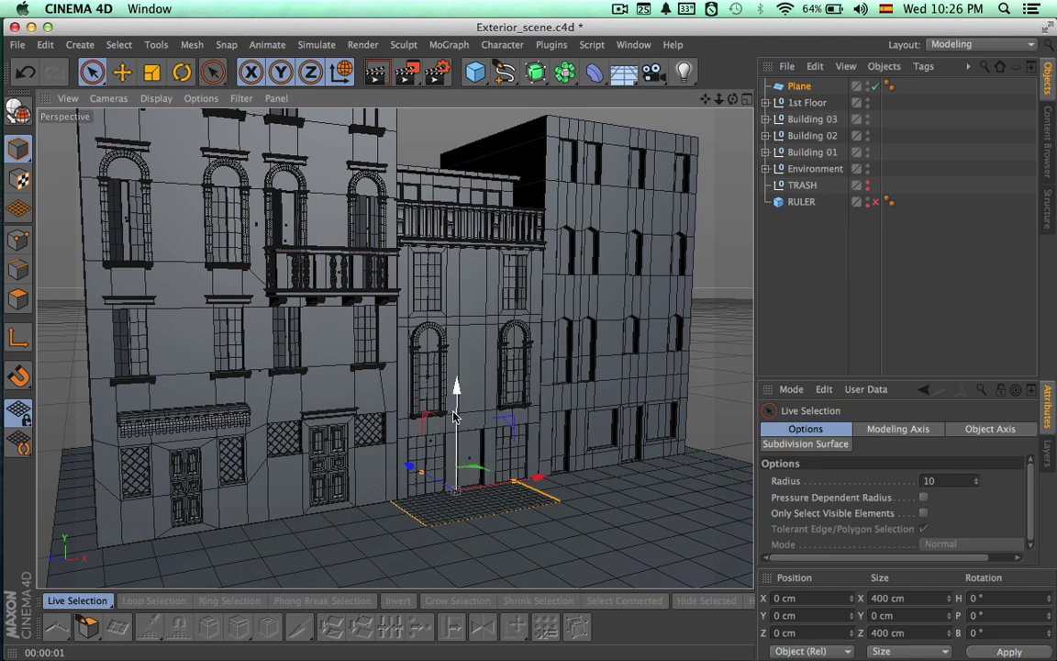
left_click_drag(452, 415, 478, 339)
Show the scene in the Top view and hide Building 01 in the editor
left_click(746, 99)
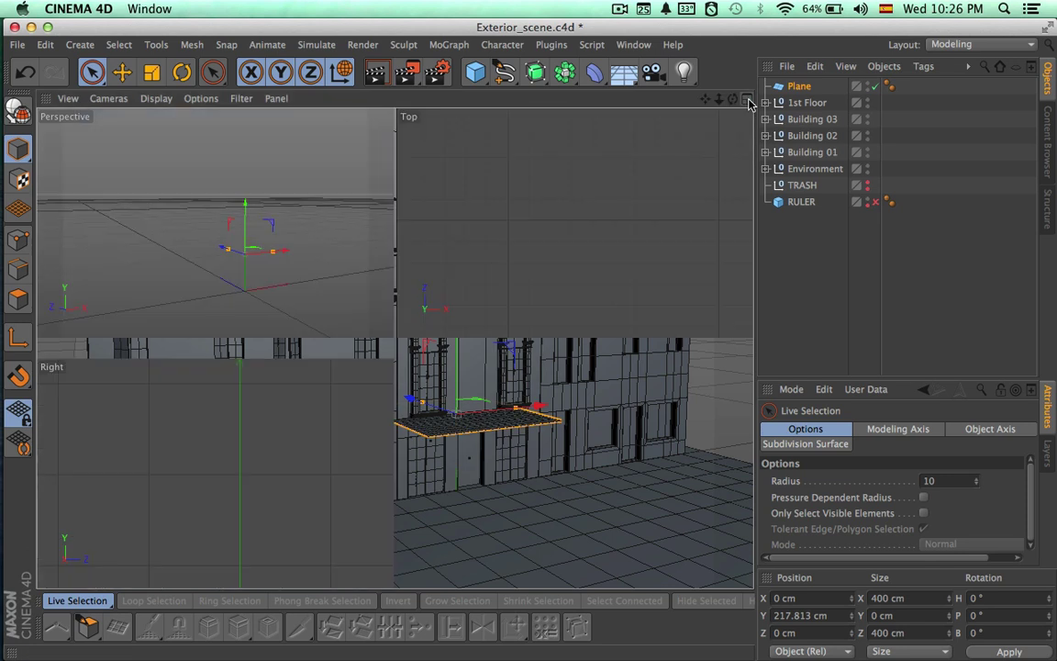
left_click(747, 99)
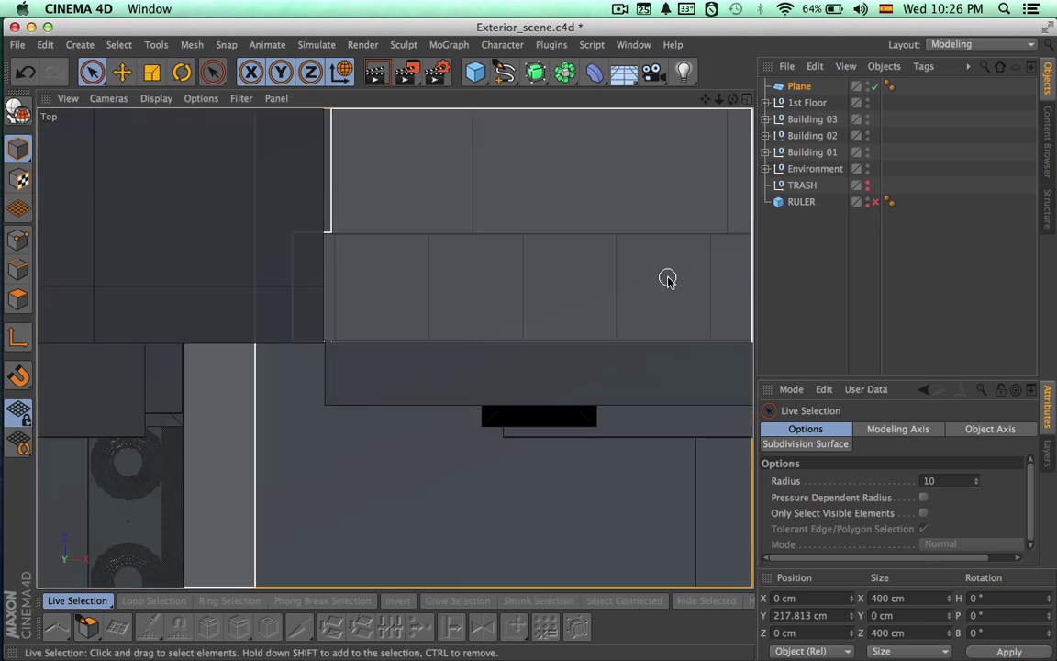
right_click_drag(597, 268, 488, 267, "alt")
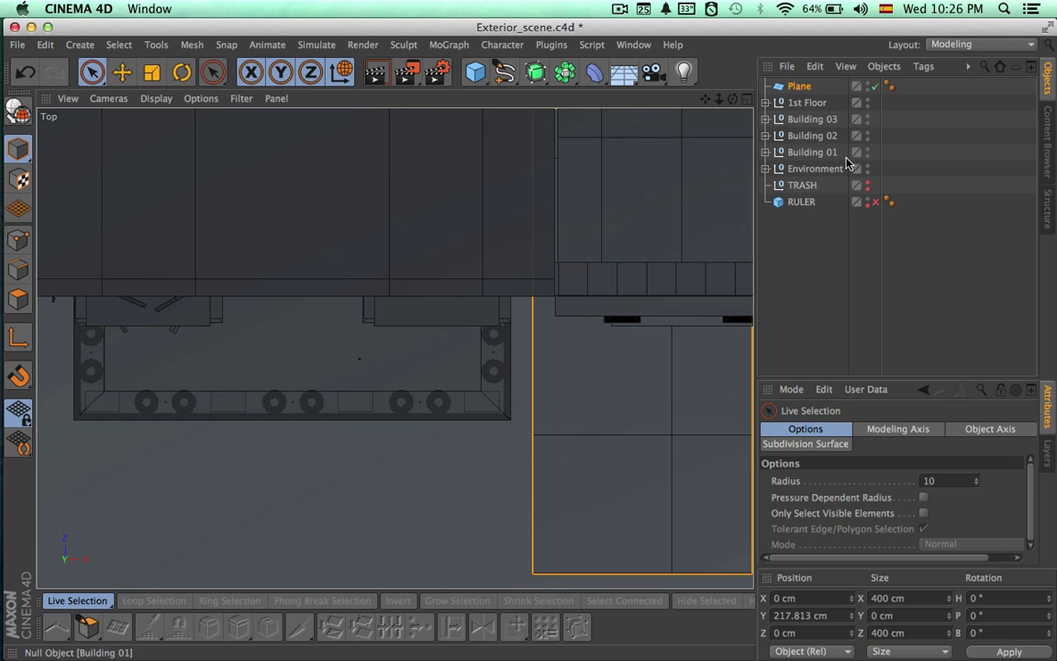
left_click(867, 150)
Shrink the plane to about 112 × 27.6 cm and place it in front of Building 02's left window, at about X -92.5 cm, Z -33.4 cm
middle_click_drag(688, 274, 189, 257, "alt")
left_click_drag(590, 286, 435, 284)
middle_click_drag(365, 207, 374, 253, "alt")
right_click_drag(374, 253, 318, 239, "alt")
left_click_drag(353, 137, 368, 309)
key("space")
key("space")
left_click_drag(354, 234, 354, 288)
right_click_drag(295, 362, 421, 361, "alt")
middle_click_drag(338, 356, 395, 348, "alt")
right_click_drag(395, 349, 531, 371, "alt")
middle_click_drag(532, 370, 519, 363, "alt")
left_click_drag(592, 376, 356, 346)
middle_click_drag(362, 364, 448, 363, "alt")
left_click_drag(576, 375, 501, 374)
left_click_drag(398, 314, 376, 239)
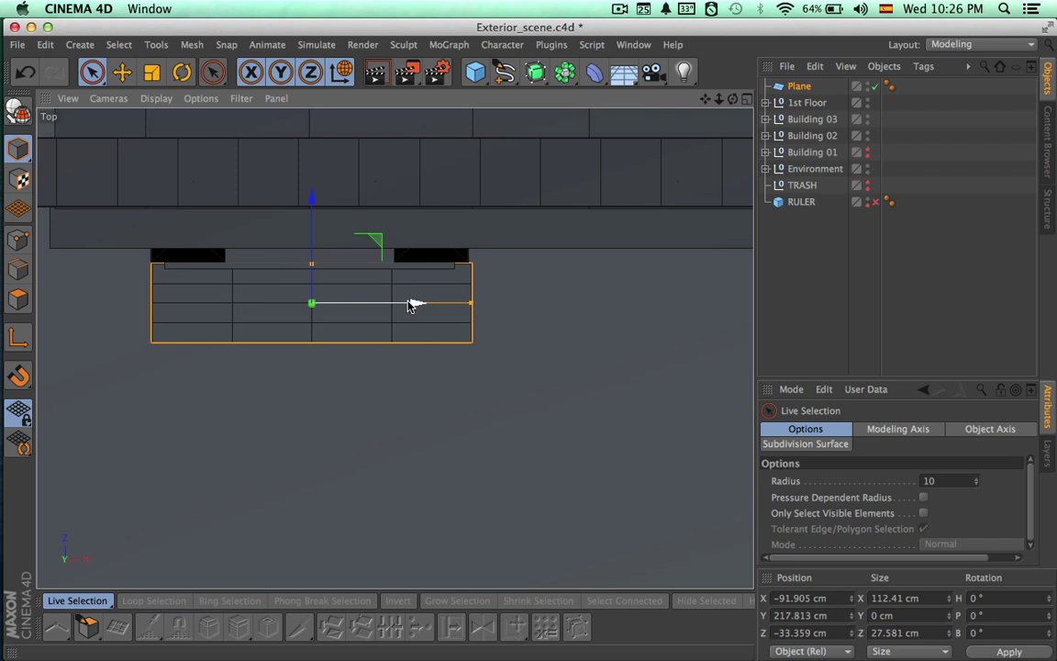
scroll(482, 305, "up", 4)
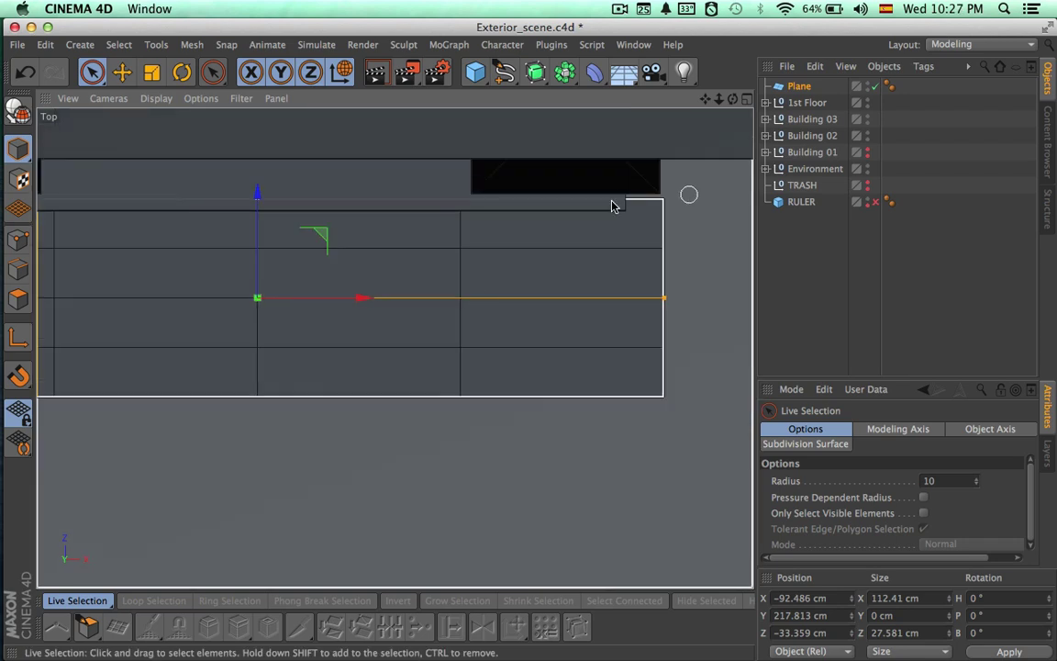
Raise the plane in the perspective view to about 497 cm, between the arched window and the rectangular window above it
middle_click(697, 118)
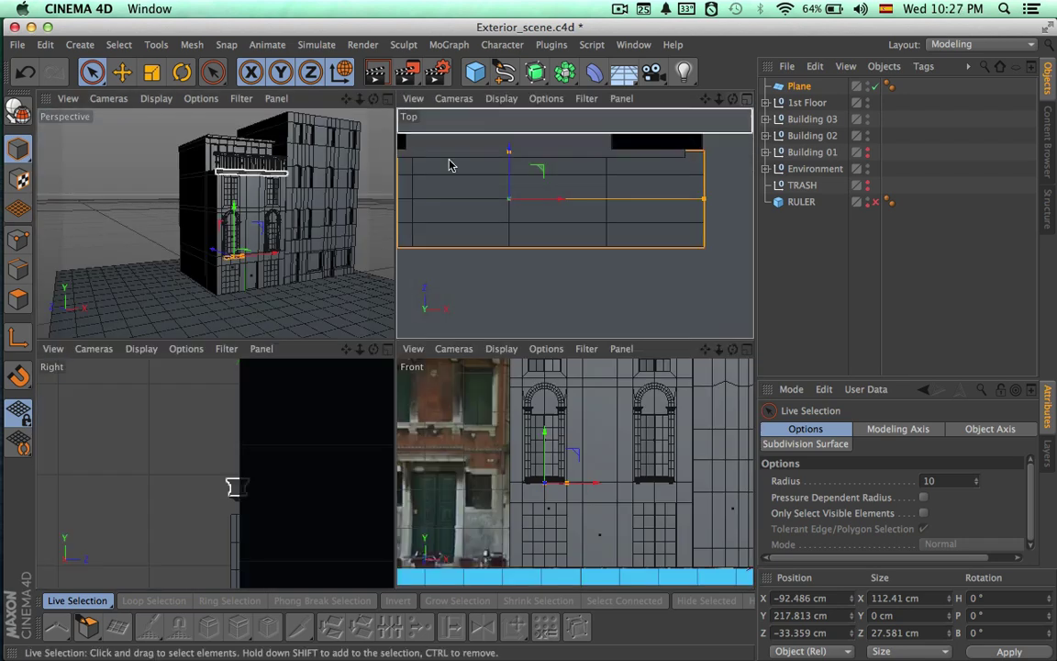
middle_click(391, 112)
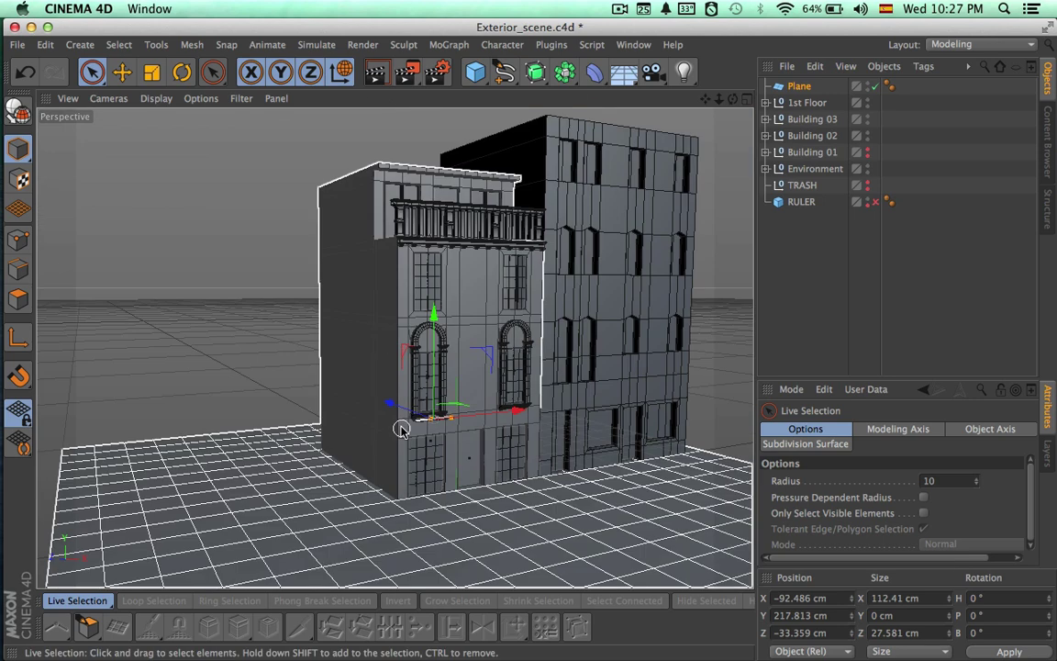
right_click_drag(393, 428, 680, 439, "alt")
left_click_drag(680, 439, 616, 451, "alt")
middle_click_drag(616, 451, 579, 491, "alt")
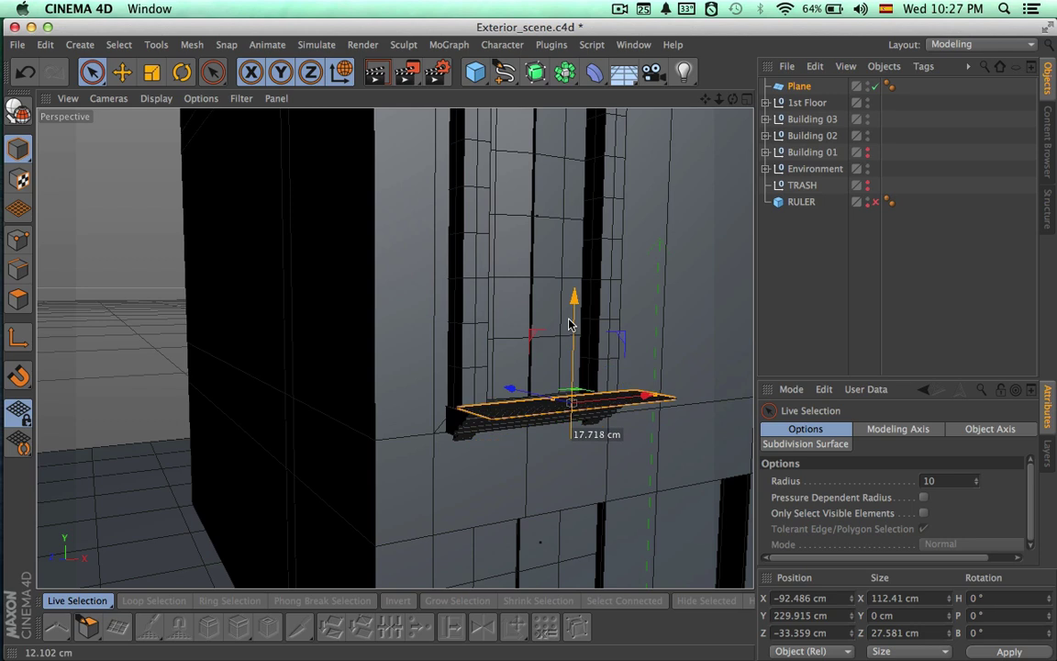
left_click_drag(568, 319, 568, 306)
middle_click_drag(650, 366, 487, 417, "alt")
right_click_drag(545, 384, 433, 381, "alt")
left_click_drag(435, 387, 478, 361, "alt")
left_click_drag(467, 230, 477, 145)
Push the plane back against the facade to about Z -15.6 cm and extend its depth to about 32 cm
left_click_drag(555, 187, 529, 337, "alt")
left_click_drag(447, 254, 436, 234)
right_click_drag(526, 240, 732, 238, "alt")
left_click_drag(395, 347, 663, 295, "alt")
right_click_drag(402, 285, 512, 318, "alt")
left_click_drag(429, 345, 449, 365)
Set the plane's width segments to 10 and height segments to 5
left_click_drag(562, 363, 479, 304, "alt")
left_click_drag(557, 301, 604, 220, "alt")
left_click_drag(663, 329, 578, 397, "alt")
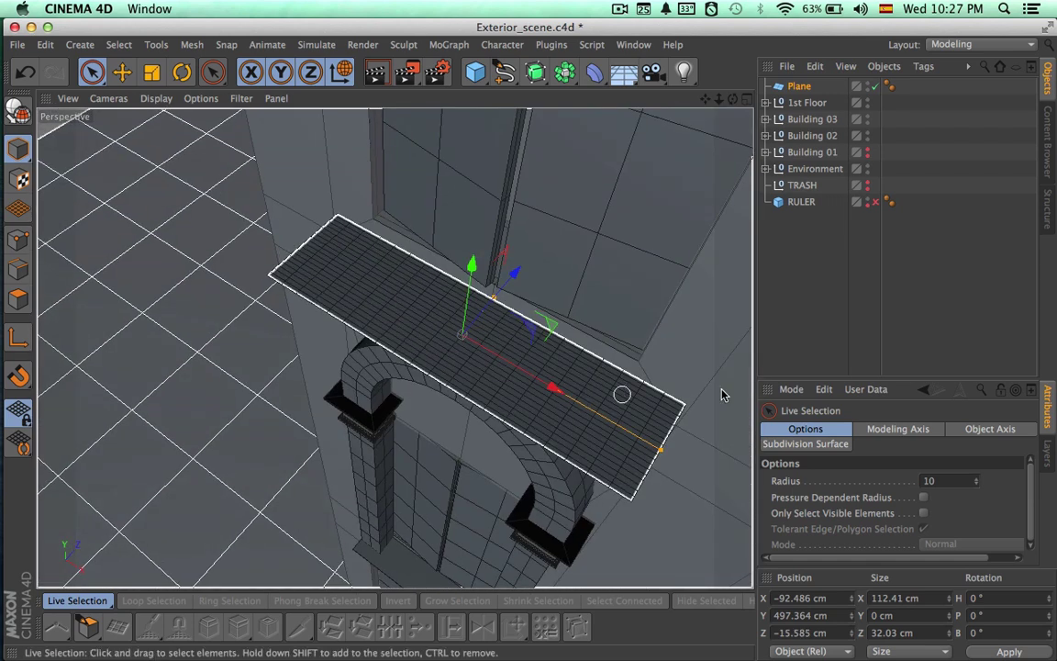
left_click(800, 89)
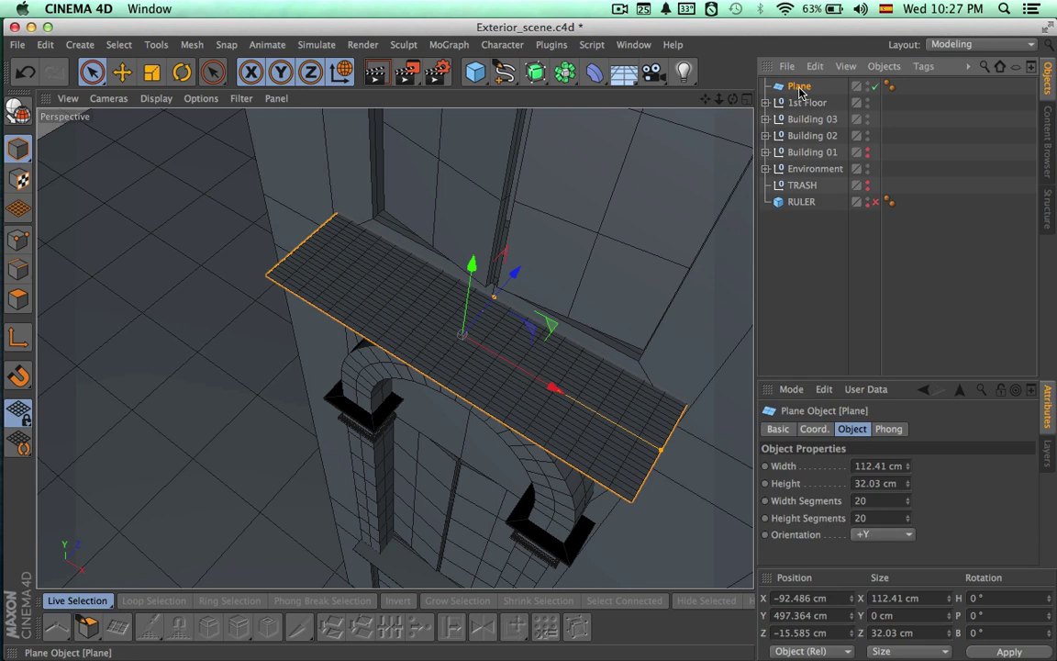
double_click(862, 500)
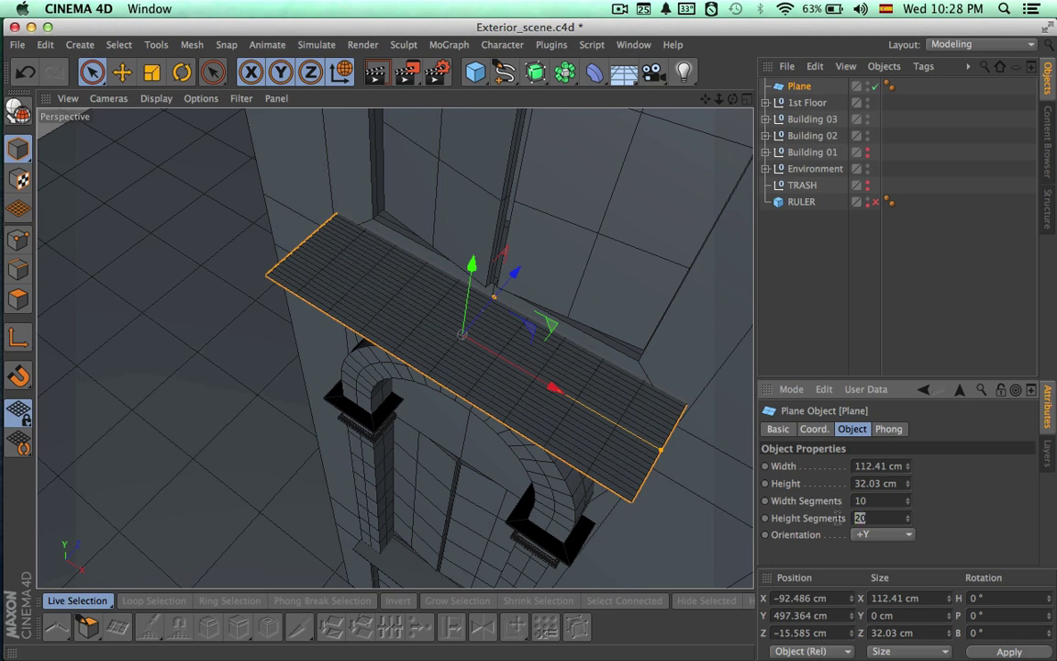
type("6")
key("Return")
key("Return")
Convert the plane to an editable polygon object with polygon editing mode active
left_click_drag(619, 473, 660, 493, "alt")
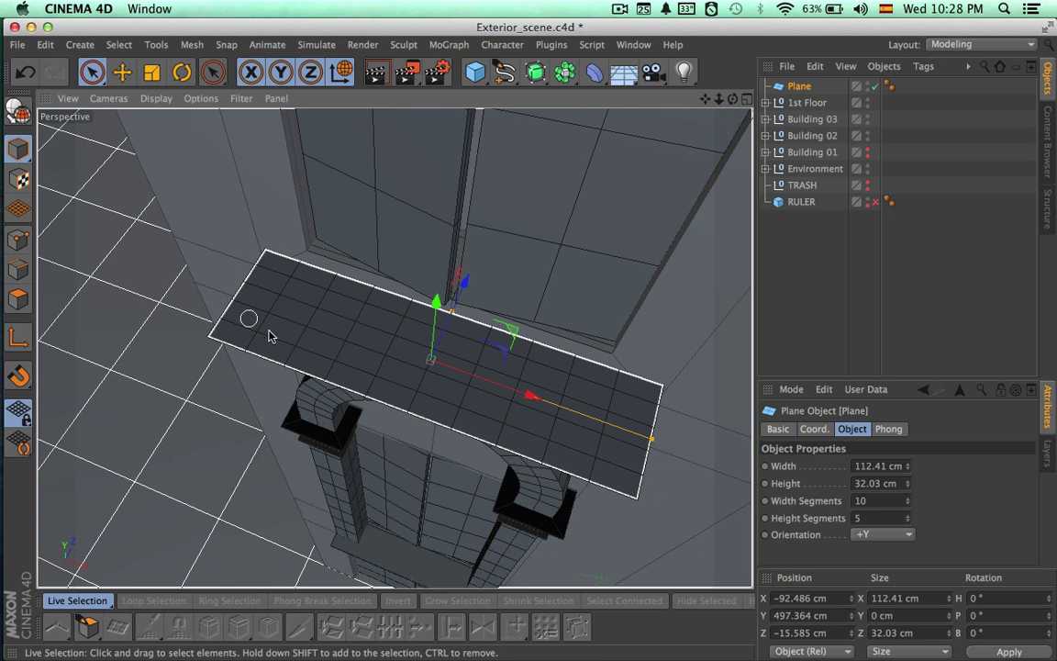
left_click_drag(281, 343, 306, 359, "alt")
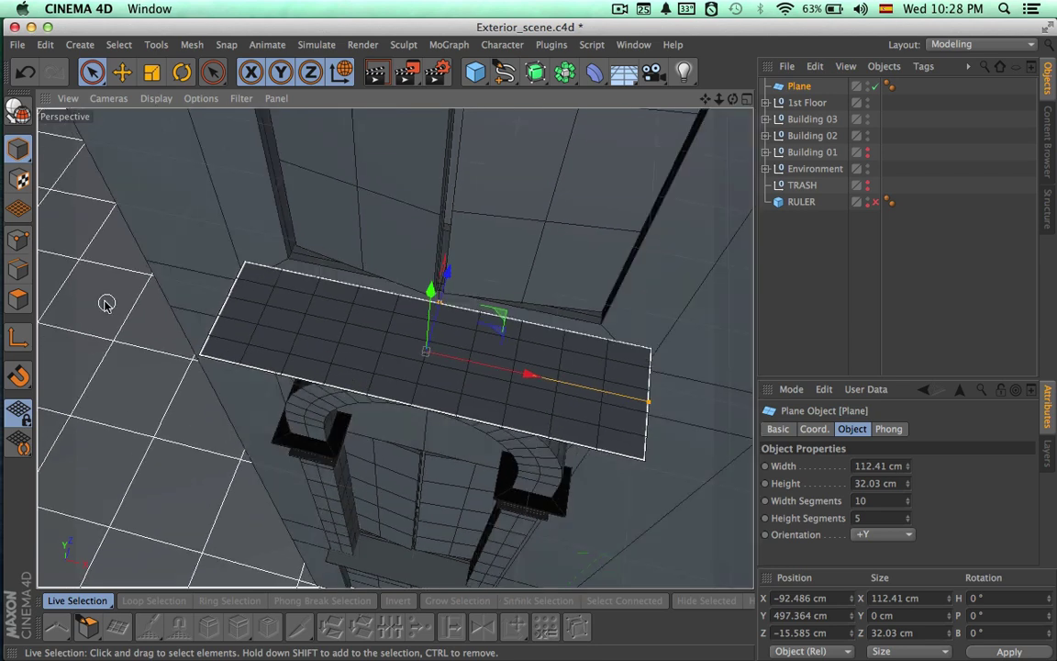
left_click(21, 242)
left_click(19, 299)
left_click_drag(405, 290, 415, 268, "alt")
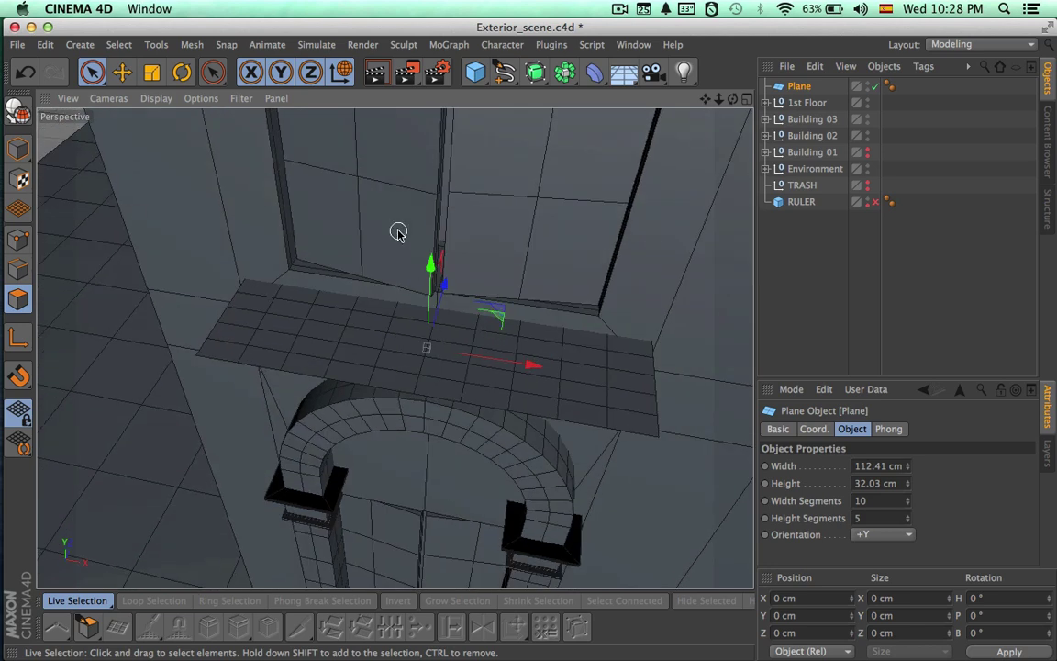
key("c")
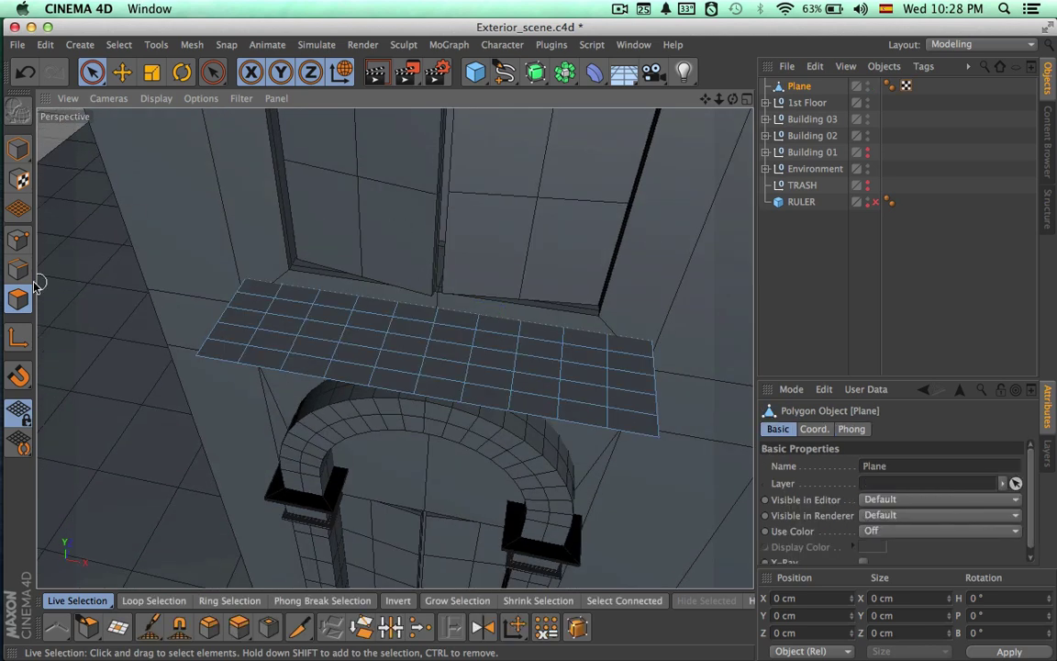
Cut six openings in the plane by deleting polygon pairs in columns 2–3, 5–6 and 8–9 of its second and fourth rows
left_click(294, 347)
mouse_move(303, 346)
left_mouse_down()
mouse_move(342, 326)
mouse_move(299, 316)
left_mouse_up()
right_click_drag(276, 314, 374, 334, "alt")
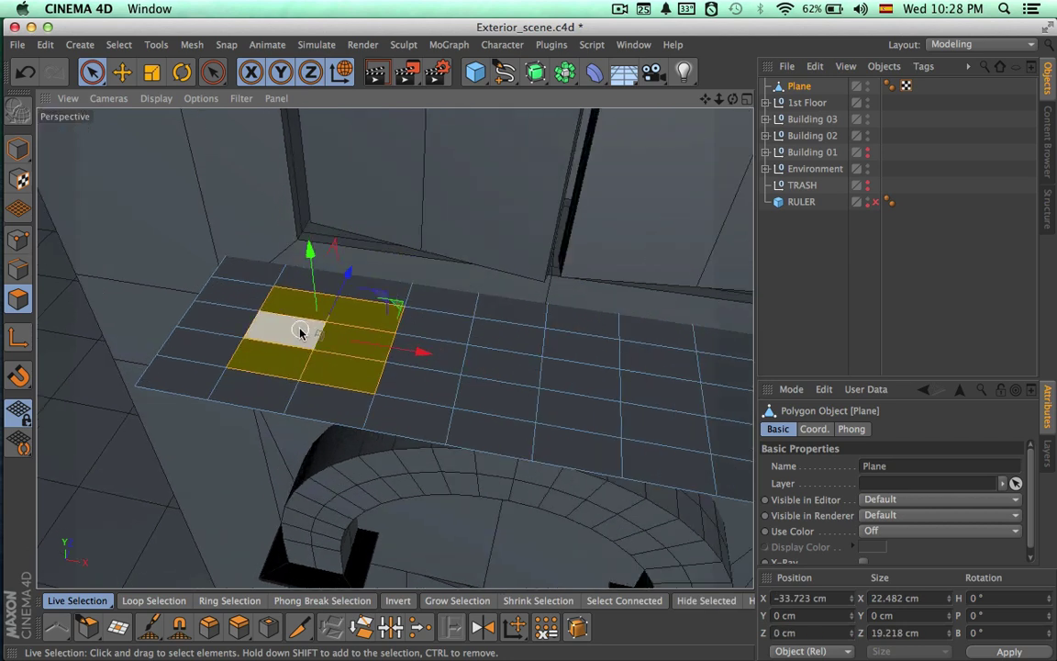
left_click(348, 342, "ctrl")
right_click_drag(459, 381, 393, 379, "alt")
left_click_drag(500, 396, 427, 385, "alt")
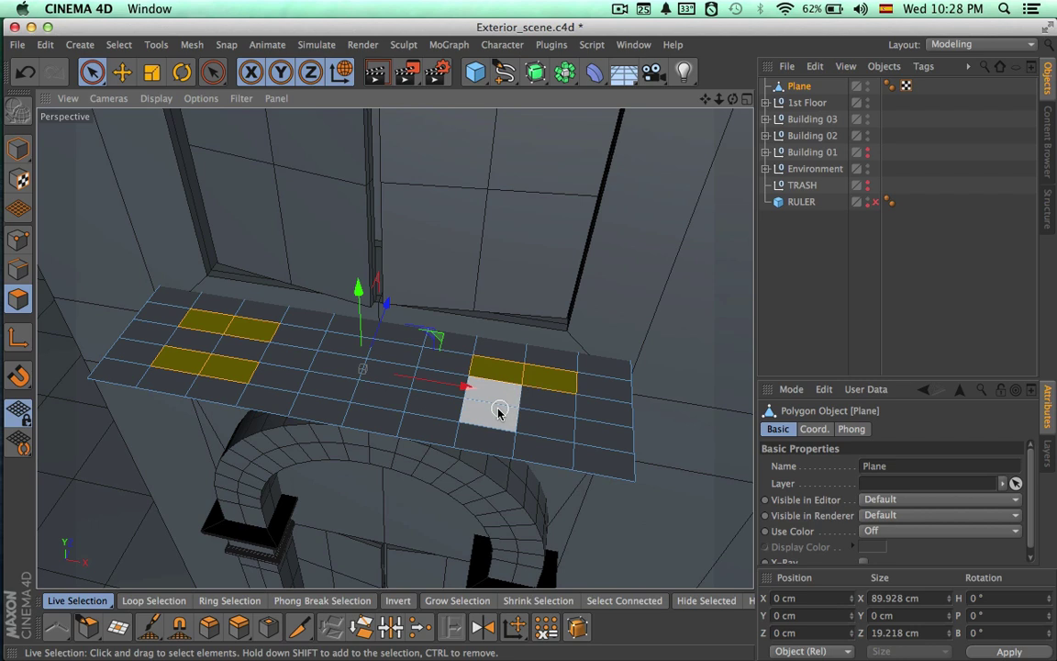
left_click_drag(506, 422, 526, 420, "shift")
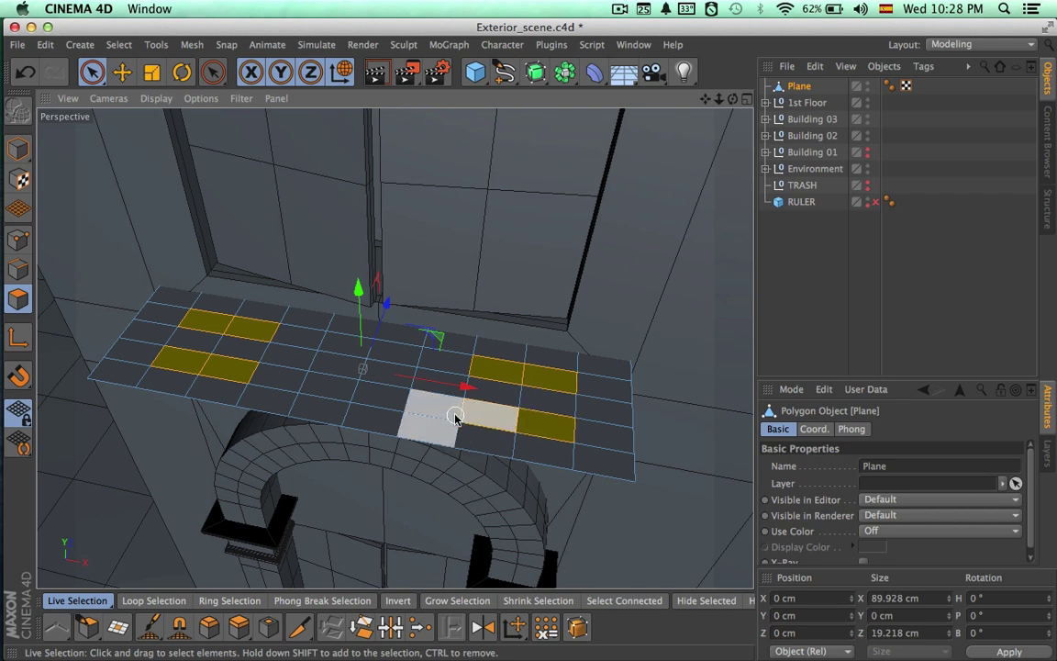
left_click_drag(431, 424, 380, 481, "alt")
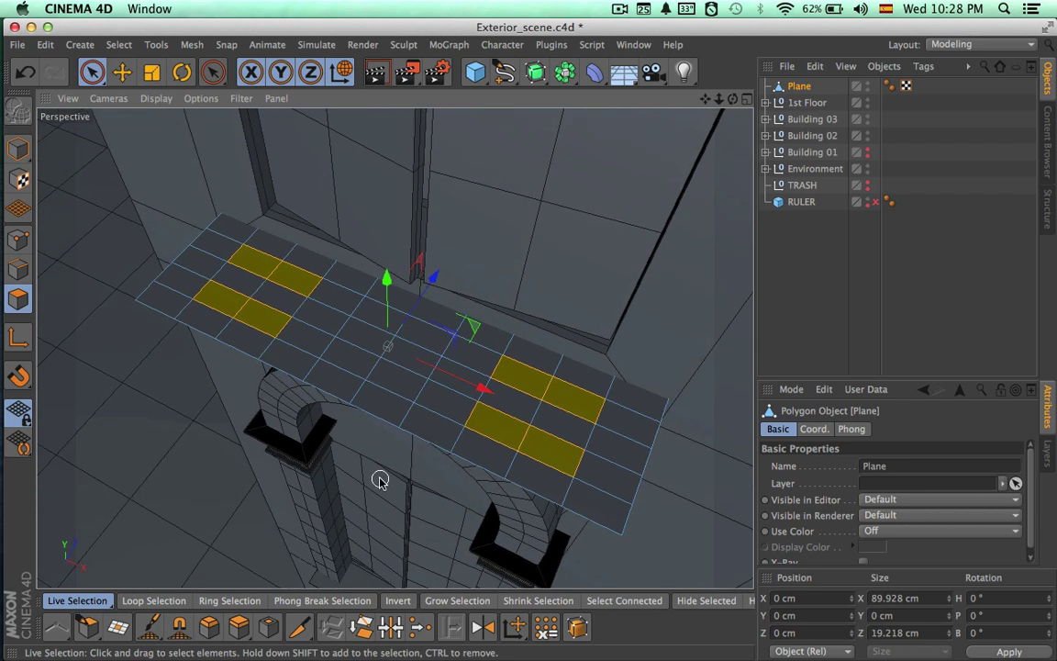
left_click(374, 369, "shift")
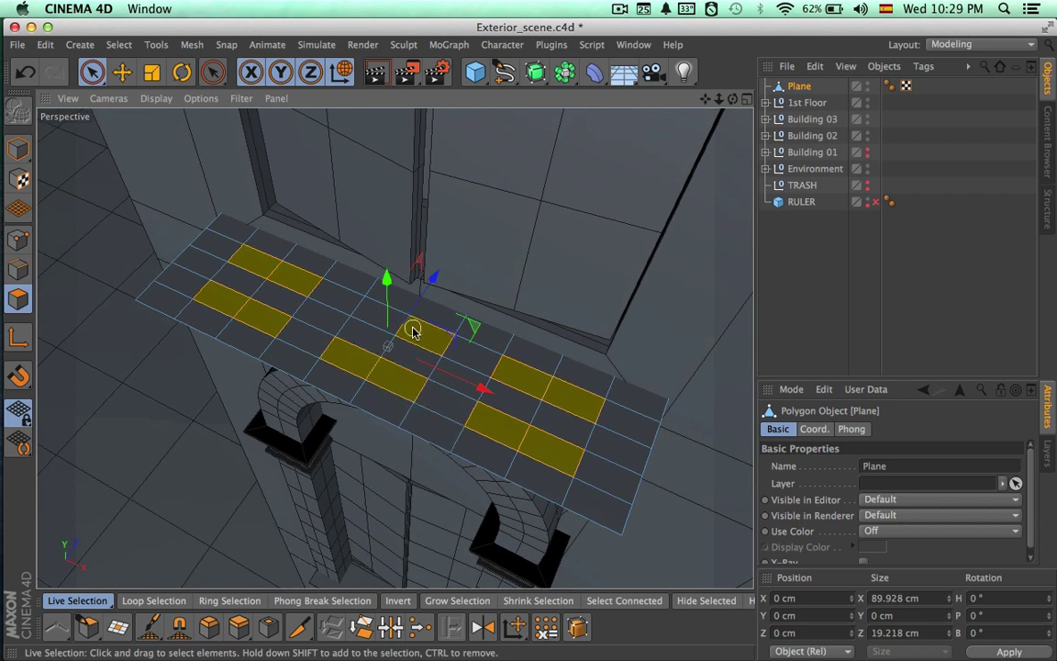
left_click_drag(449, 355, 545, 376, "alt")
key("Delete")
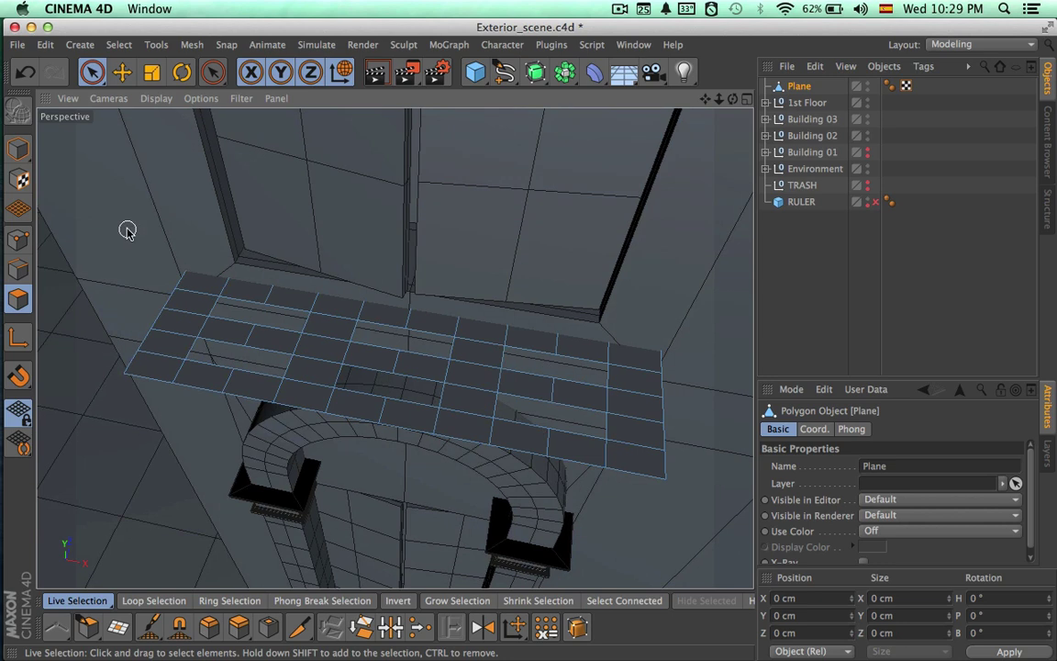
Move the line of points at the left openings' outer edge about 5 cm outward, to about X -50 cm
left_click(19, 239)
left_click_drag(295, 300, 385, 321, "alt")
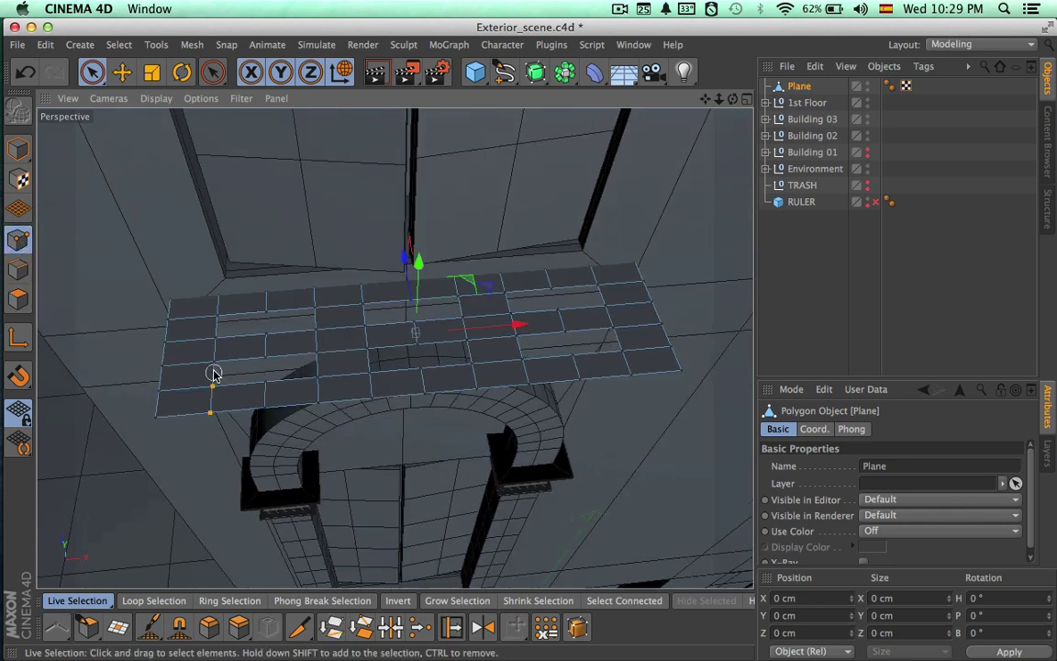
left_click(218, 280)
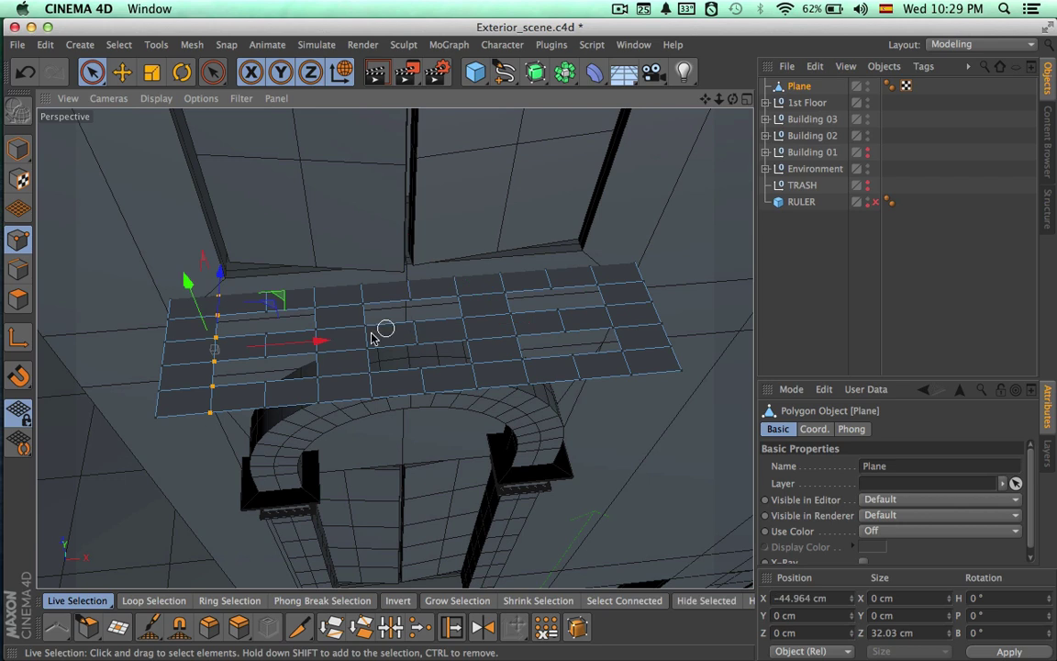
right_click_drag(248, 372, 338, 371, "alt")
middle_click_drag(338, 371, 472, 361, "alt")
left_click_drag(485, 311, 428, 313)
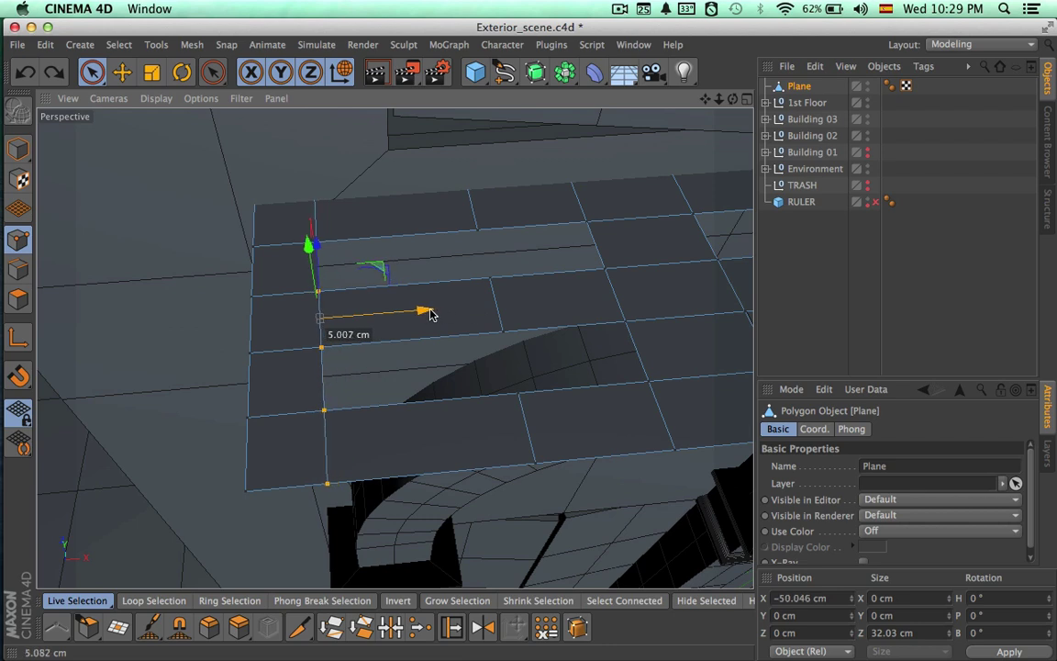
Hide Building 02 and narrow the strip between the left and middle openings, moving its point lines to about X -20 and -13.8 cm
left_click_drag(612, 347, 475, 376, "alt")
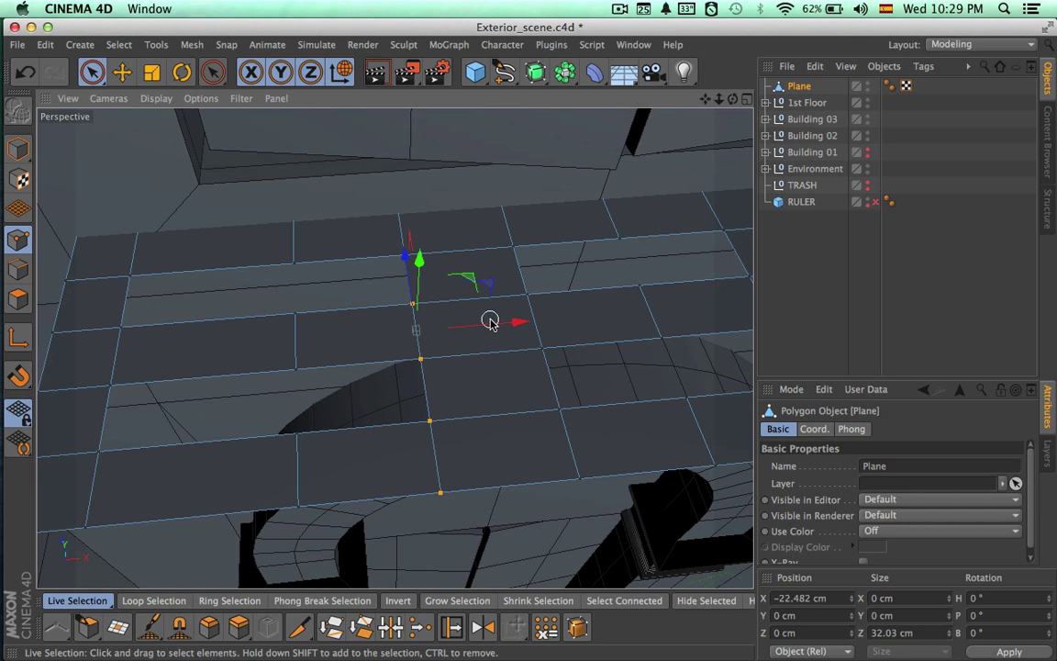
left_click_drag(508, 326, 547, 320)
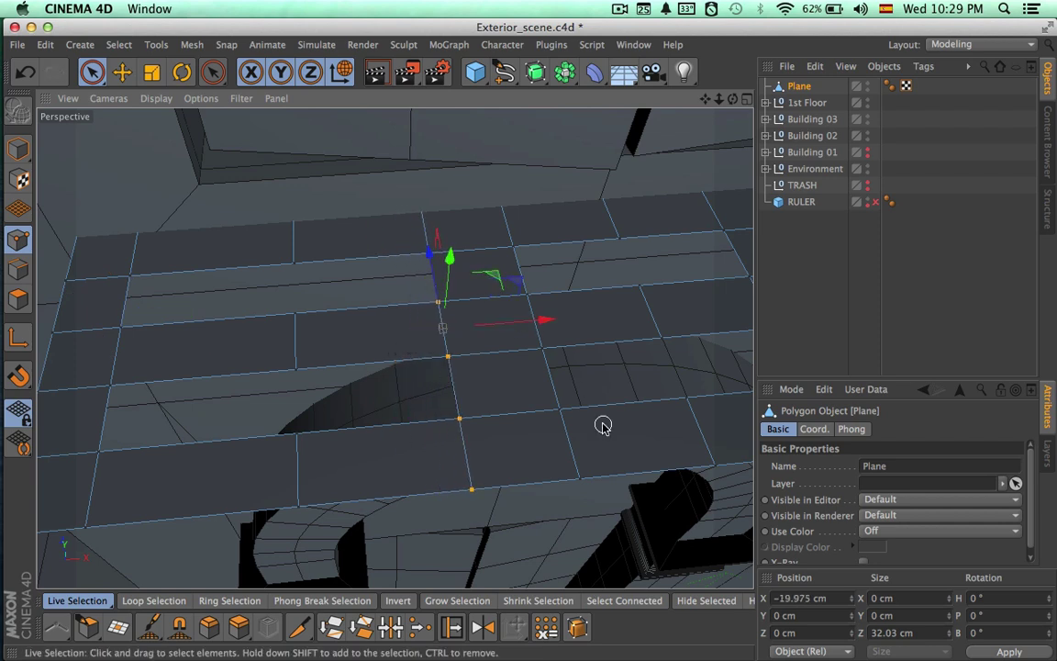
double_click(866, 138, "alt")
left_click_drag(640, 311, 609, 313)
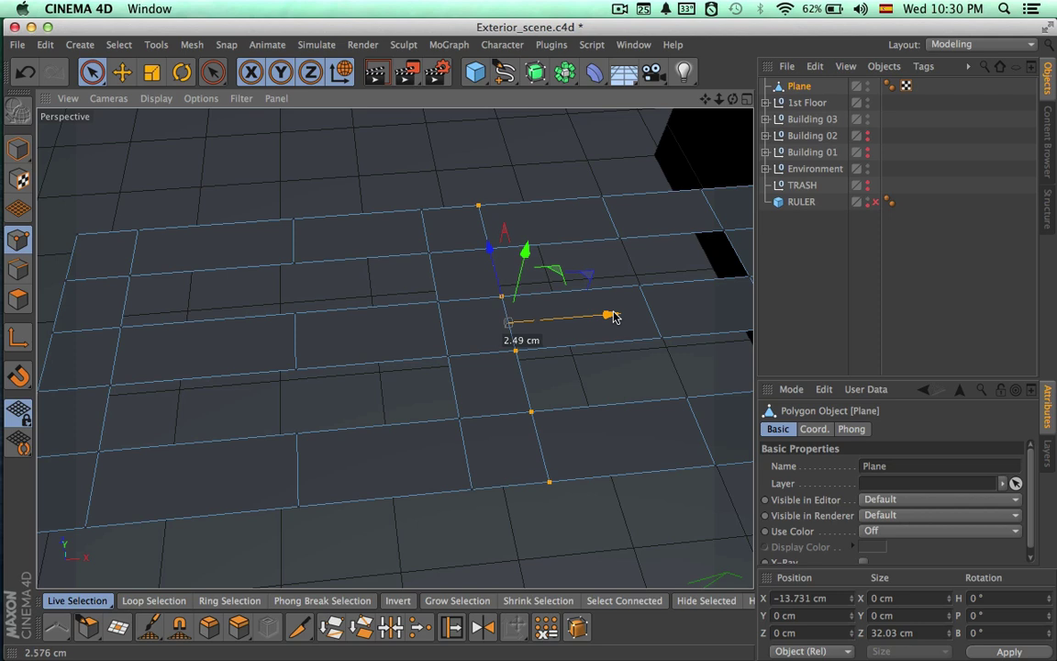
Narrow the strip between the middle and right openings by moving its point lines to about X 13.7 and 20 cm
middle_click_drag(613, 318, 604, 367, "alt")
right_click_drag(576, 377, 568, 384, "alt")
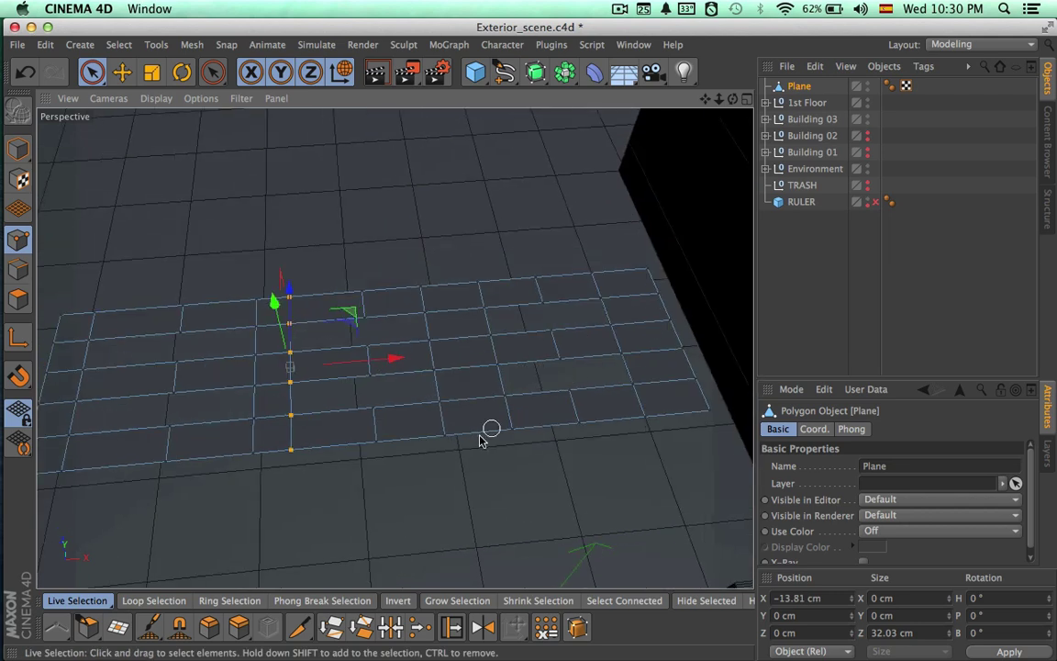
left_click_drag(434, 358, 691, 430, "alt")
left_click_drag(507, 344, 518, 343)
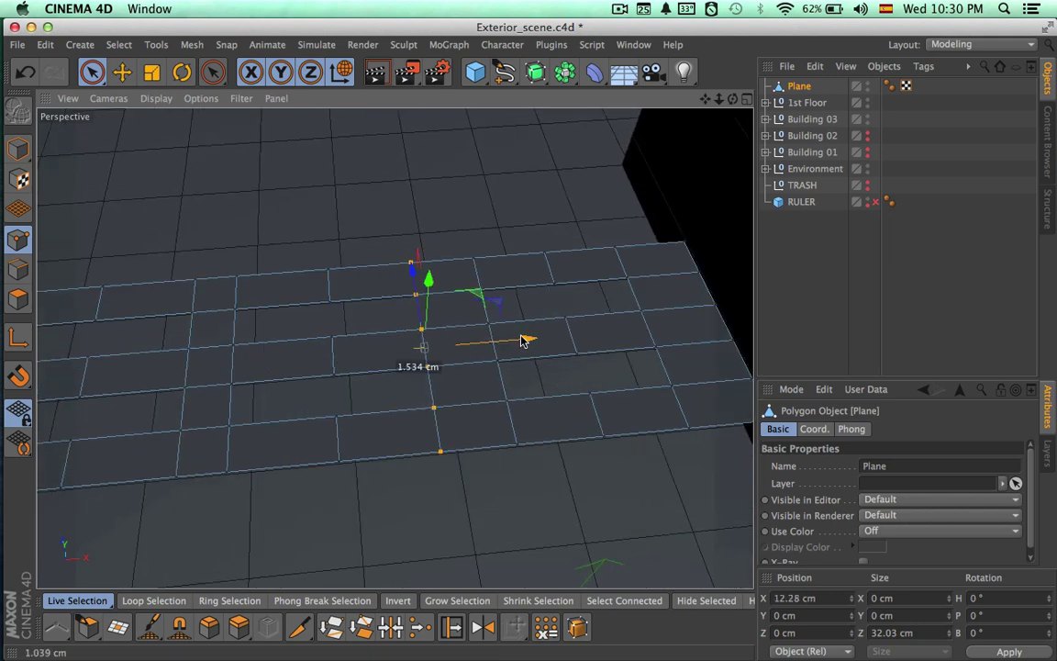
left_click_drag(519, 448, 471, 274)
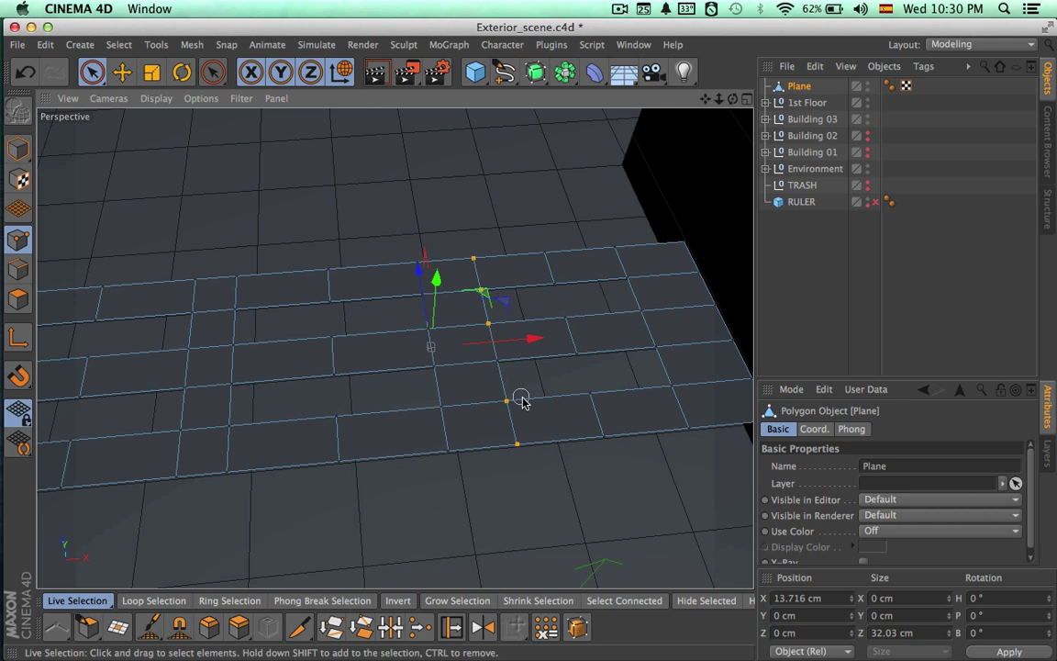
left_click_drag(560, 349, 559, 345)
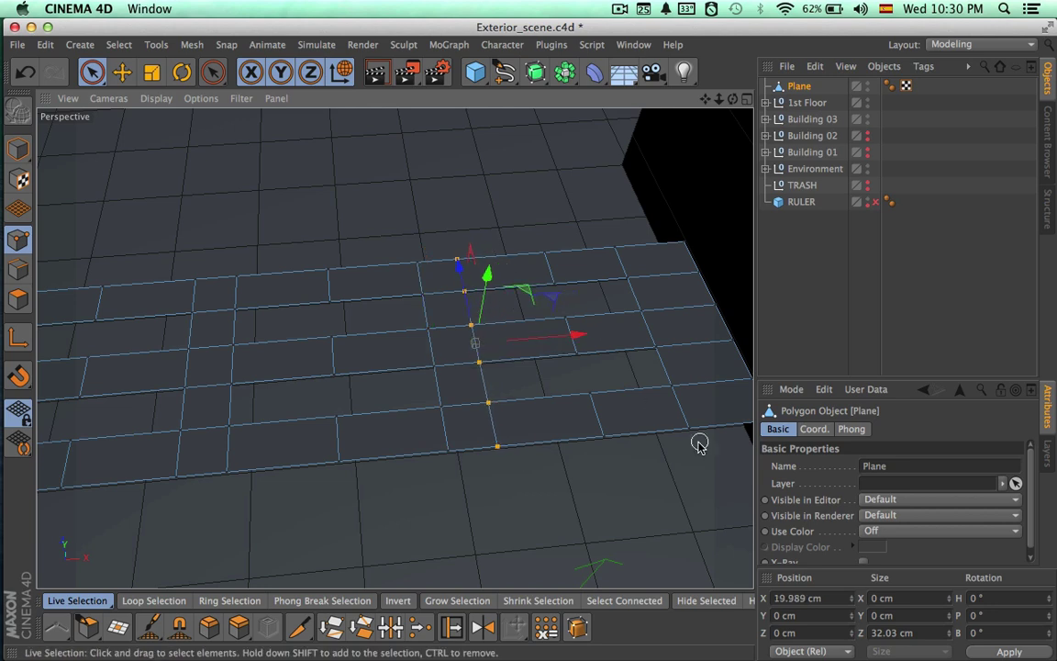
Move the line of points at the right openings' outer edge outward to about X 48.8 cm
left_click_drag(634, 287, 617, 248)
left_click_drag(729, 321, 748, 318)
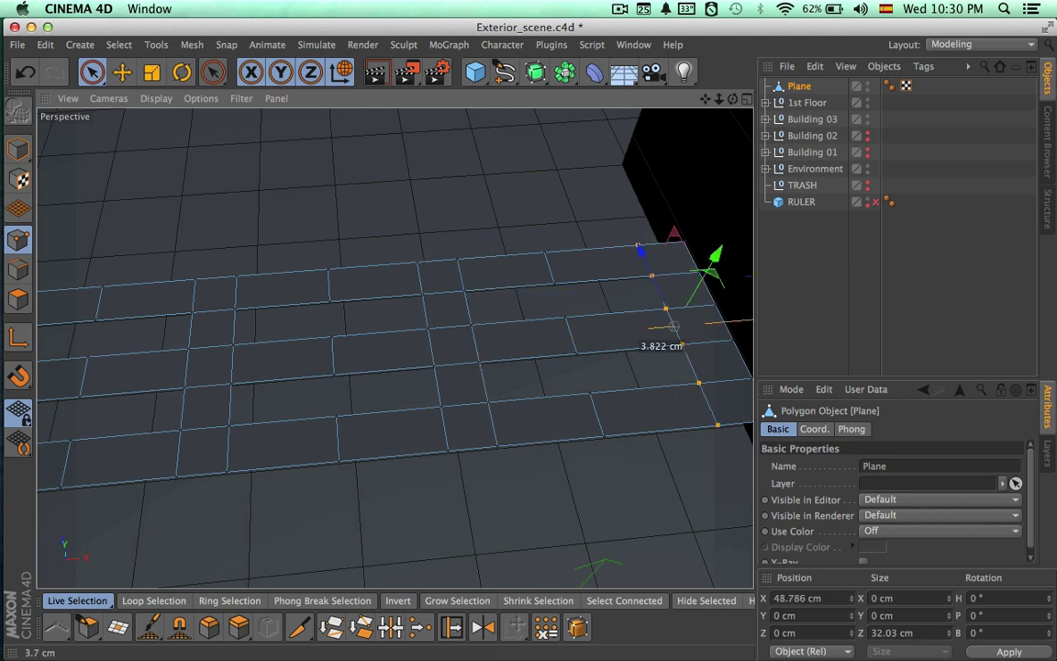
right_click_drag(656, 396, 557, 401, "alt")
left_click_drag(574, 456, 621, 370, "alt")
left_click(796, 87)
mouse_move(335, 395)
left_mouse_down("alt")
mouse_move(292, 381)
mouse_move(366, 396)
mouse_move(341, 395)
left_mouse_up("alt")
Select all polygons of the plane and extrude them by about -0.95 cm with caps enabled
left_click(18, 299)
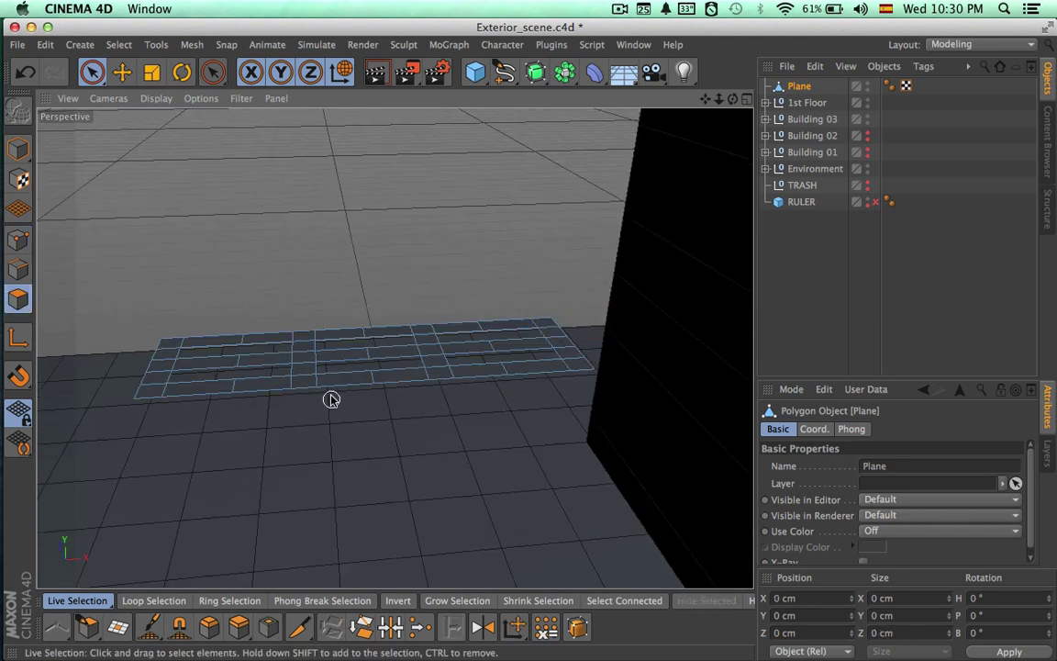
key("super+a")
mouse_move(399, 443)
left_mouse_down("alt")
mouse_move(348, 461)
mouse_move(409, 444)
left_mouse_up("alt")
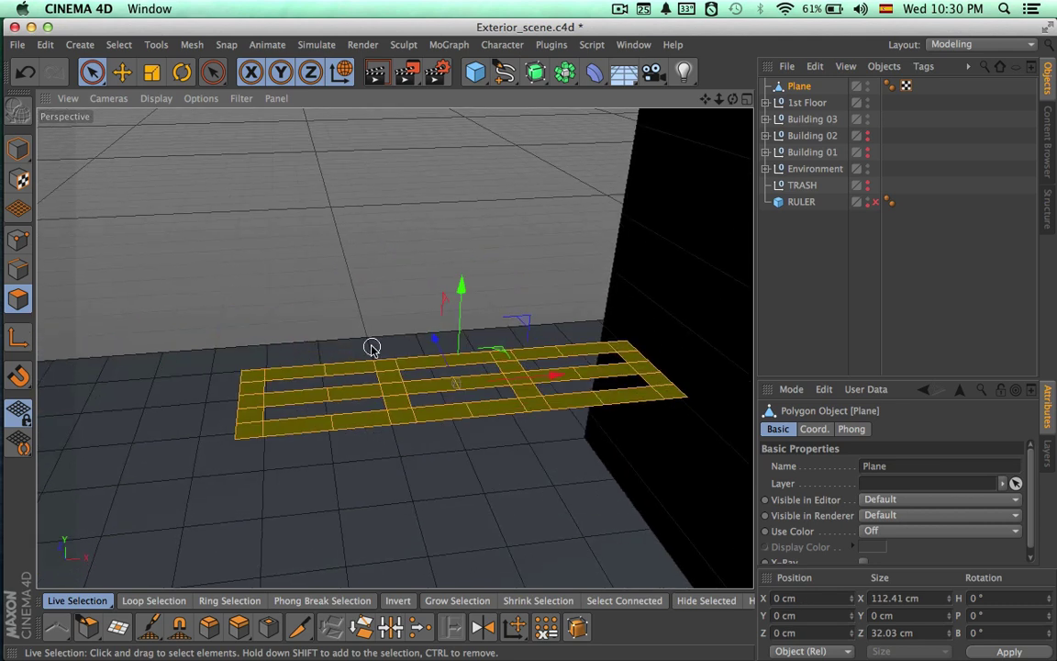
key("r")
key("d")
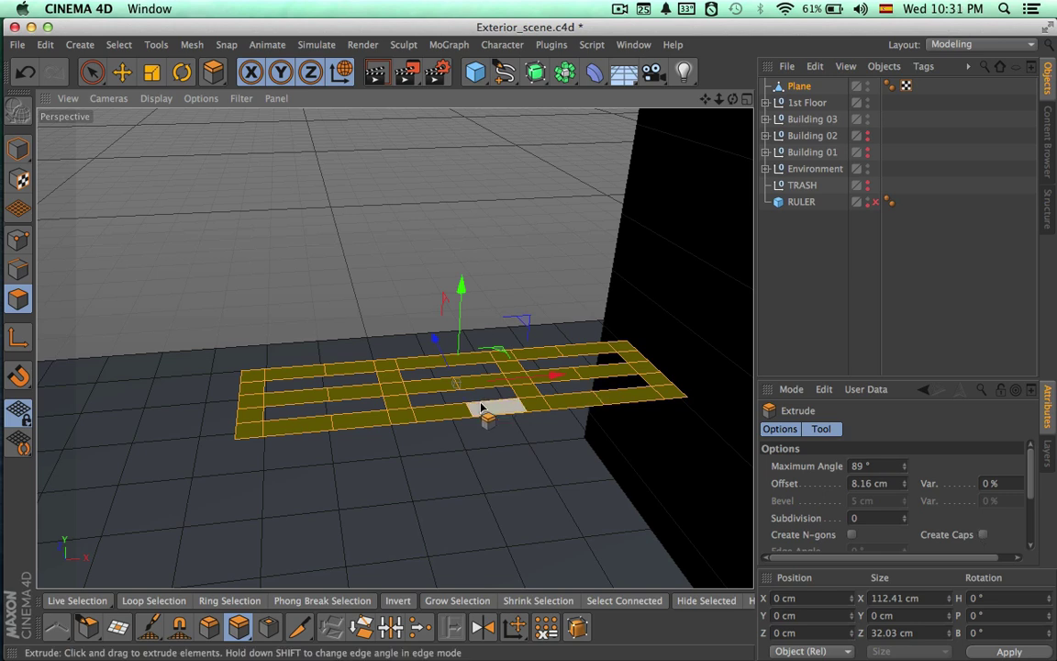
scroll(529, 398, "up", 3)
mouse_move(522, 429)
middle_mouse_down("alt")
mouse_move(470, 431)
mouse_move(504, 429)
middle_mouse_up("alt")
left_click(983, 534)
left_click(983, 535)
left_click_drag(637, 472, 661, 472)
mouse_move(466, 450)
right_mouse_down("alt")
mouse_move(489, 447)
mouse_move(469, 442)
right_mouse_up("alt")
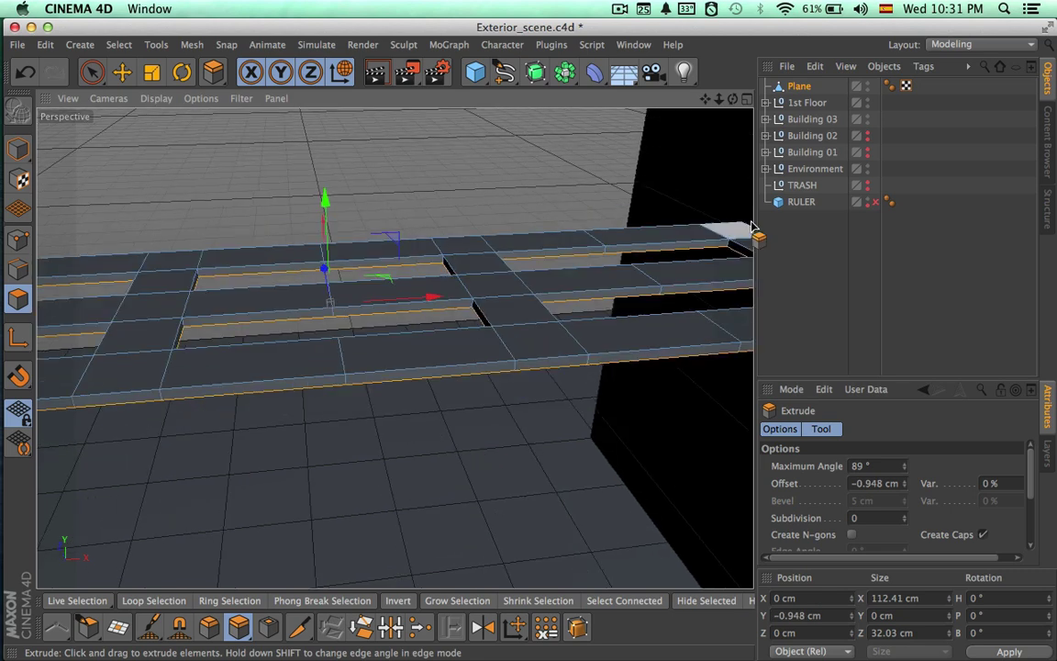
Unhide Building 02 and lower the ledge's extruded bottom faces to about Y -1.39 cm to thicken it
left_click(868, 139, "alt")
left_click_drag(606, 410, 609, 340, "alt")
left_click_drag(607, 358, 571, 361, "alt")
key("space")
left_click_drag(353, 167, 354, 163)
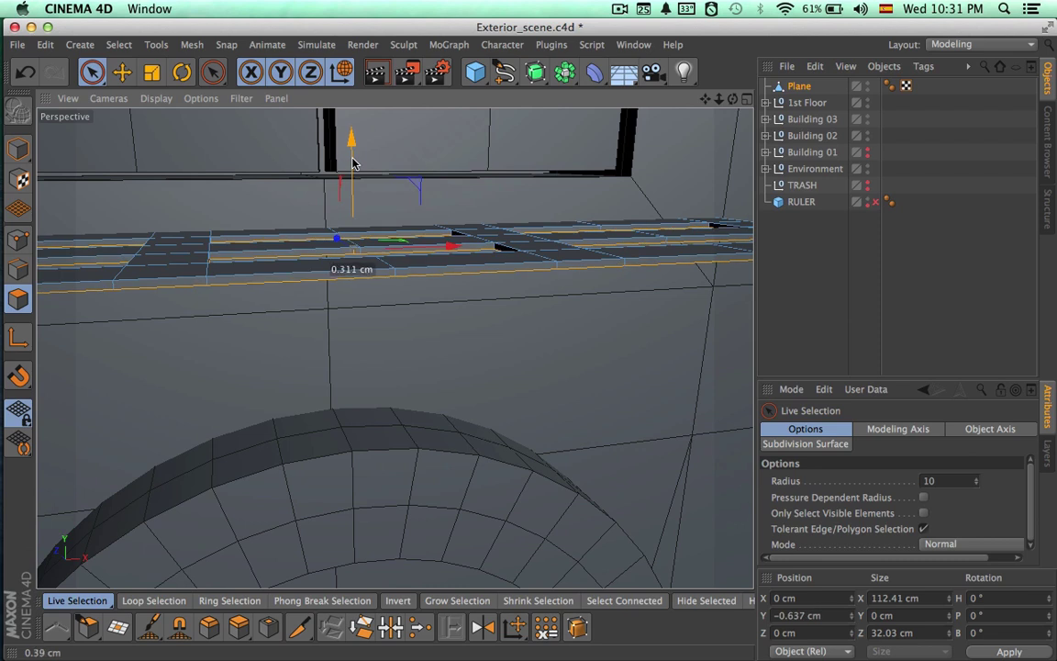
left_click_drag(422, 271, 337, 260, "alt")
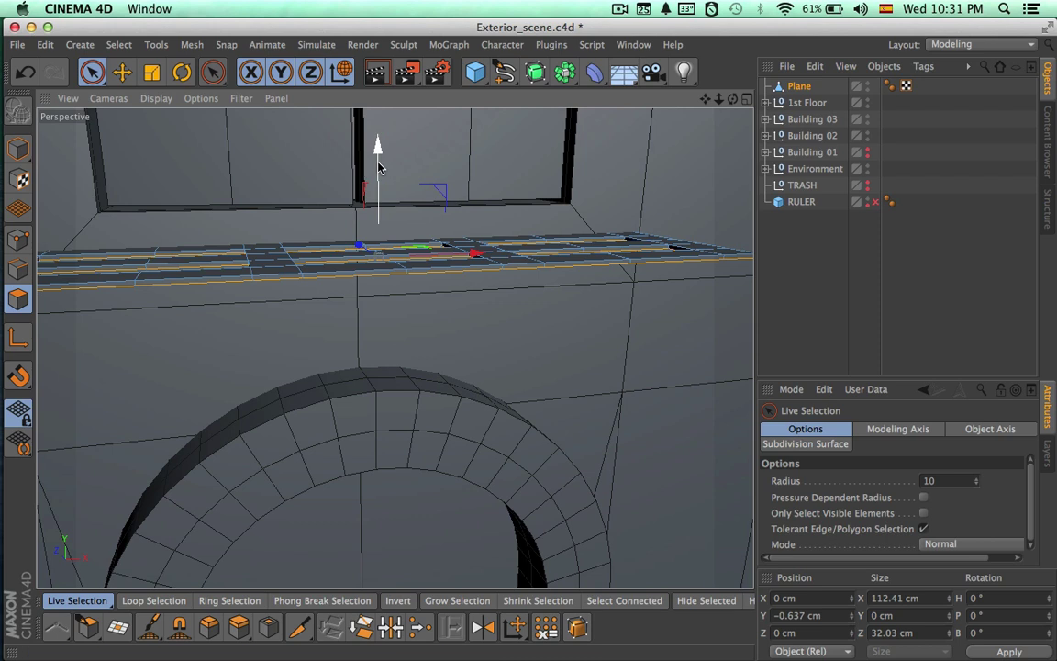
left_click_drag(381, 168, 381, 172)
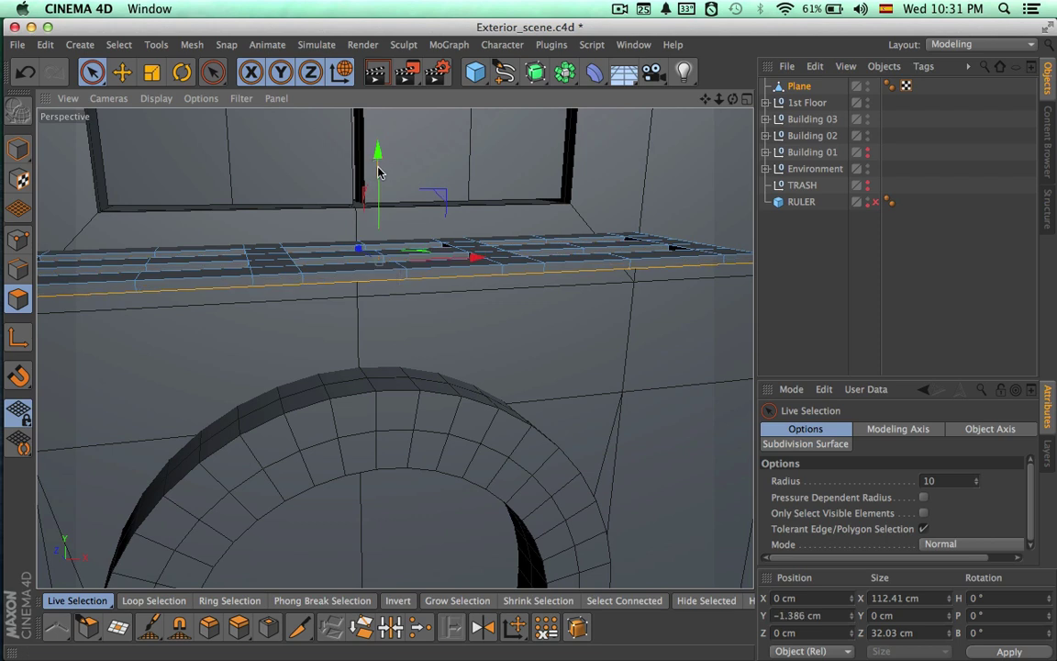
Deselect the ledge and render the facade region around it to check its look below the upper window
left_click_drag(432, 321, 517, 479, "alt")
left_click(799, 256)
left_click_drag(639, 422, 404, 291, "alt")
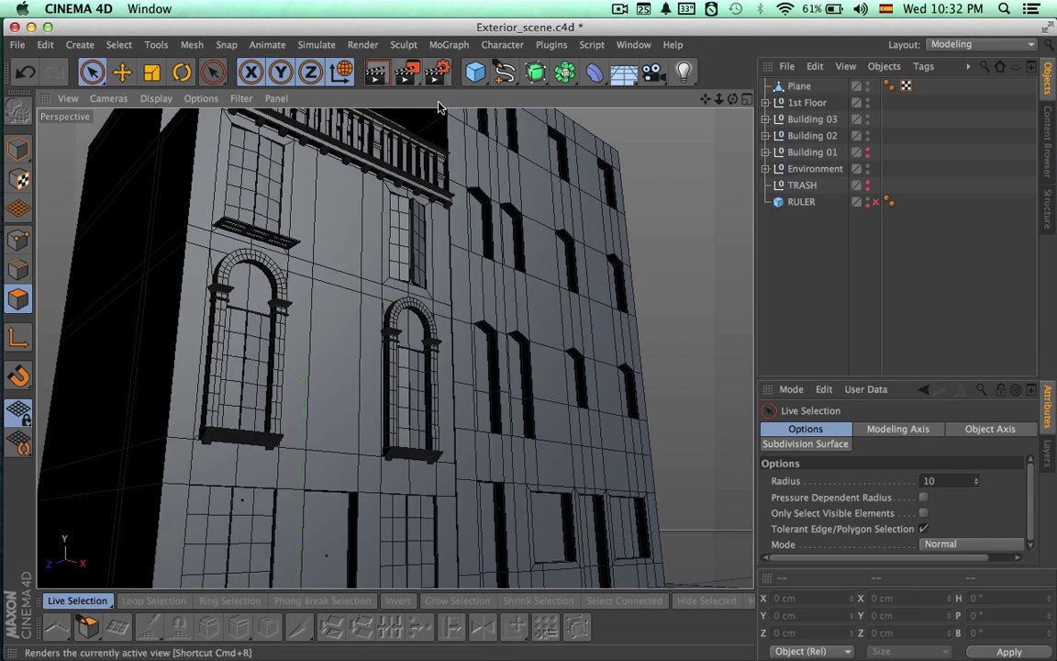
left_click_drag(420, 75, 479, 99)
left_click_drag(179, 154, 295, 257)
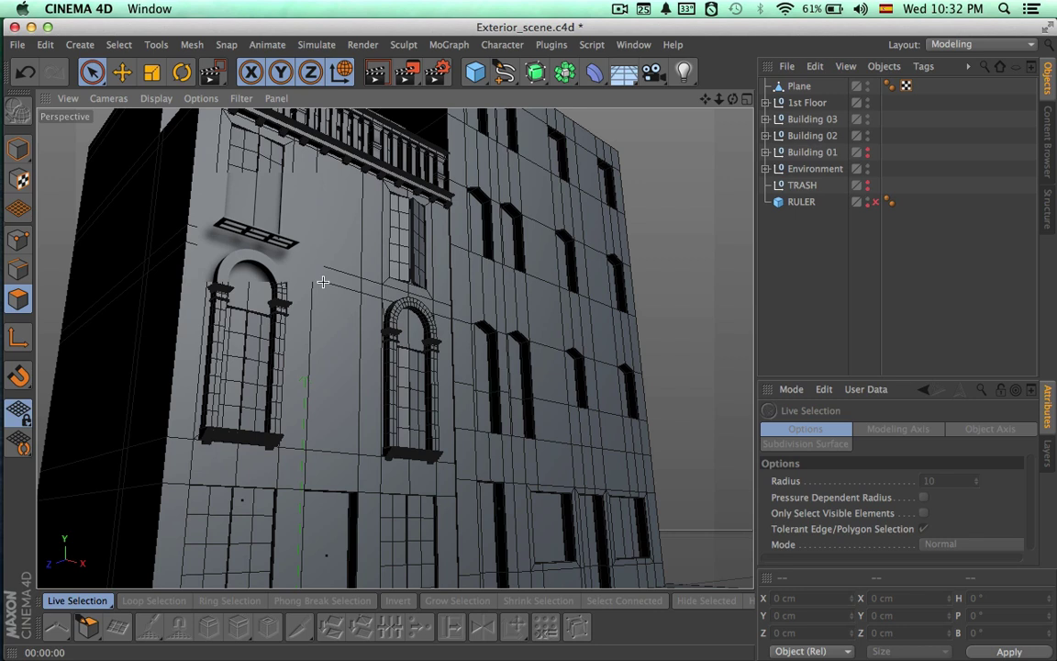
Nudge the whole ledge toward the wall to about Z -15.4 cm and render the view
left_click(795, 89)
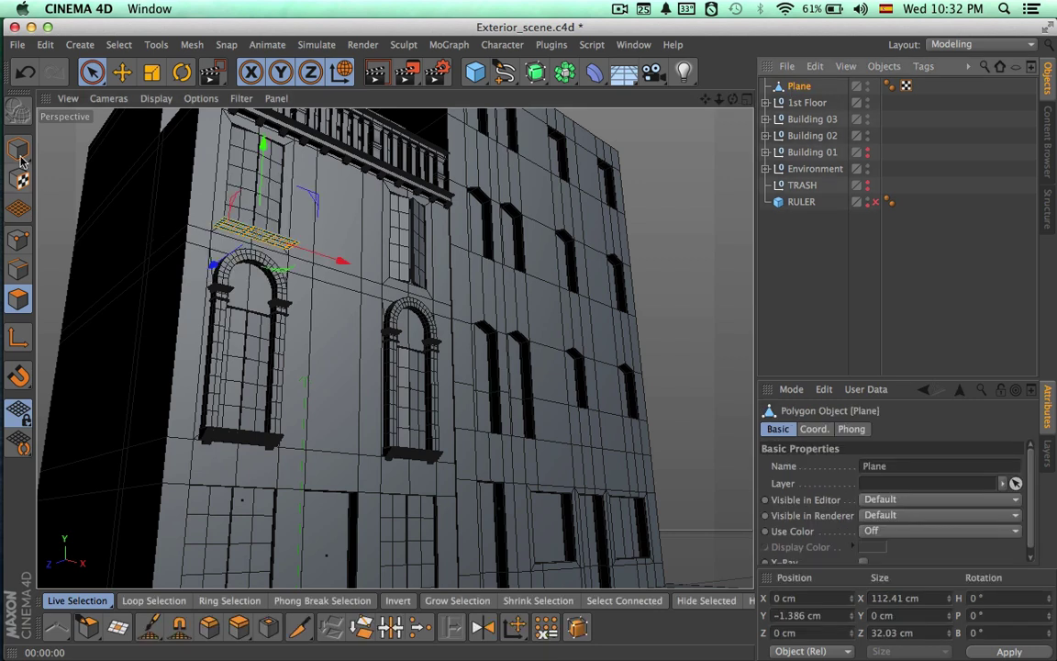
key("o")
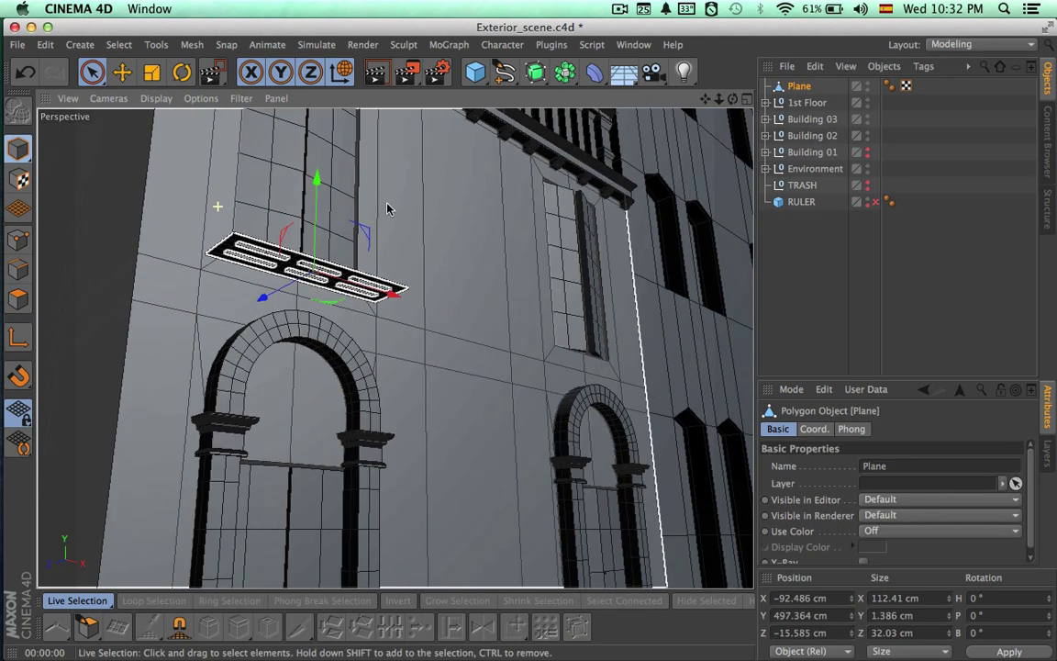
left_click_drag(434, 323, 514, 425, "alt")
left_click_drag(397, 393, 392, 391)
left_click_drag(499, 440, 420, 374, "alt")
key("super+r")
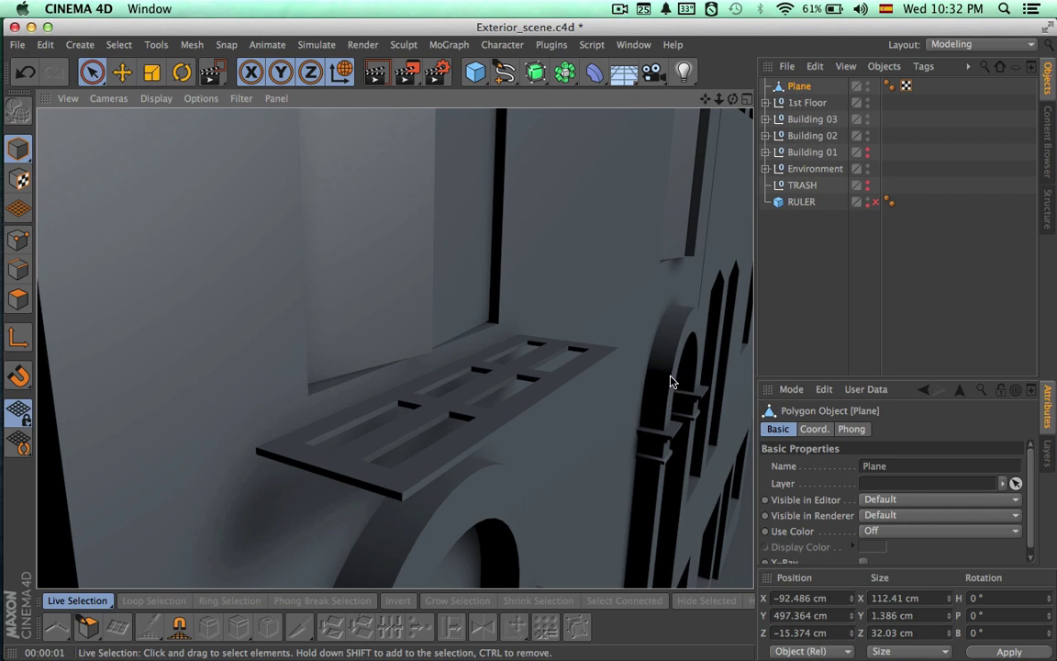
Add a cylinder with radius 3 cm and height 80 cm, raised to the level of the upper windows
right_click_drag(674, 401, 569, 404, "alt")
left_click_drag(654, 420, 596, 399, "alt")
middle_click_drag(573, 449, 505, 377, "alt")
left_click_drag(503, 382, 521, 390, "alt")
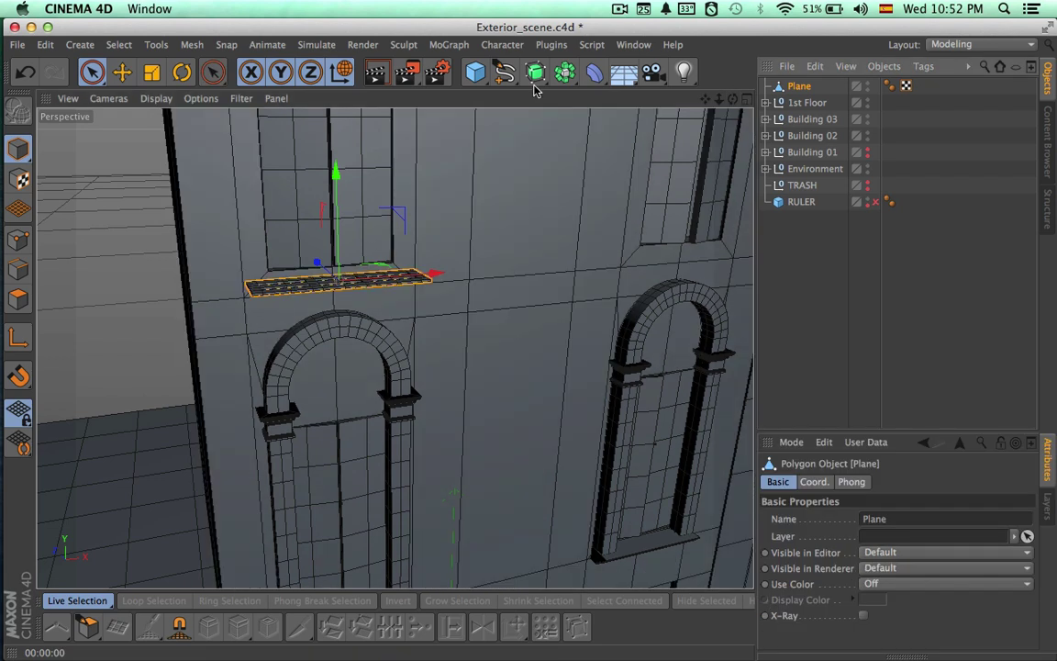
left_click(476, 75)
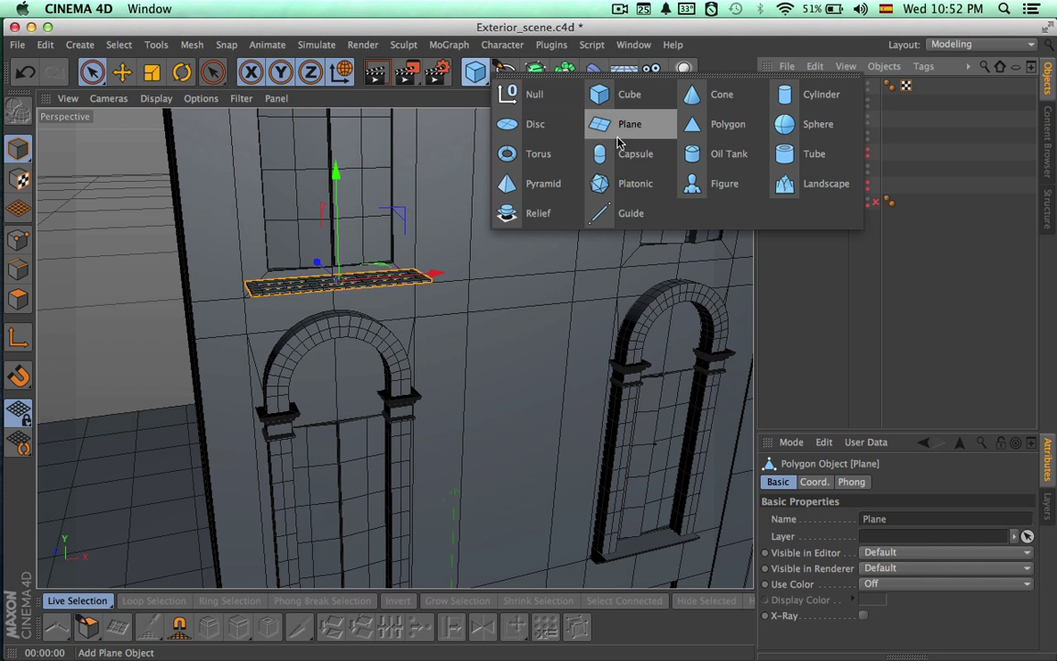
left_click(807, 94)
right_click_drag(590, 396, 435, 384, "alt")
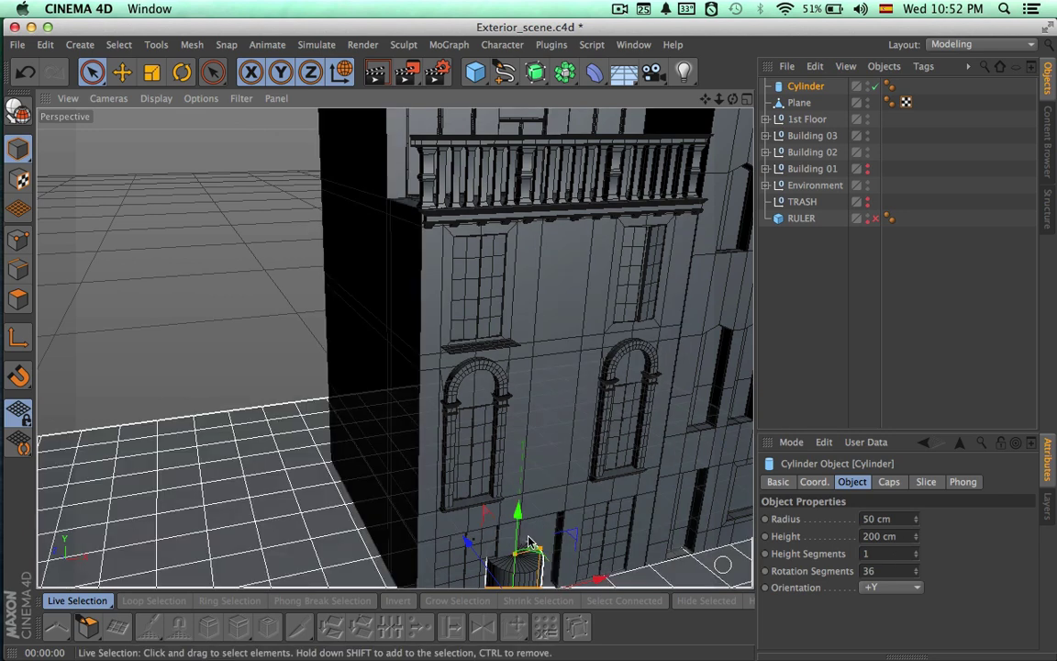
left_click_drag(519, 514, 517, 239)
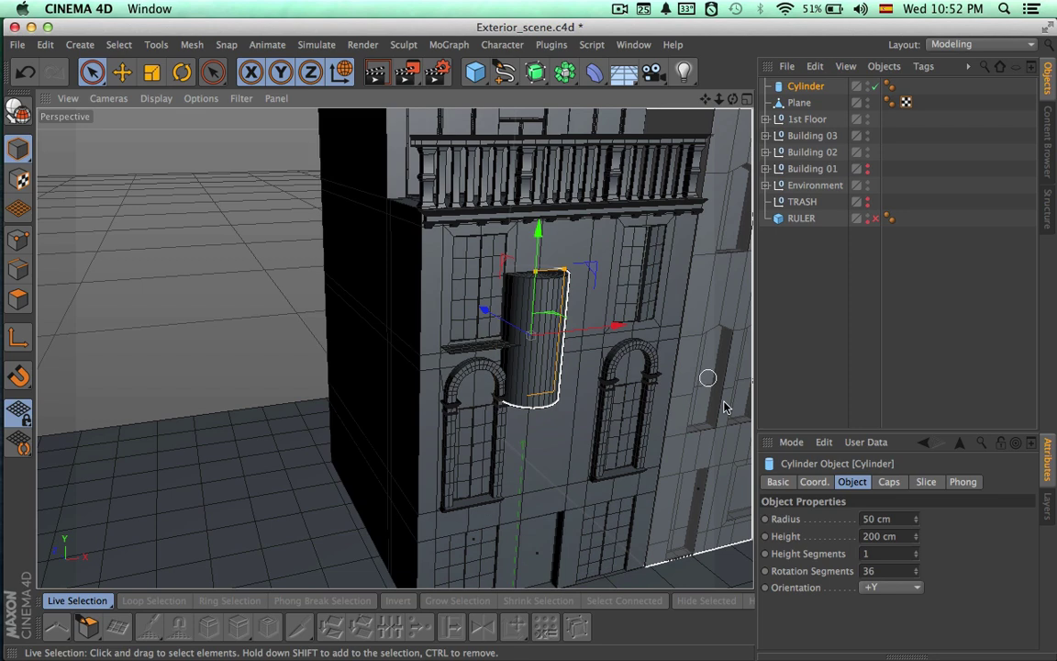
double_click(868, 518)
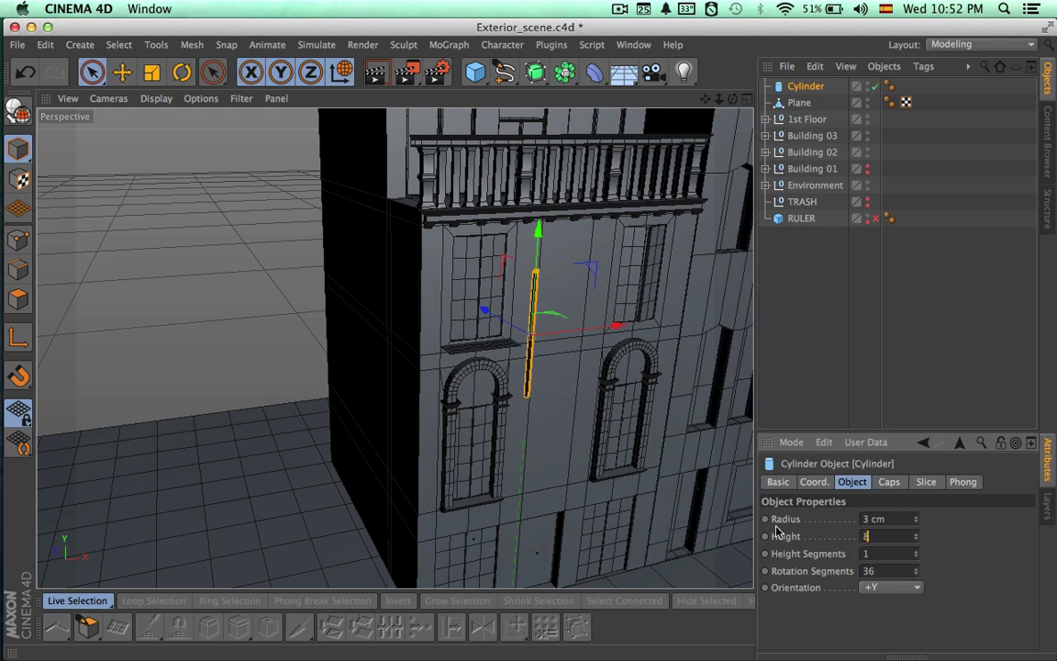
right_click_drag(550, 327, 642, 331, "alt")
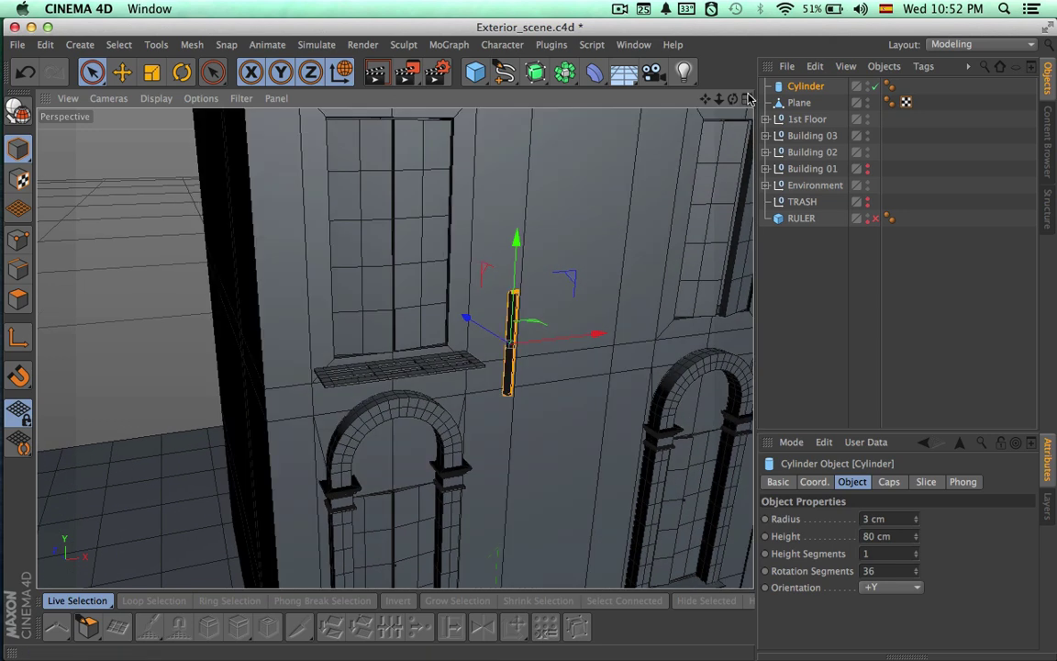
In the front view, move the cylinder to stand upright on the left end of the ledge
left_click(749, 99)
left_click(747, 350)
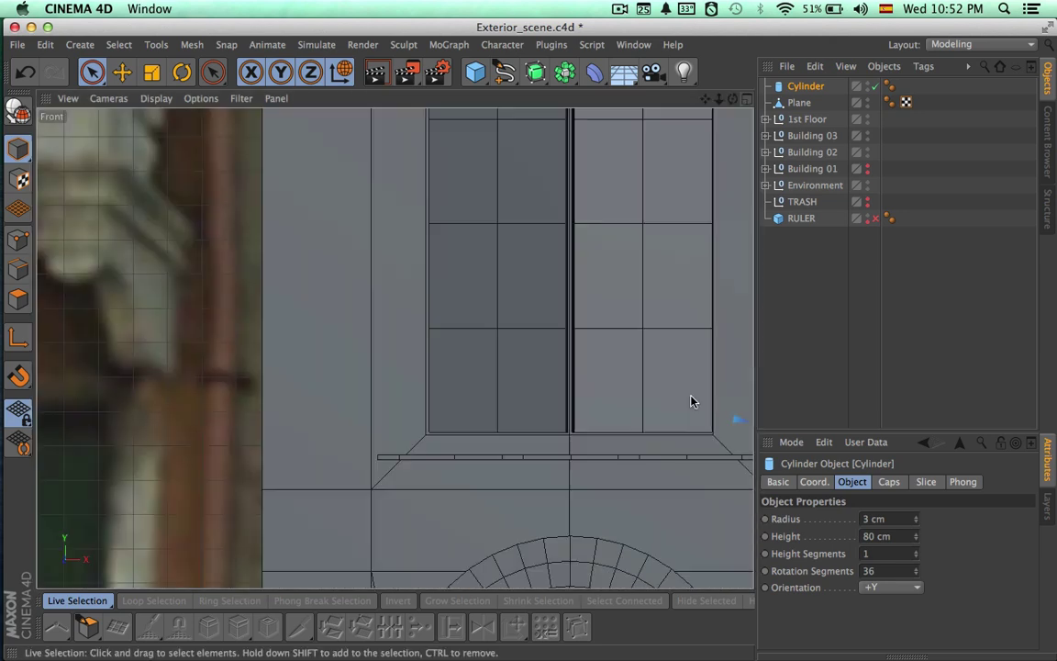
right_click_drag(633, 401, 468, 396, "alt")
middle_click_drag(534, 350, 395, 347, "alt")
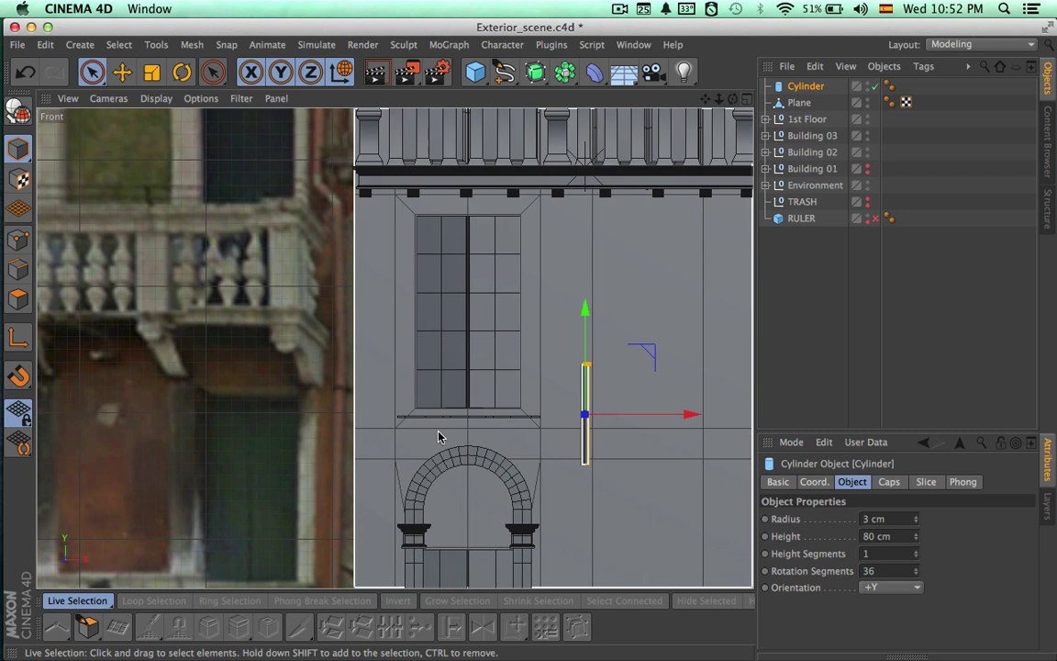
left_click_drag(637, 348, 458, 306)
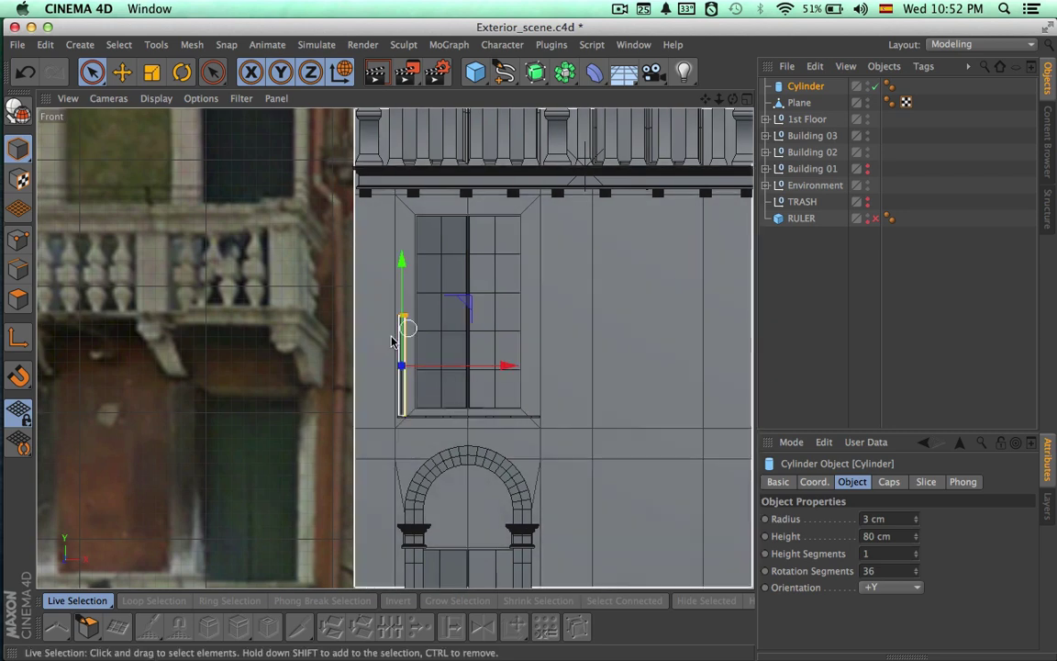
scroll(420, 338, "up", 4)
scroll(560, 332, "down", 1)
middle_click_drag(549, 333, 545, 297, "alt")
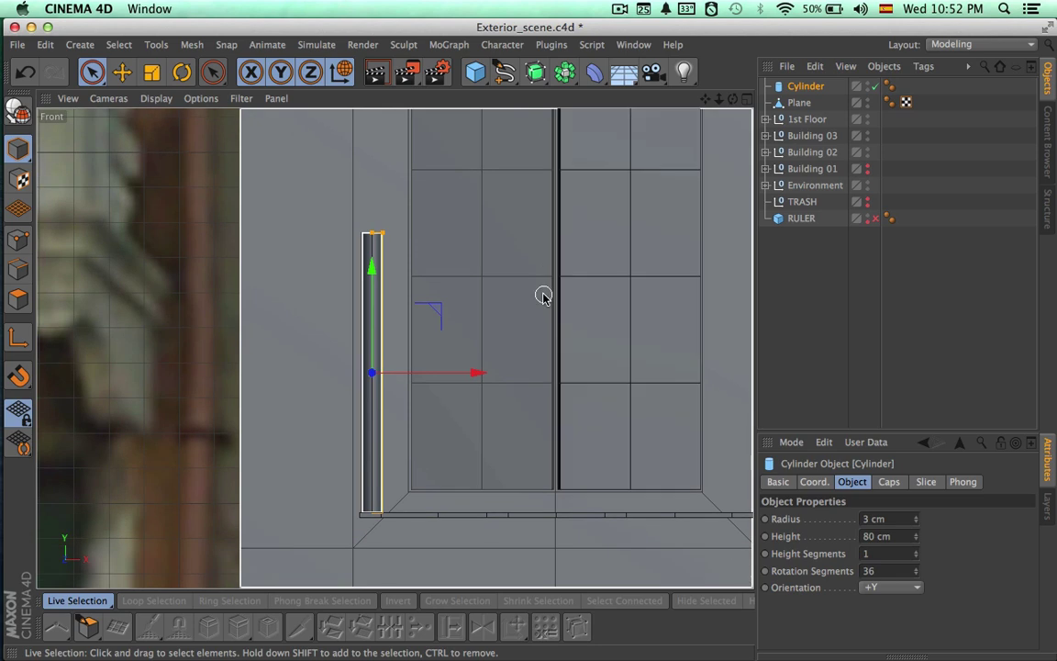
Set the cylinder's radius to 2 cm
double_click(877, 519)
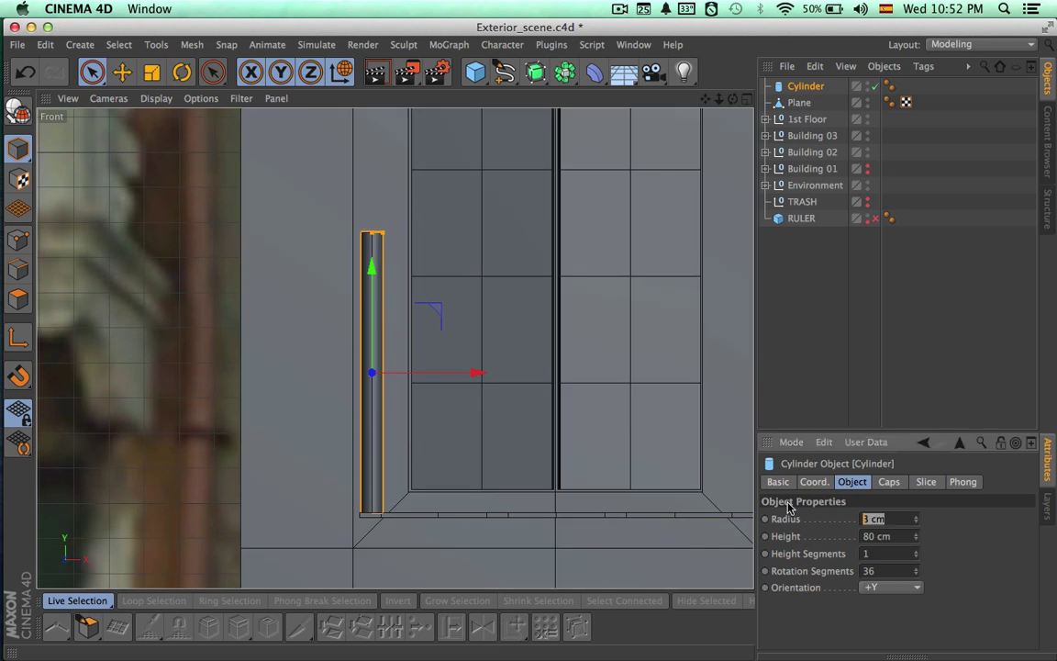
type("2")
key("Return")
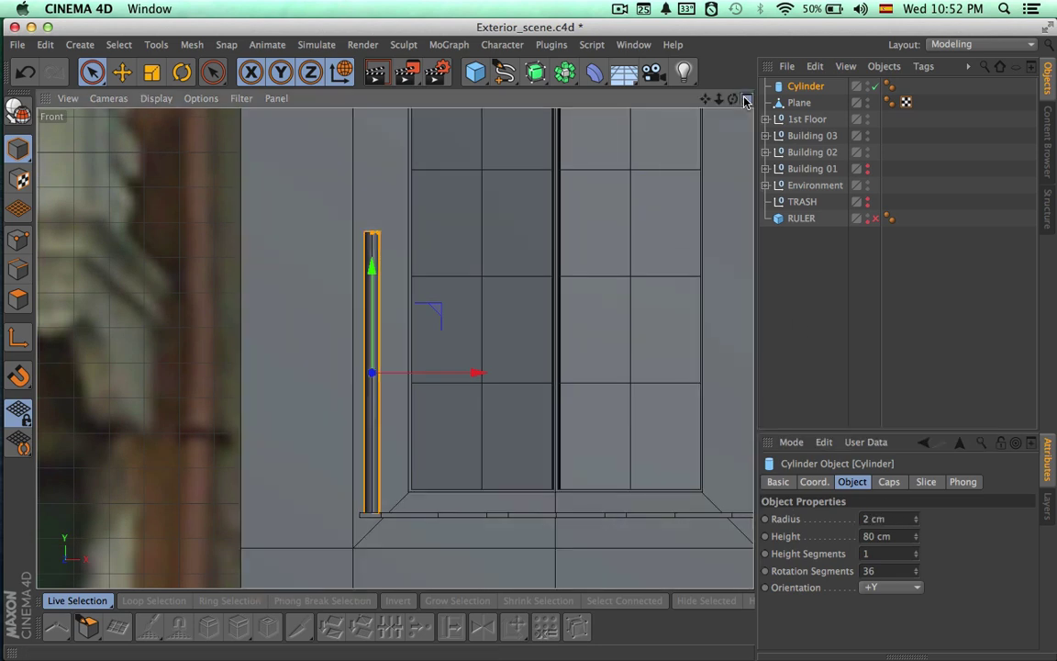
In the top view, move the cylinder about 32 cm along Z and fit it inside the ledge's front-left corner
left_click(747, 99)
left_click(746, 99)
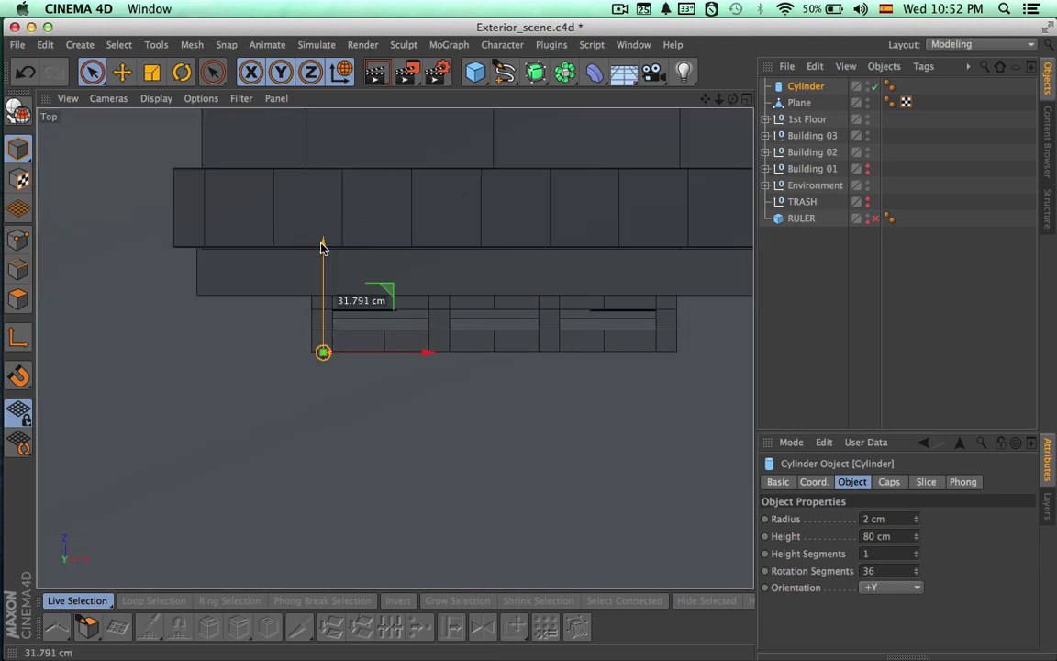
scroll(295, 325, "up", 6)
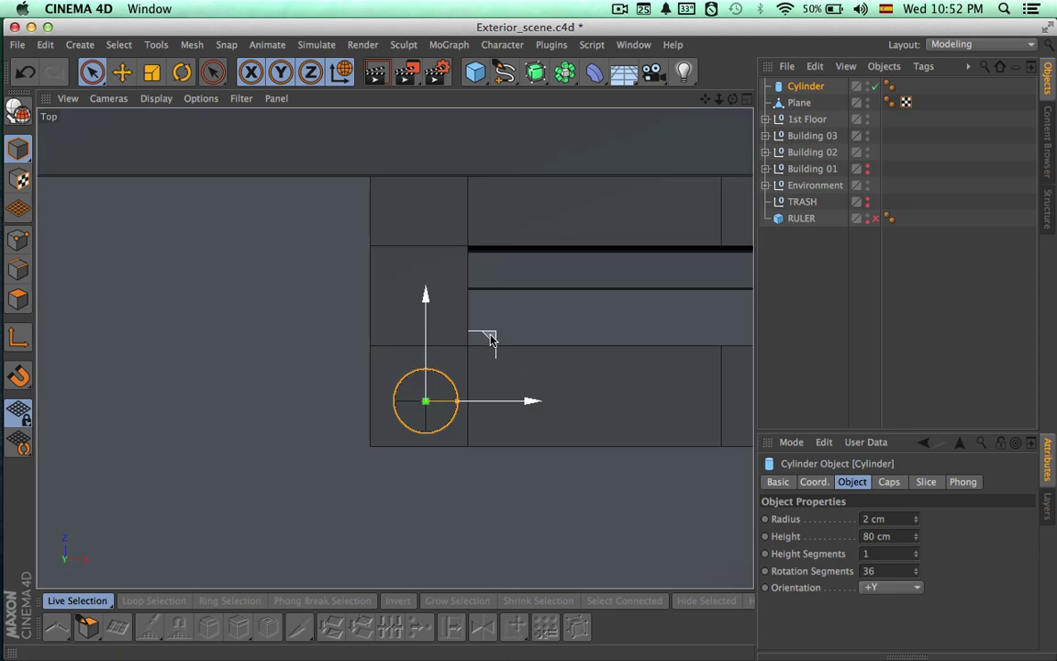
left_click_drag(490, 337, 480, 341)
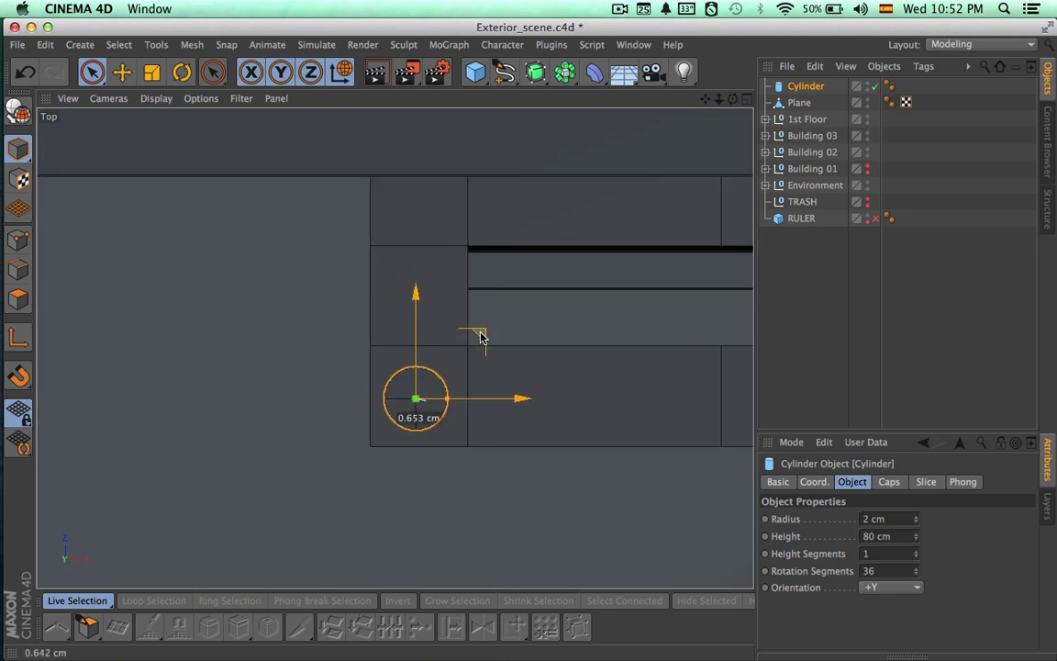
middle_click_drag(553, 380, 432, 390, "alt")
Return to the perspective view and set the cylinder's rotation segments to 12
left_click(744, 100)
left_click(387, 98)
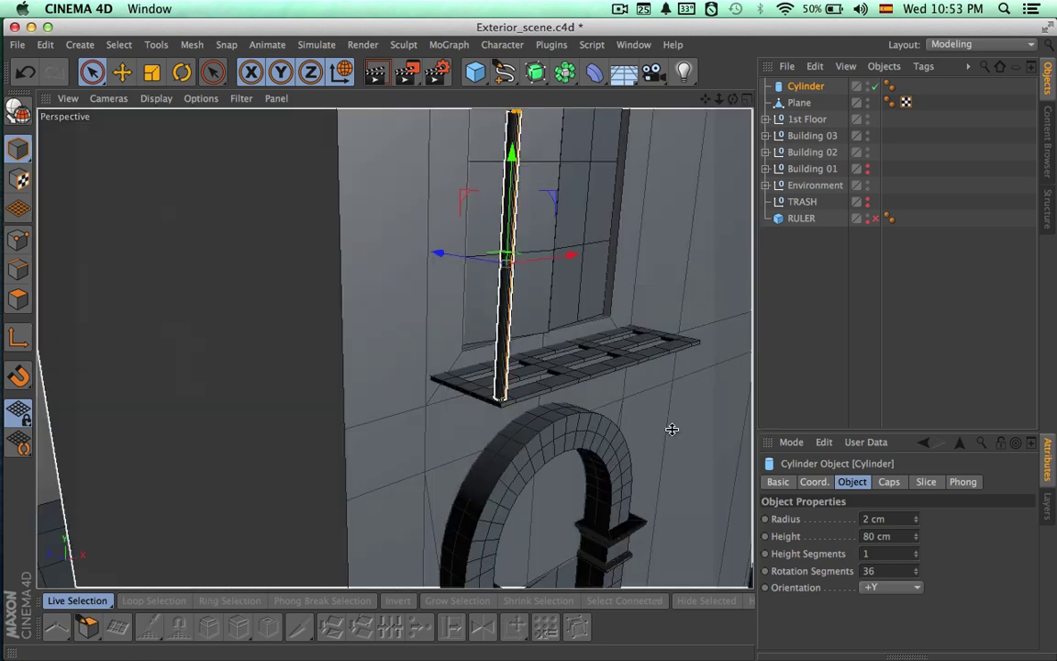
scroll(633, 408, "up", 5)
left_click_drag(666, 385, 727, 386, "alt")
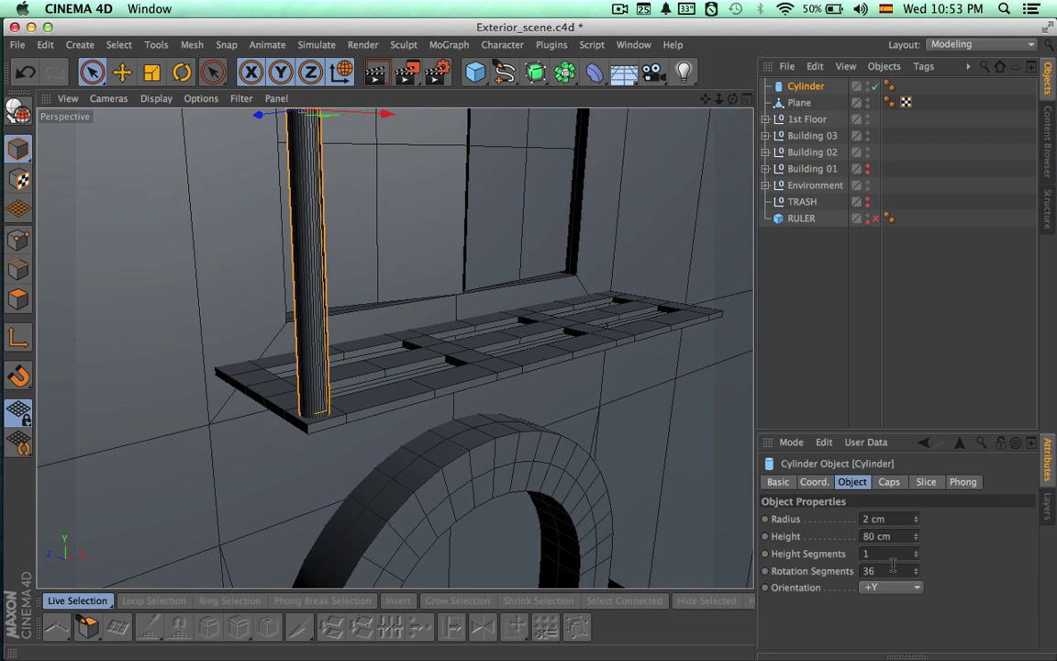
left_click(872, 570)
type("12")
key("Return")
Add a MoGraph Cloner object to the scene
left_click_drag(616, 473, 632, 535, "alt")
right_click_drag(601, 442, 519, 432, "alt")
left_click_drag(628, 434, 441, 349, "alt")
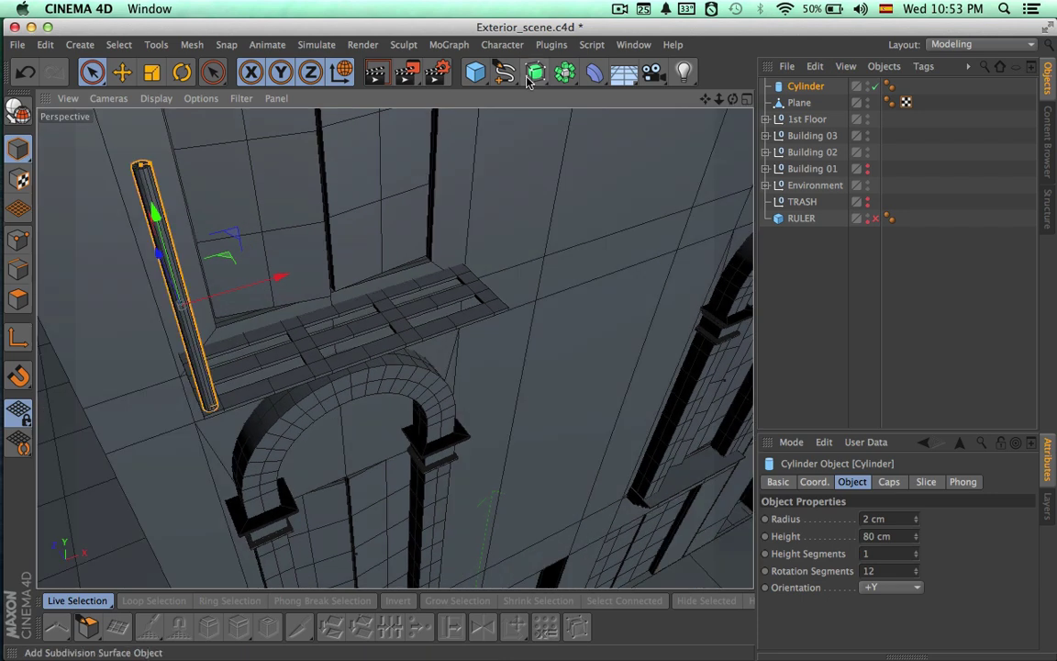
left_click(453, 48)
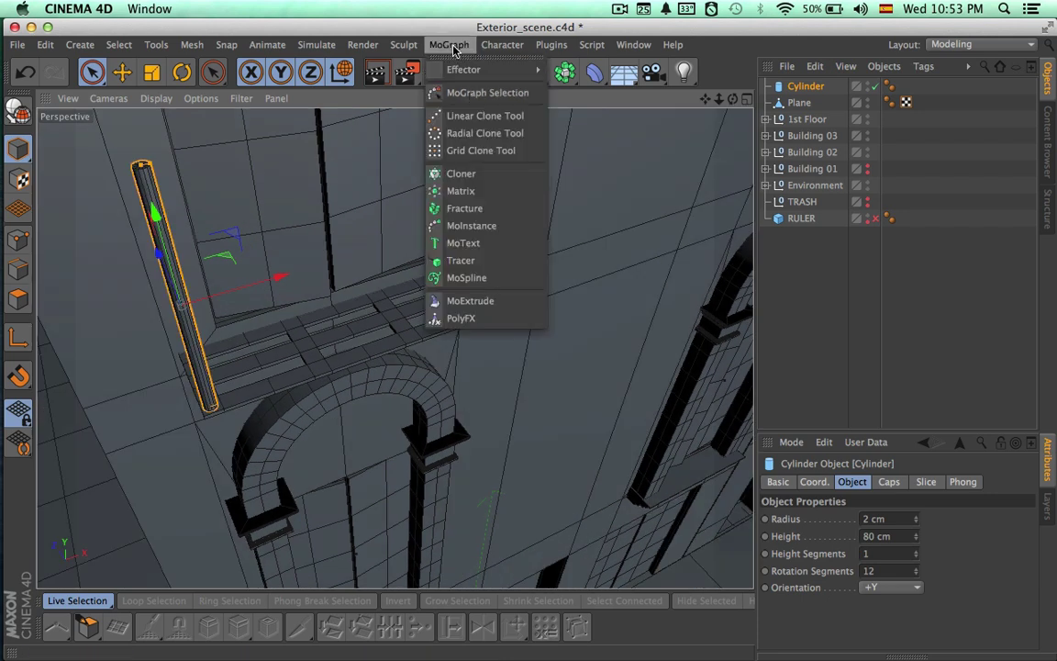
left_click(459, 175)
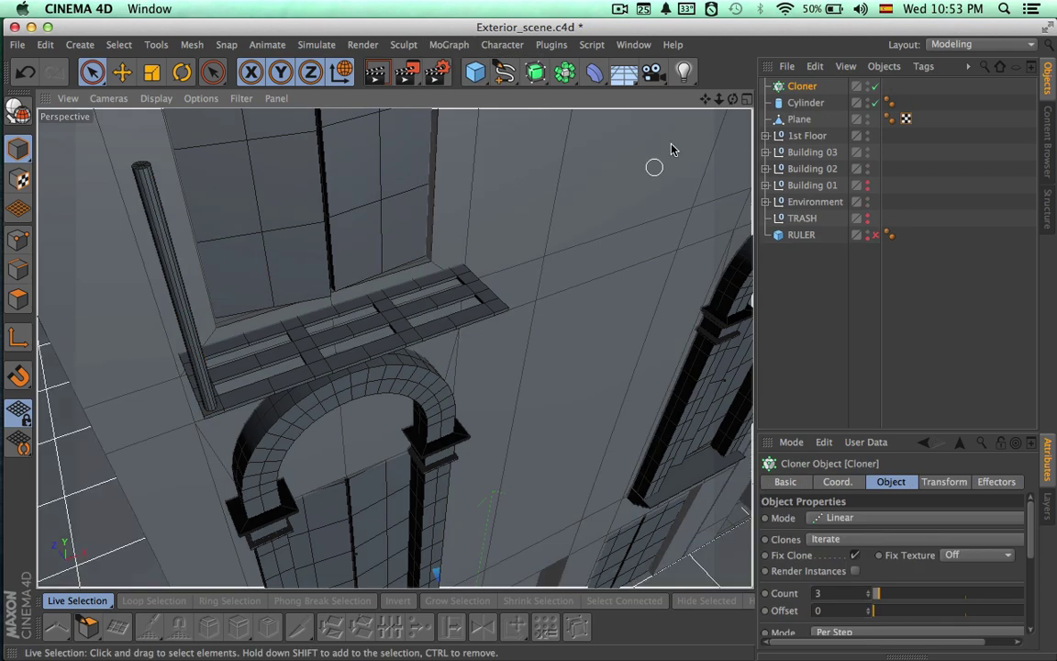
In the front view, copy the cylinder's X position of -145.756 cm to the Cloner
left_click(743, 98)
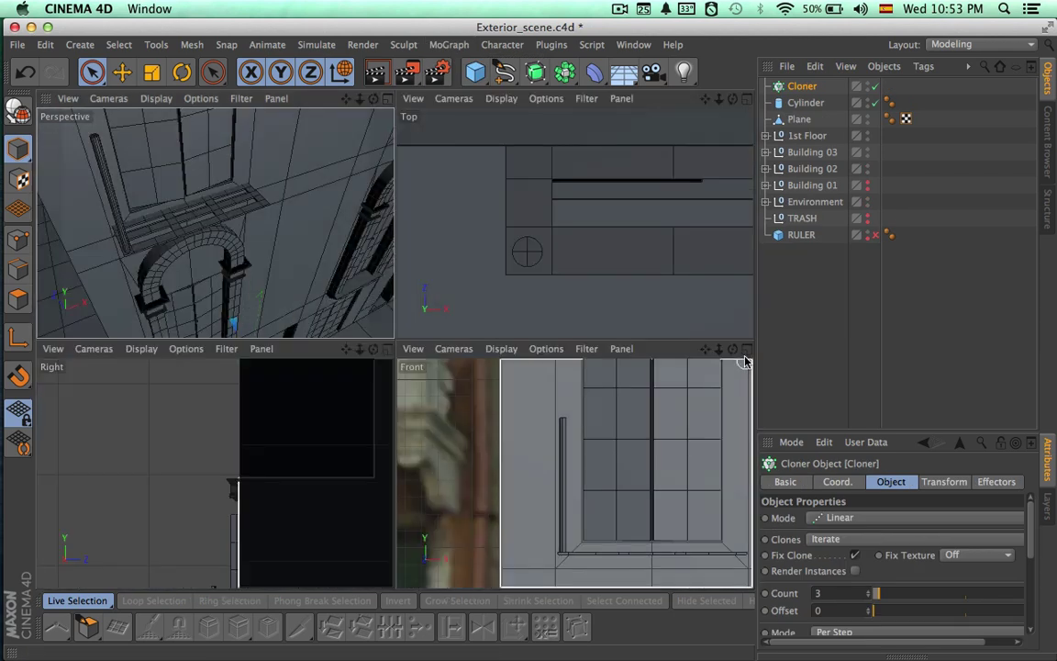
left_click(744, 355)
right_click_drag(579, 450, 432, 434, "alt")
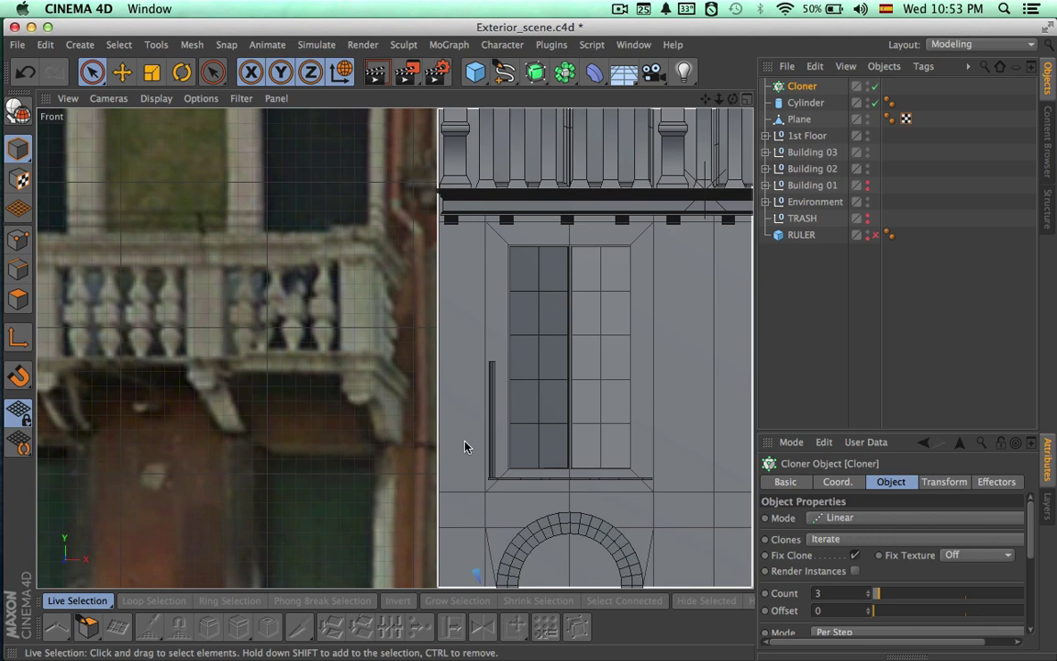
middle_click_drag(558, 479, 339, 354, "alt")
scroll(340, 353, "down", 6)
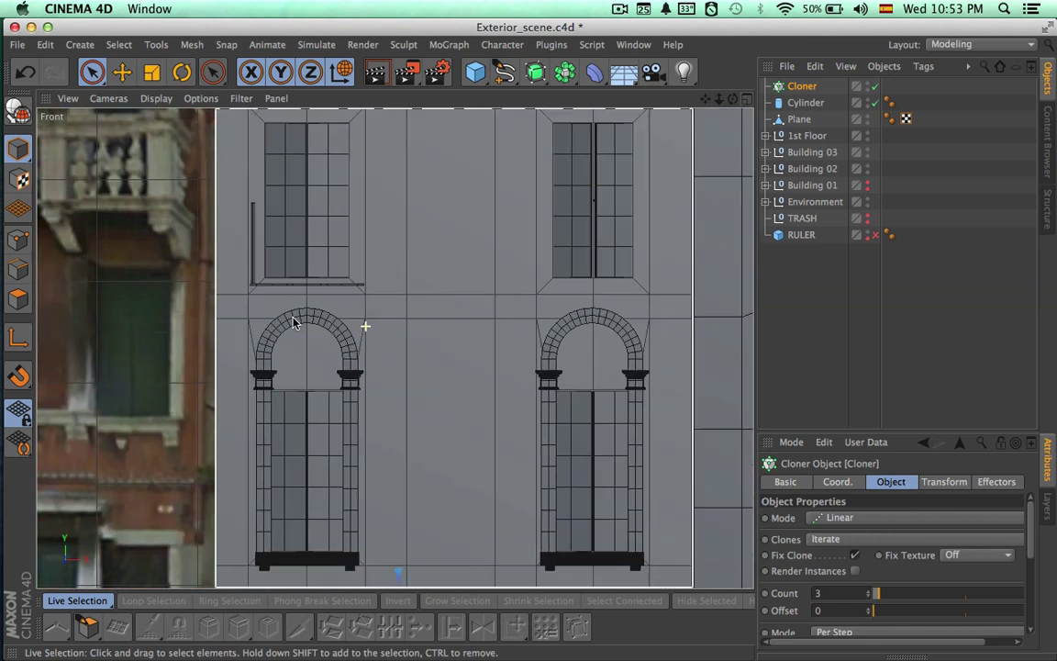
scroll(347, 380, "down", 2)
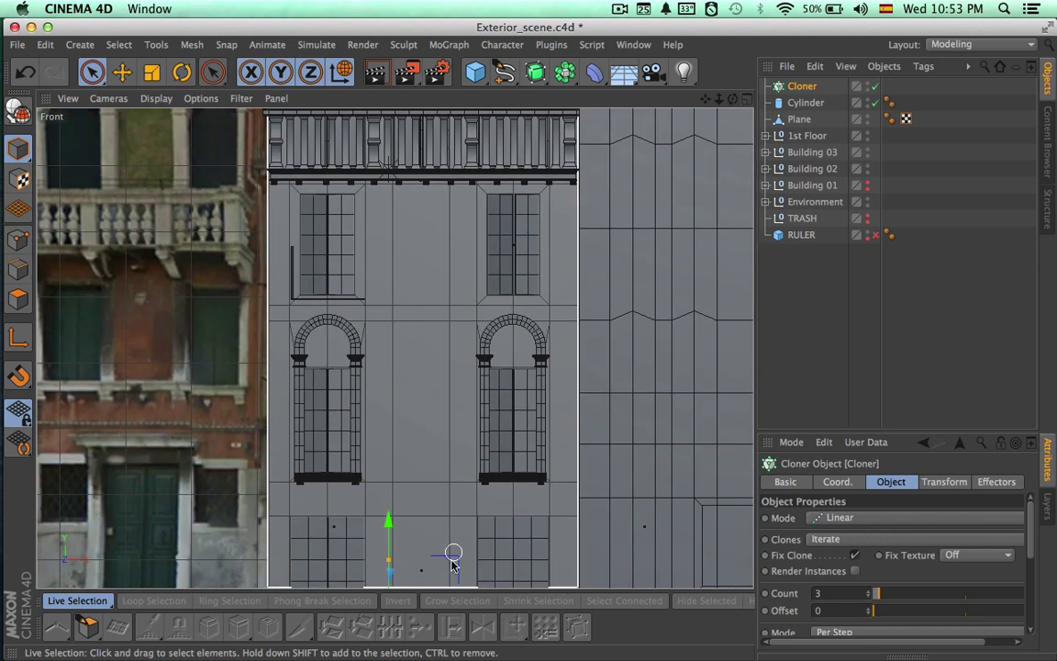
left_click(804, 103)
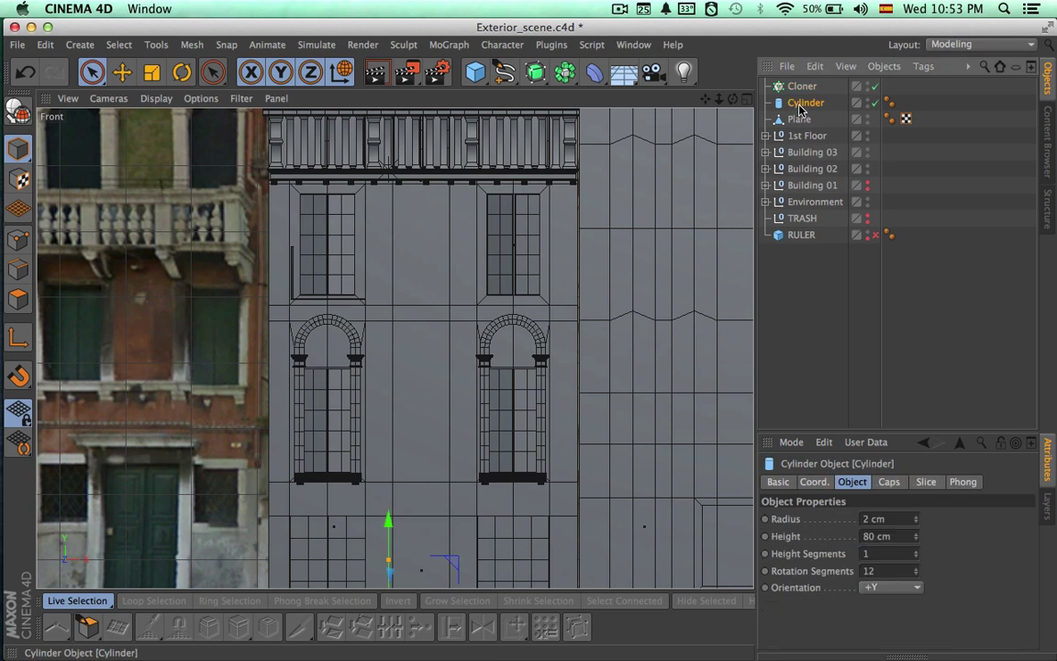
left_click(902, 655)
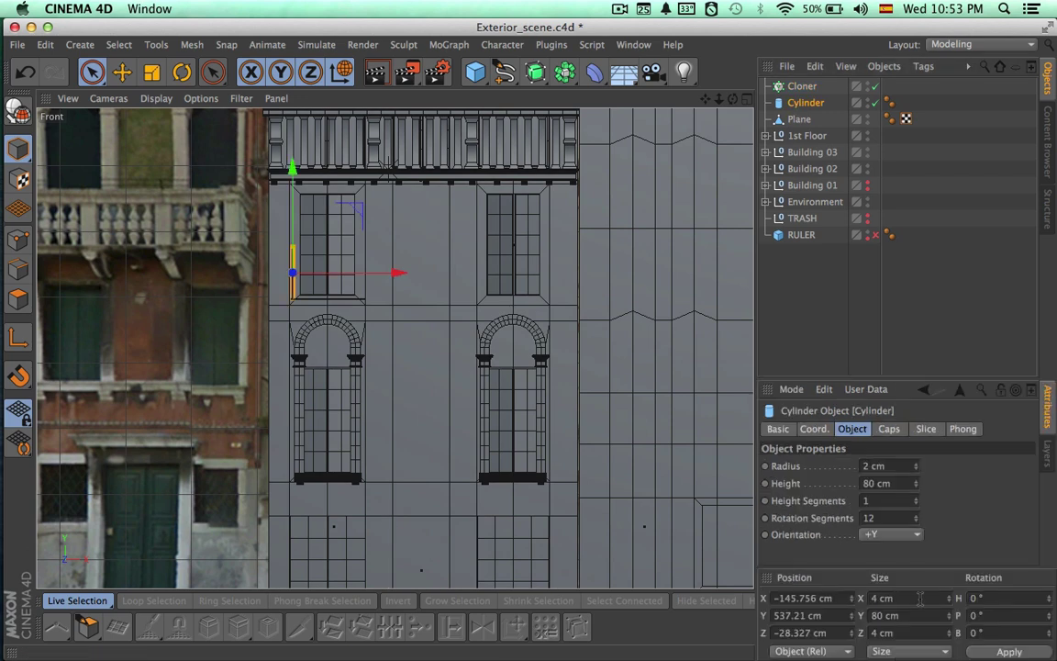
left_click(803, 88)
left_click(828, 597)
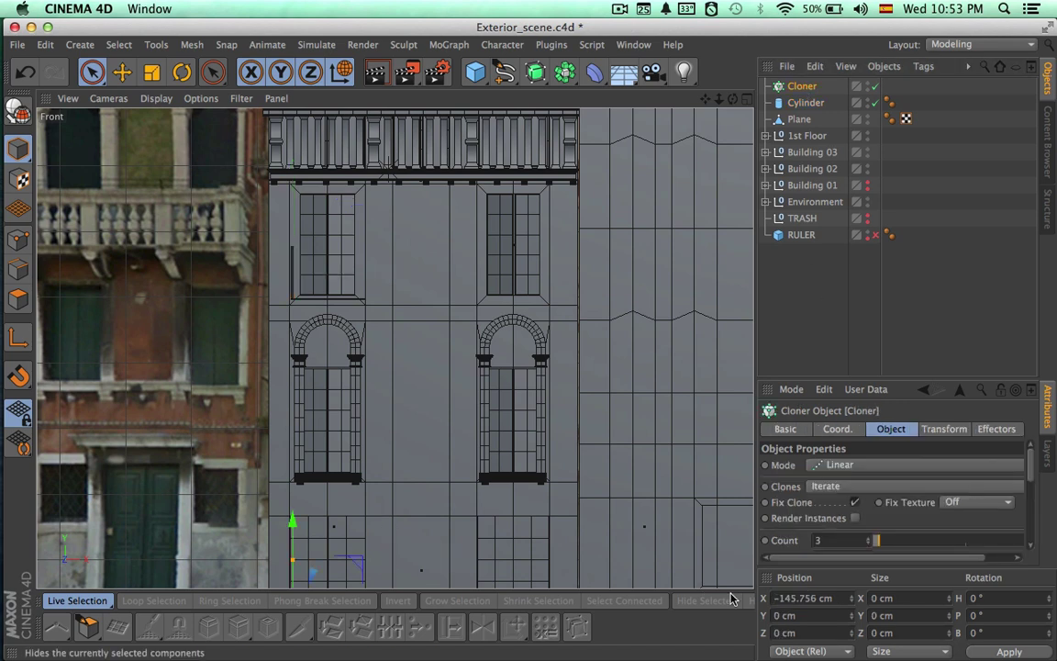
Copy the cylinder's Y position of 537.21 cm and Z position of -28.327 cm to the Cloner
left_click(805, 102)
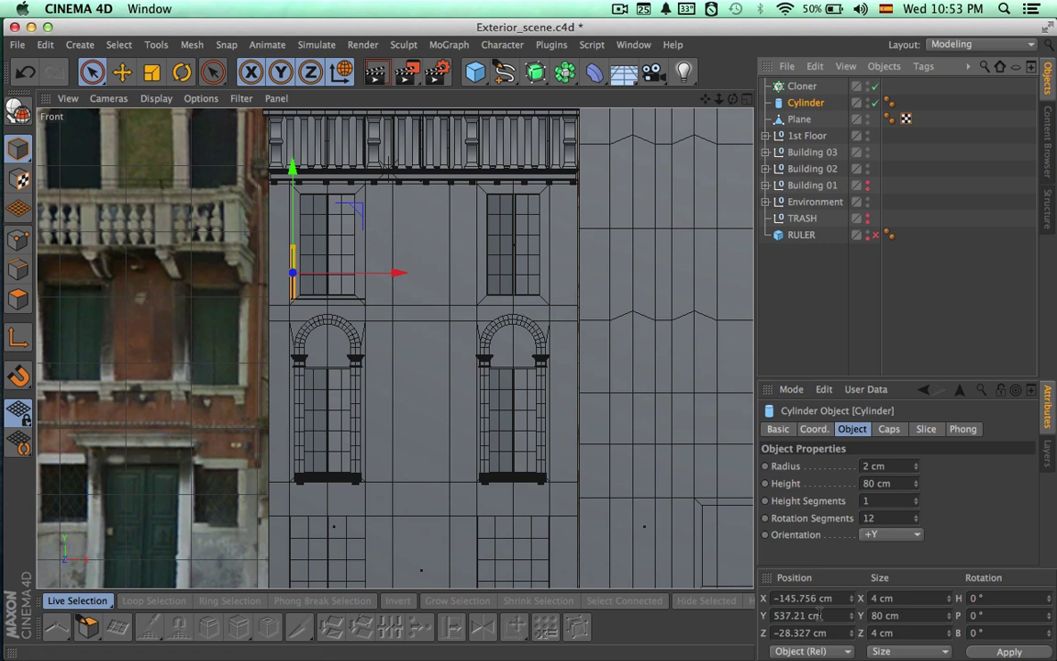
left_click(826, 615)
left_click(803, 86)
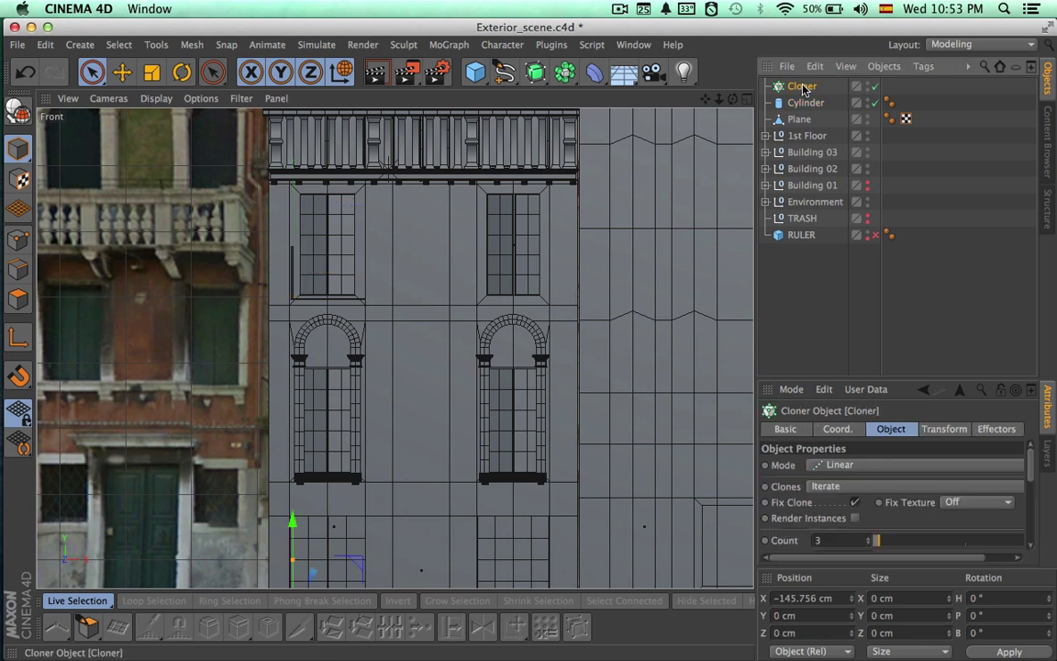
left_click(806, 103)
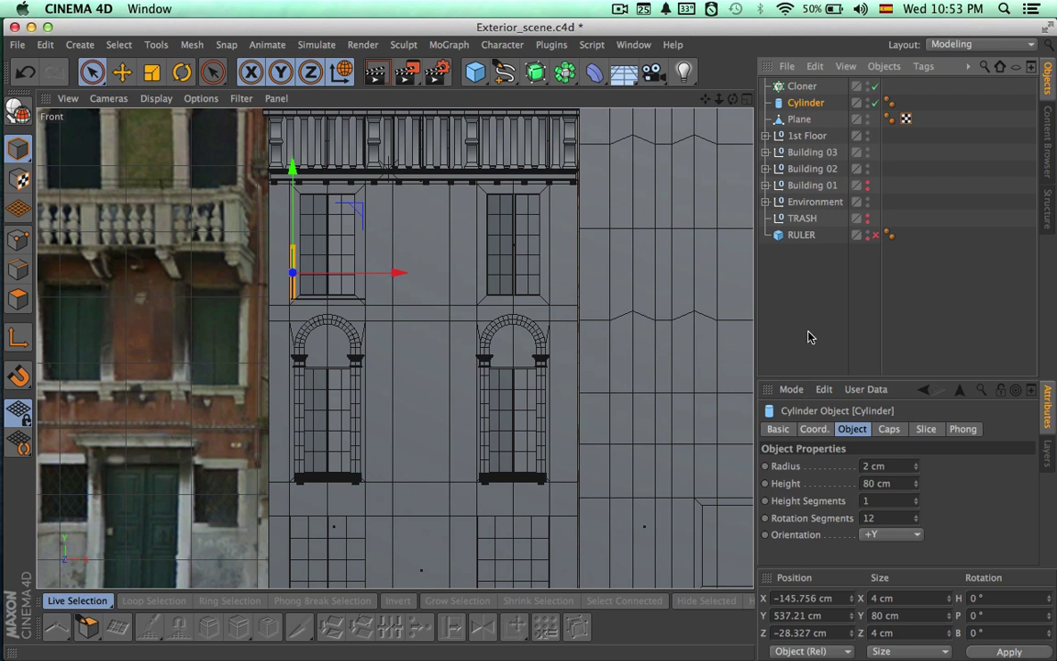
left_click(799, 634)
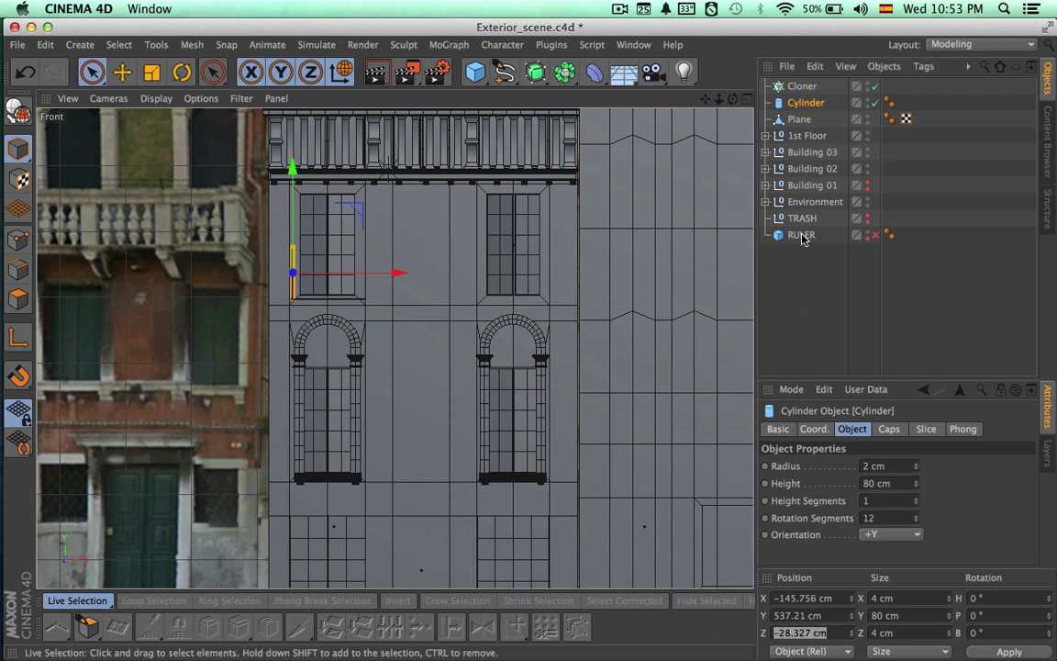
left_click(800, 86)
left_click(787, 633)
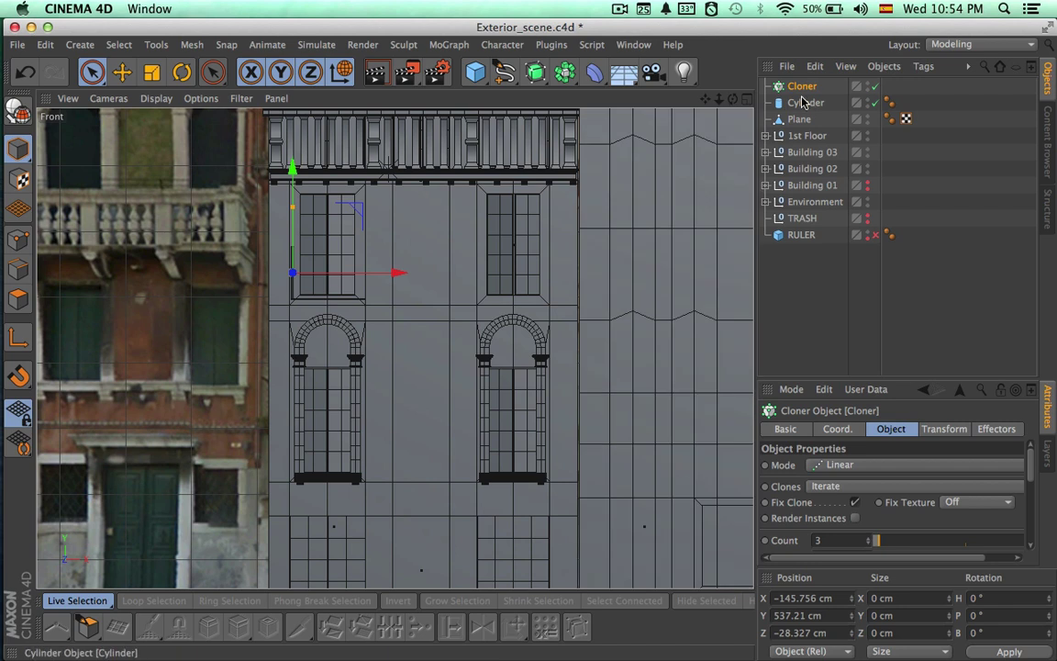
Make the cylinder a child of the Cloner and fold away the coordinate values
scroll(431, 257, "up", 5)
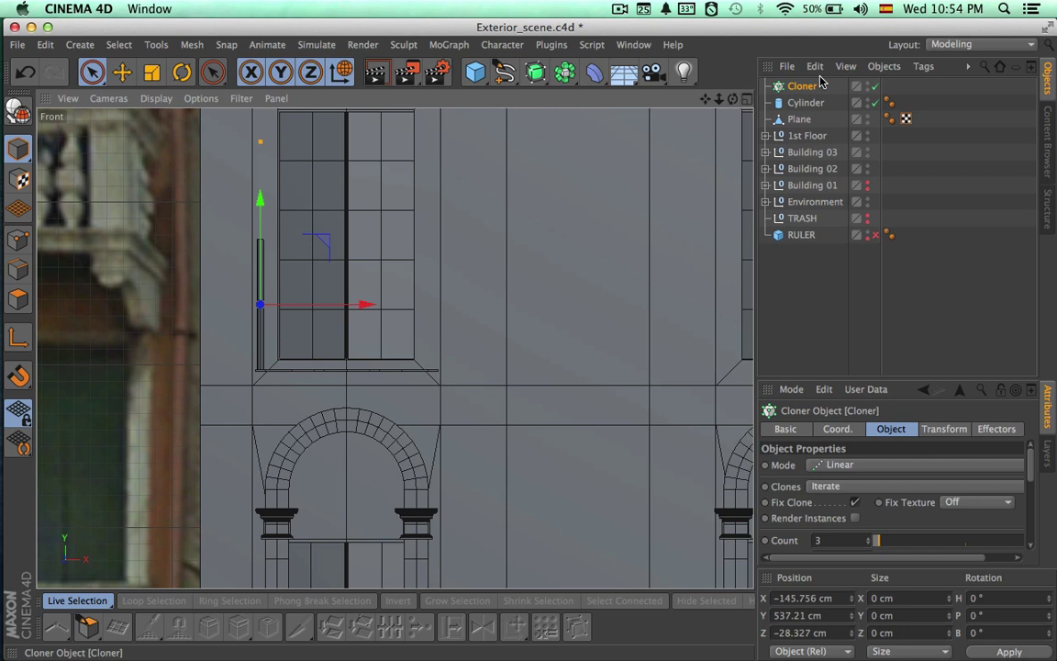
left_click_drag(809, 105, 808, 97)
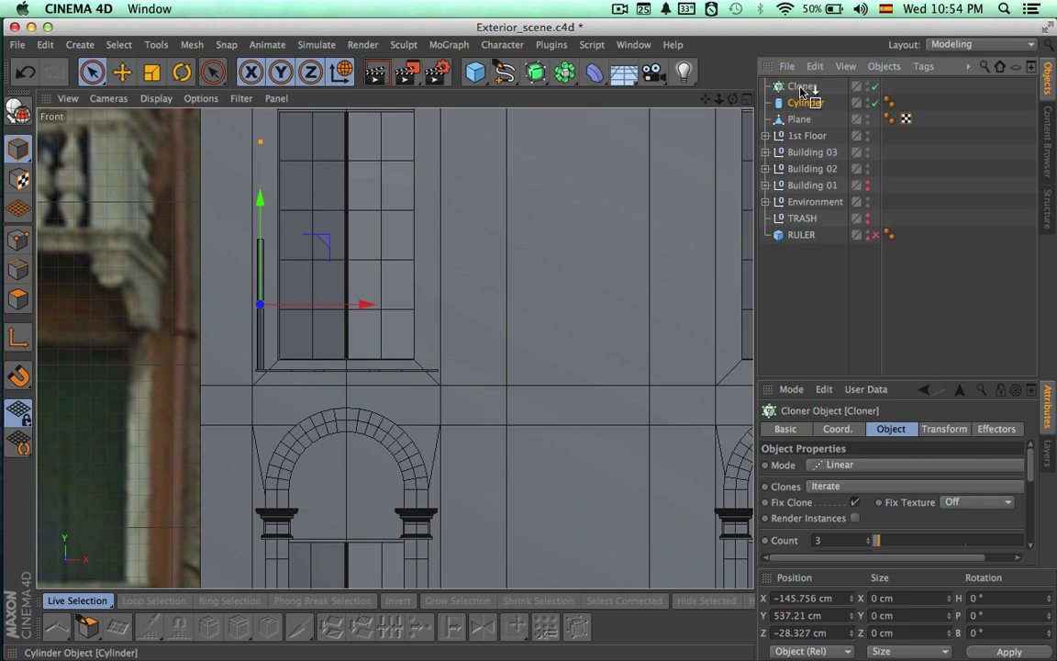
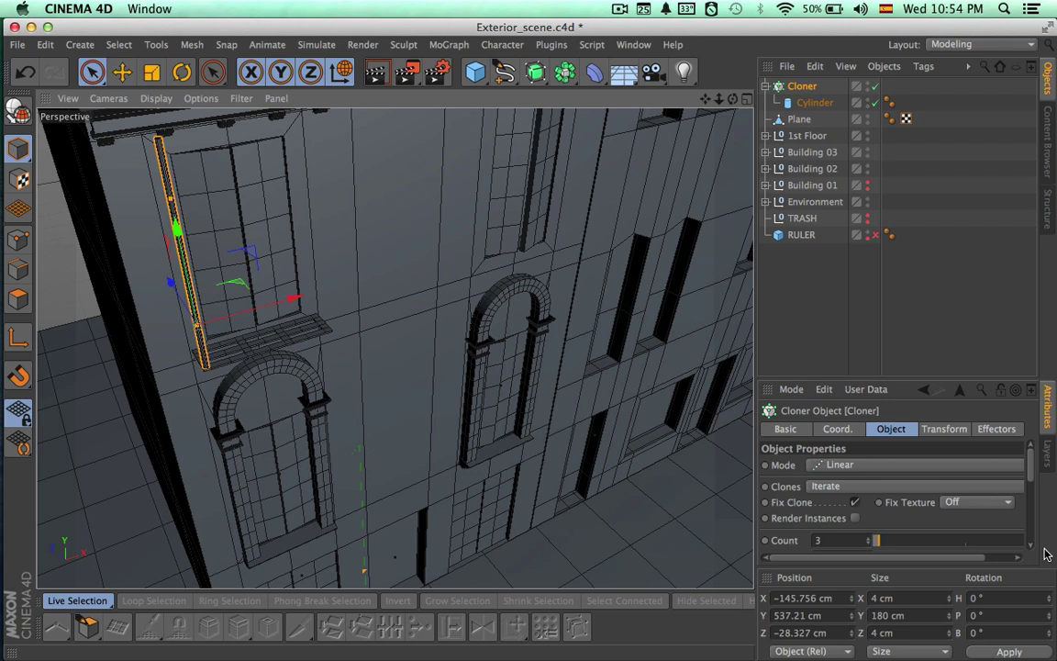
left_click(768, 580, "ctrl")
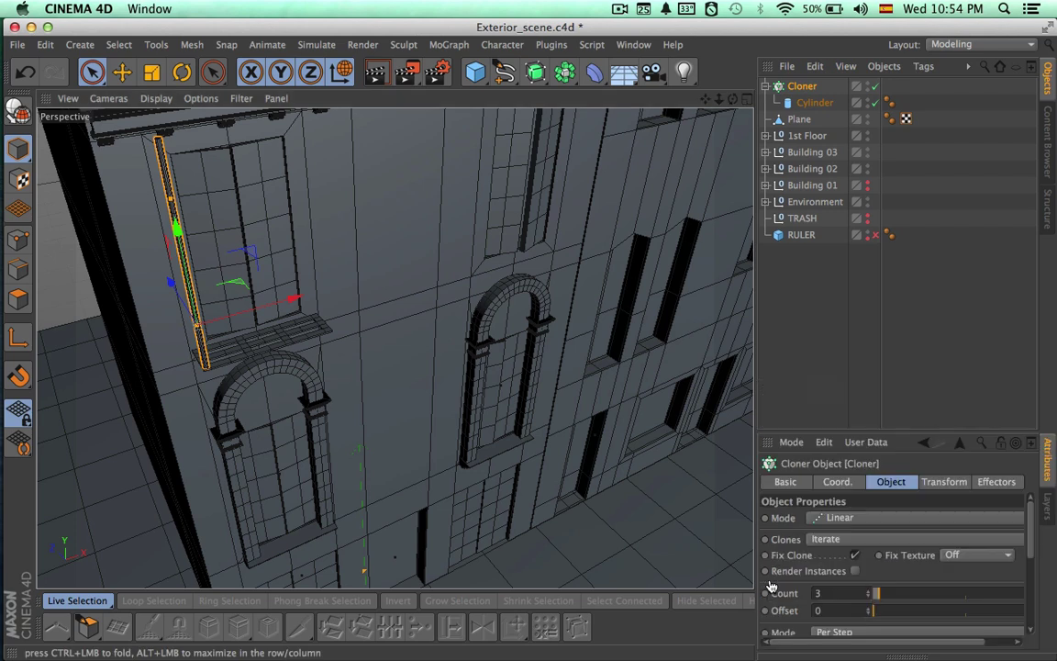
Set the Cloner's per-step position offset to 0 cm in Y and 56 cm in X
left_click_drag(1032, 549, 1031, 575)
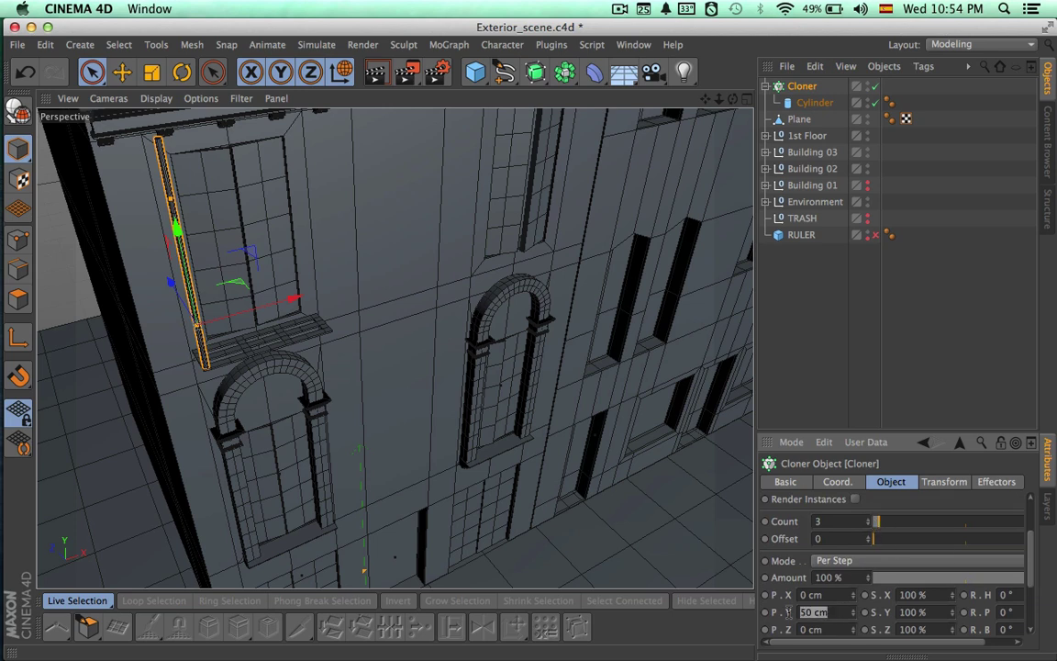
key("Return")
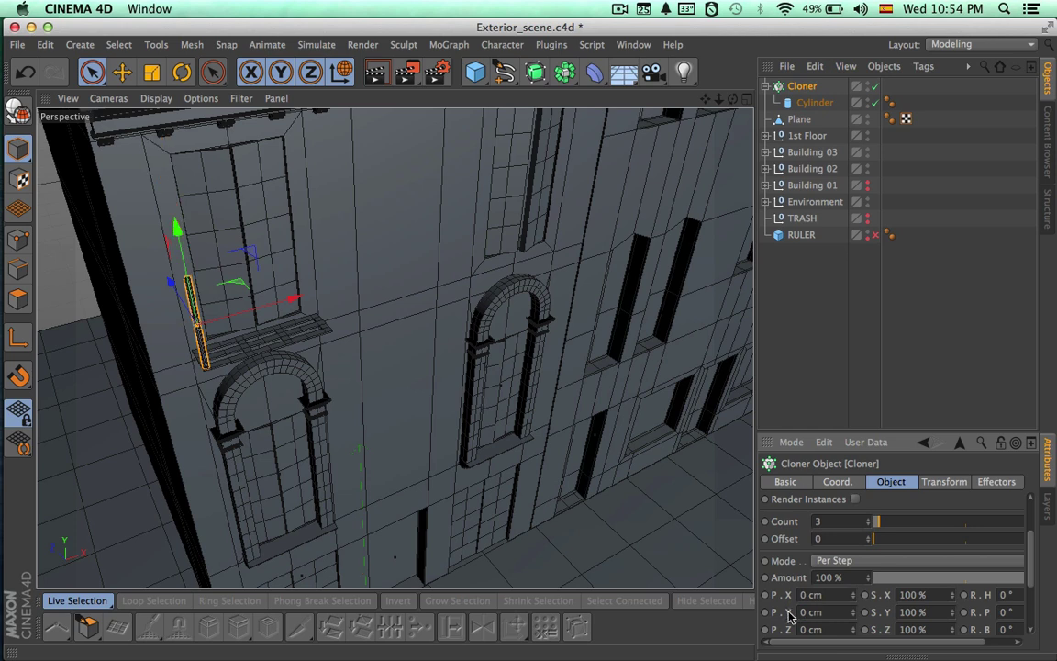
left_click_drag(853, 600, 852, 599)
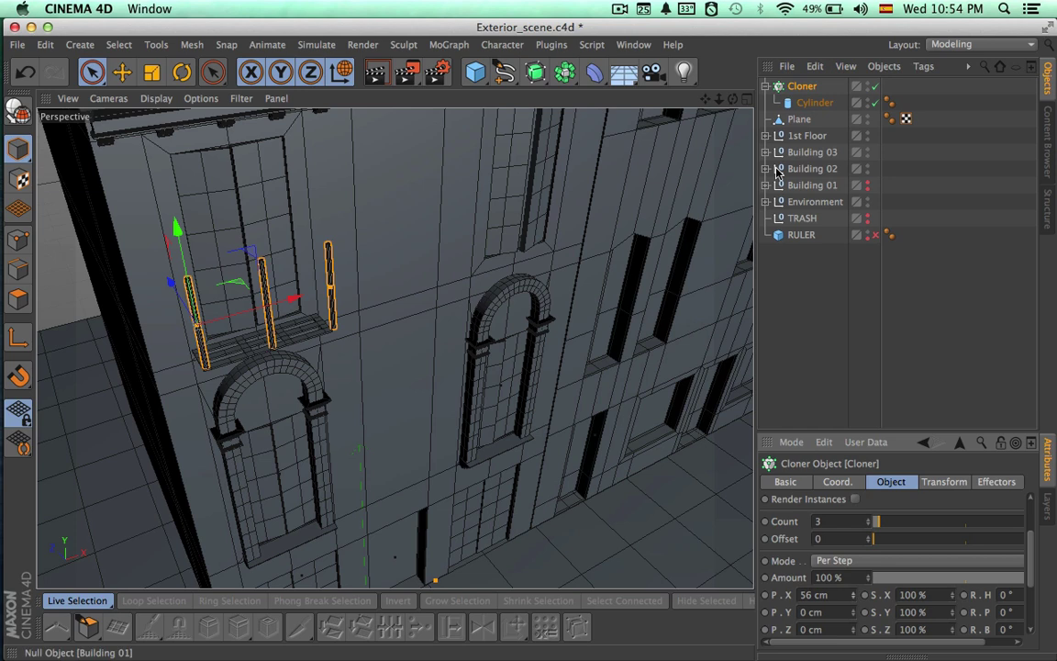
In the top view, fine-tune the Cloner's X step to 53.2 cm so the last bar sits inside the ledge's front-right corner
left_click(746, 99)
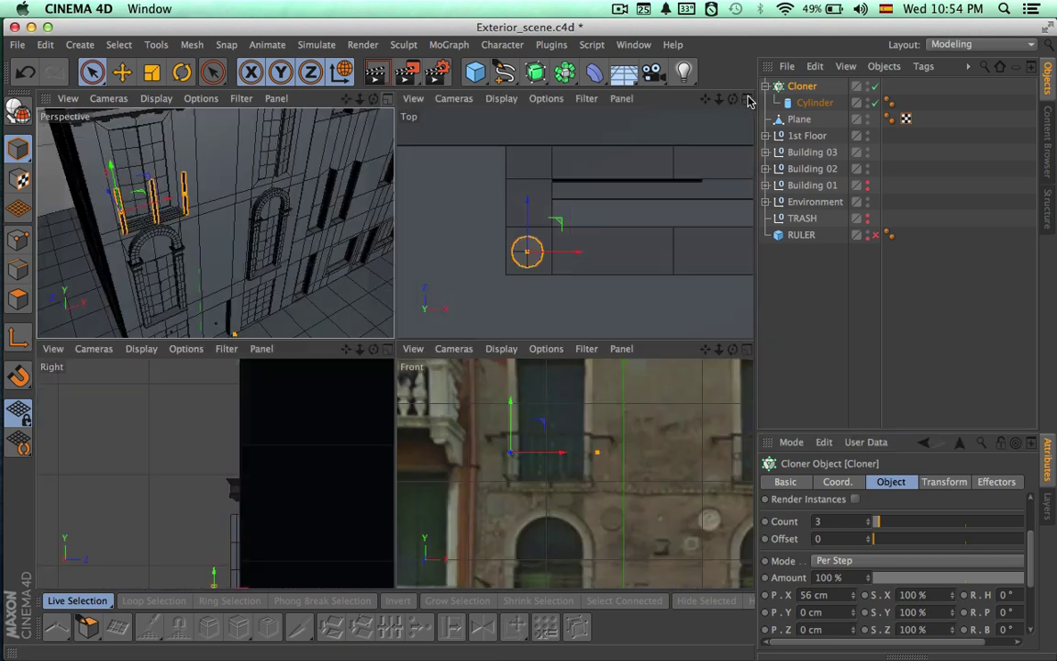
left_click(748, 99)
scroll(667, 277, "down", 1)
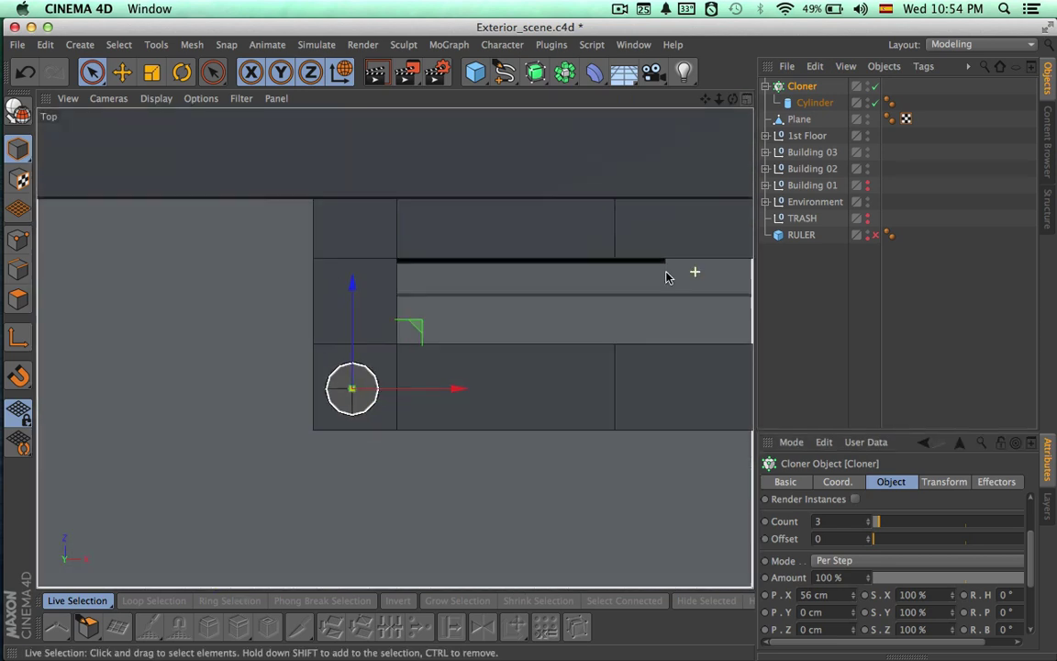
scroll(667, 277, "down", 5)
mouse_move(525, 340)
middle_mouse_down("alt")
mouse_move(195, 319)
mouse_move(1, 331)
middle_mouse_up("alt")
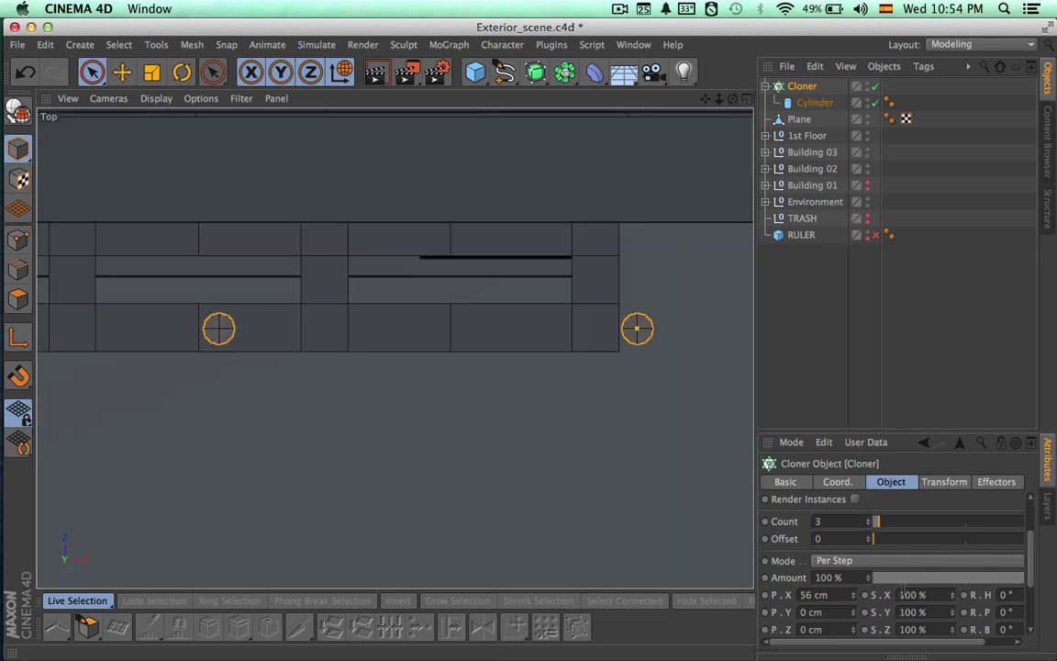
left_click_drag(853, 599, 853, 602)
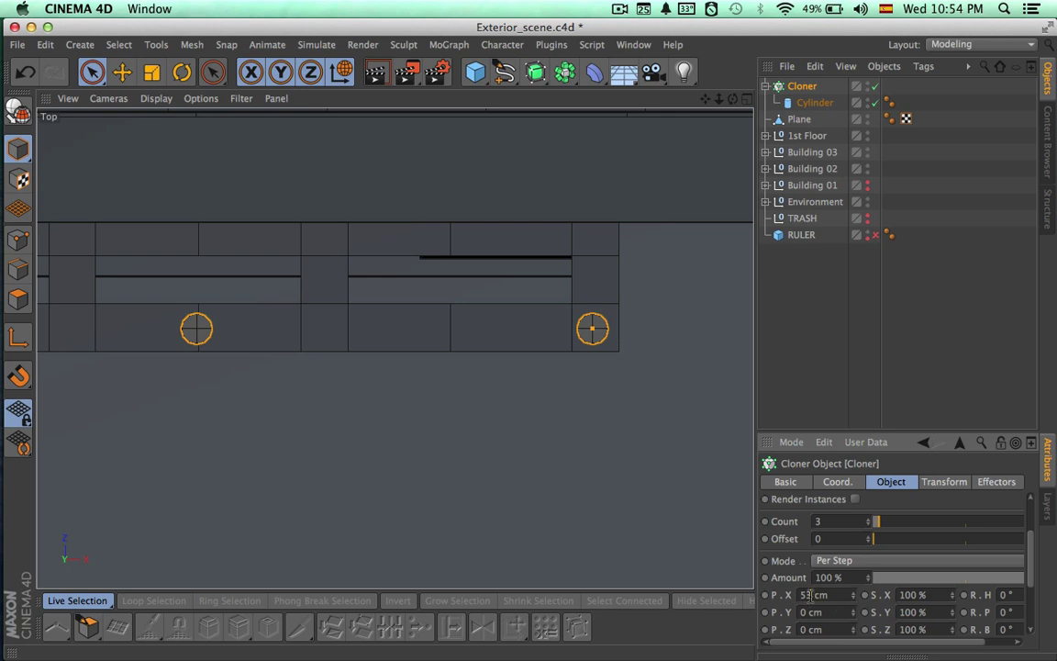
type(".5")
key("Return")
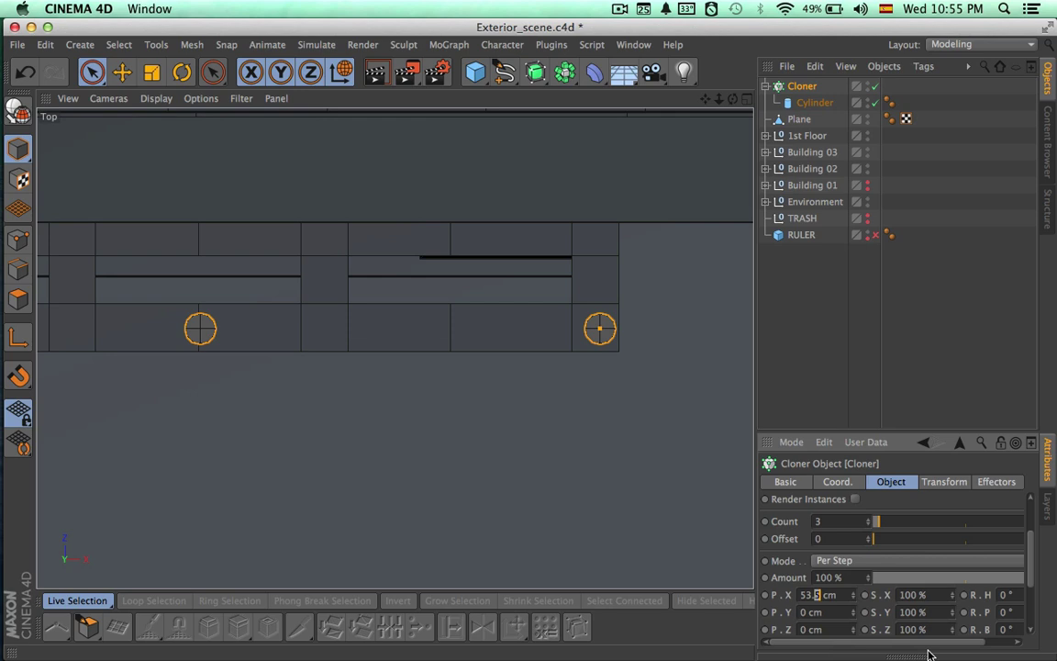
key("Return")
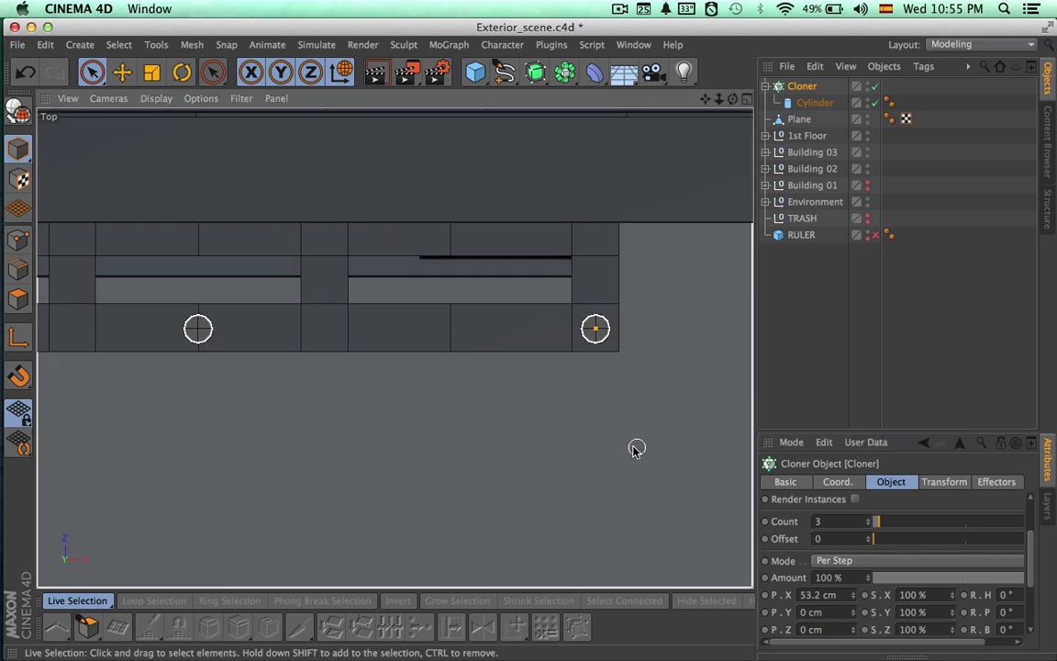
scroll(637, 448, "down", 3)
right_click_drag(574, 448, 564, 448, "alt")
middle_click_drag(563, 447, 616, 434, "alt")
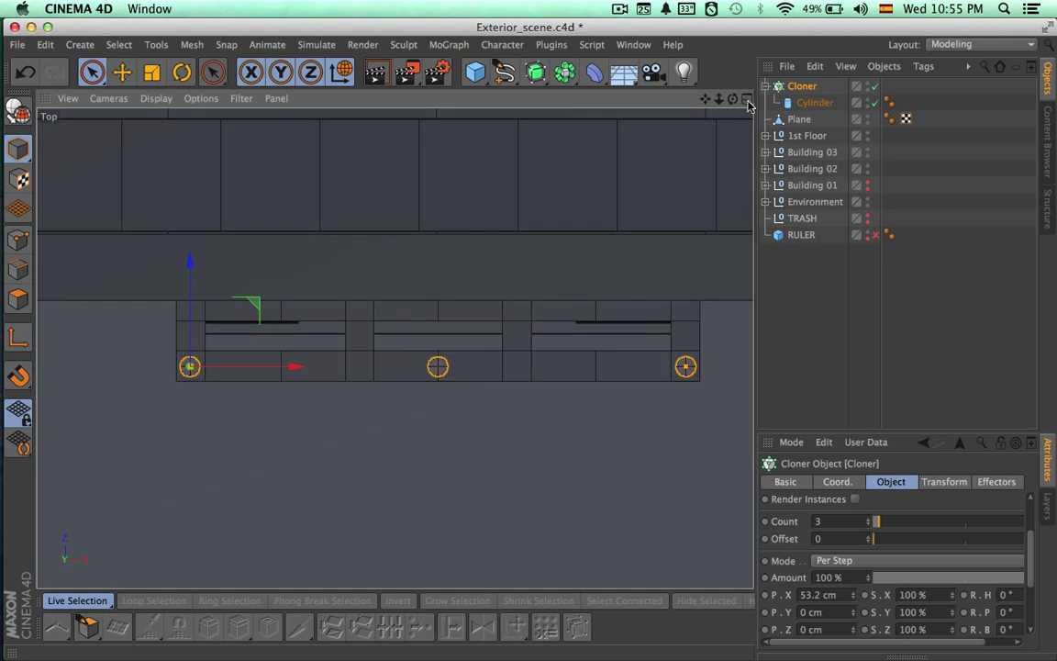
Return to the perspective view and set the Cloner's count to 7
left_click(747, 99)
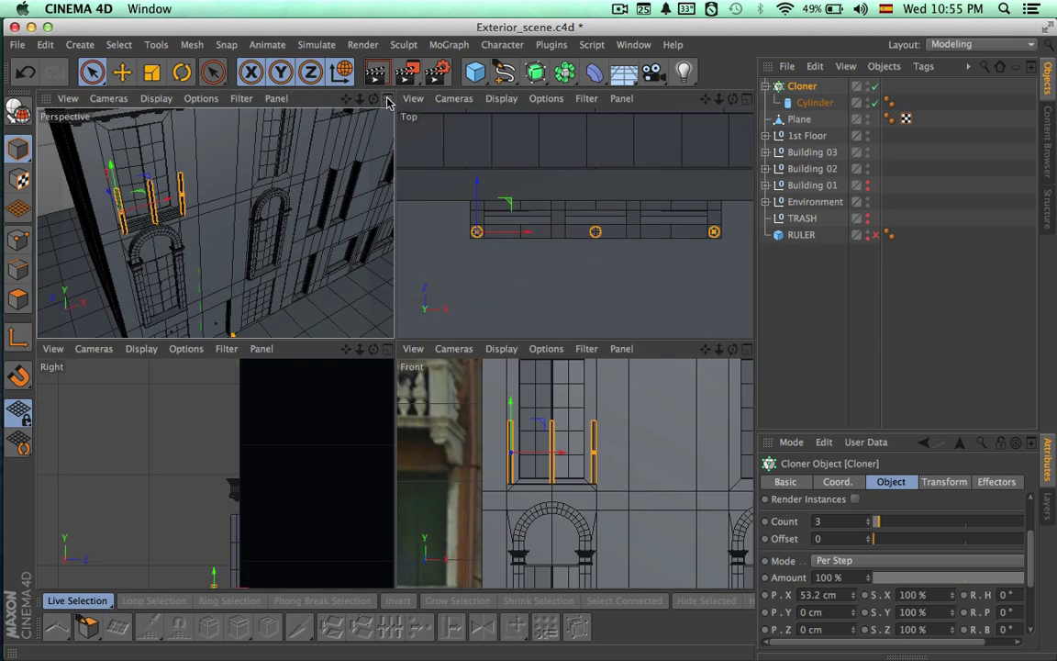
left_click(387, 98)
left_click_drag(425, 212, 432, 275, "alt")
left_click(808, 102)
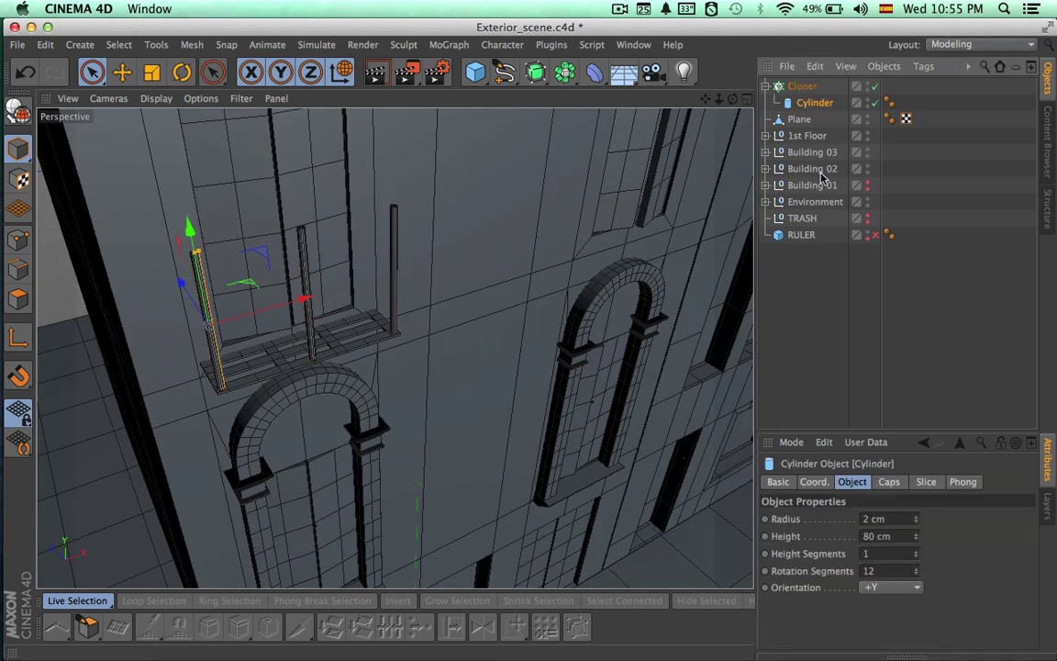
left_click(802, 86)
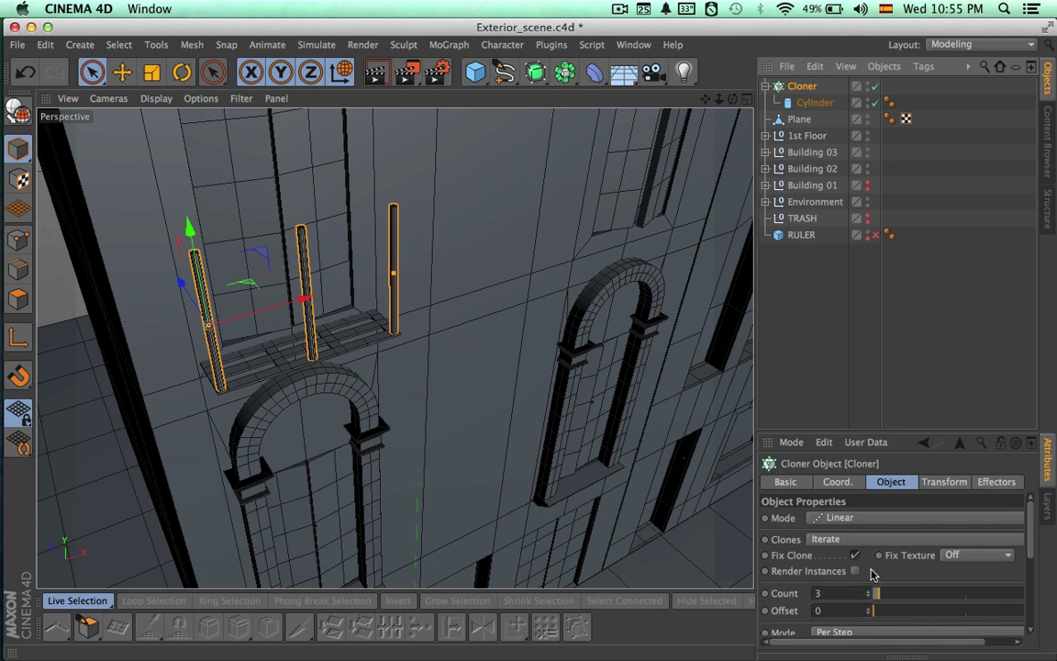
left_click_drag(879, 597, 887, 597)
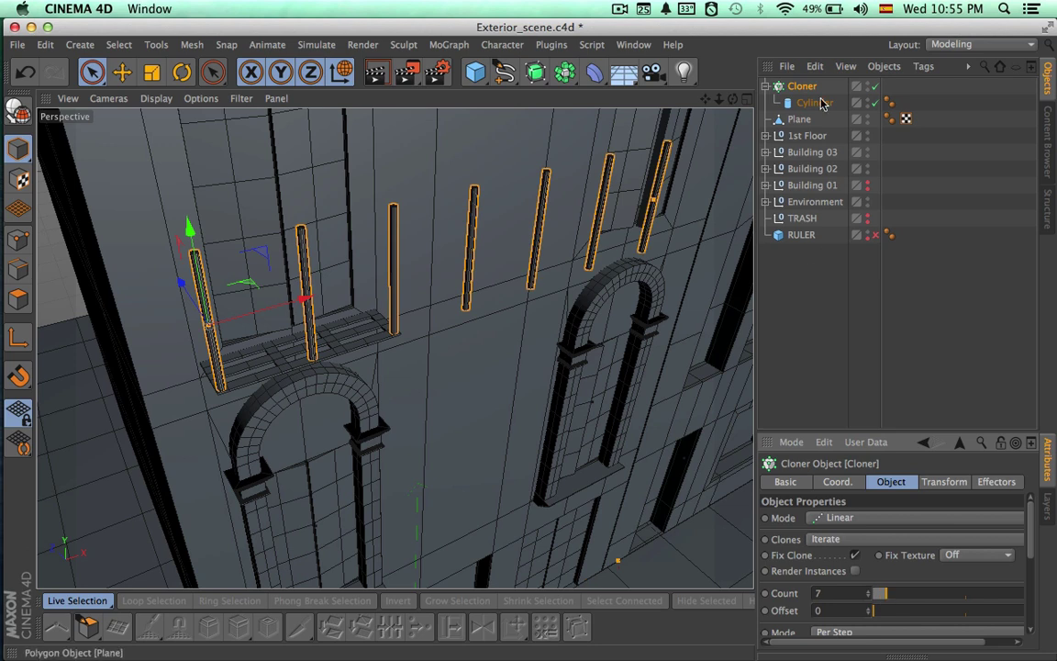
Reduce the Cloner's X step to 17.2 cm so the row of bars fits along the ledge
left_click_drag(1030, 520, 1038, 575)
left_click_drag(854, 534, 811, 534)
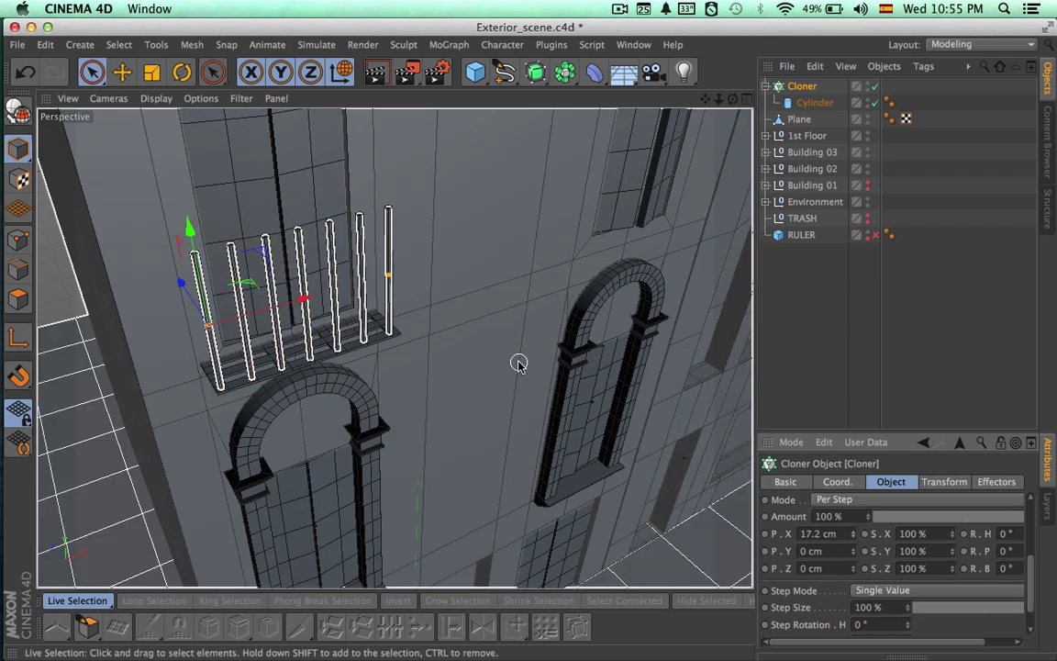
left_click_drag(510, 355, 467, 395, "alt")
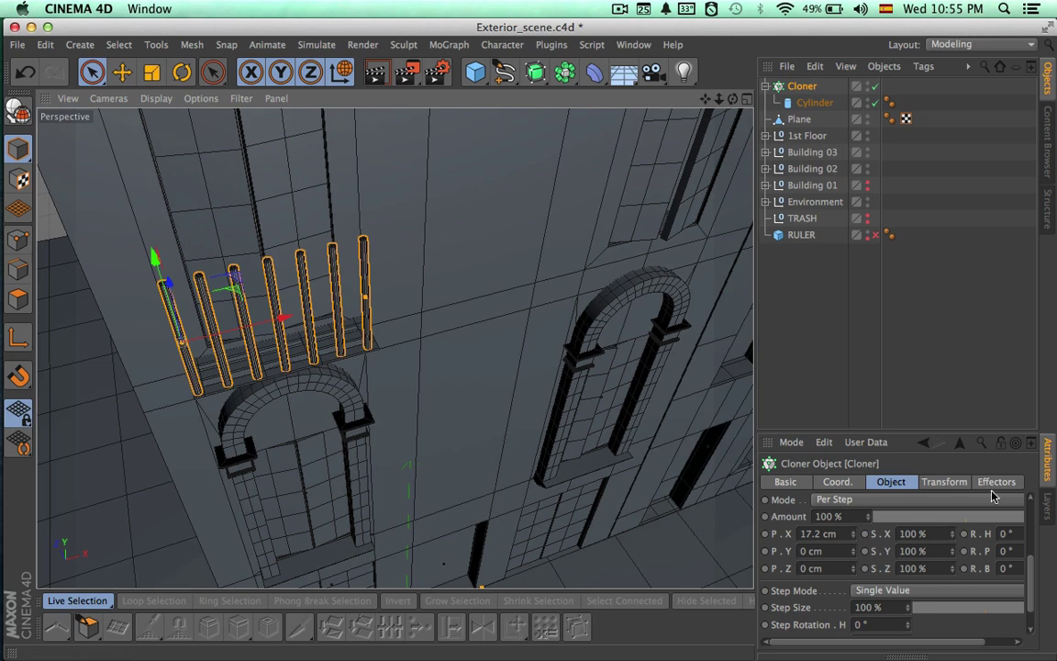
Set the Cloner's per-step X position to 12 cm and its count to 10
left_click_drag(1030, 565, 1030, 599)
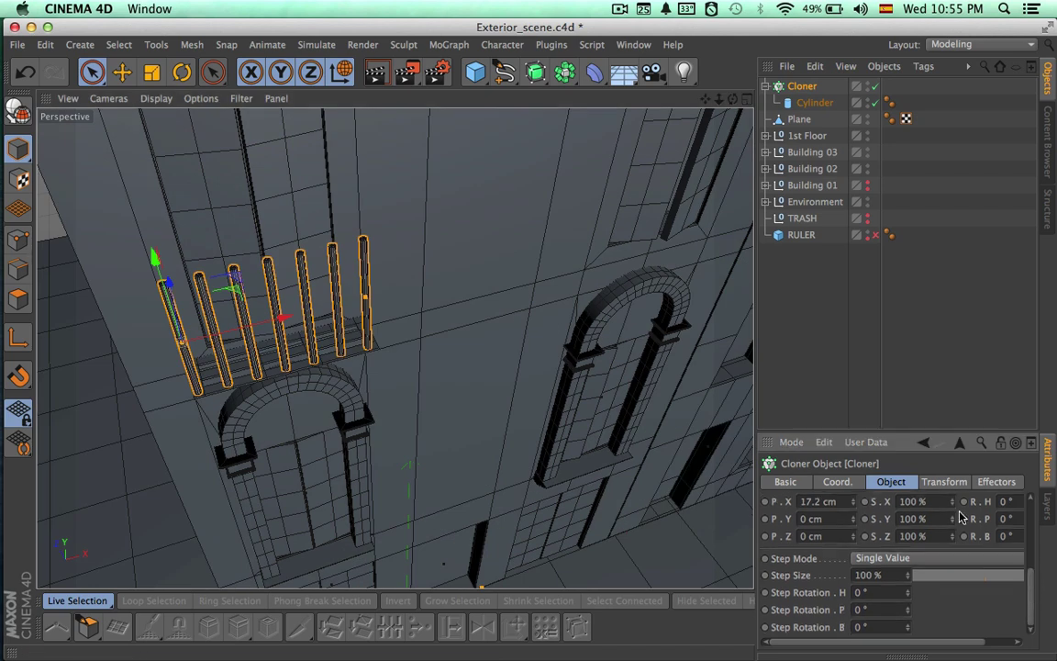
left_click_drag(854, 505, 854, 505)
left_click(852, 504)
mouse_move(624, 459)
left_mouse_down("alt")
mouse_move(598, 437)
mouse_move(602, 384)
mouse_move(583, 397)
mouse_move(749, 381)
left_mouse_up("alt")
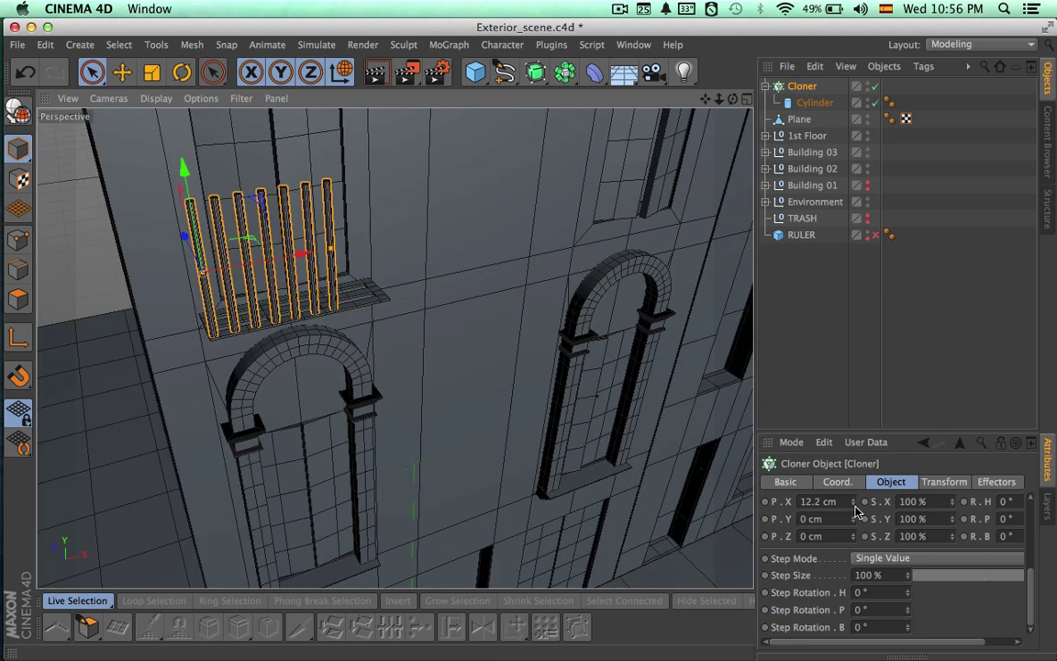
left_click(817, 502)
key("BackSpace")
key("BackSpace")
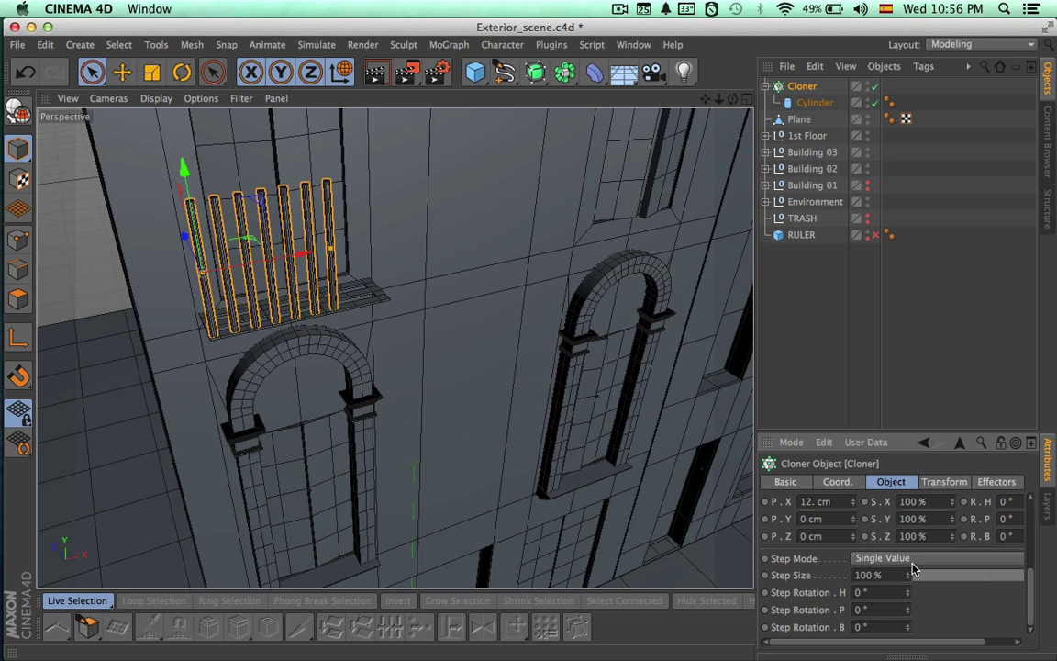
key("Return")
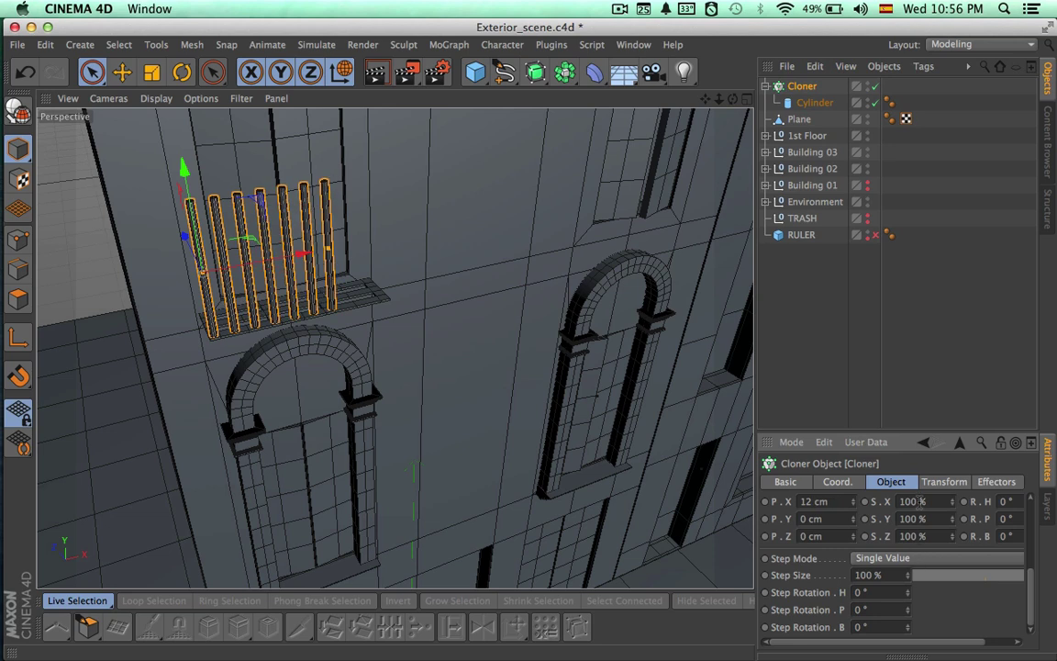
scroll(913, 573, "up", 5)
left_click_drag(884, 595, 892, 595)
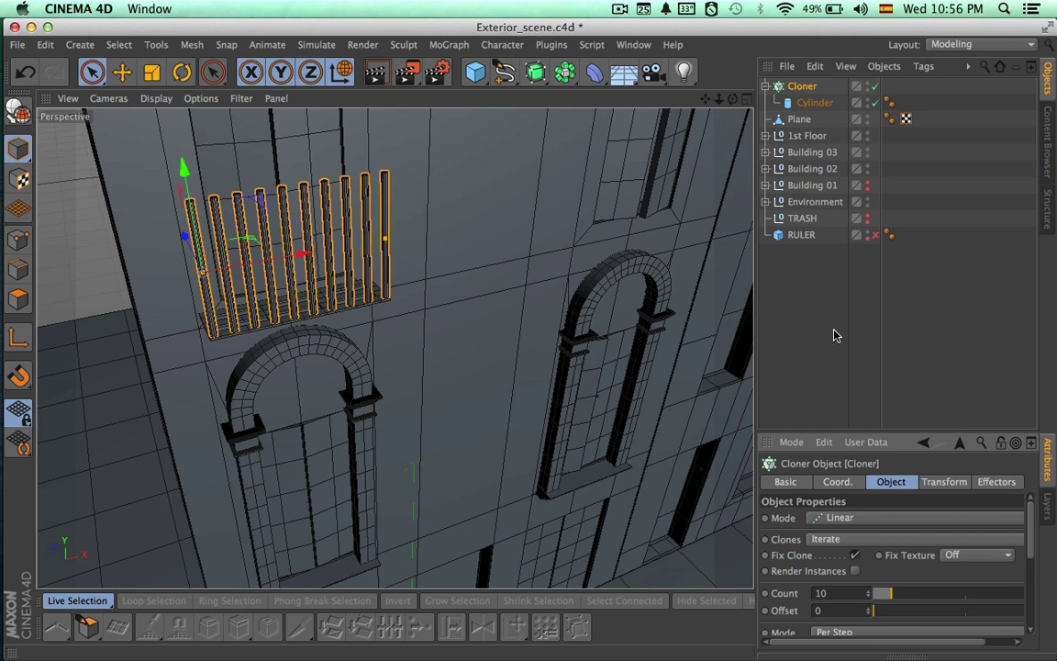
In the top view, fine-tune the Cloner's X step to 11.8 cm so the last bar sits within the ledge
left_click(747, 102)
left_click(747, 99)
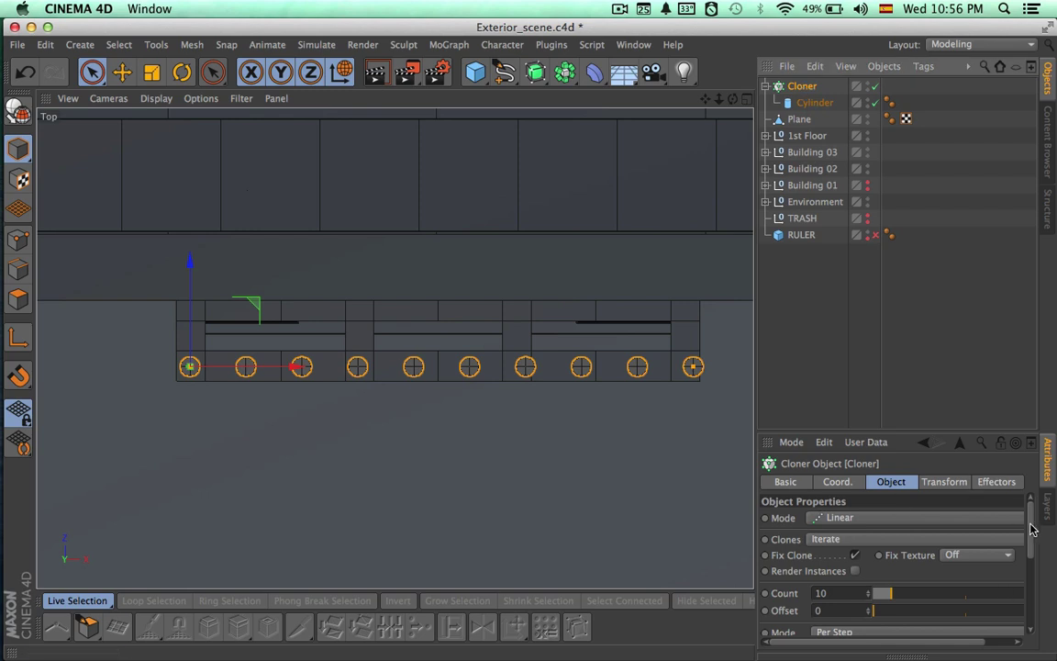
left_click_drag(1032, 529, 1030, 595)
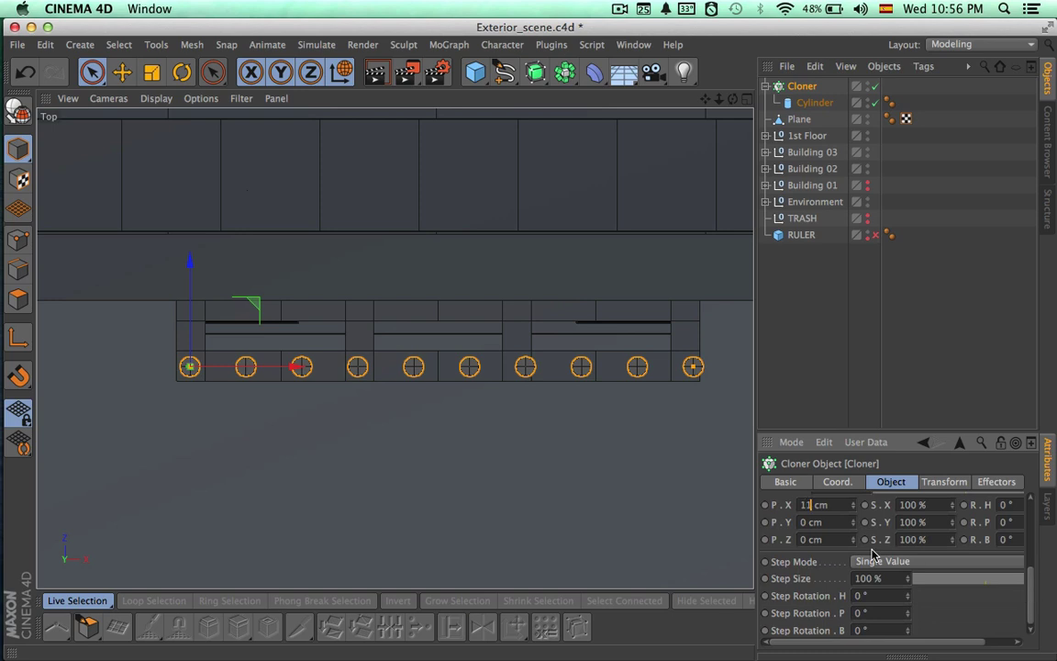
type(".8")
key("Return")
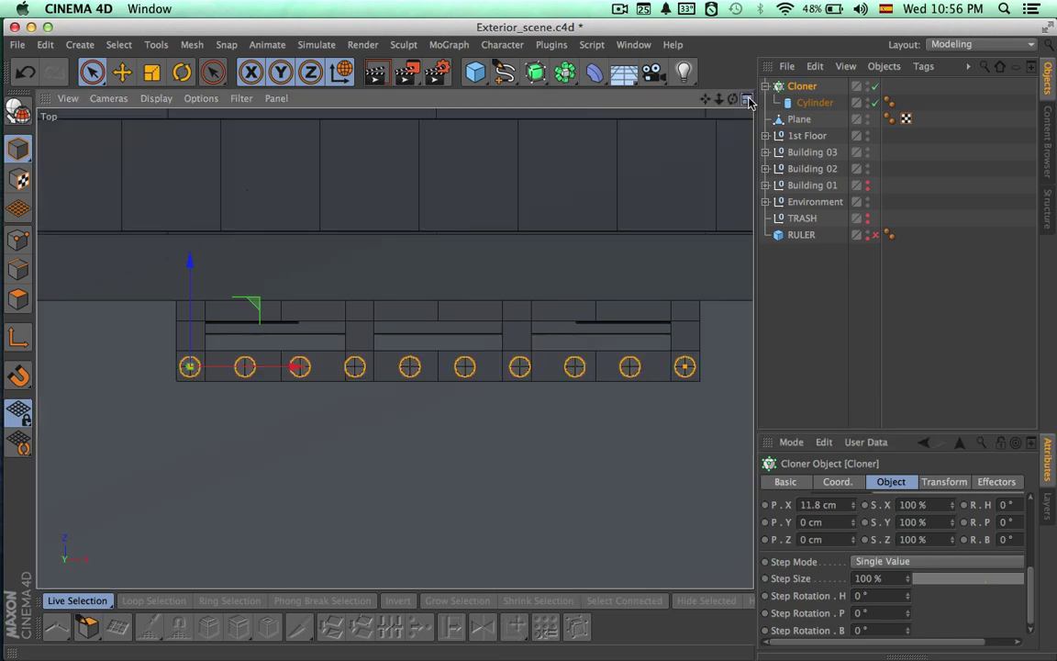
In the perspective view, copy the Cloner's cylinder as a separate object and move it back along Z to the ledge's middle rail
left_click(748, 99)
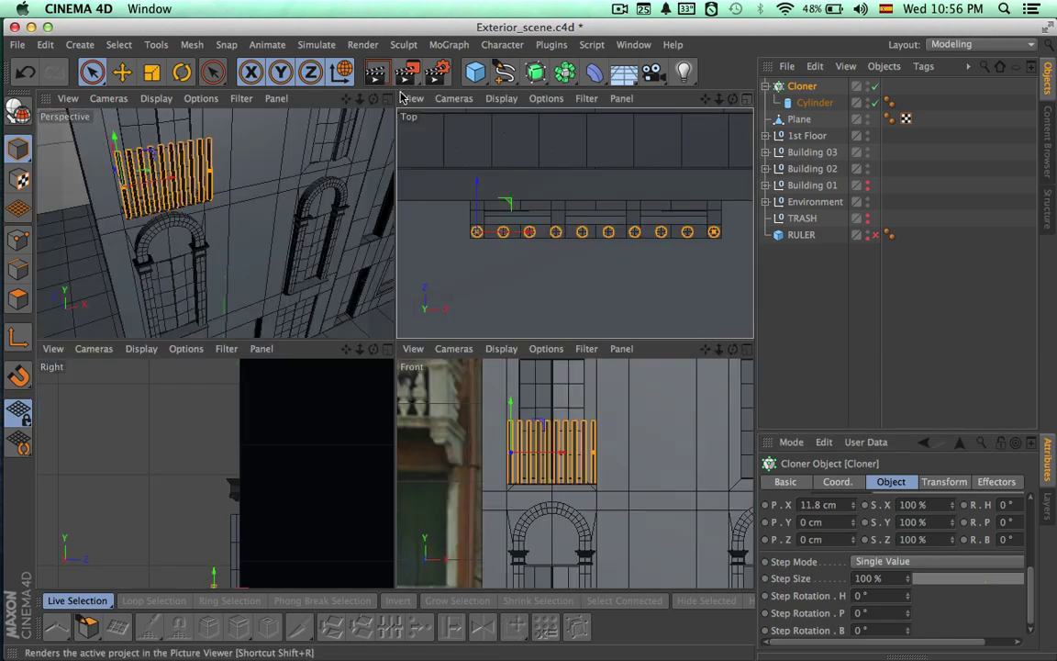
key("F1")
left_click_drag(438, 255, 466, 333, "alt")
right_click_drag(331, 244, 539, 246, "alt")
middle_click_drag(490, 256, 336, 267, "alt")
left_click_drag(335, 267, 551, 386, "alt")
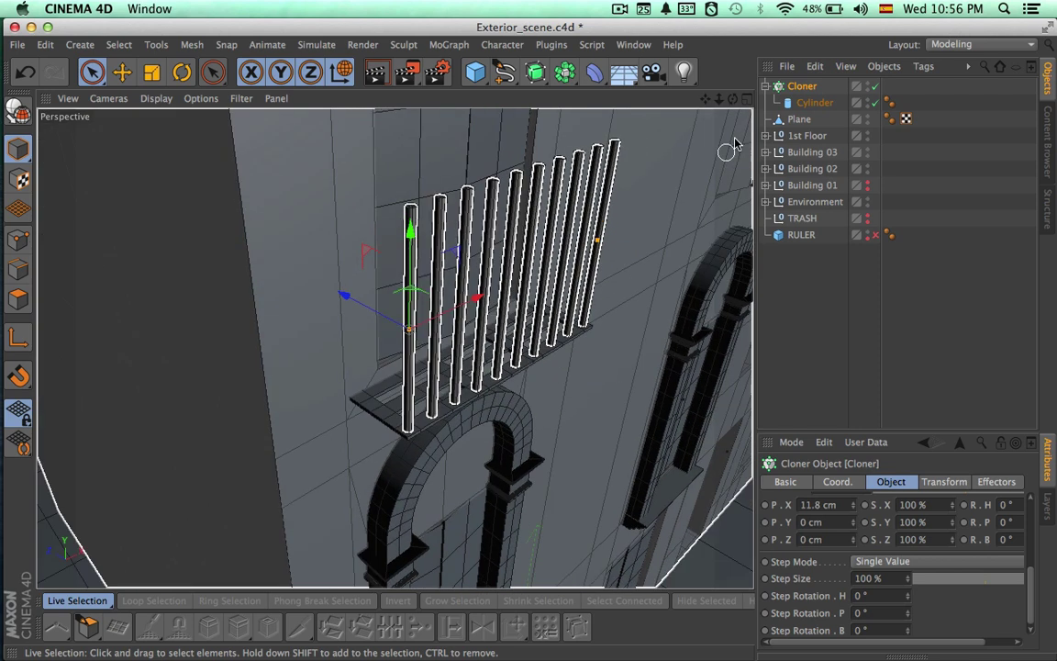
left_click(803, 103)
key("super+c")
key("super+v")
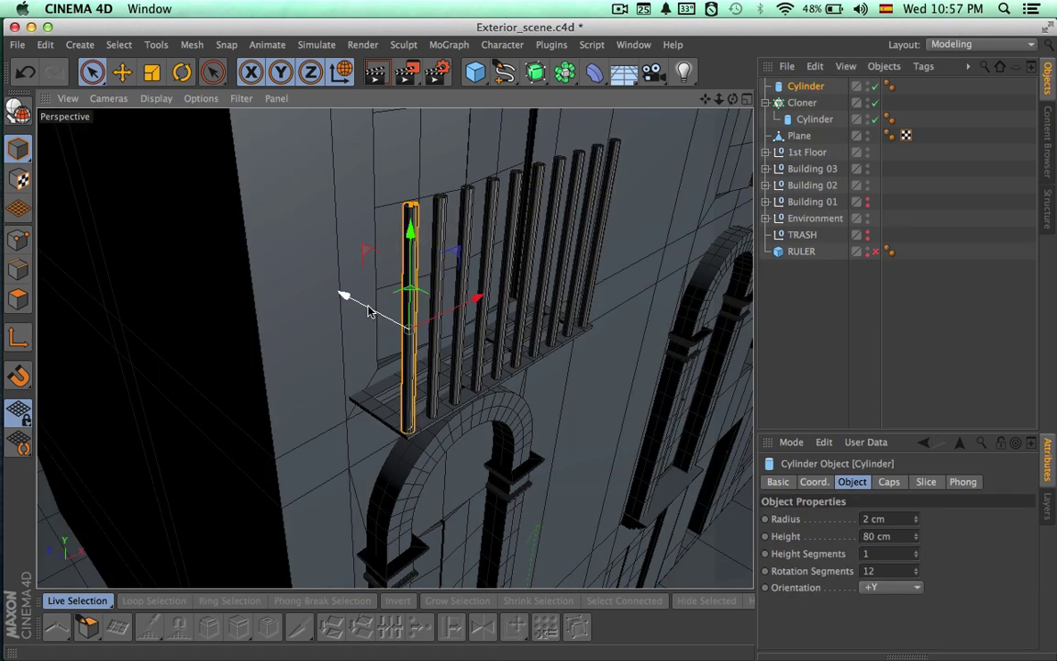
mouse_move(344, 295)
left_mouse_down()
mouse_move(349, 310)
mouse_move(337, 301)
left_mouse_up()
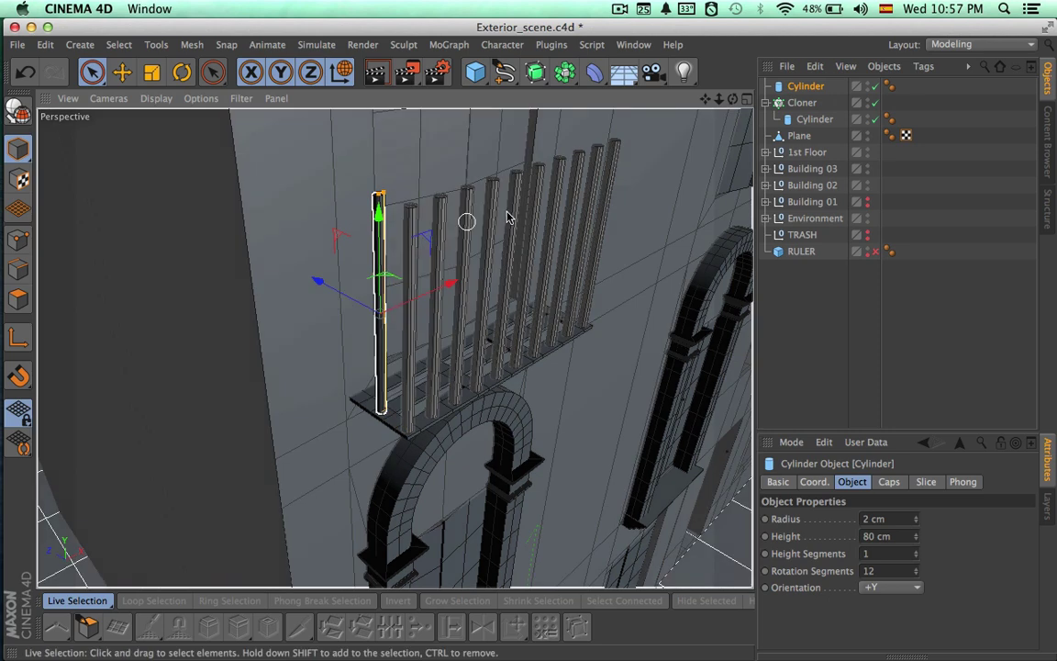
Hide Building 02 and, in the top view, duplicate the separate cylinder along Z onto the ledge's back-left corner
left_click(746, 101)
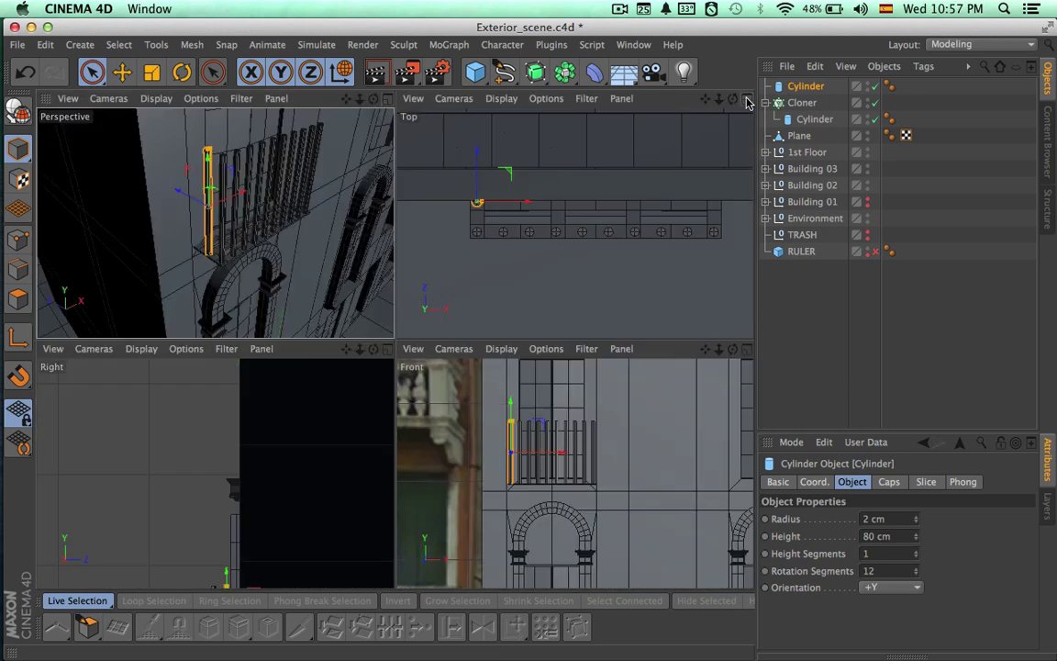
left_click(746, 101)
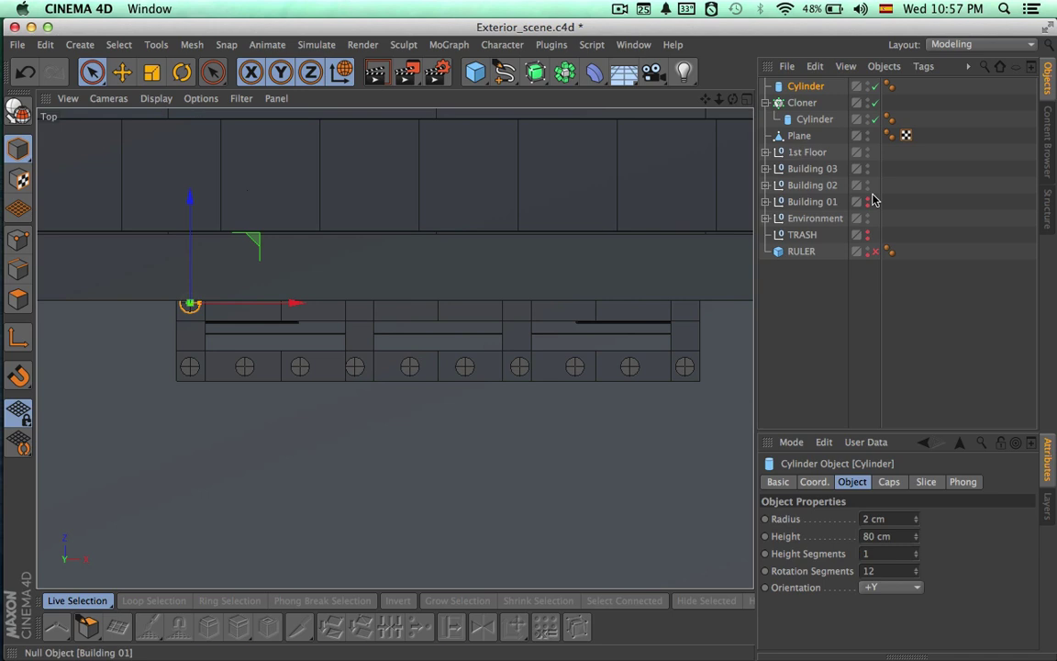
left_click(867, 188)
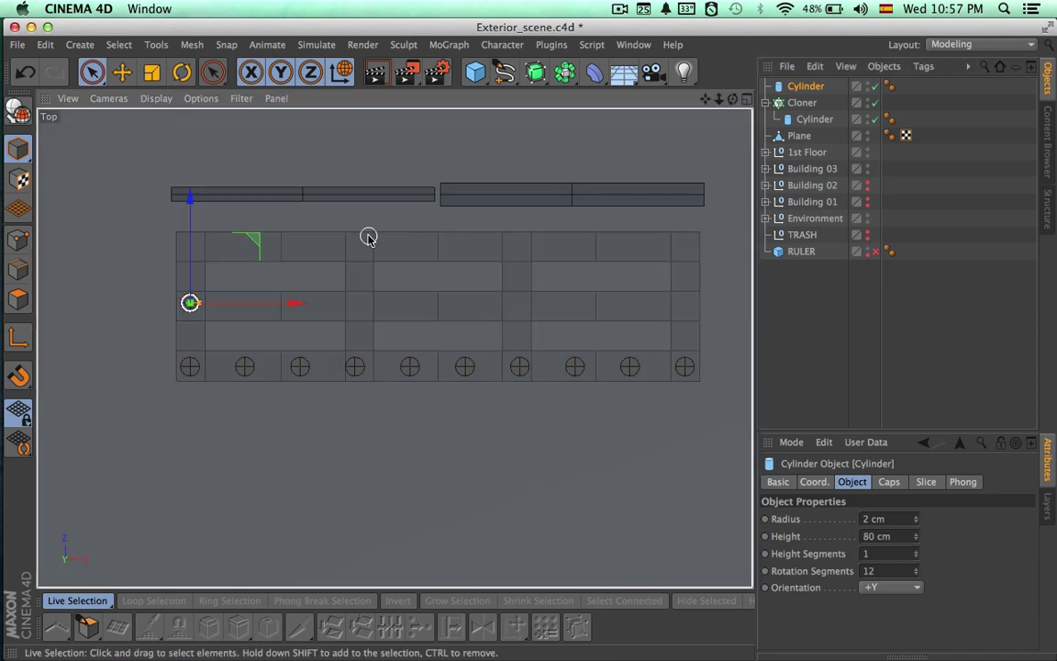
middle_click_drag(369, 234, 481, 263, "alt")
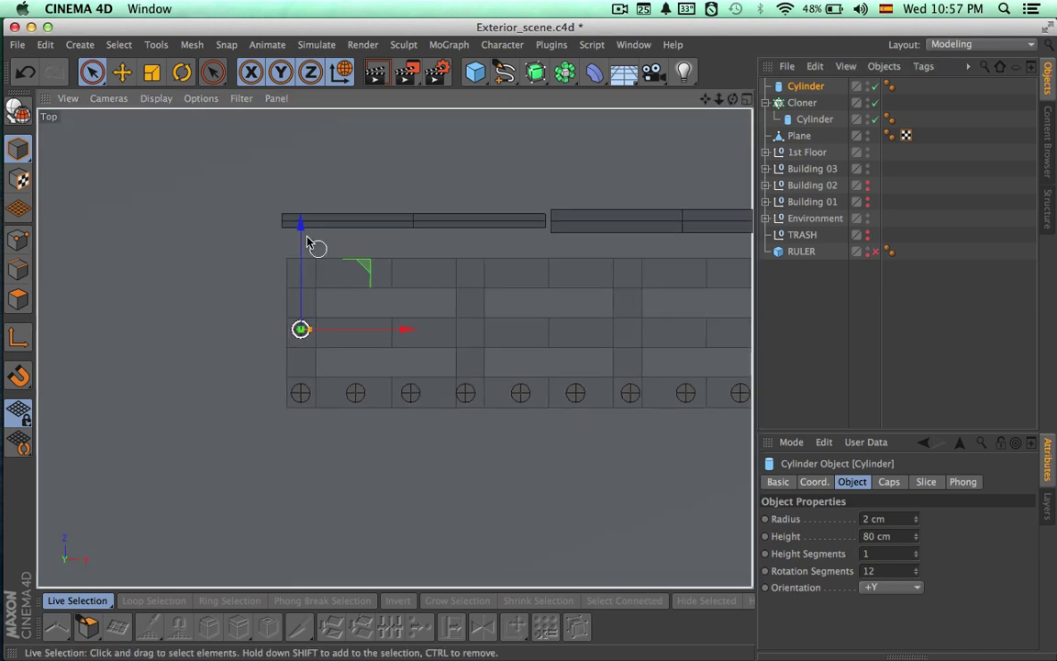
right_click_drag(283, 287, 388, 292, "alt")
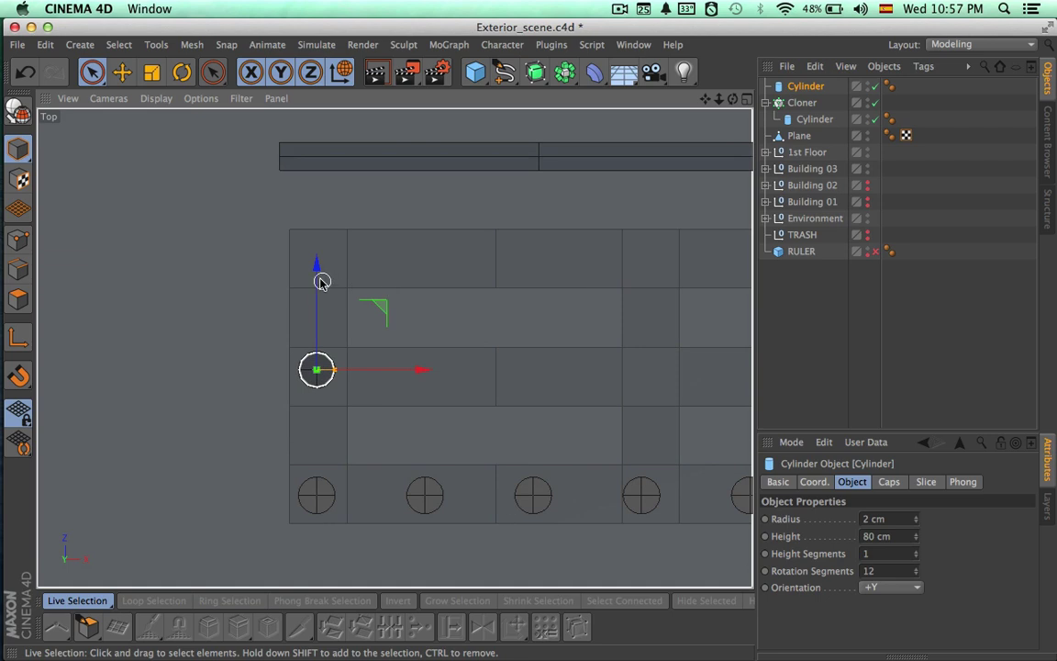
left_click_drag(322, 281, 321, 172)
middle_click_drag(478, 320, 338, 342, "alt")
scroll(464, 359, "down", 2)
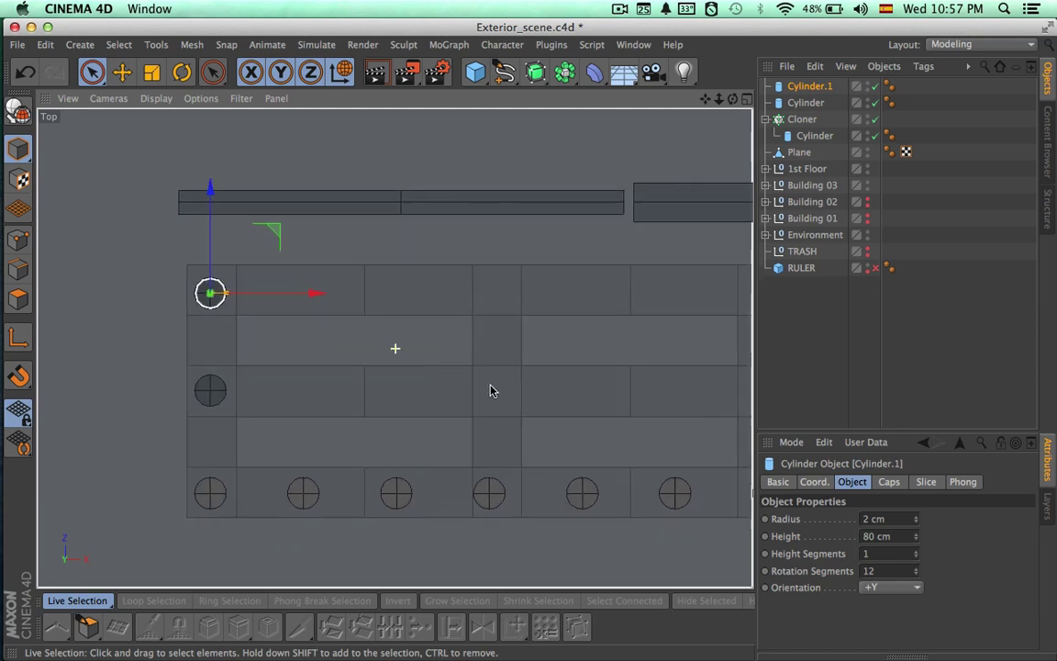
middle_click_drag(490, 391, 439, 389, "alt")
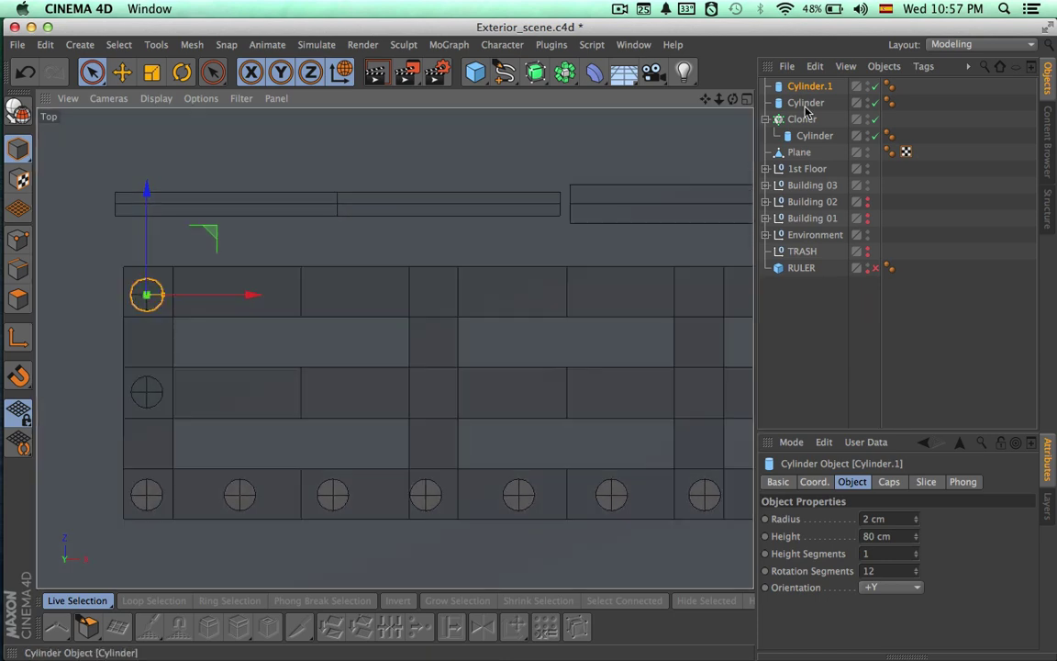
Duplicate the separate cylinder on the left end of the ledge's middle rail in place
left_click(805, 105, "shift")
left_click(806, 103)
left_click(807, 89, "shift")
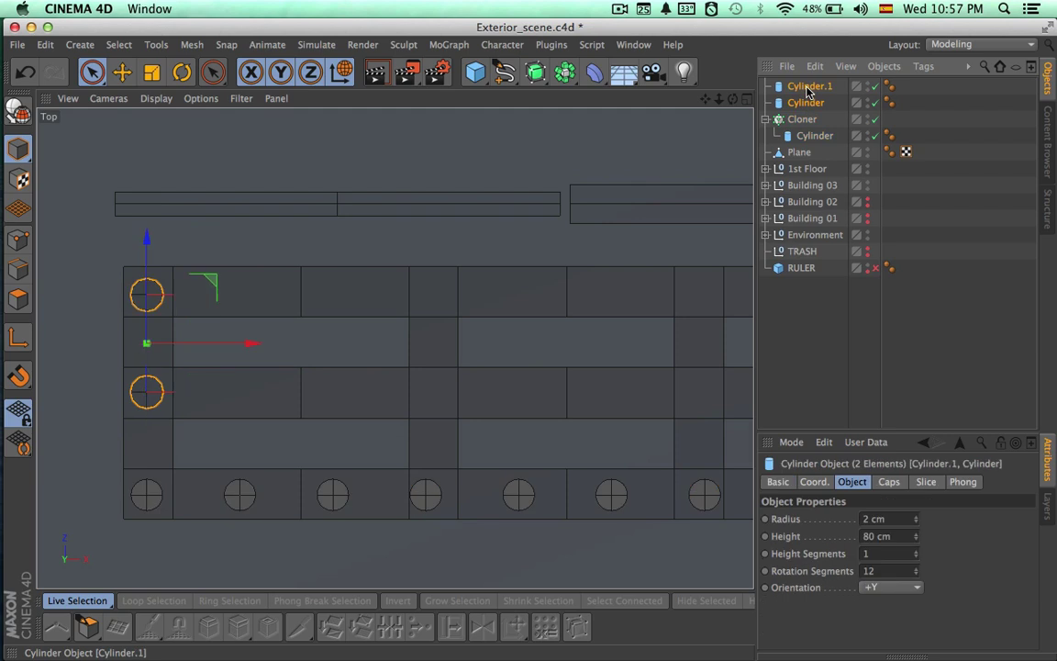
left_click(808, 90, "super")
key("super+c")
key("super+v")
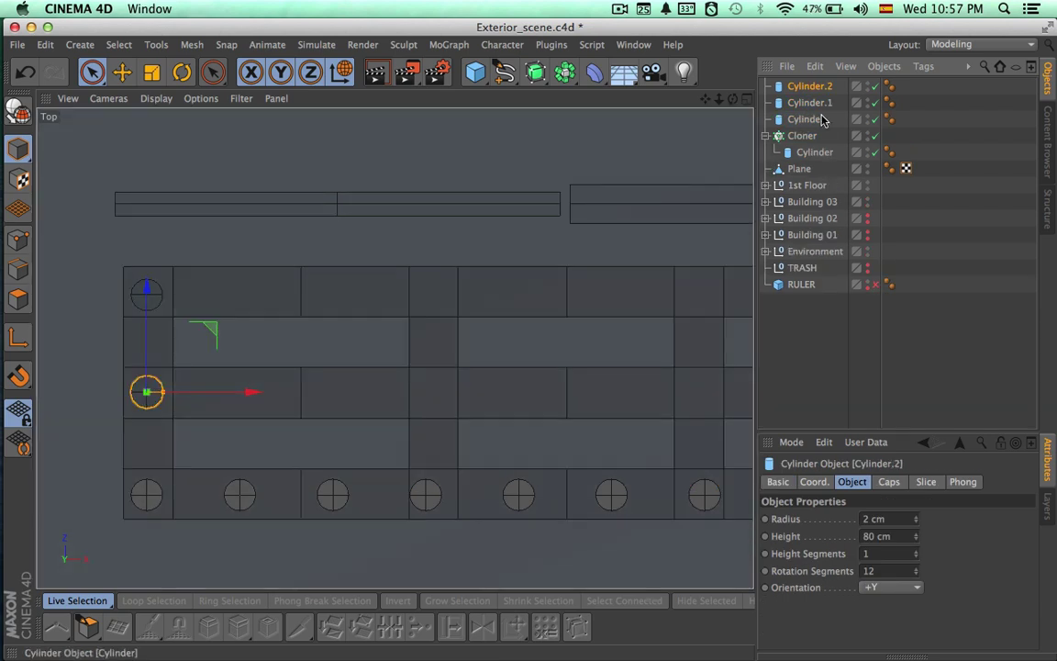
Duplicate Cylinder.1 and Cylinder.2 and move the copies along X to the ledge's right side, in line with the last cloned bar
left_click(811, 102)
left_click(809, 86, "shift")
key("super+c")
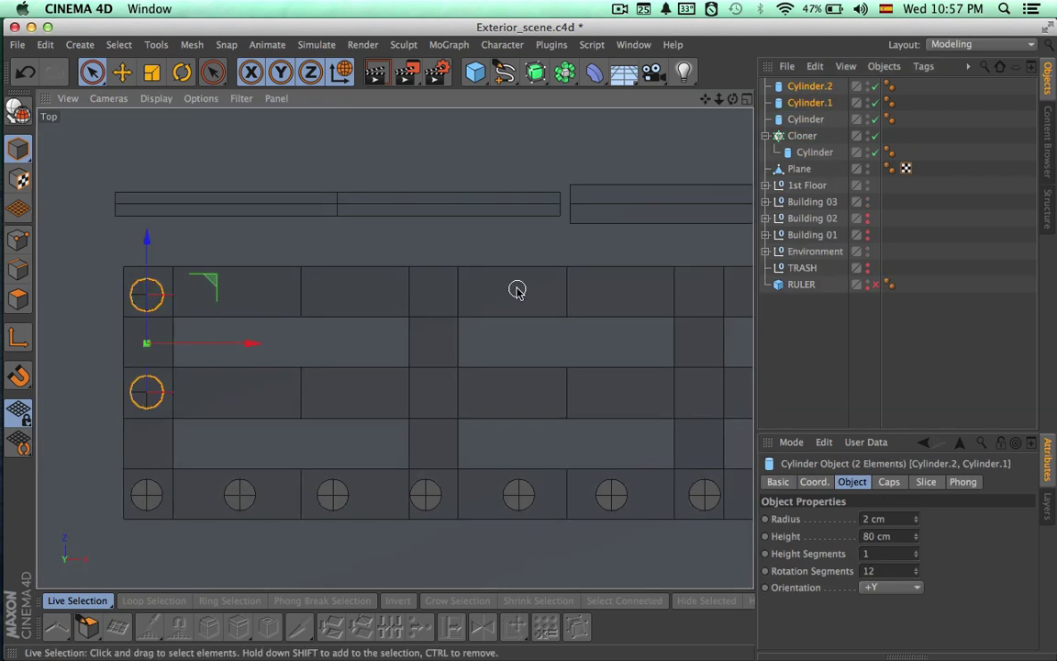
key("super+v")
middle_click_drag(537, 333, 385, 328, "alt")
right_click_drag(384, 328, 277, 331, "alt")
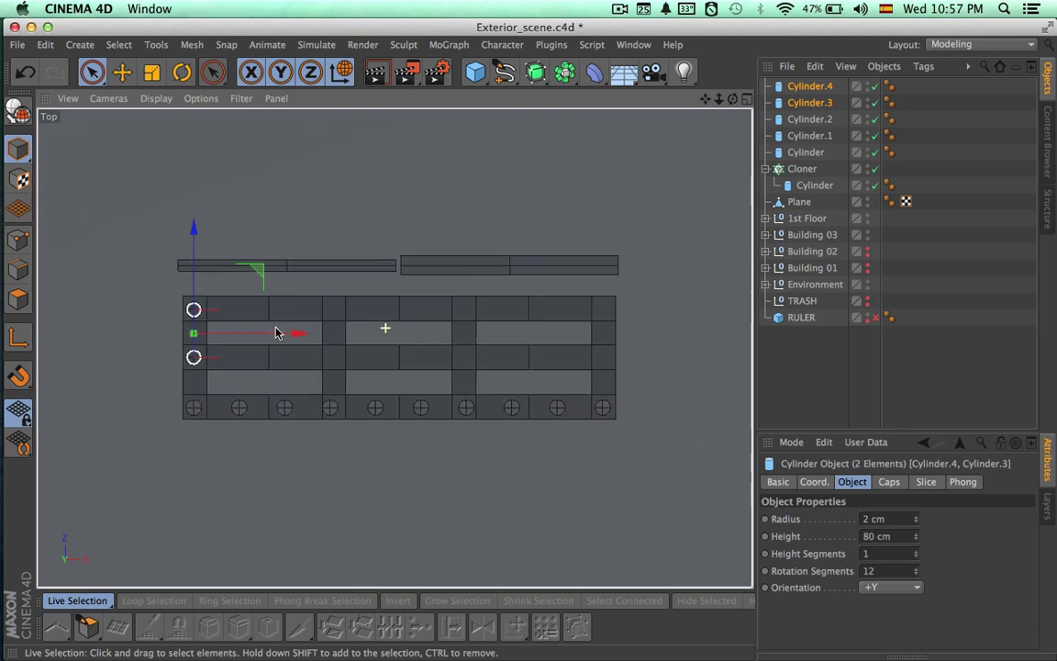
left_click_drag(295, 334, 698, 310)
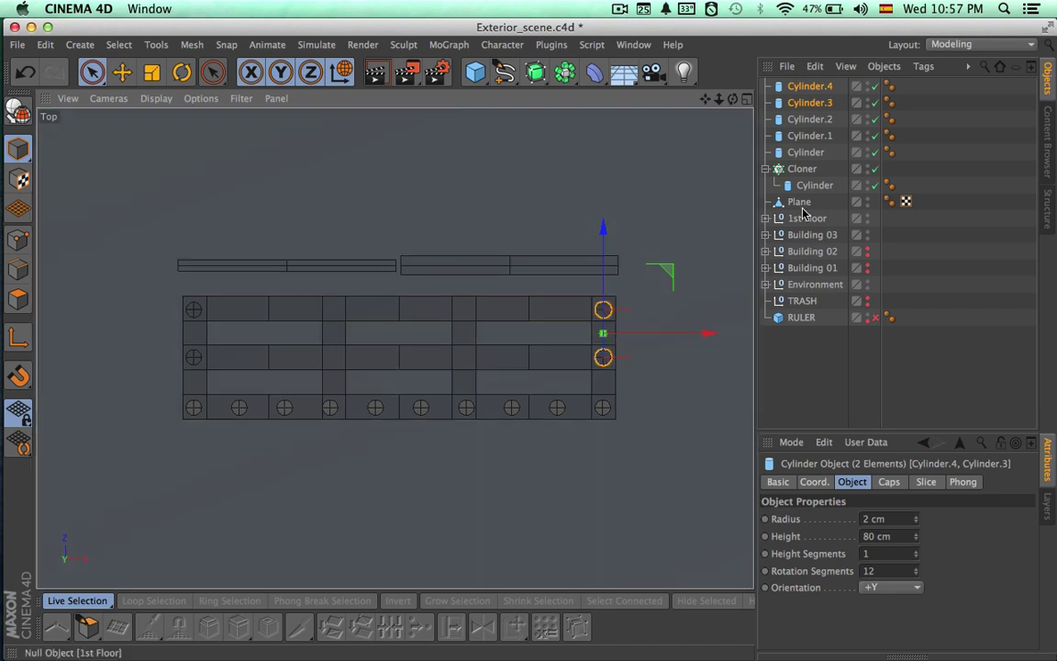
Delete the redundant separate Cylinder that overlaps Cylinder.2, then select the Cloner
double_click(811, 135)
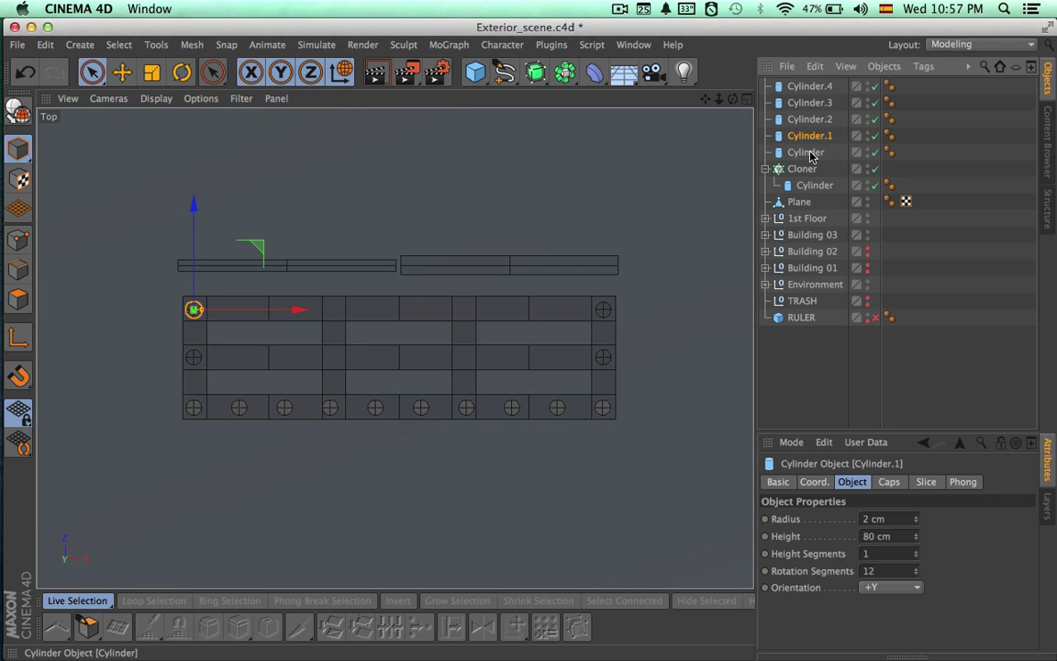
left_click(808, 153)
key("Delete")
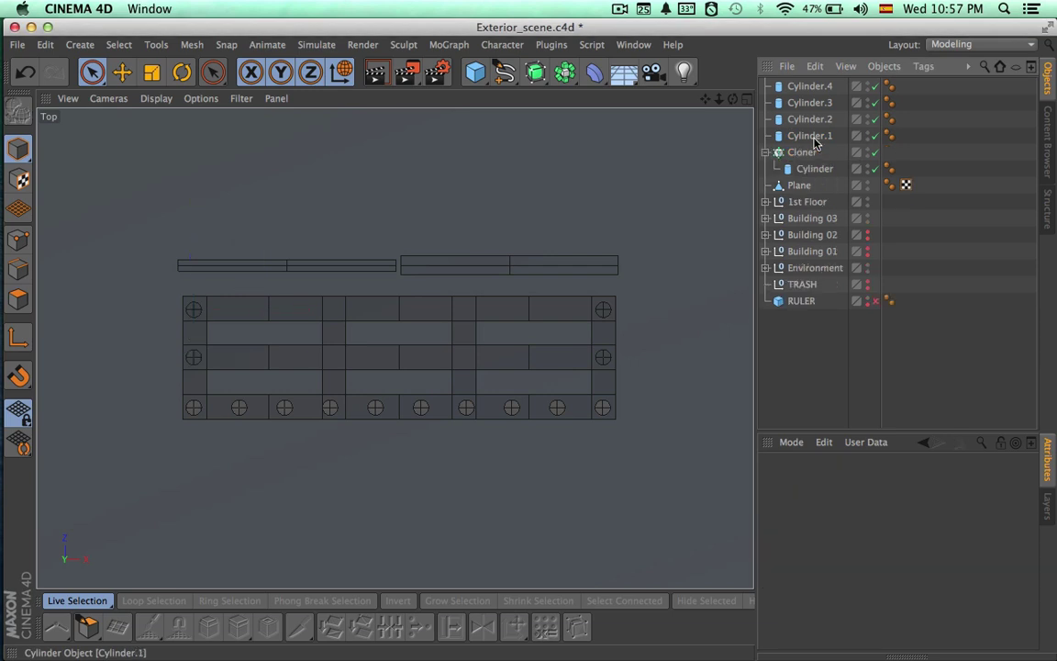
left_click(800, 136)
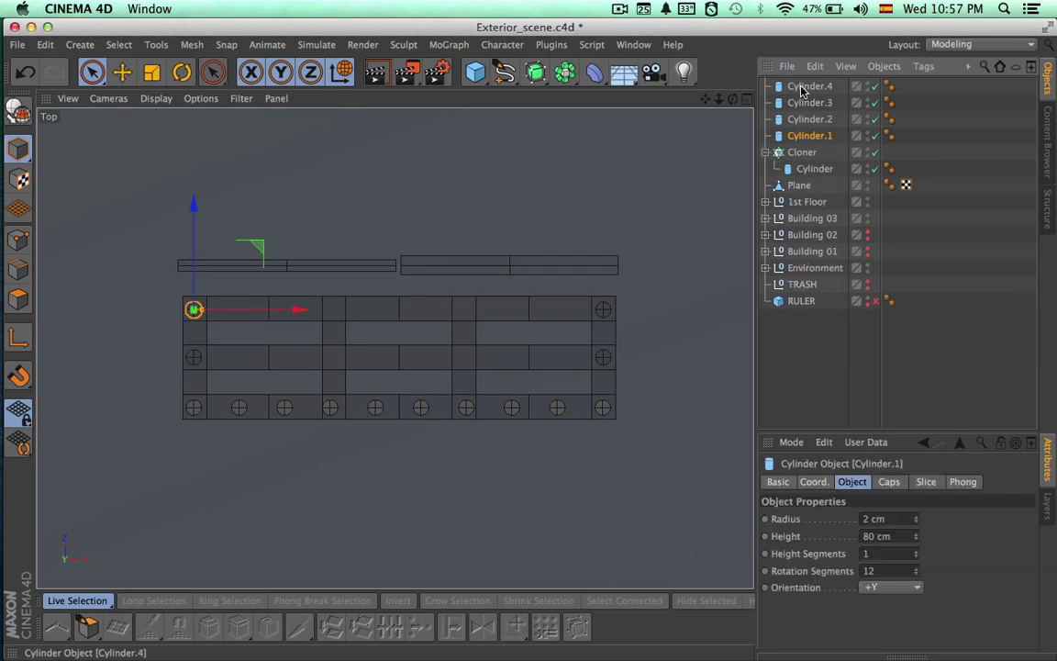
left_click(801, 86, "shift")
left_click(802, 136)
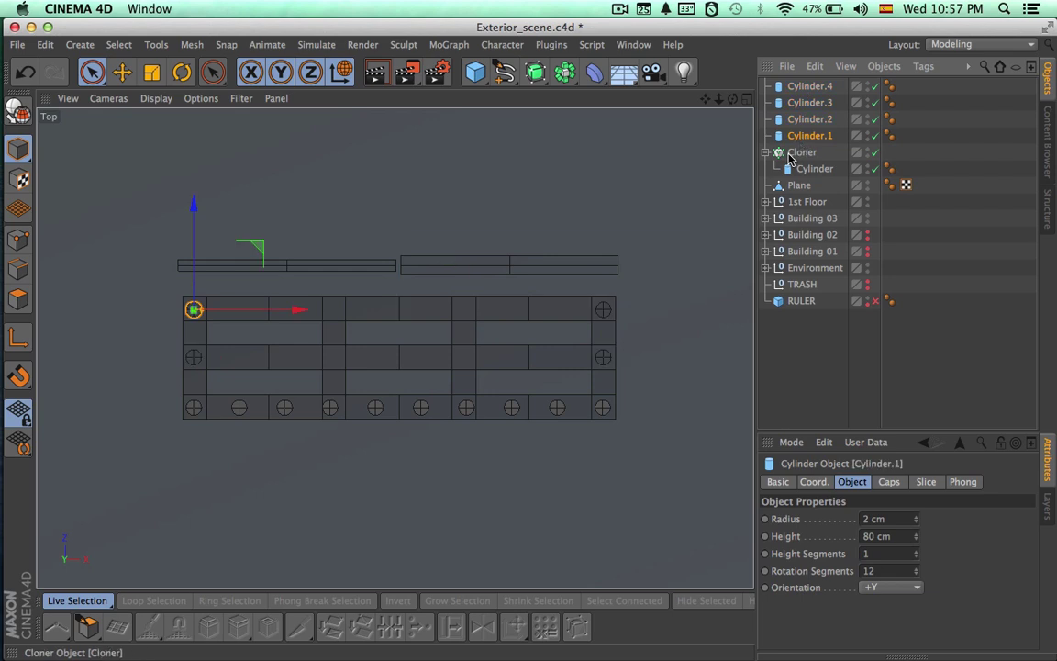
left_click(801, 153)
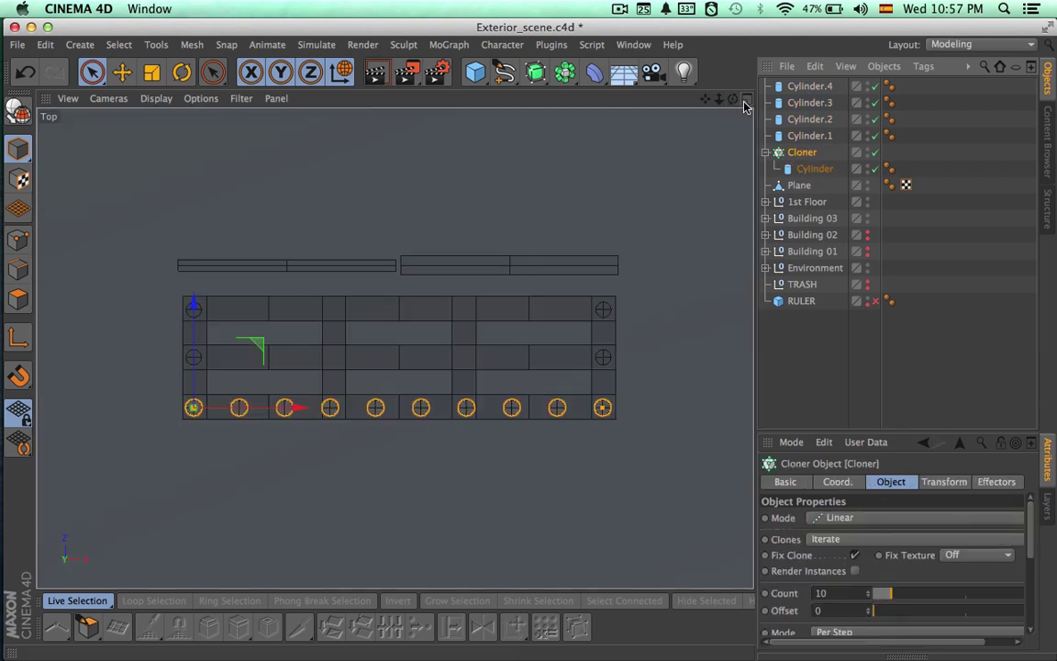
In the perspective view, collapse the Cloner, select the ledge plane and examine how the bars meet it from several angles
left_click(746, 101)
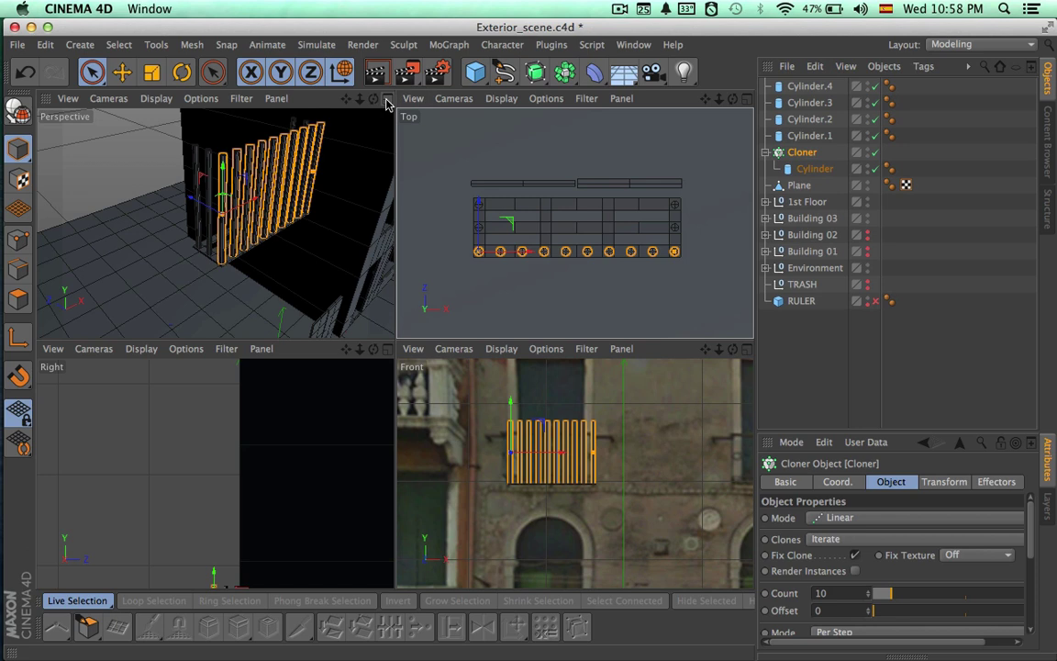
left_click(387, 100)
left_click_drag(526, 254, 433, 111, "alt")
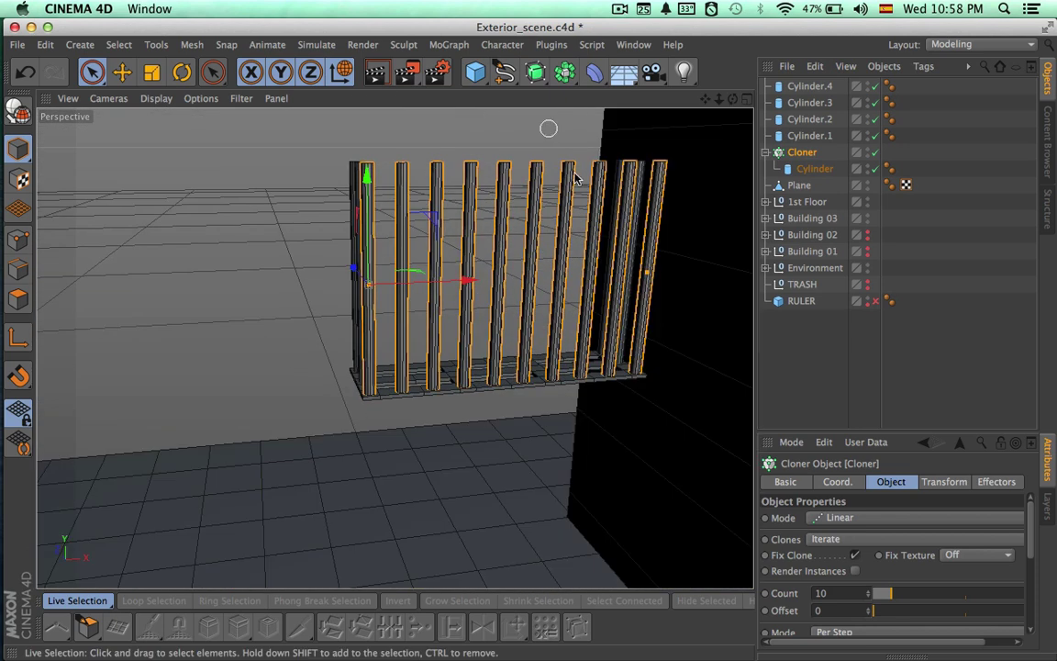
left_click_drag(575, 269, 542, 280, "alt")
left_click(765, 154)
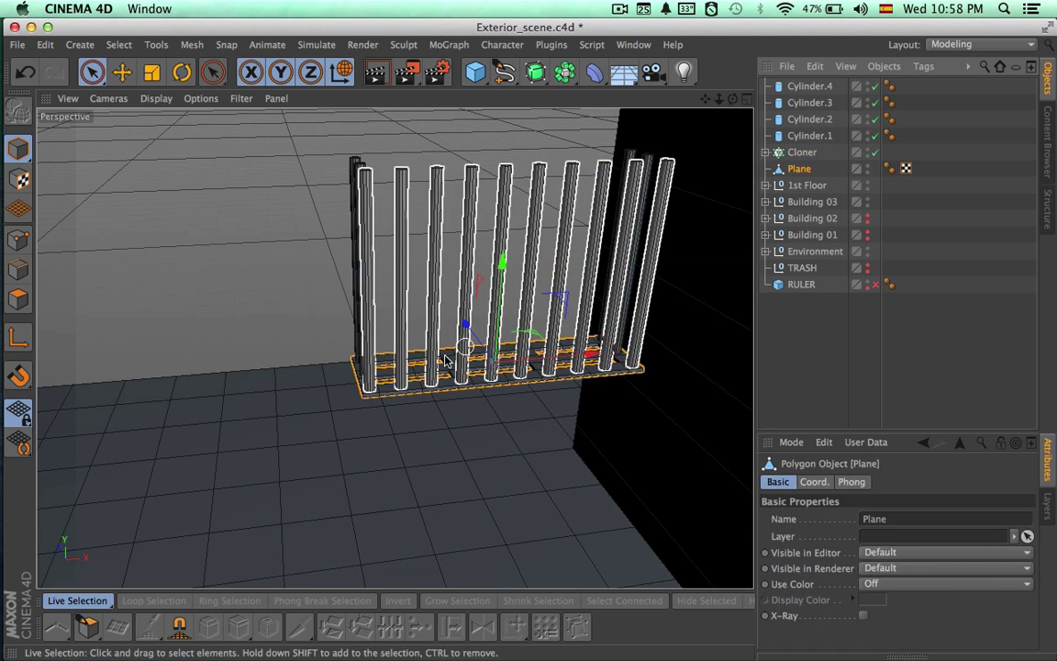
scroll(447, 359, "up", 5)
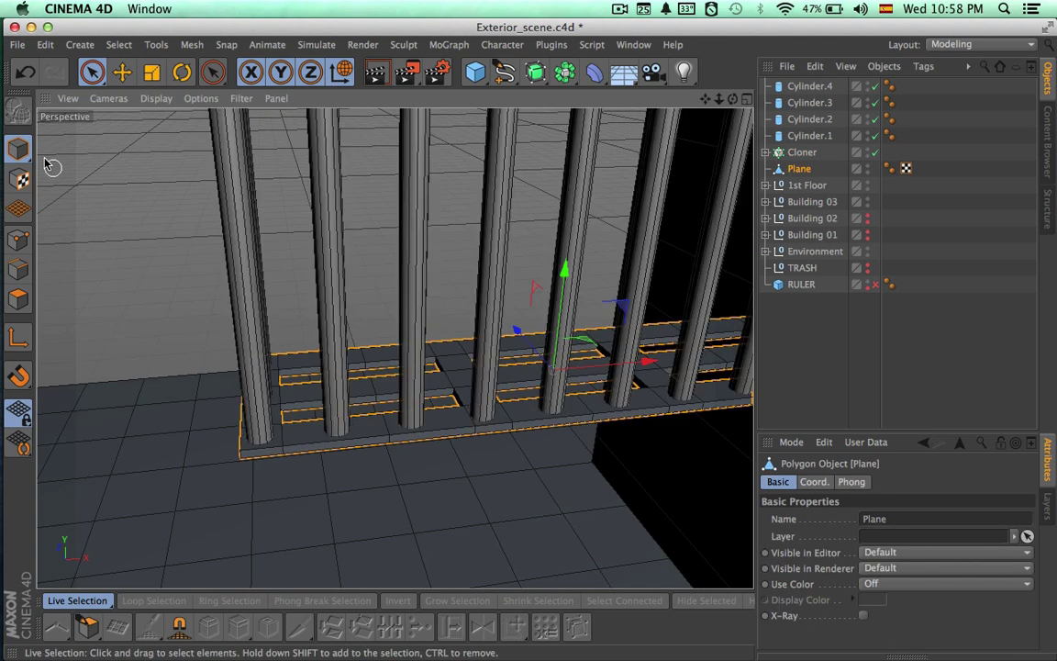
left_click_drag(563, 283, 564, 284)
left_click_drag(543, 397, 635, 347, "alt")
right_click_drag(617, 367, 455, 356, "alt")
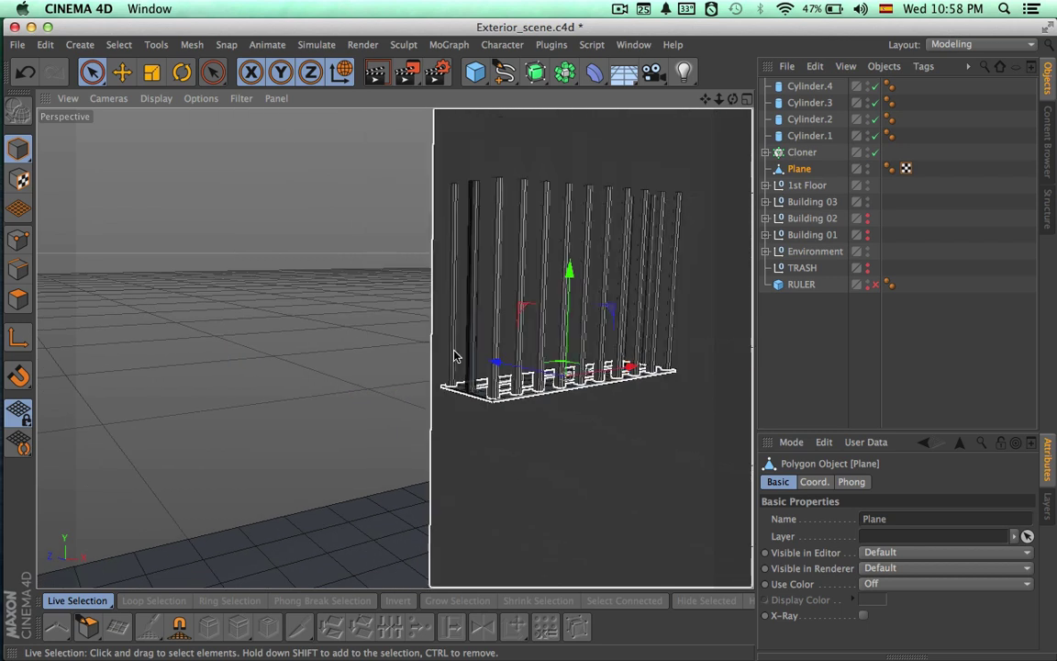
middle_click_drag(565, 440, 489, 447, "alt")
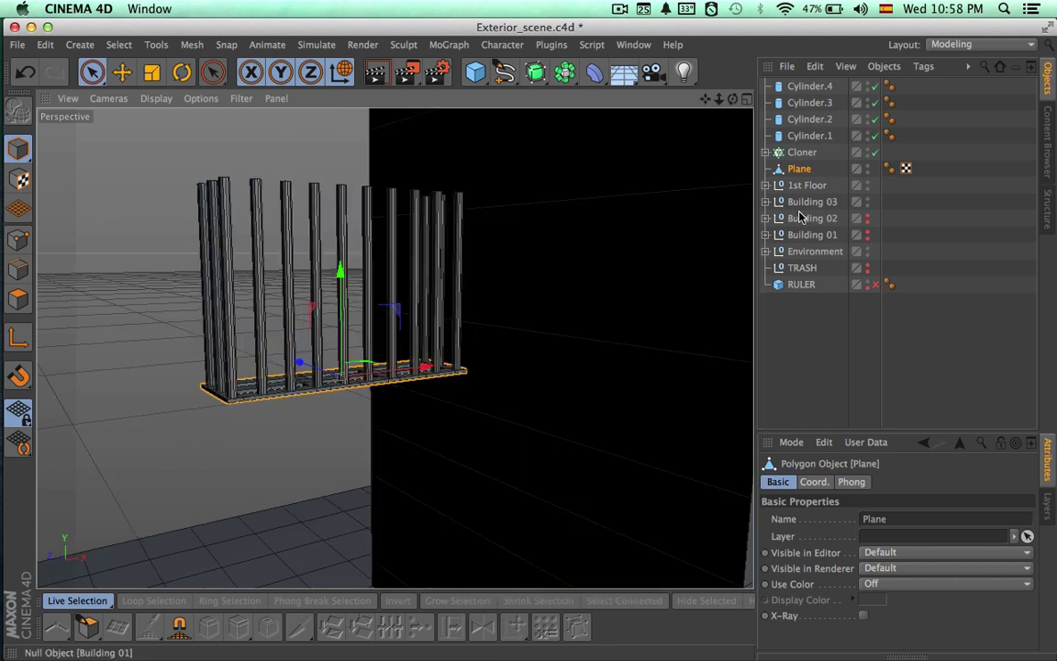
Make Building 02 visible in the editor again and view the railing against its facade
left_click(868, 236, "alt")
left_click(868, 221, "alt")
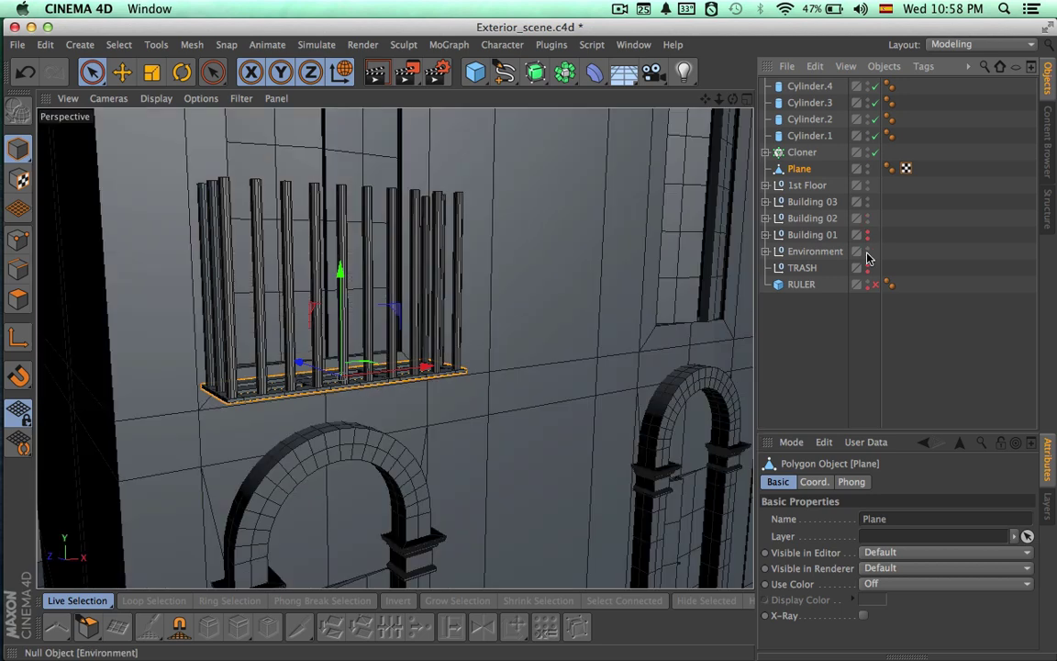
mouse_move(569, 337)
left_mouse_down("alt")
mouse_move(636, 329)
mouse_move(637, 396)
mouse_move(571, 390)
mouse_move(474, 410)
mouse_move(588, 358)
mouse_move(657, 290)
mouse_move(625, 314)
mouse_move(578, 326)
left_mouse_up("alt")
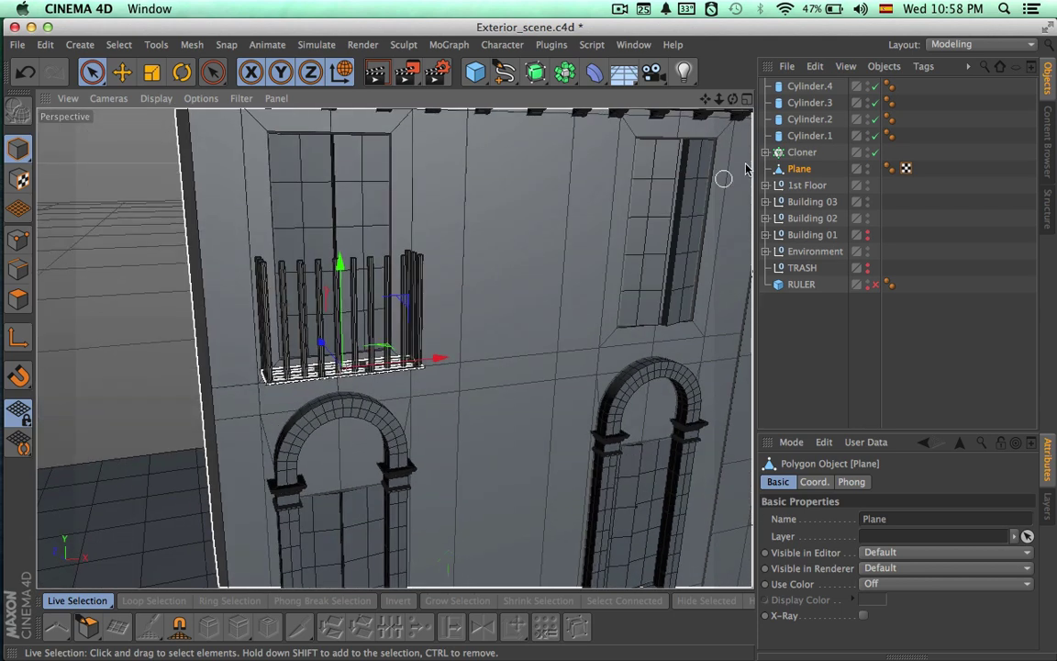
Duplicate the Cloner of front railing bars in place and store another copy of it in the TRASH null
left_click(794, 155)
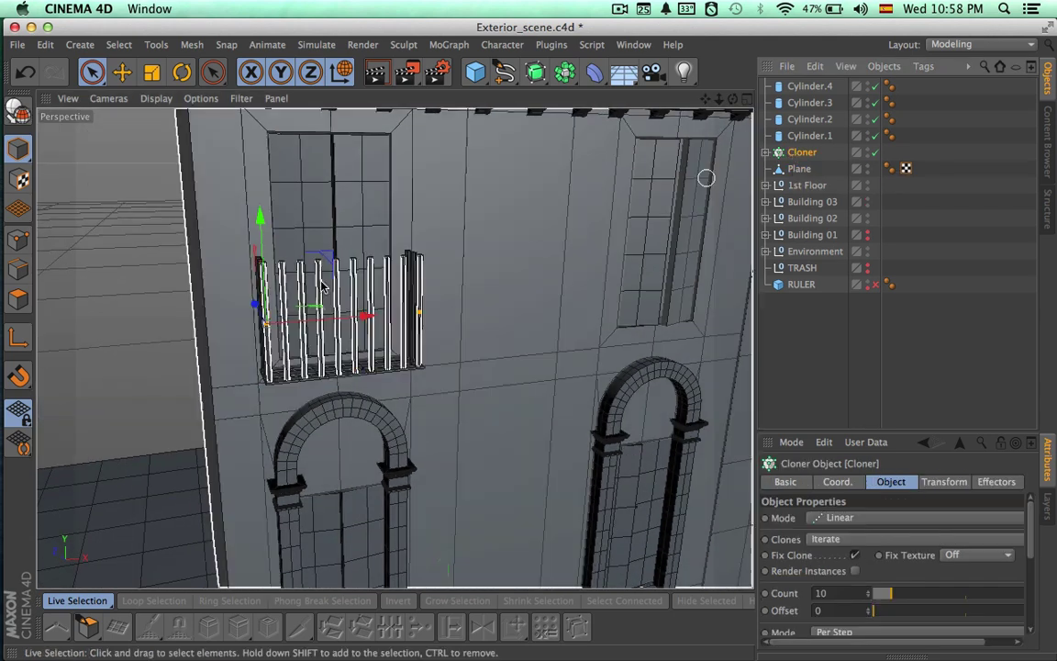
right_click_drag(324, 285, 427, 288, "alt")
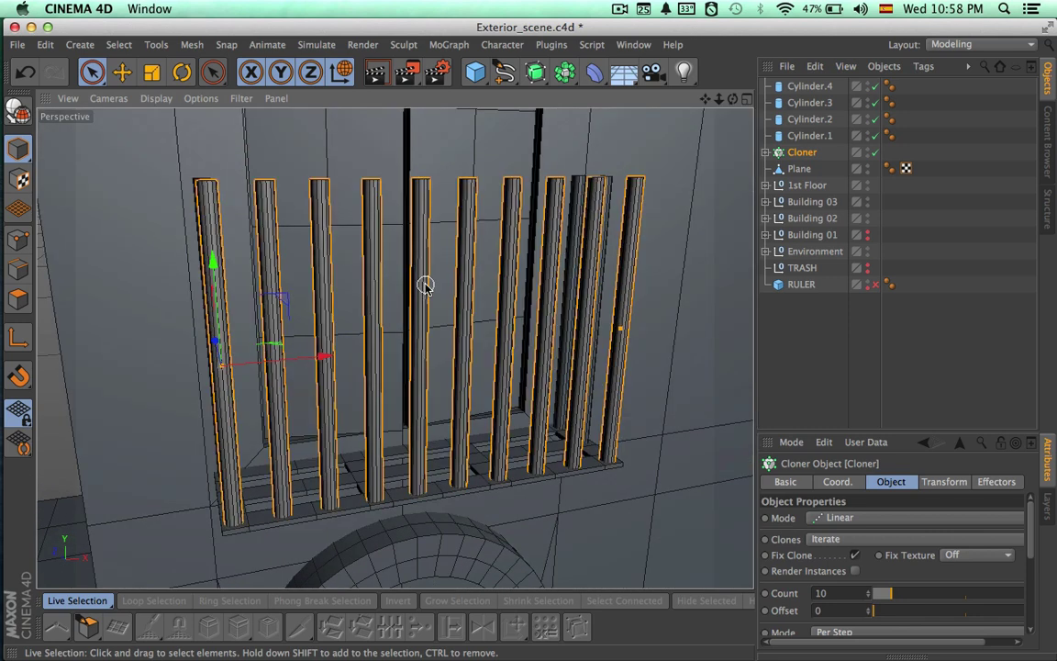
key("super+c")
key("super+v")
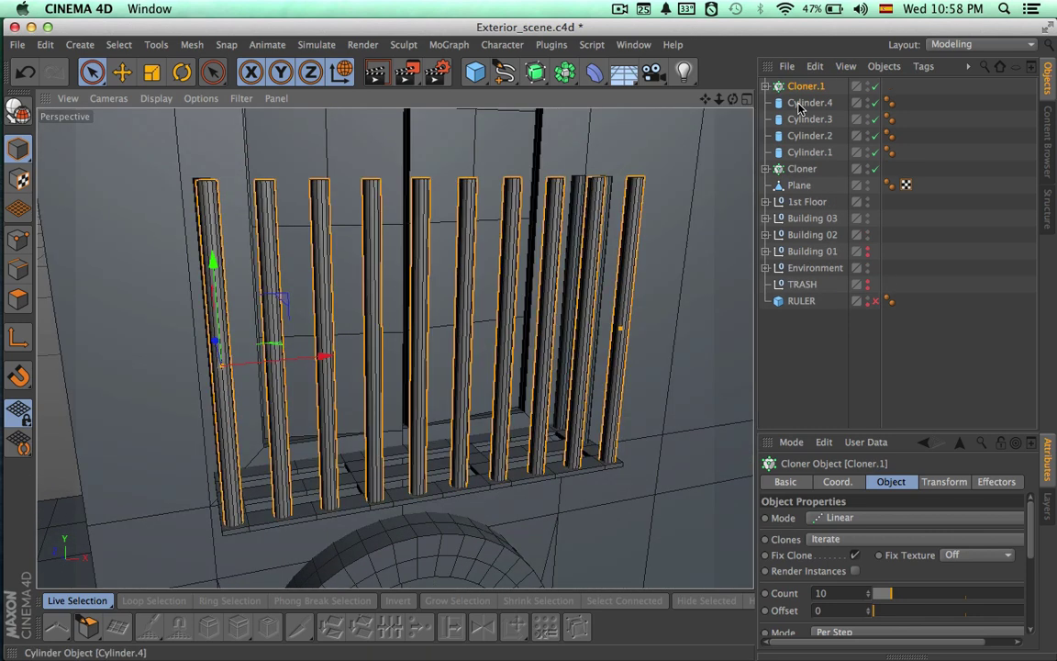
left_click(802, 103)
left_click(800, 169)
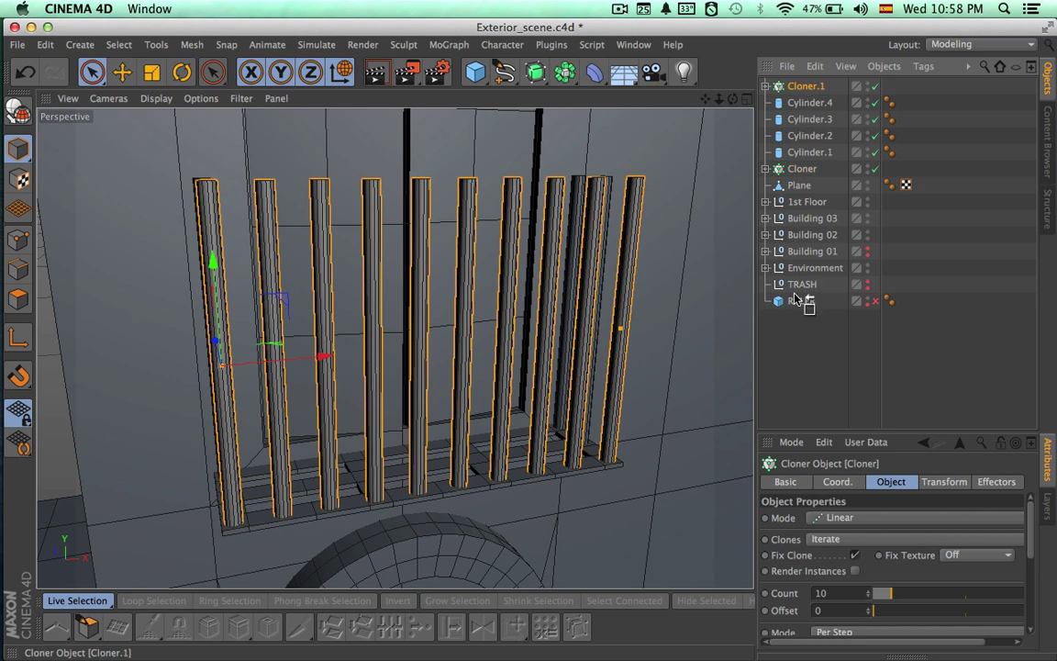
left_click_drag(796, 290, 795, 290)
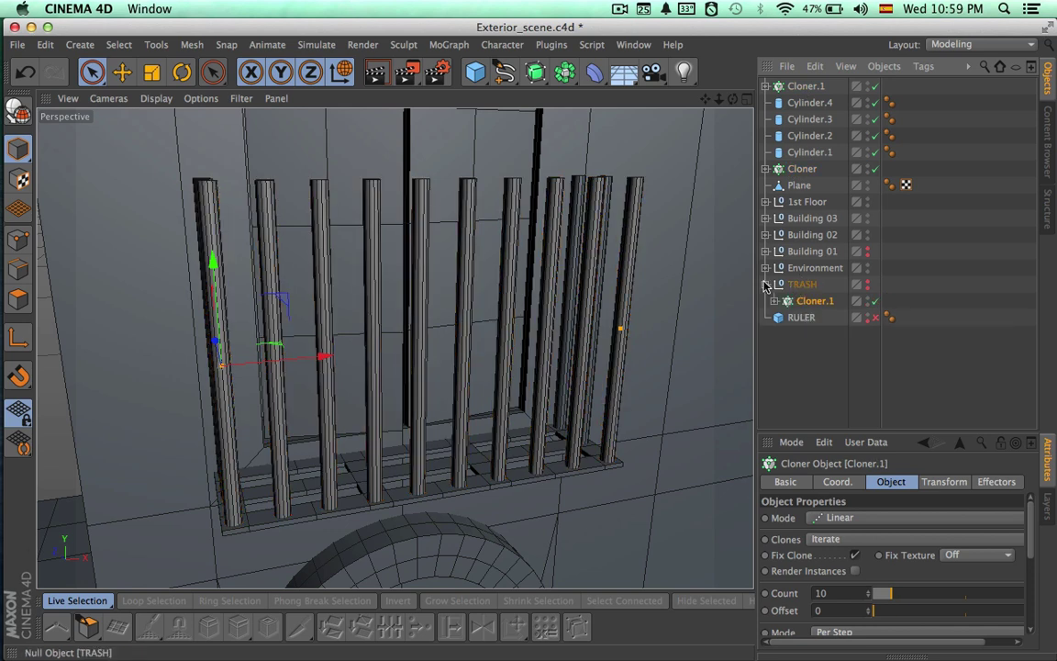
Delete the cylinder inside Cloner.1, leaving that cloner empty
left_click(804, 87)
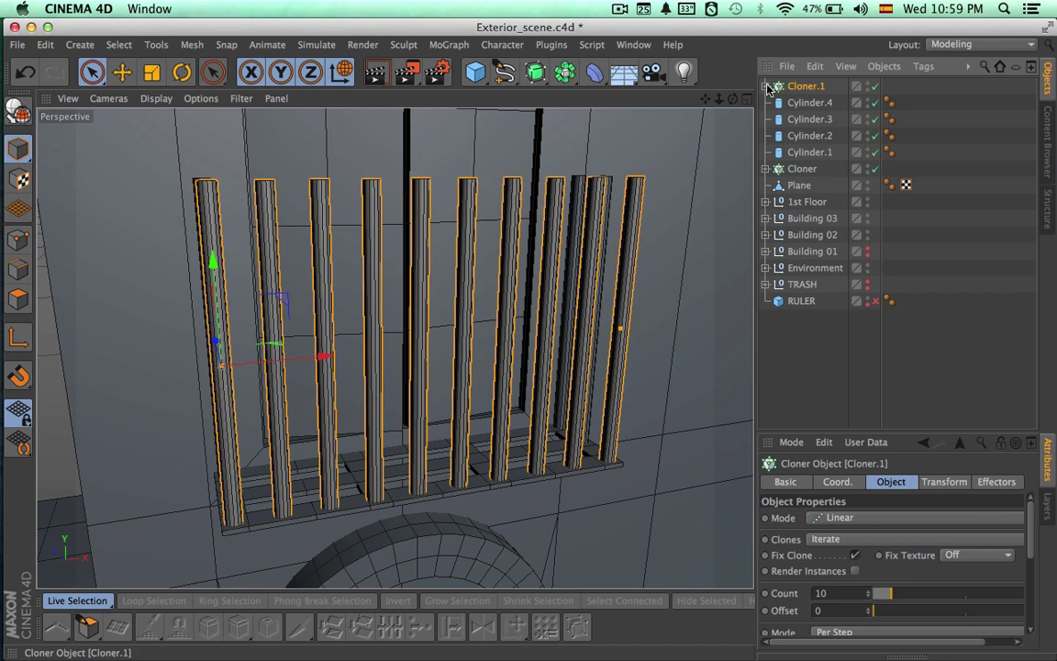
left_click(766, 87)
left_click(810, 103)
key("Delete")
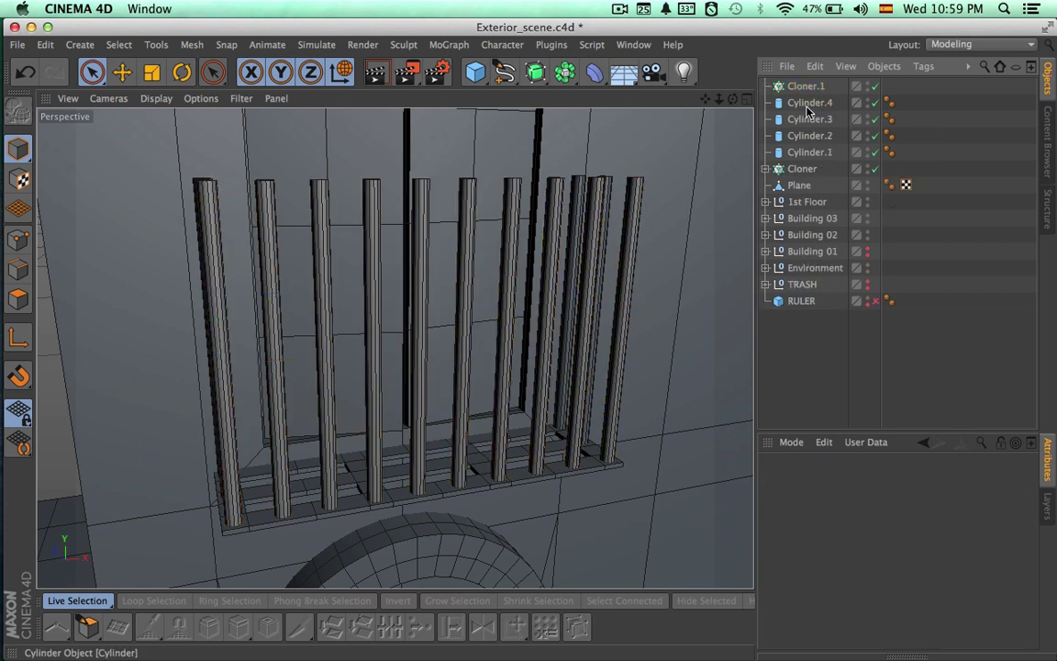
Add a Torus primitive and, in the front view, rotate it upright so its ring faces the viewer
left_click(477, 74)
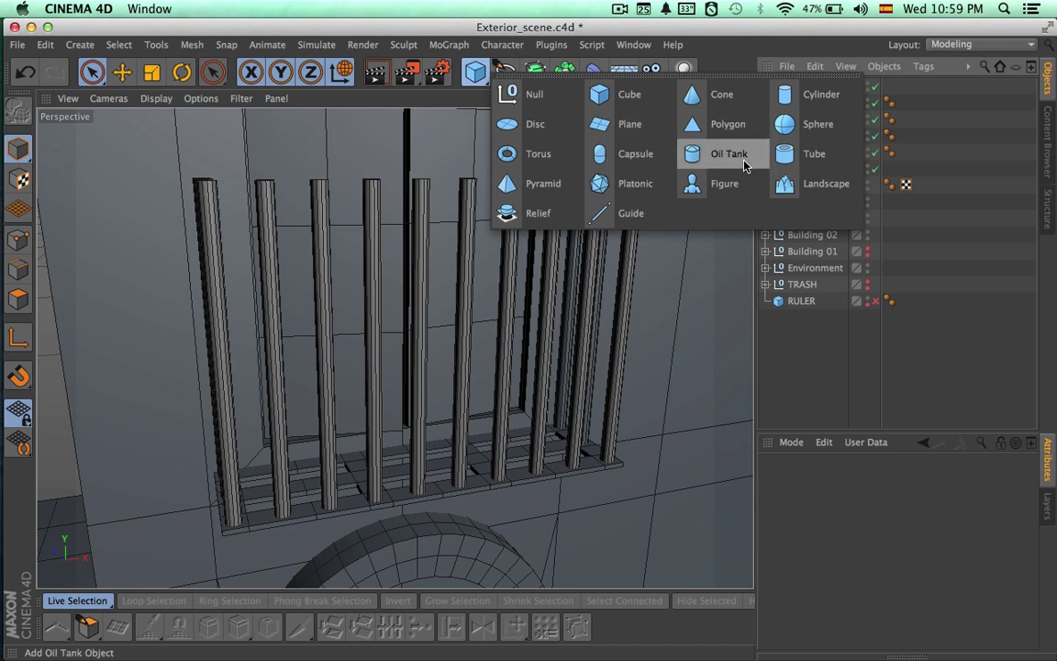
left_click(541, 158)
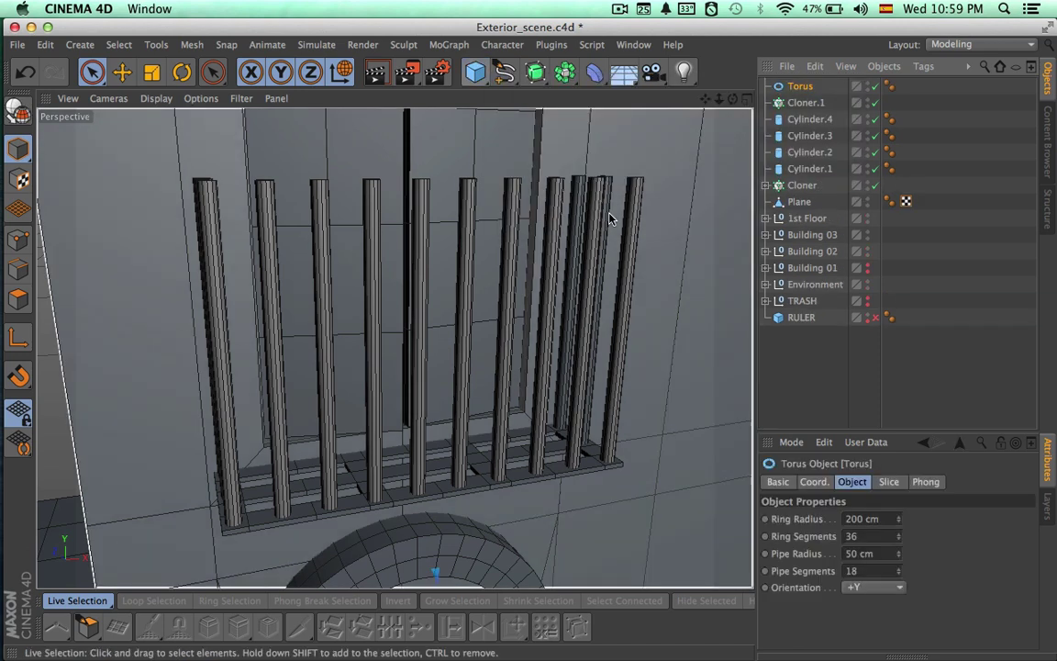
right_click_drag(552, 350, 371, 339, "alt")
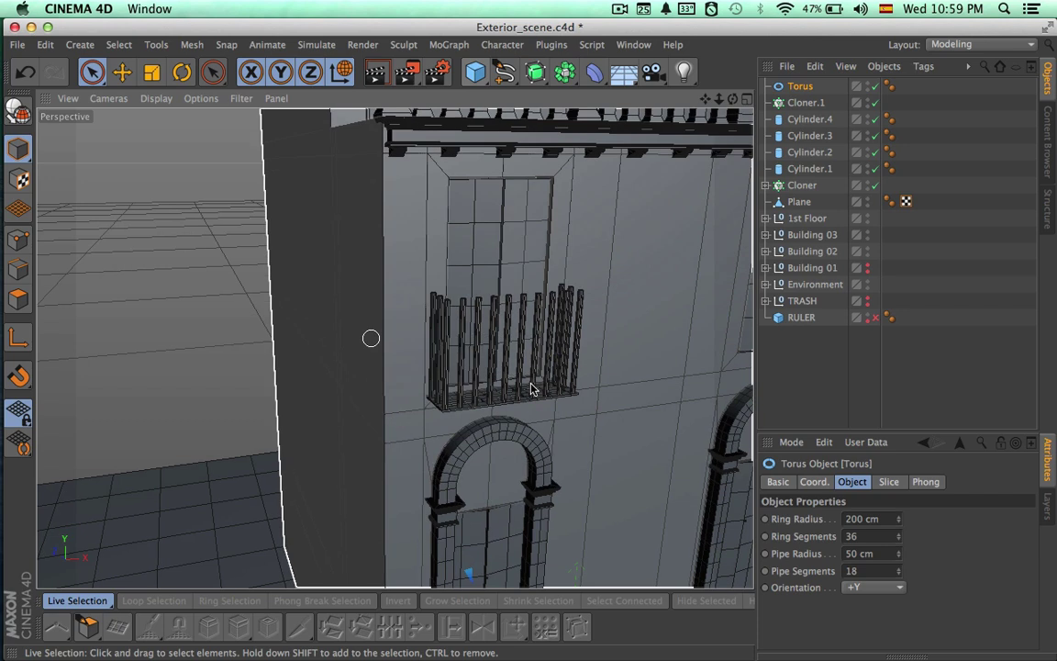
middle_click_drag(530, 385, 391, 213, "alt")
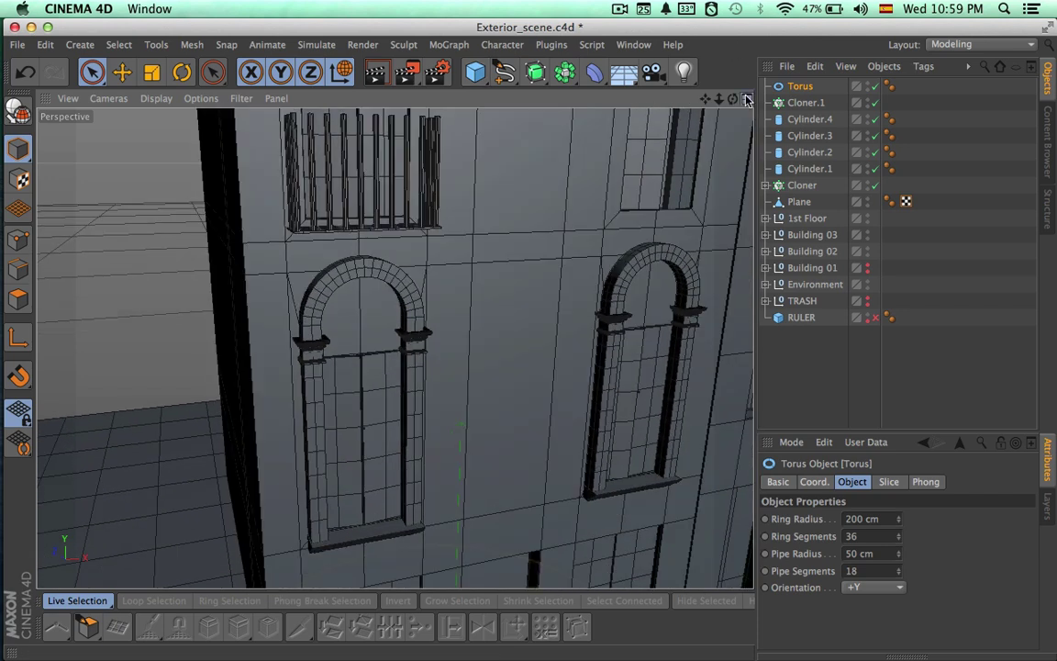
left_click(747, 100)
left_click(744, 349)
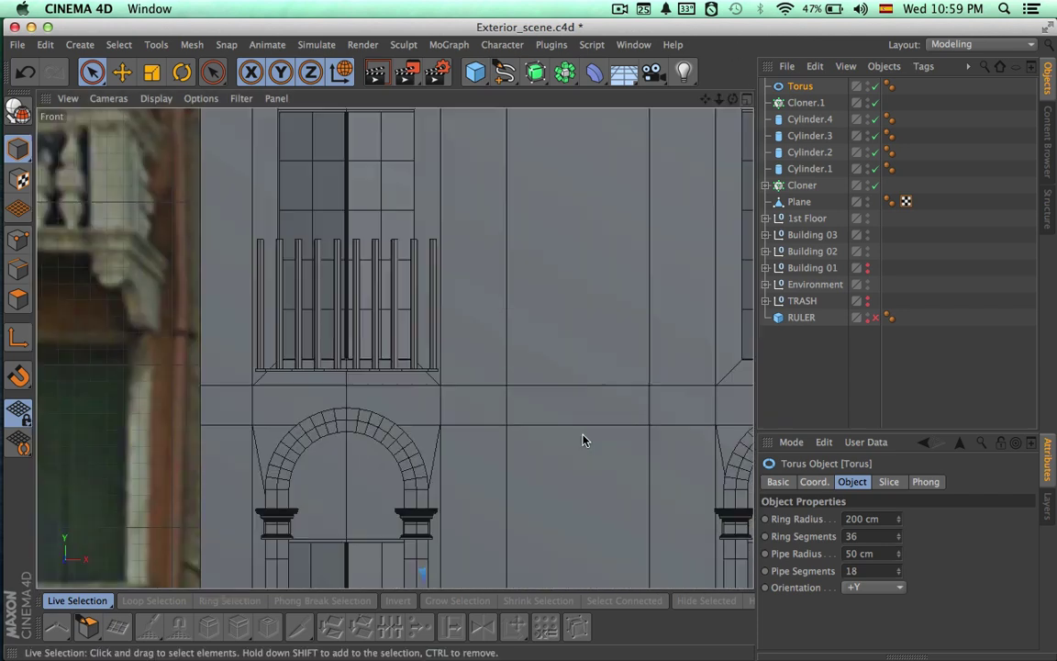
right_click_drag(531, 435, 406, 427, "alt")
middle_click_drag(411, 387, 306, 172, "alt")
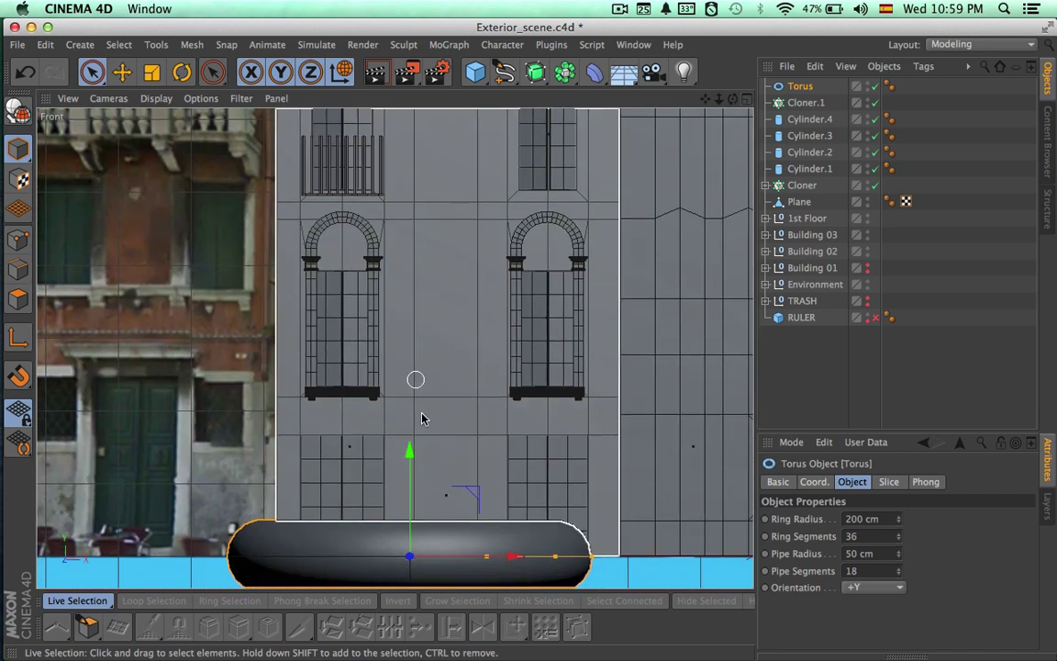
key("r")
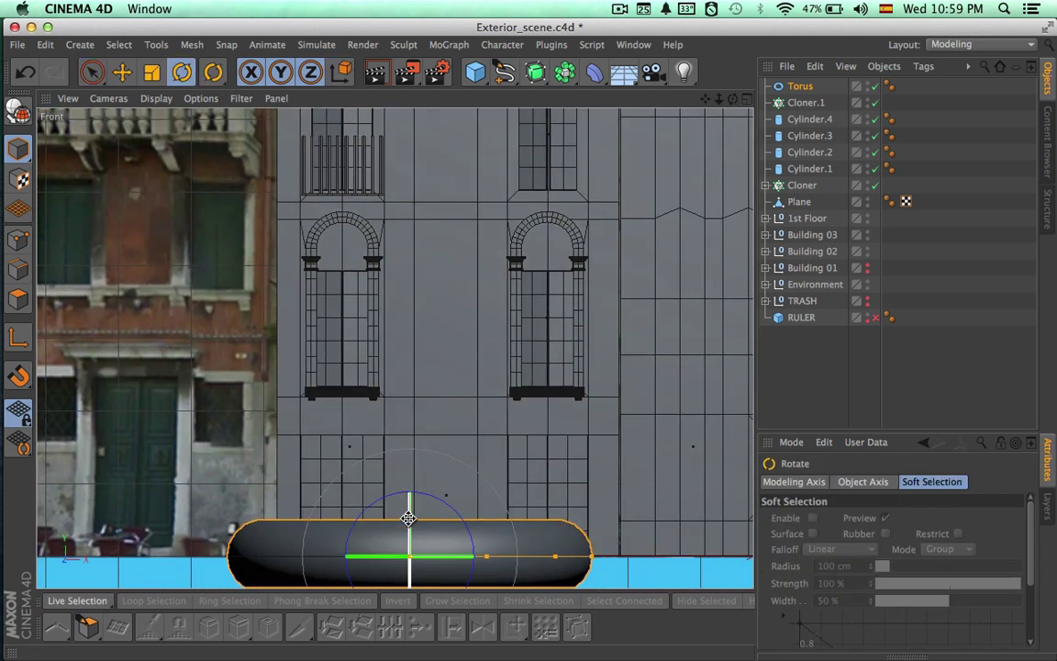
left_click_drag(409, 518, 409, 484)
key("space")
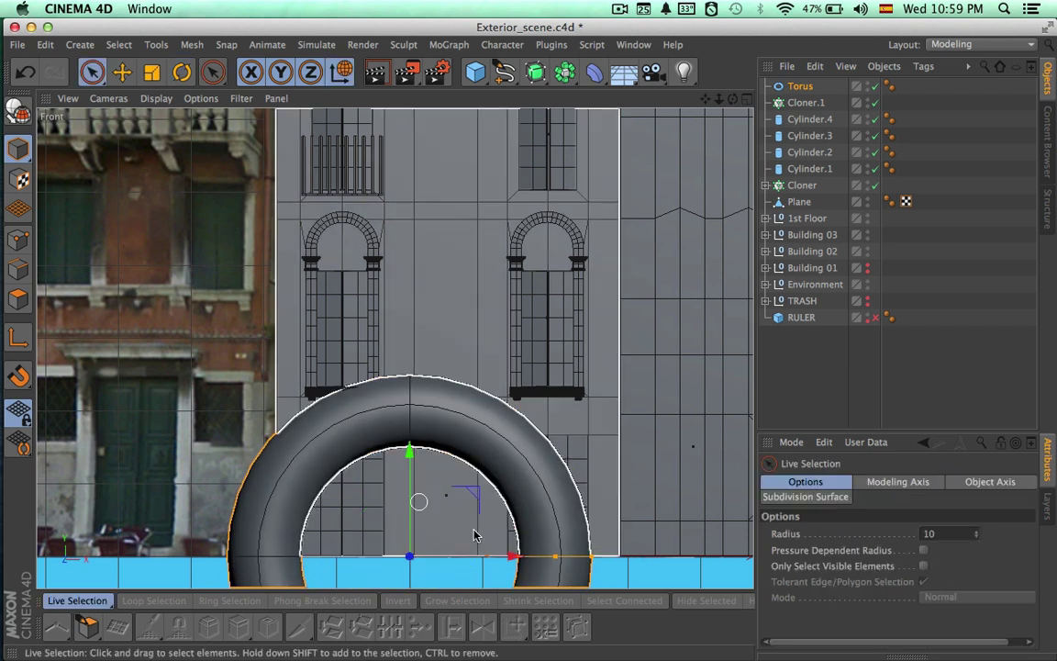
Move the torus up in front of Building 02's arched window and scale it down uniformly to a small ring
left_click_drag(464, 491, 412, 202)
middle_click_drag(413, 232, 423, 330, "alt")
key("t")
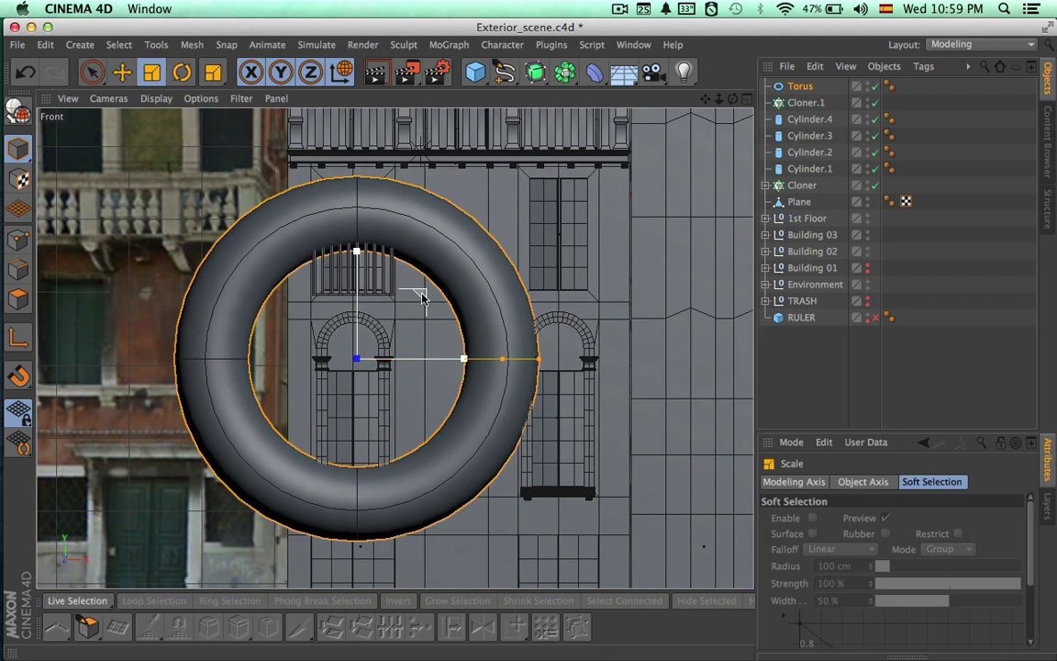
mouse_move(421, 295)
left_mouse_down()
mouse_move(278, 296)
mouse_move(302, 300)
left_mouse_up()
right_click_drag(304, 323, 460, 338, "alt")
middle_click_drag(398, 347, 389, 438, "alt")
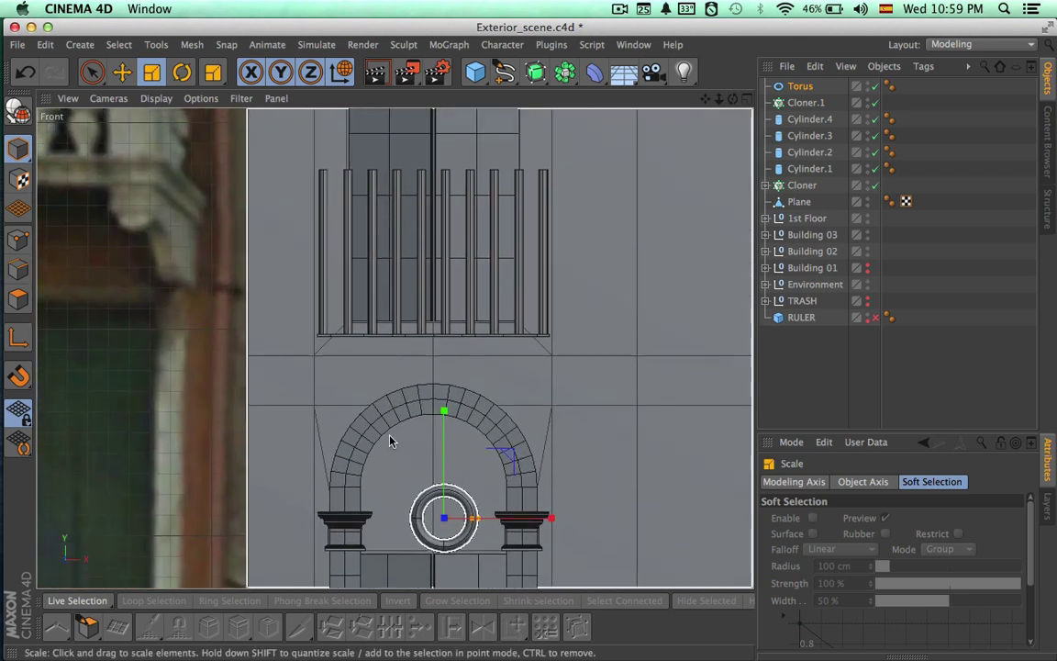
Move the torus to the railing's leftmost bars and scale it down to roughly the gap between two bars
key("space")
left_click_drag(508, 451, 333, 229)
right_click_drag(334, 229, 501, 236, "alt")
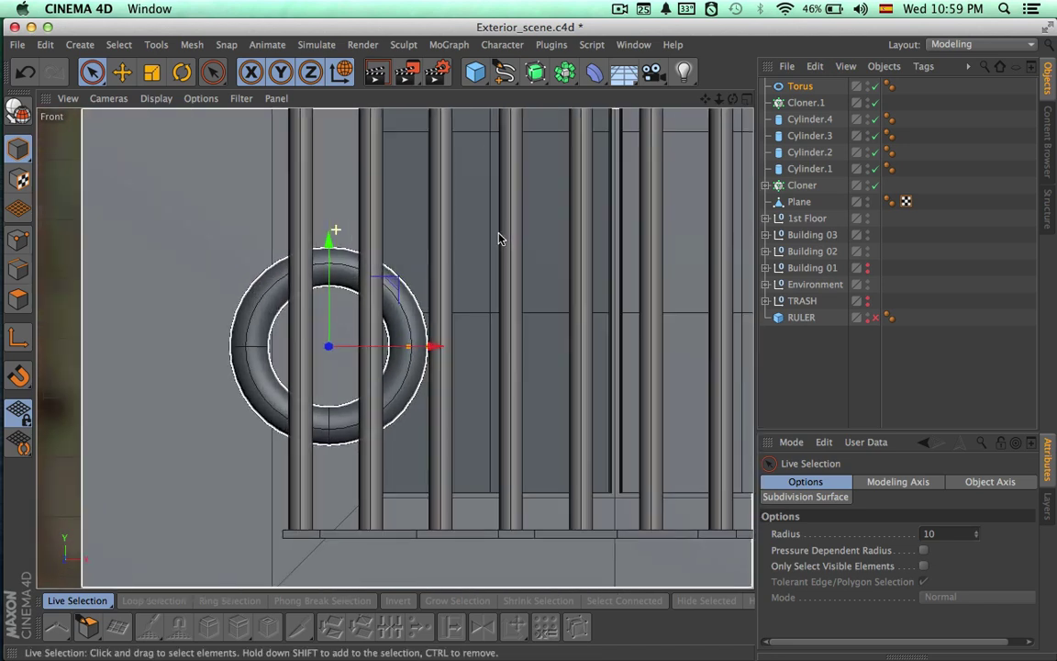
key("t")
left_click_drag(392, 280, 313, 300)
middle_click_drag(375, 316, 442, 340, "alt")
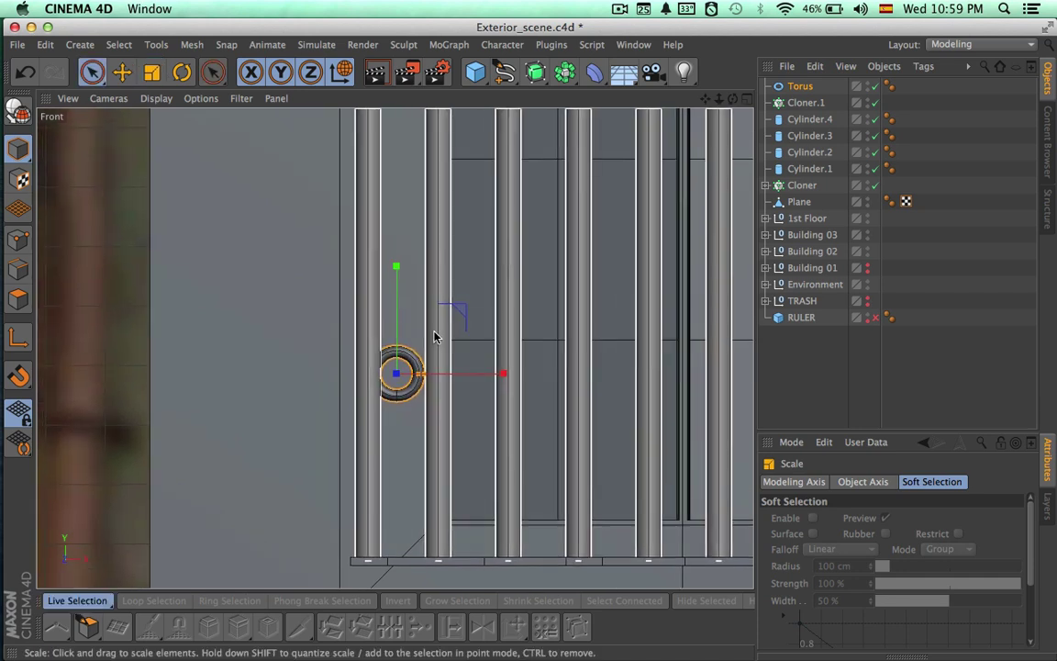
Raise the torus between the two leftmost bars and fine-tune its size and X position to fill the gap
key("space")
left_click_drag(465, 309, 466, 227)
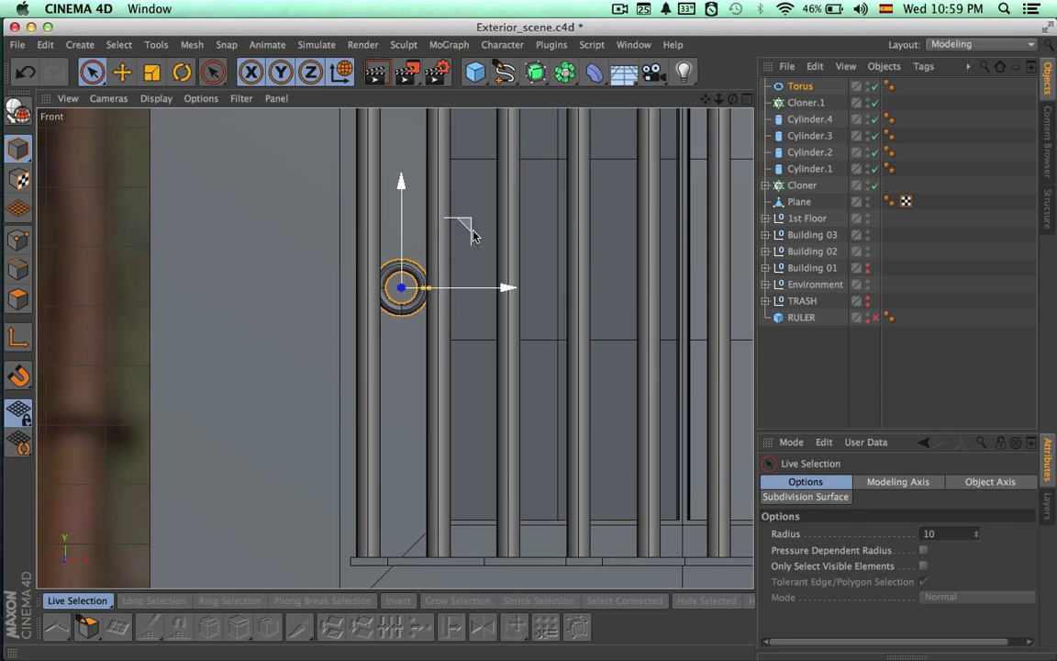
middle_click_drag(530, 276, 538, 377, "alt")
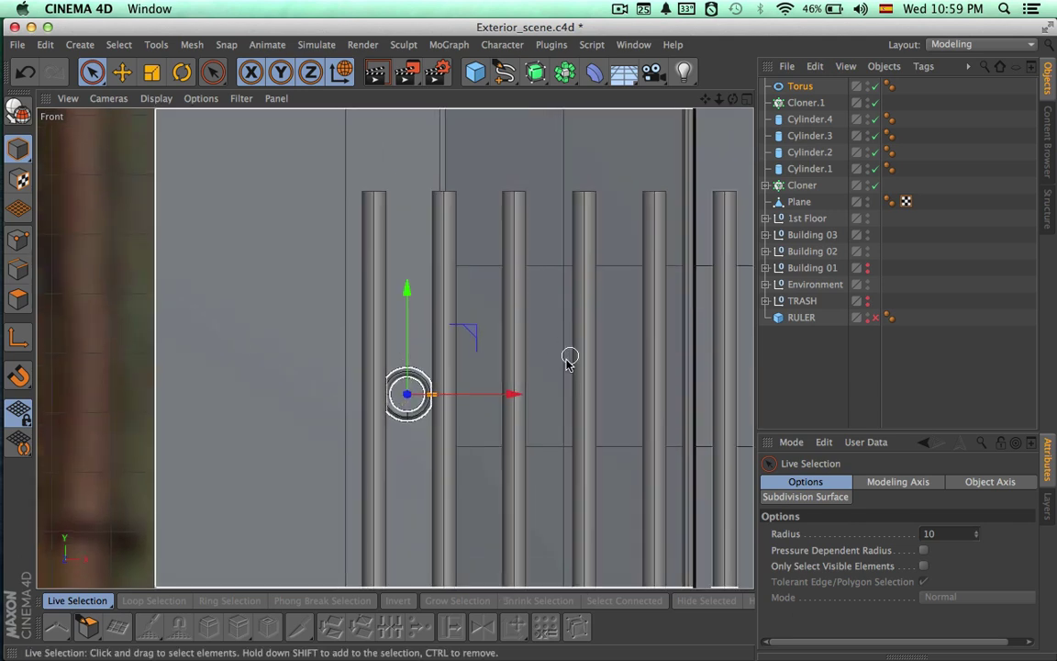
mouse_move(558, 383)
right_mouse_down("alt")
mouse_move(427, 370)
mouse_move(515, 365)
mouse_move(450, 349)
mouse_move(466, 345)
right_mouse_up("alt")
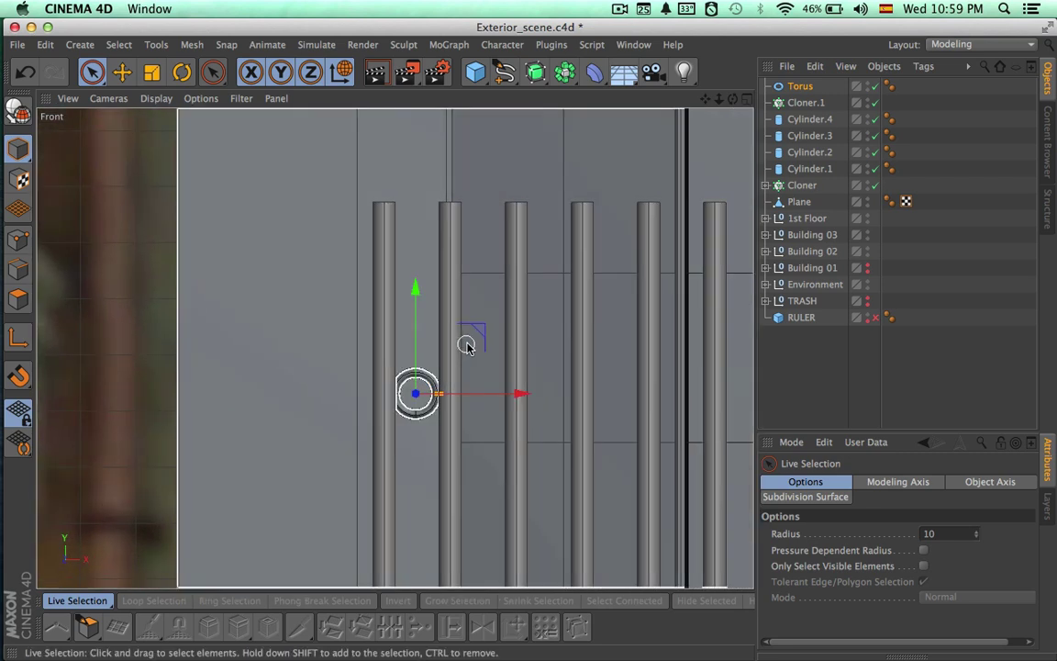
key("t")
left_click_drag(472, 335, 468, 337)
right_click_drag(398, 403, 522, 397, "alt")
key("space")
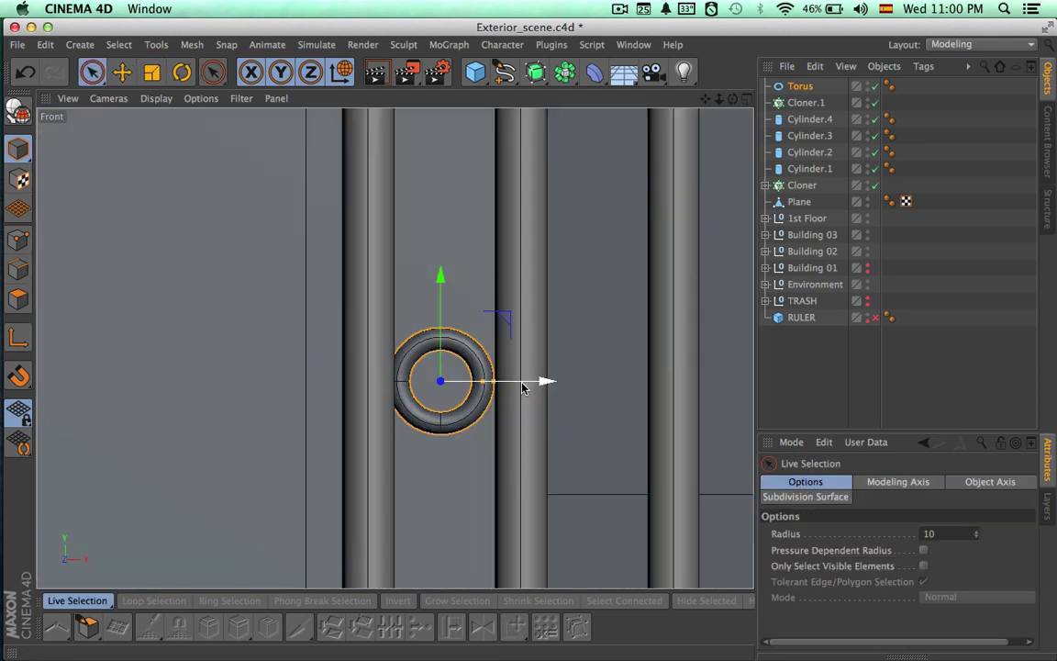
left_click_drag(522, 388, 525, 389)
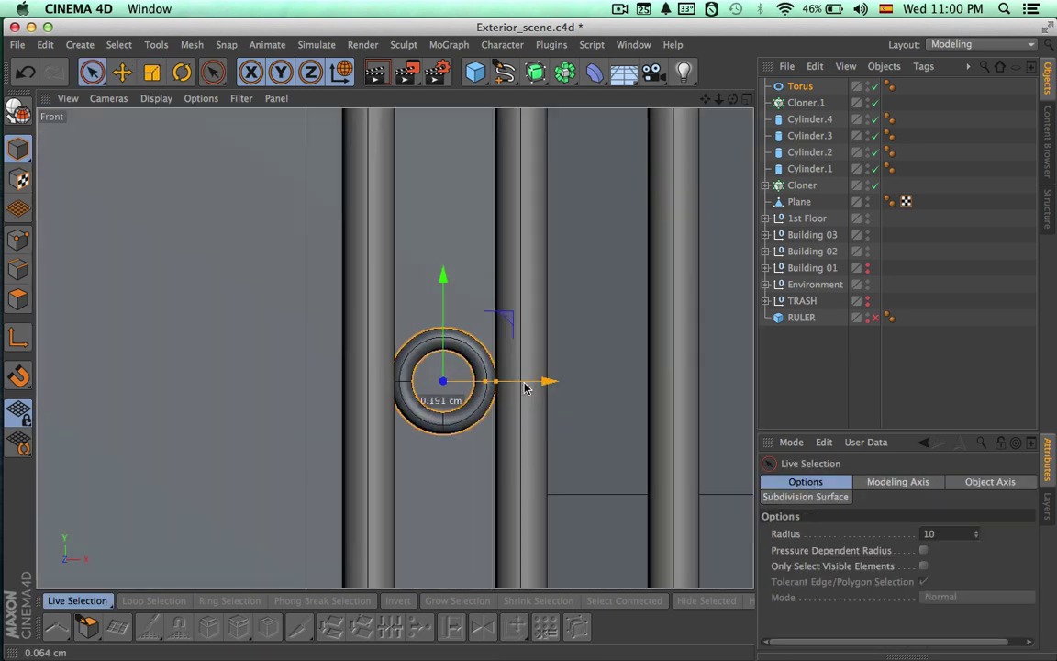
Set the torus's ring segments to 18 and reduce its pipe radius to about 0.717 cm
left_click(800, 87)
double_click(858, 536)
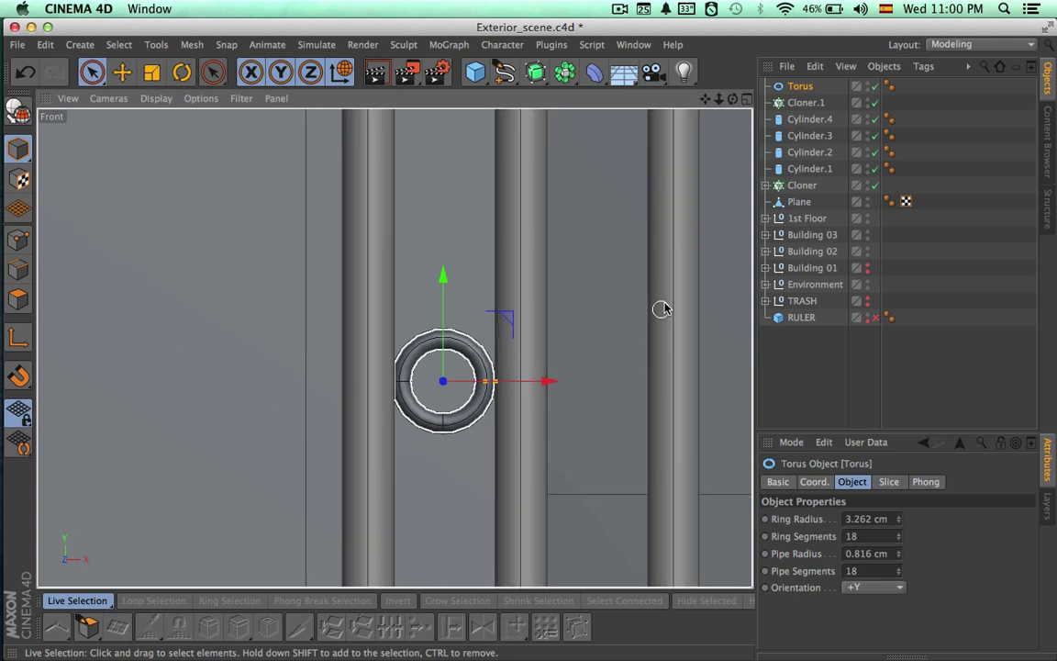
scroll(470, 431, "up", 5)
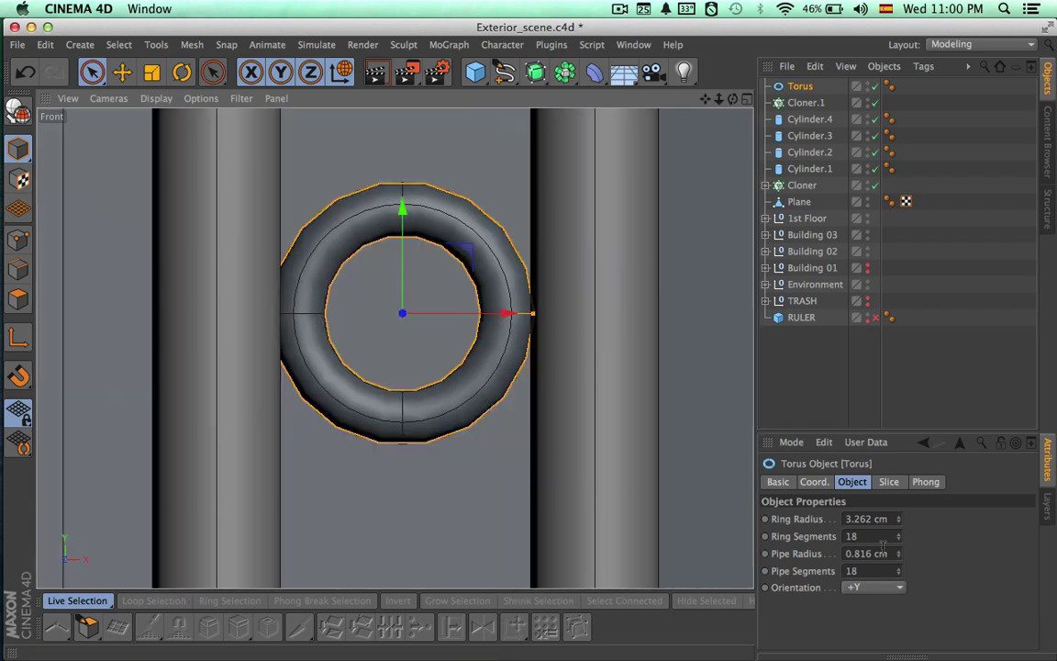
left_click(872, 537)
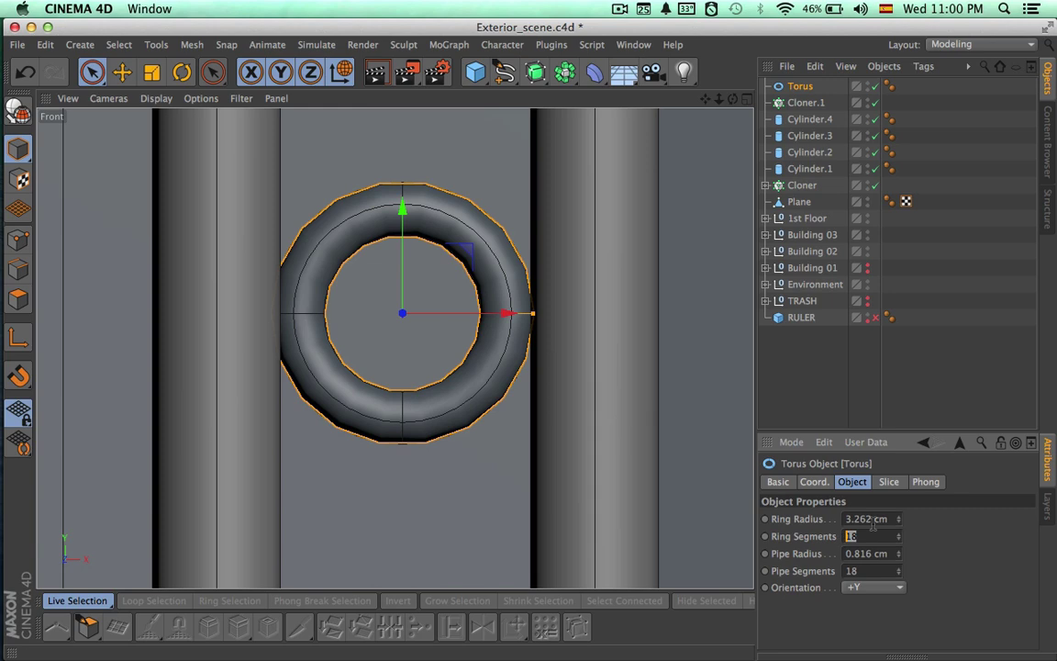
left_click_drag(535, 314, 508, 318)
key("space")
key("space")
Shift the torus slightly down along Y, keeping it between the two leftmost front bars
scroll(508, 315, "down", 10)
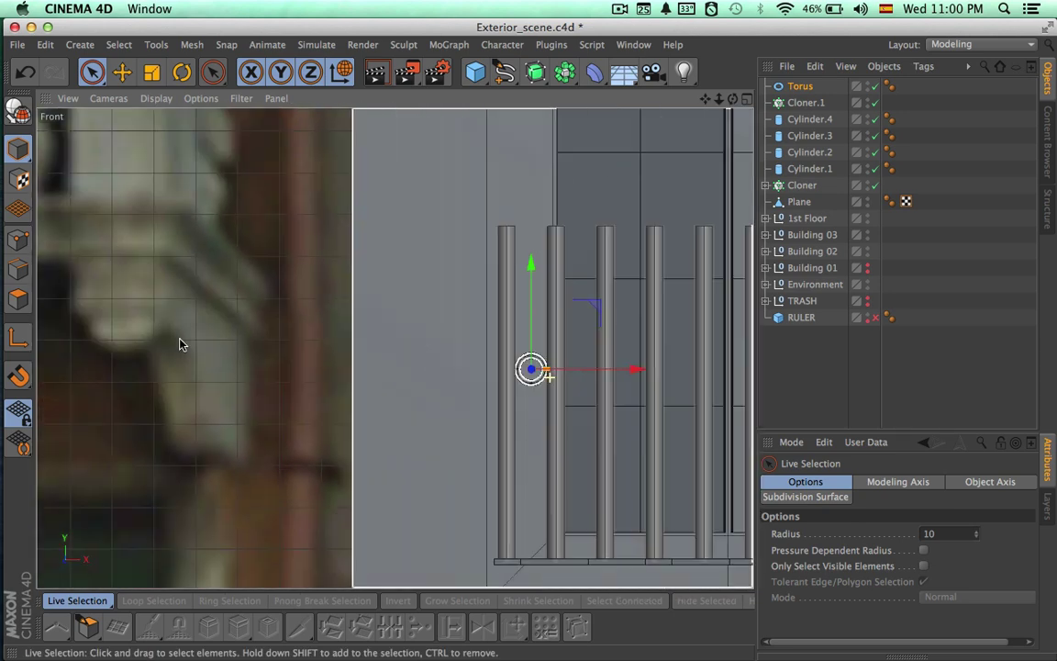
right_click_drag(179, 344, 177, 341, "alt")
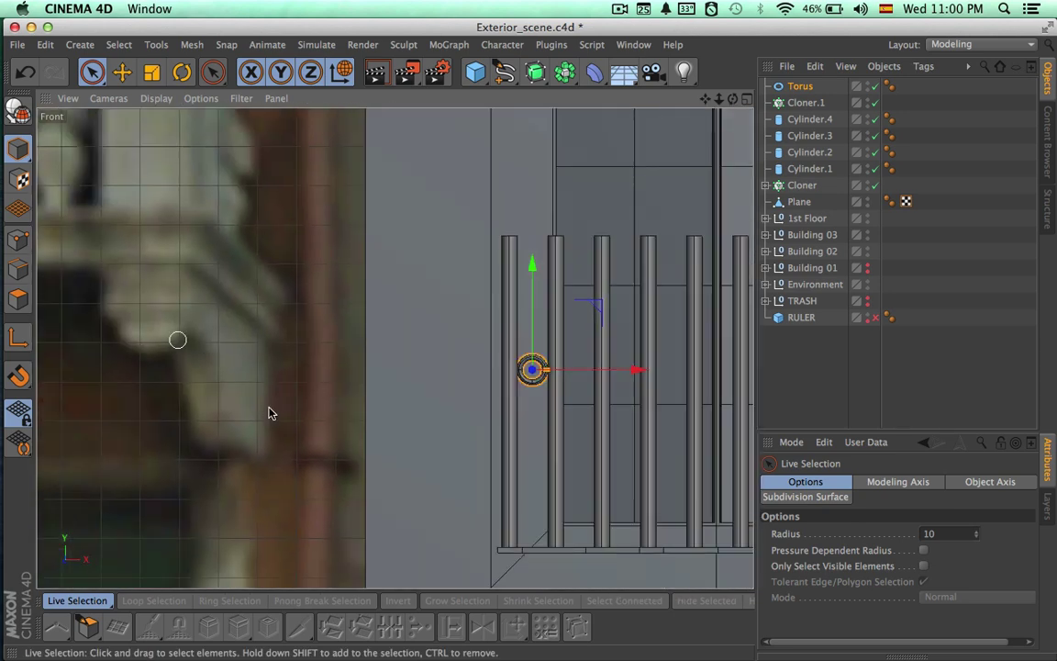
middle_click_drag(322, 452, 179, 403, "alt")
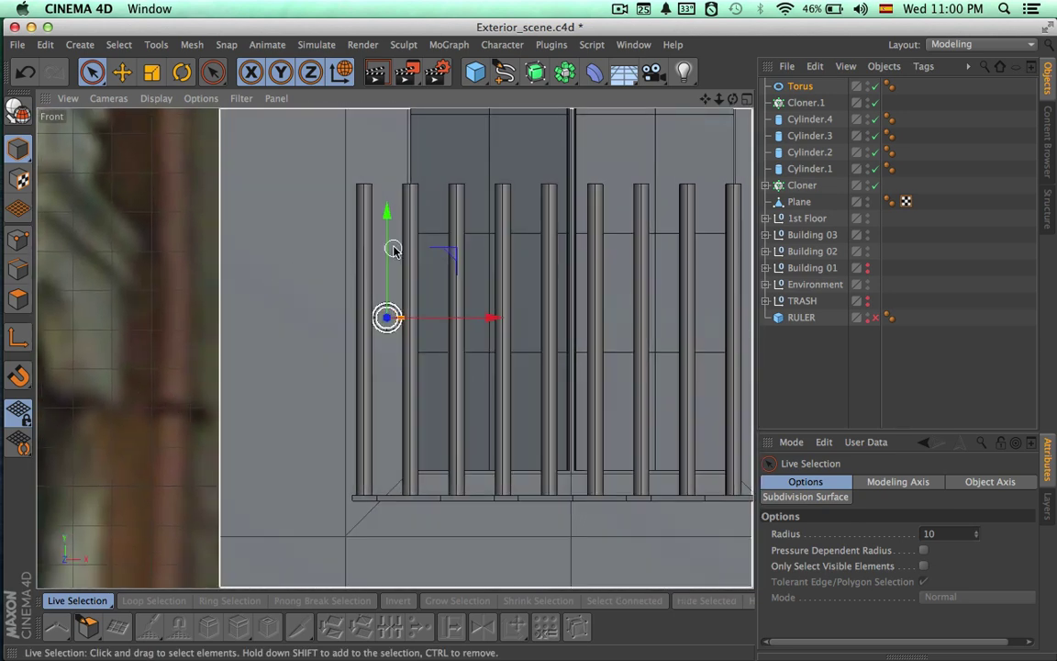
left_click_drag(387, 252, 388, 222)
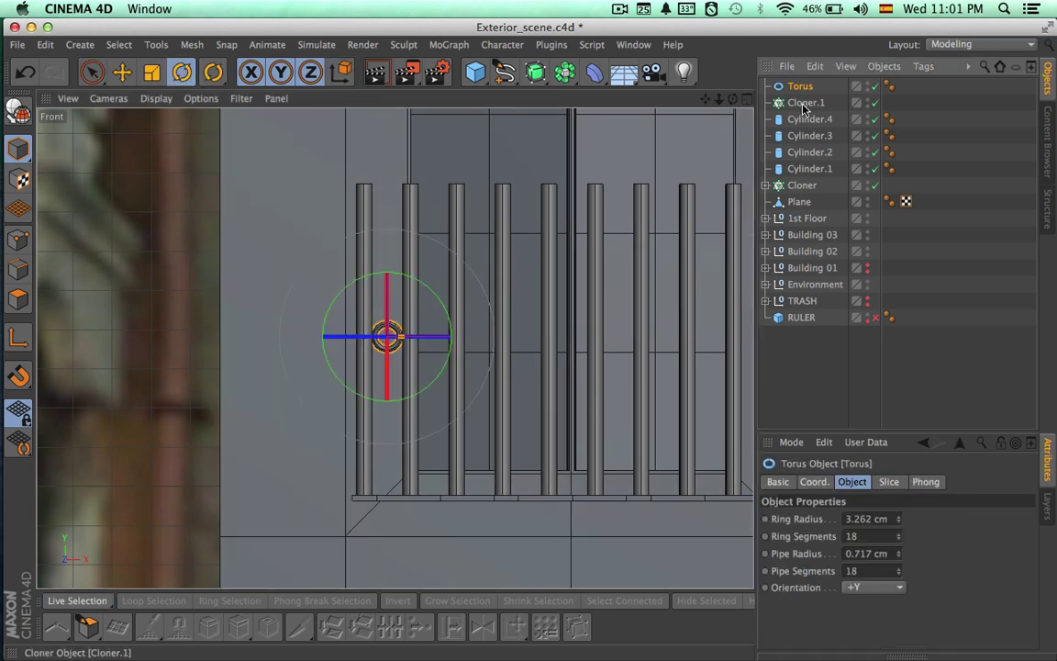
Place the torus inside a new MoGraph Cloner object
left_click(804, 103)
left_click(797, 89)
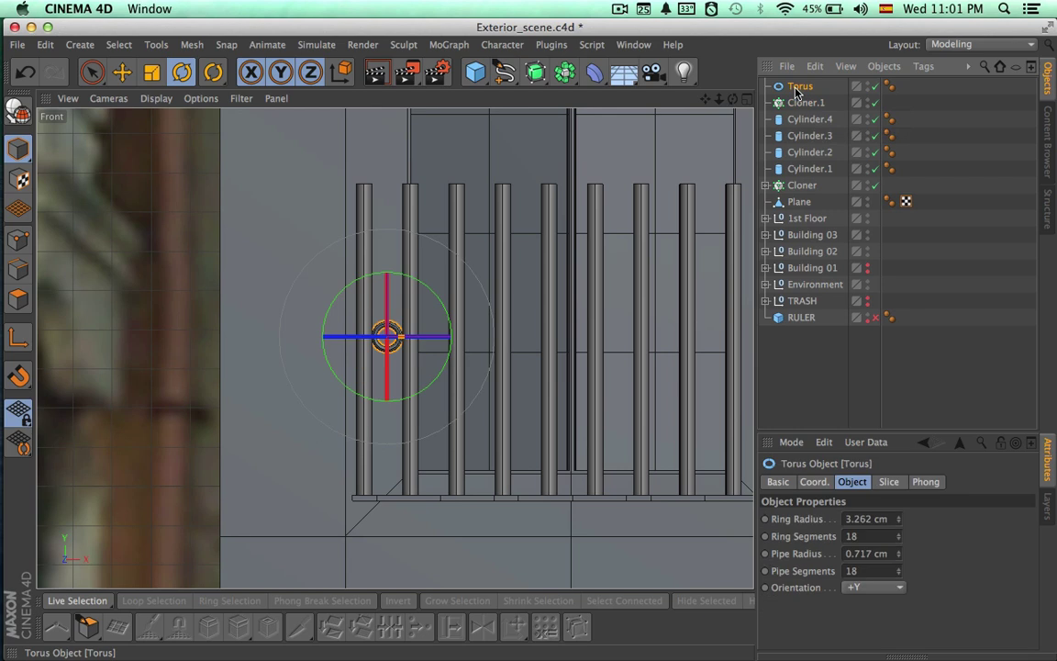
left_click(453, 46)
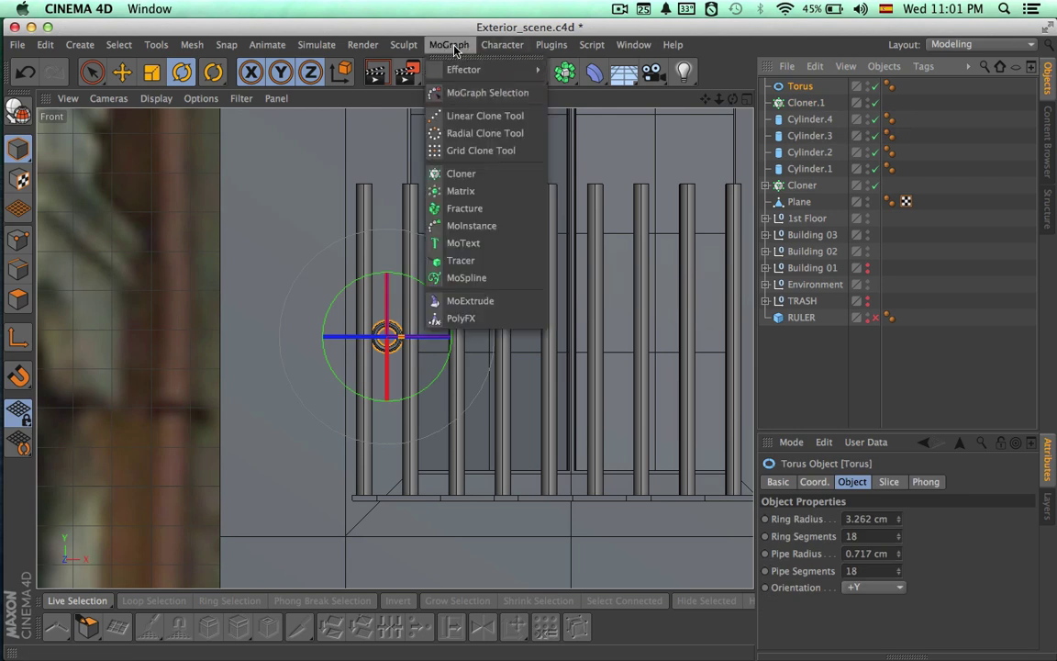
left_click(475, 174, "alt")
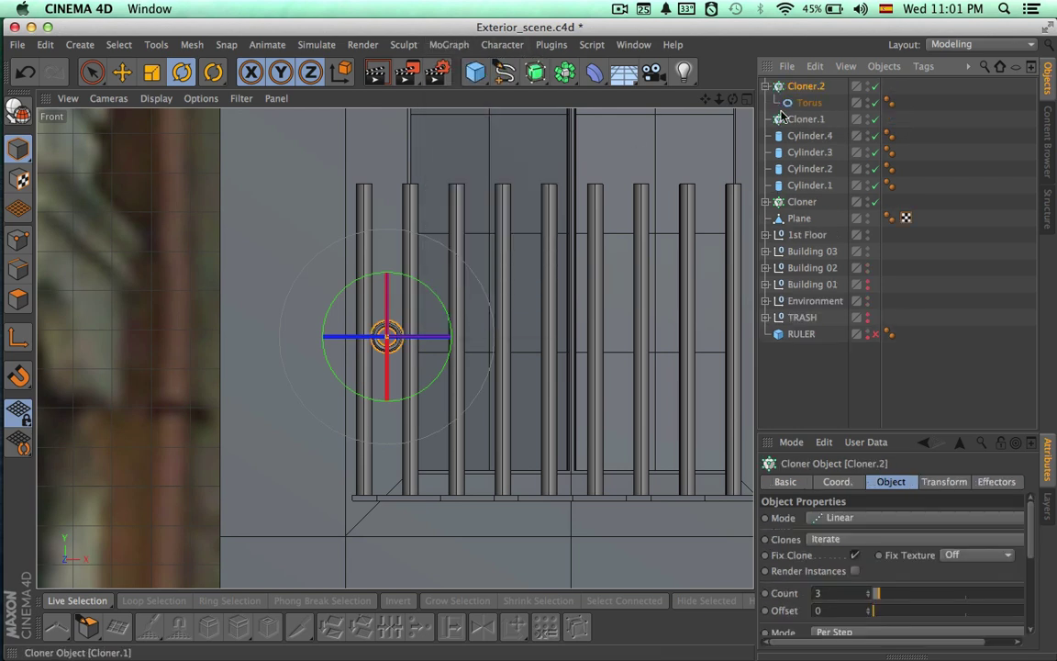
left_click(809, 103)
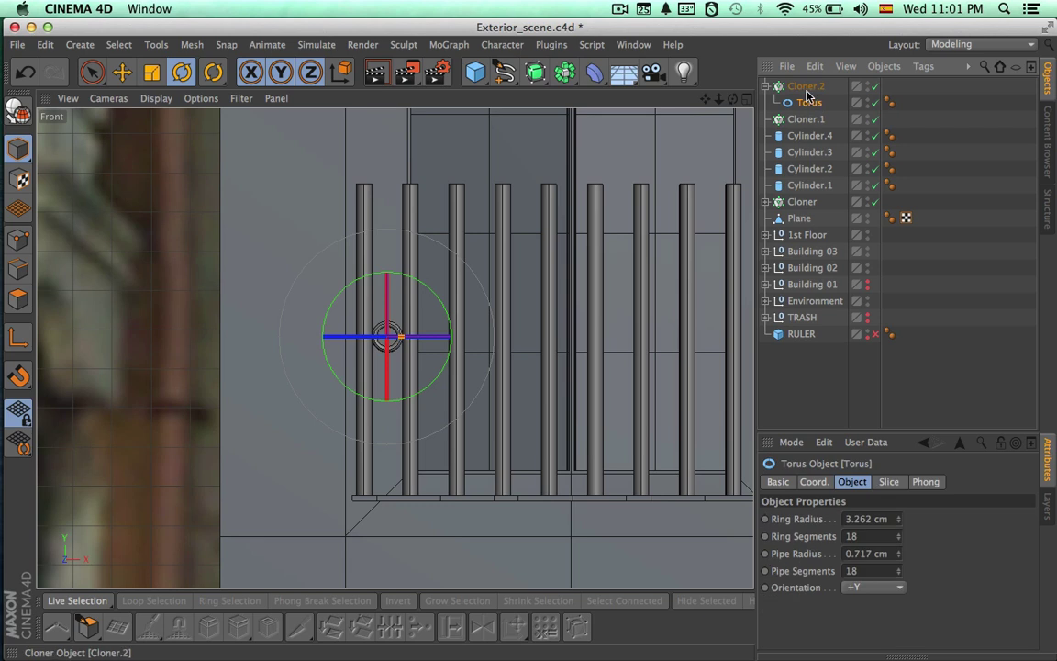
Compare with the bars' old Cloner.1 settings and set the torus cloner's count to 10
left_click(806, 87)
left_click(813, 122)
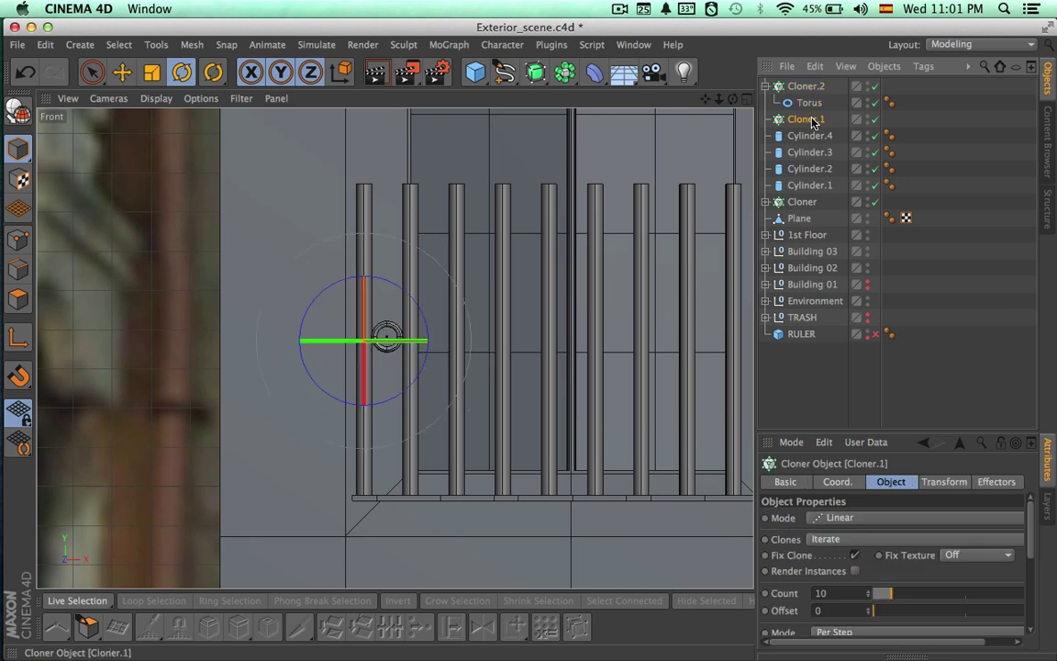
middle_click_drag(694, 222, 602, 248, "alt")
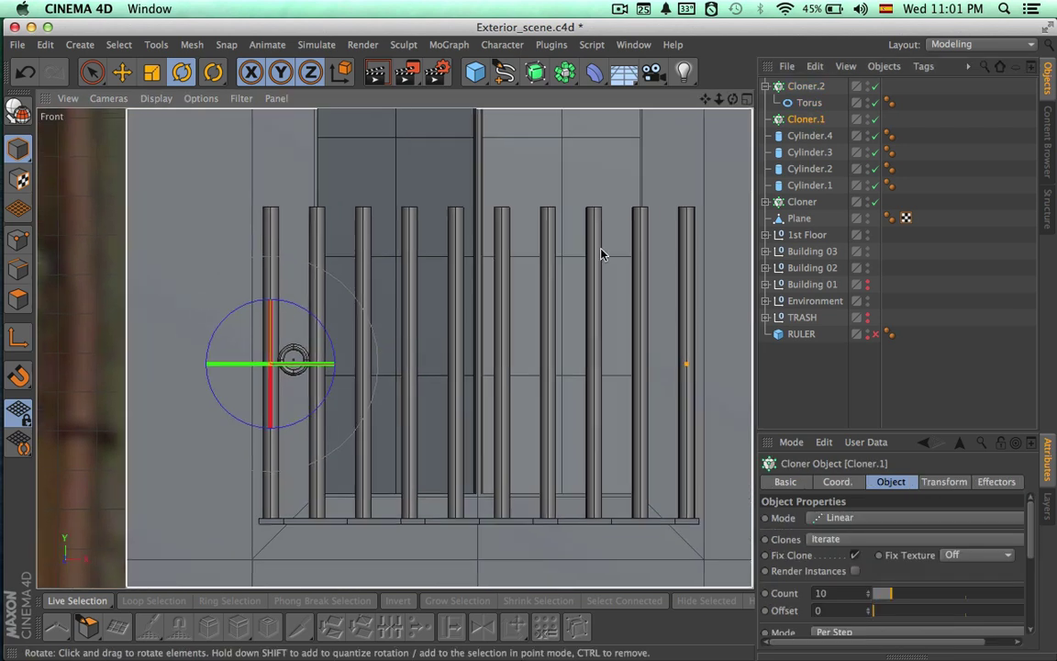
left_click(799, 87)
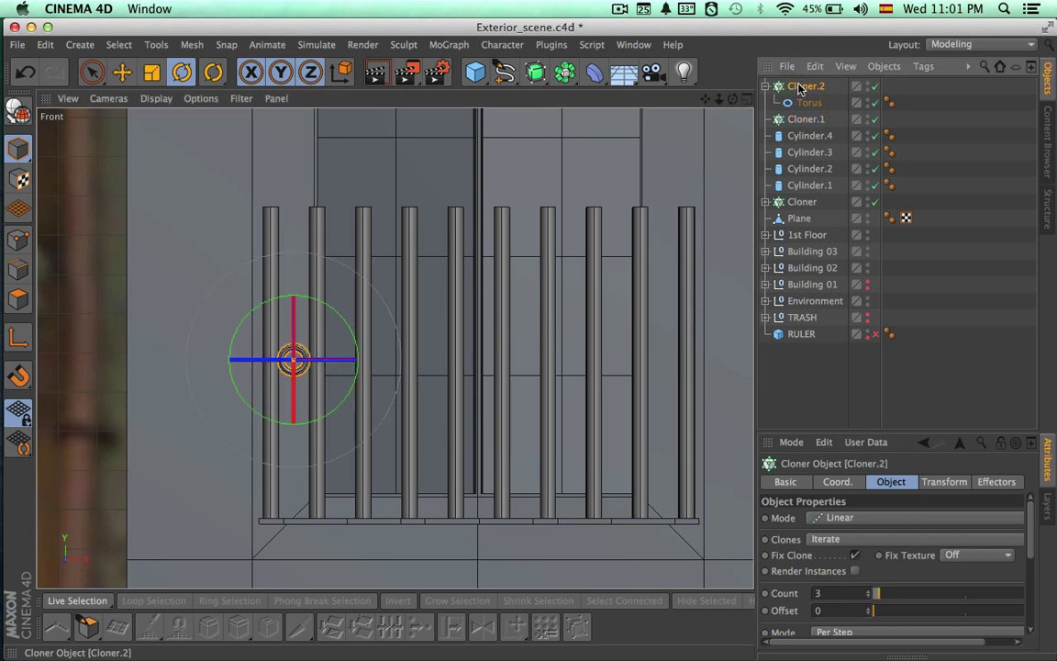
left_click(891, 601)
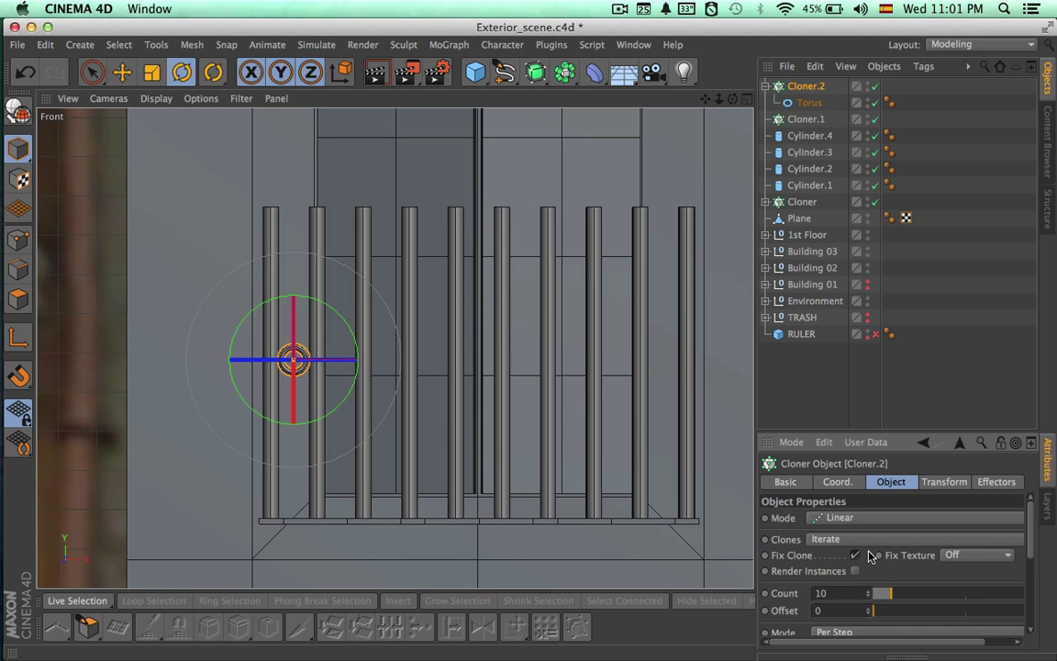
Check the per-step offsets of Cloner.1 and set the torus cloner's Y offset per step to 0 cm
left_click(805, 120)
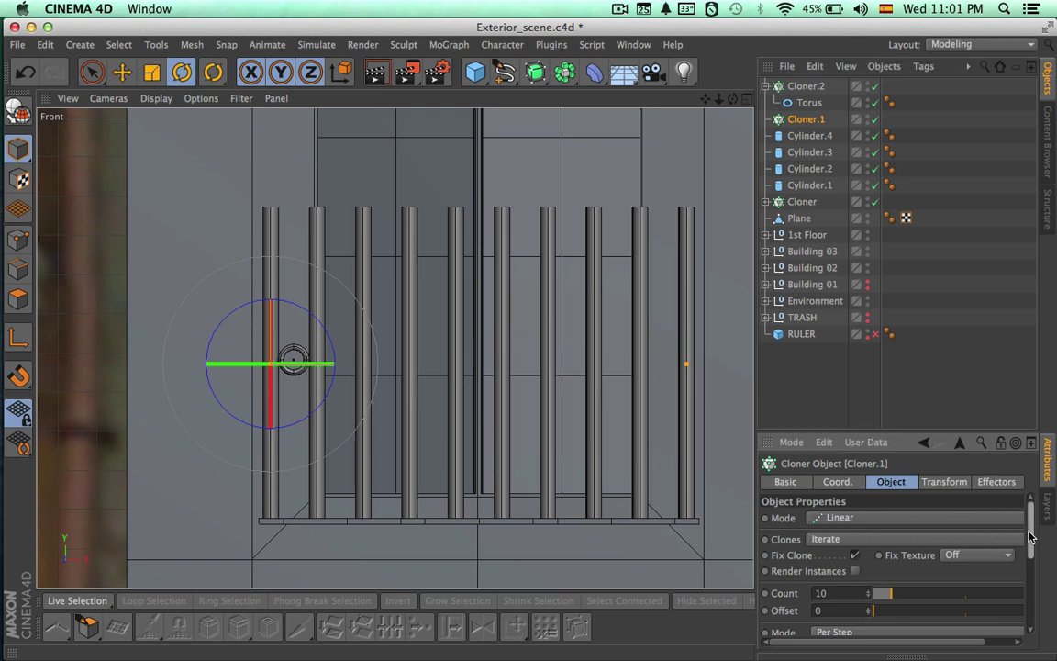
left_click_drag(1033, 534, 1029, 577)
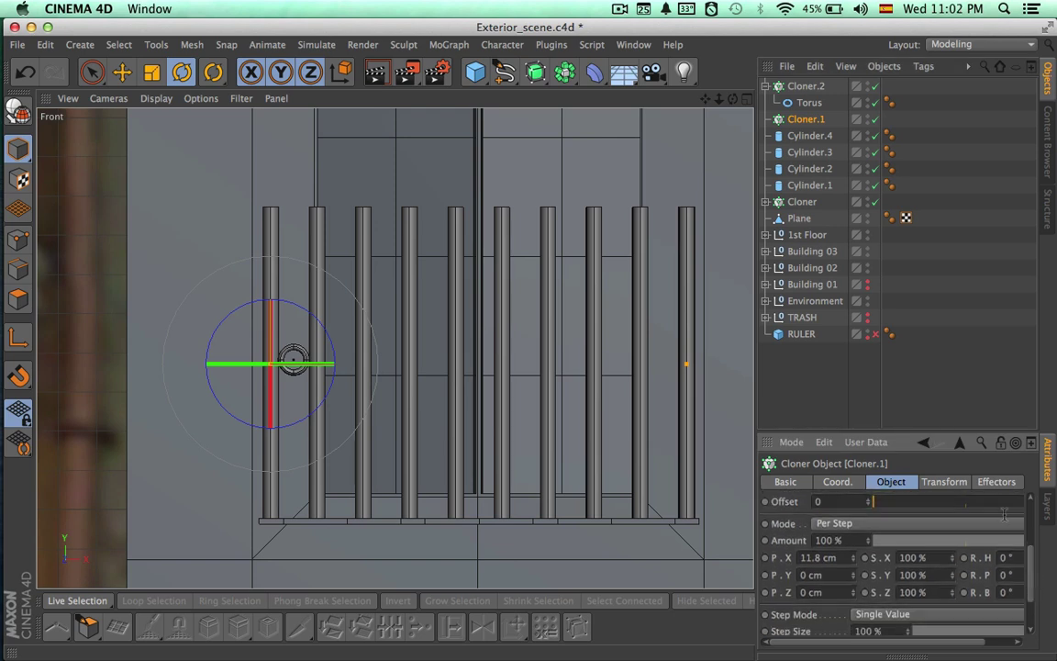
left_click(804, 89)
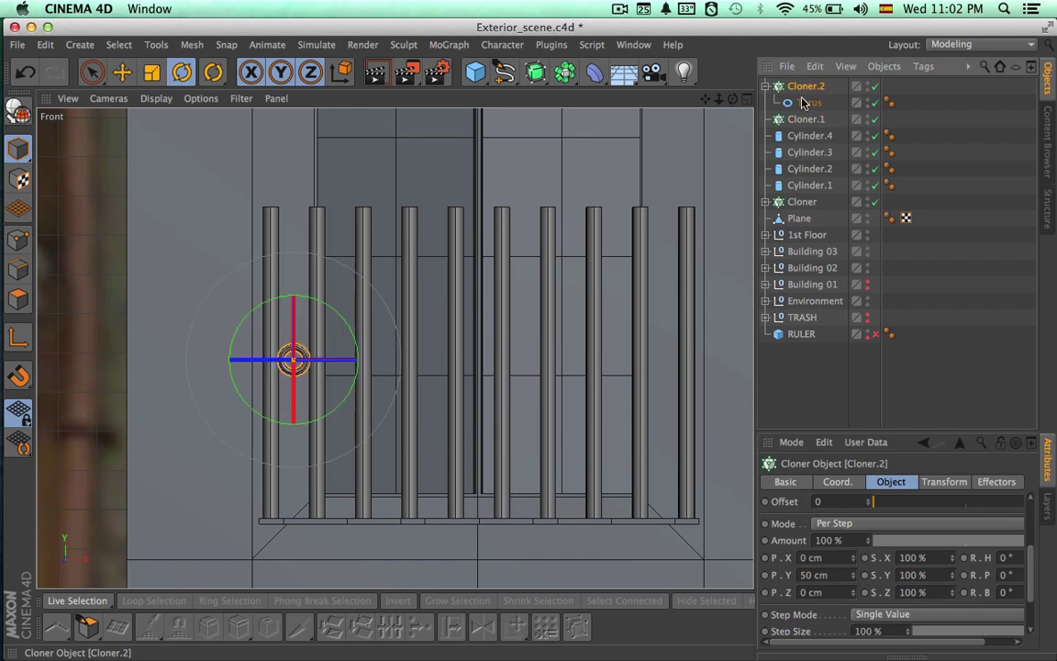
left_click_drag(834, 575, 793, 575)
type("0")
key("Return")
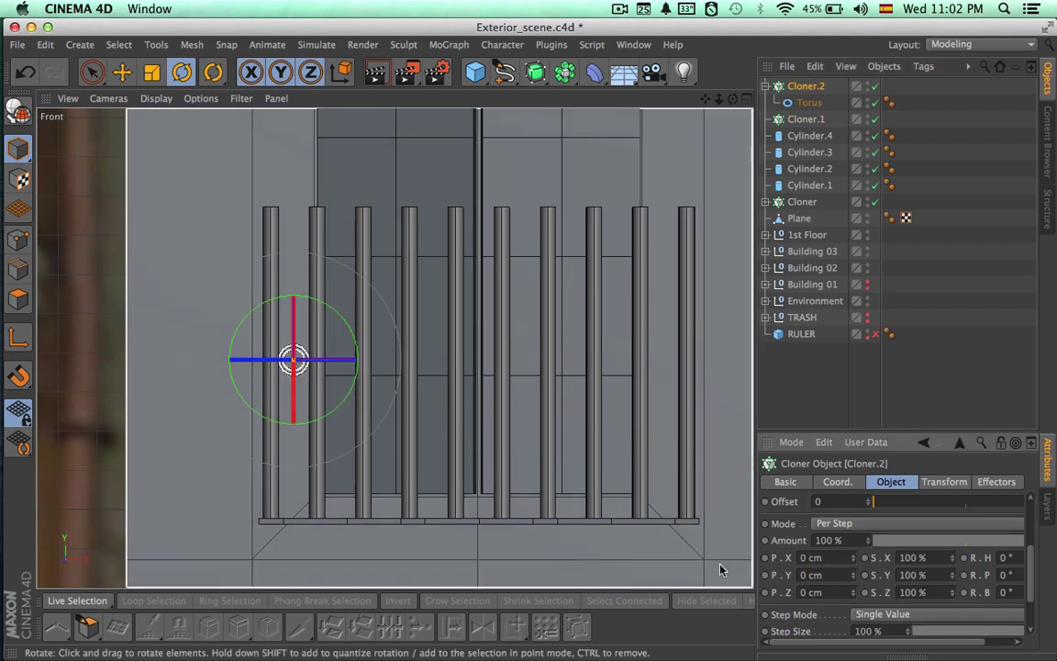
Try X offsets per step of 12 and 13 cm to fit the torus rings between the bars
left_click_drag(854, 558, 852, 562)
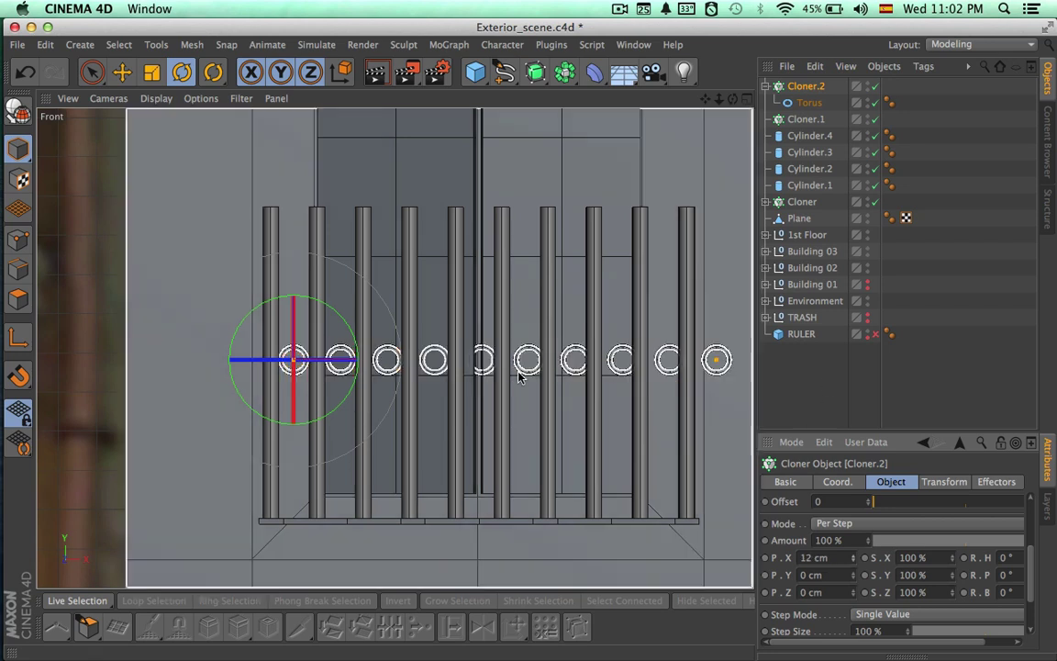
scroll(597, 371, "up", 5)
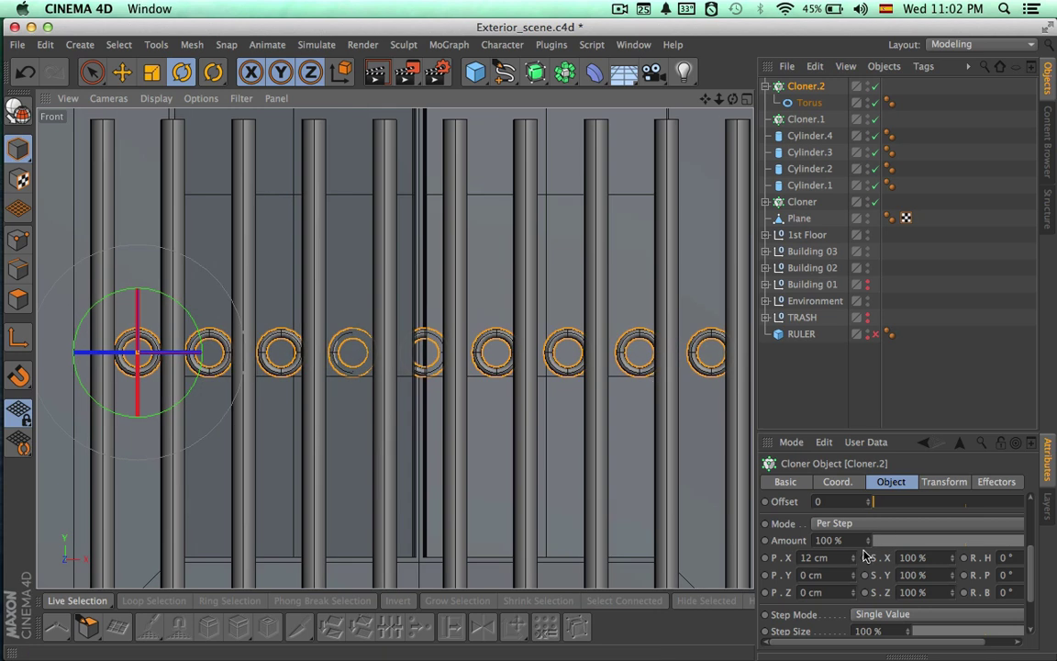
left_click(854, 557)
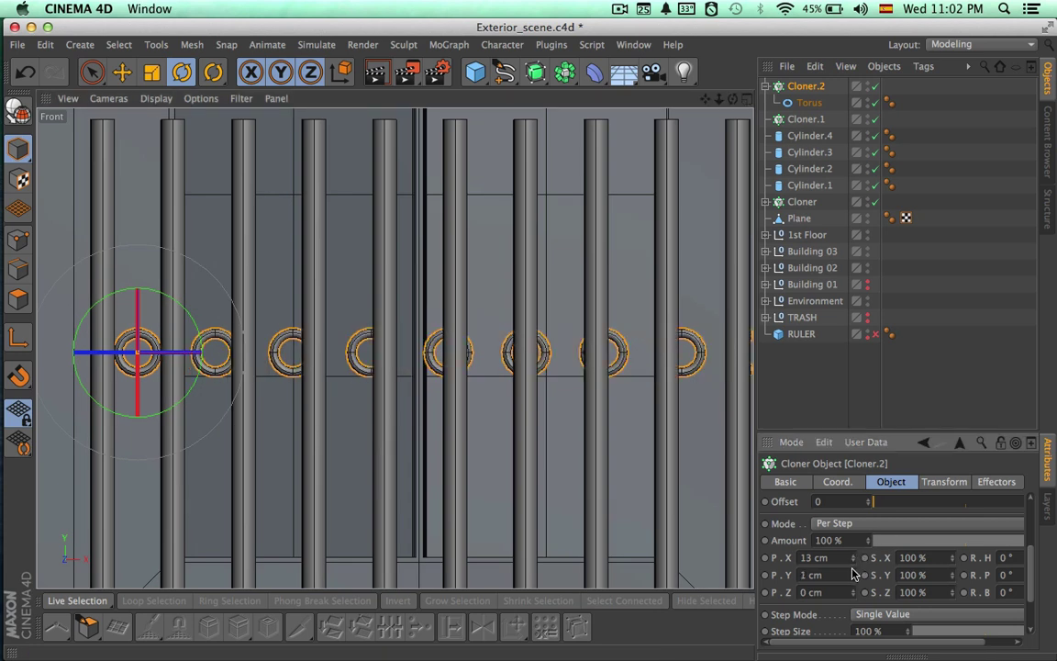
left_click(852, 561)
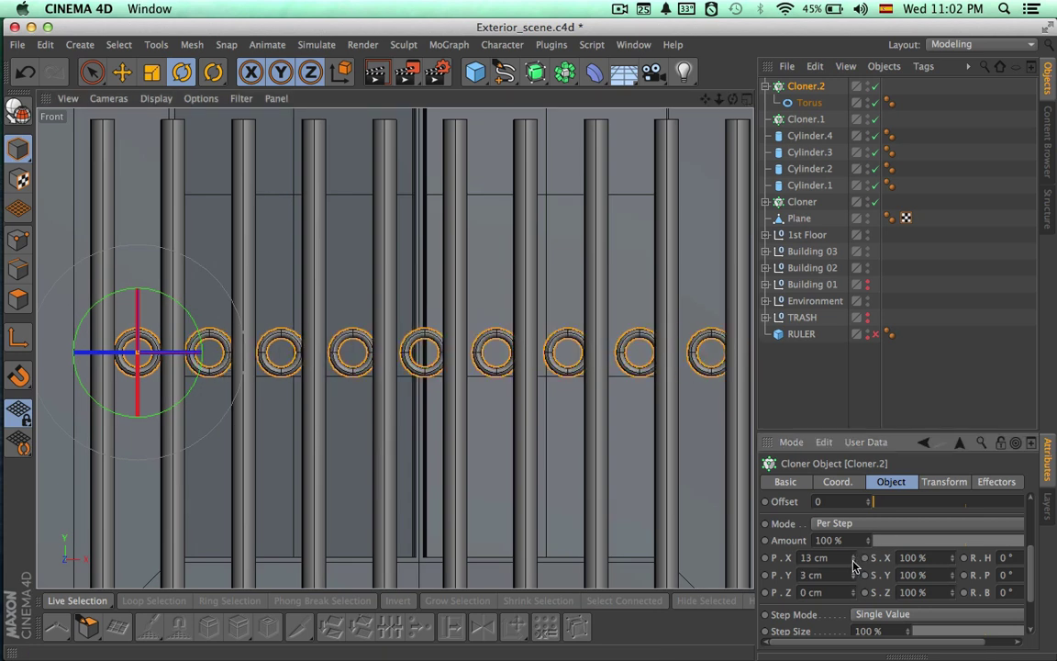
left_click(853, 561)
left_click(853, 558)
mouse_move(640, 498)
right_mouse_down("alt")
mouse_move(604, 498)
mouse_move(635, 496)
right_mouse_up("alt")
middle_click_drag(526, 445, 573, 442, "alt")
right_click_drag(395, 374, 455, 374, "alt")
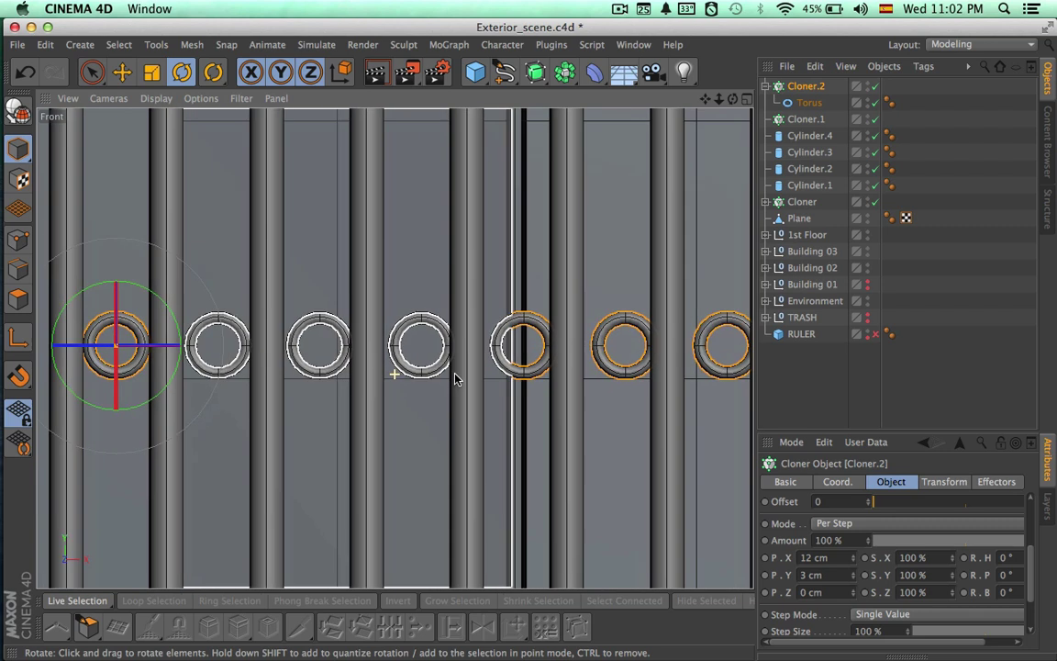
middle_click_drag(454, 378, 500, 385, "alt")
scroll(470, 380, "up", 3)
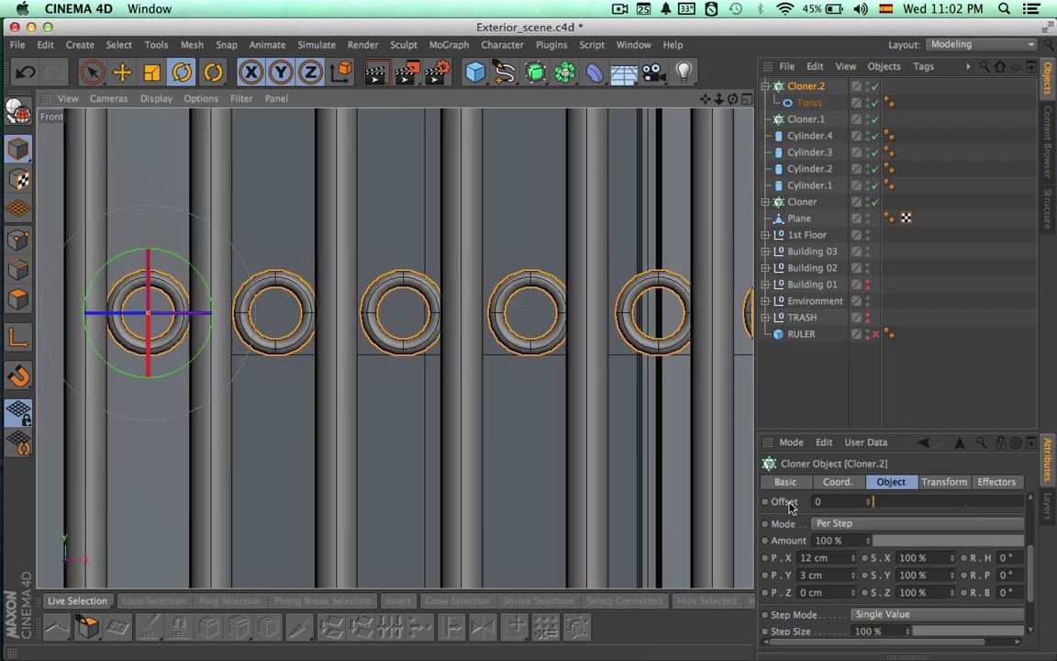
Set the torus cloner's X offset per step to 11.8 cm and check the rings along the whole railing
left_click(837, 560)
type("11.")
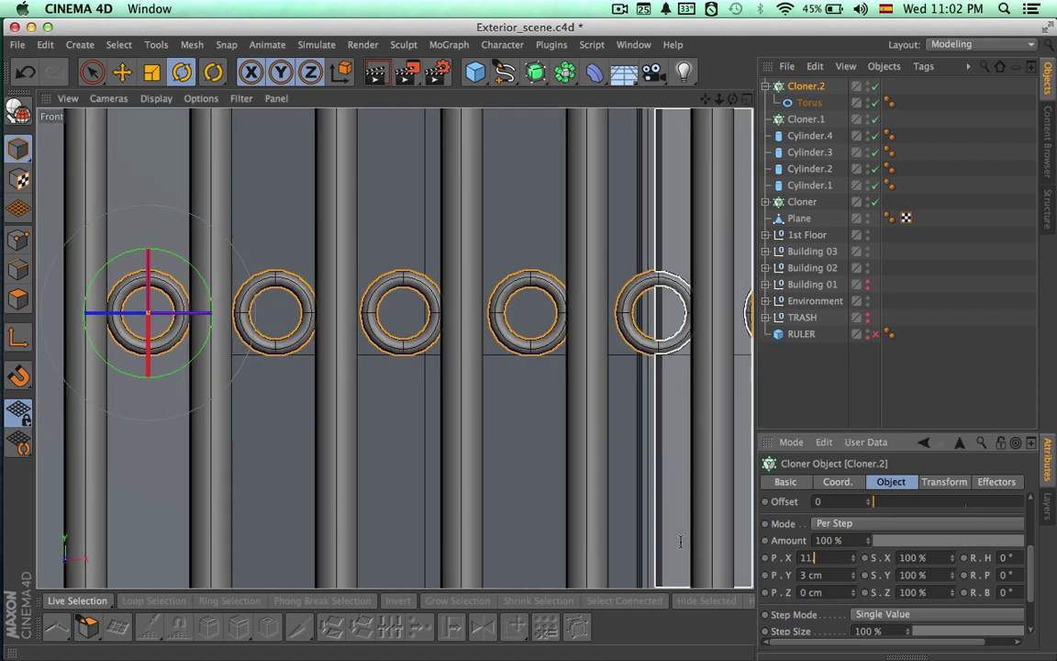
type("8")
key("Return")
scroll(550, 440, "down", 2)
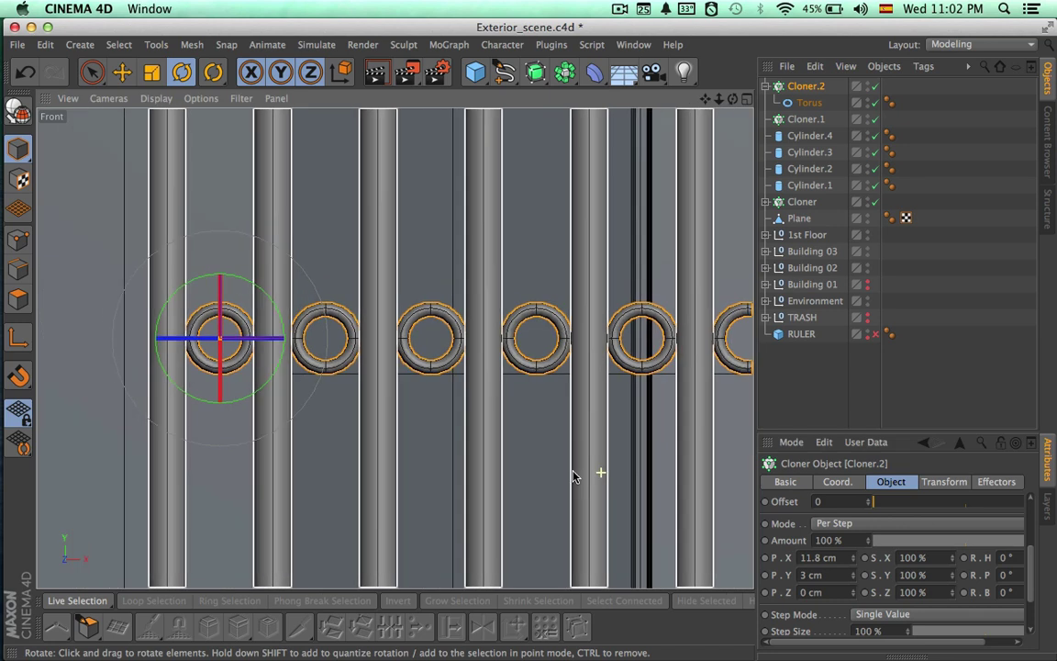
middle_click_drag(540, 400, 51, 417, "alt")
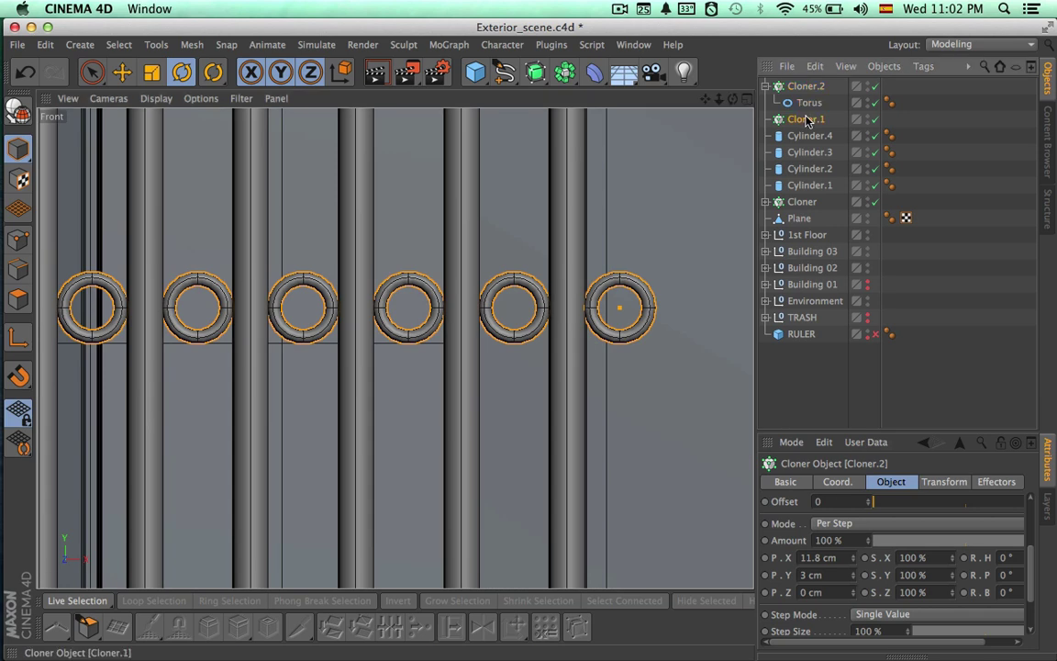
Delete the empty Cloner.1 and set the torus cloner's count to 9
left_click(806, 121)
key("Delete")
left_click(806, 87)
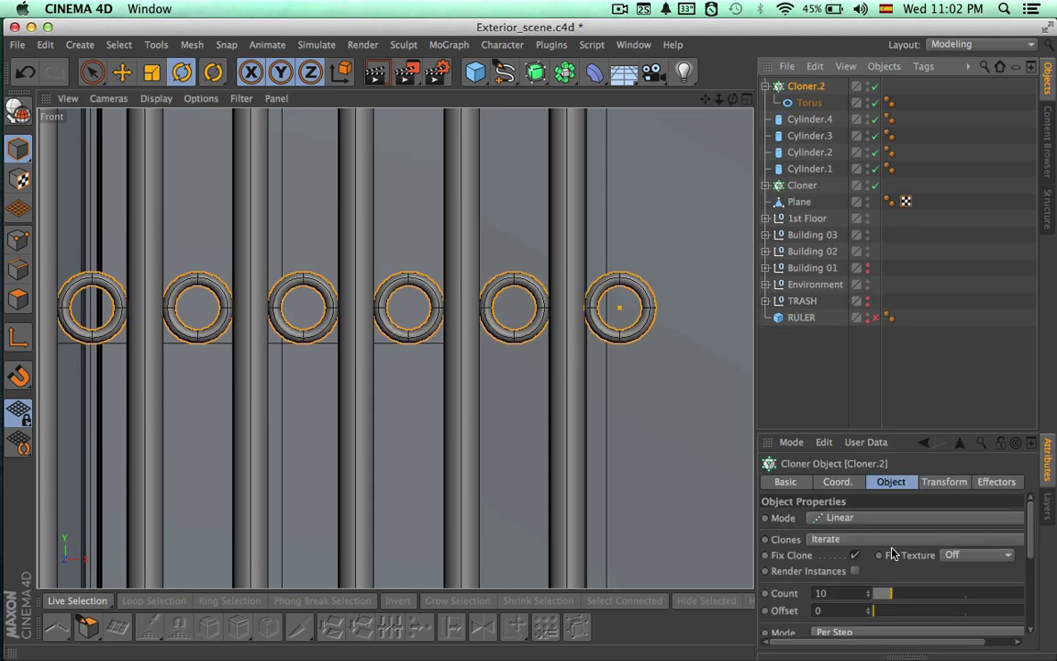
left_click(849, 594)
key("Return")
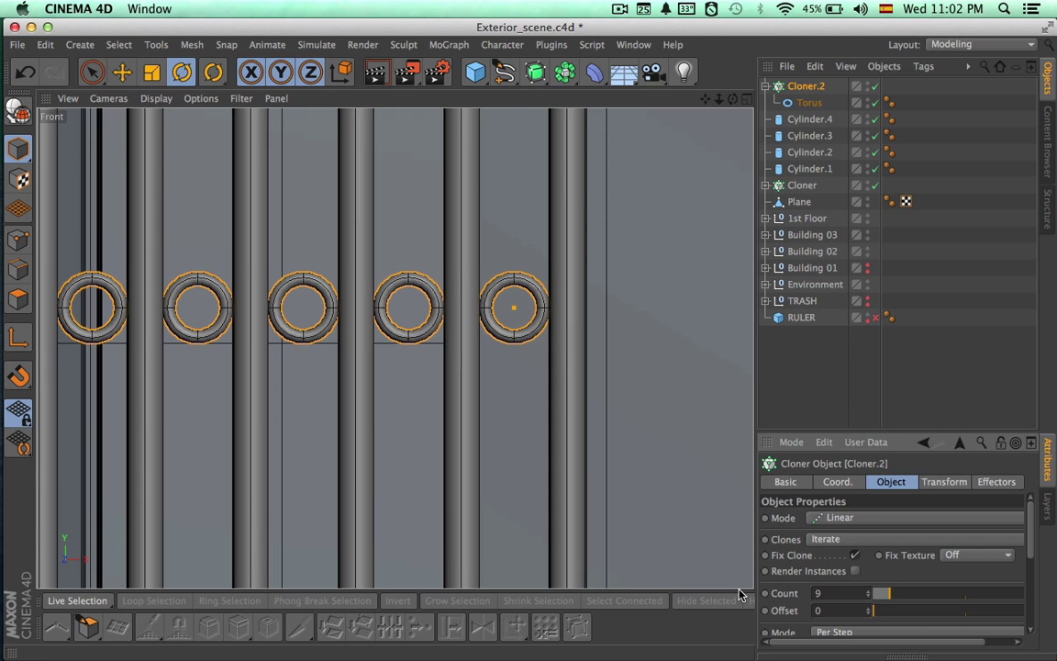
right_click_drag(567, 390, 384, 376, "alt")
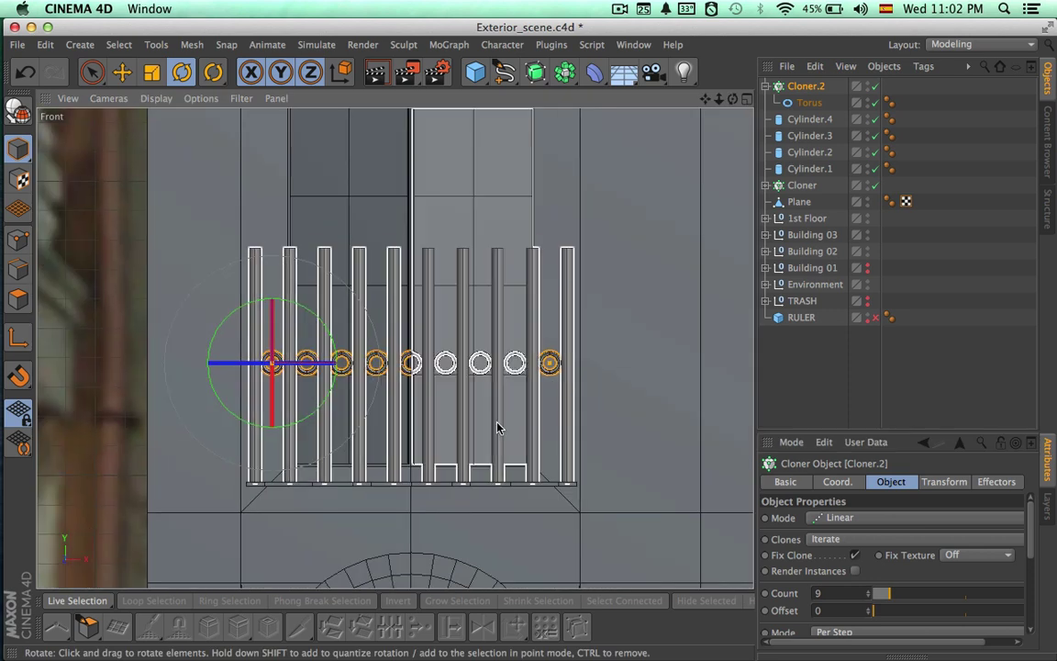
middle_click_drag(447, 379, 480, 345, "alt")
left_click(820, 382)
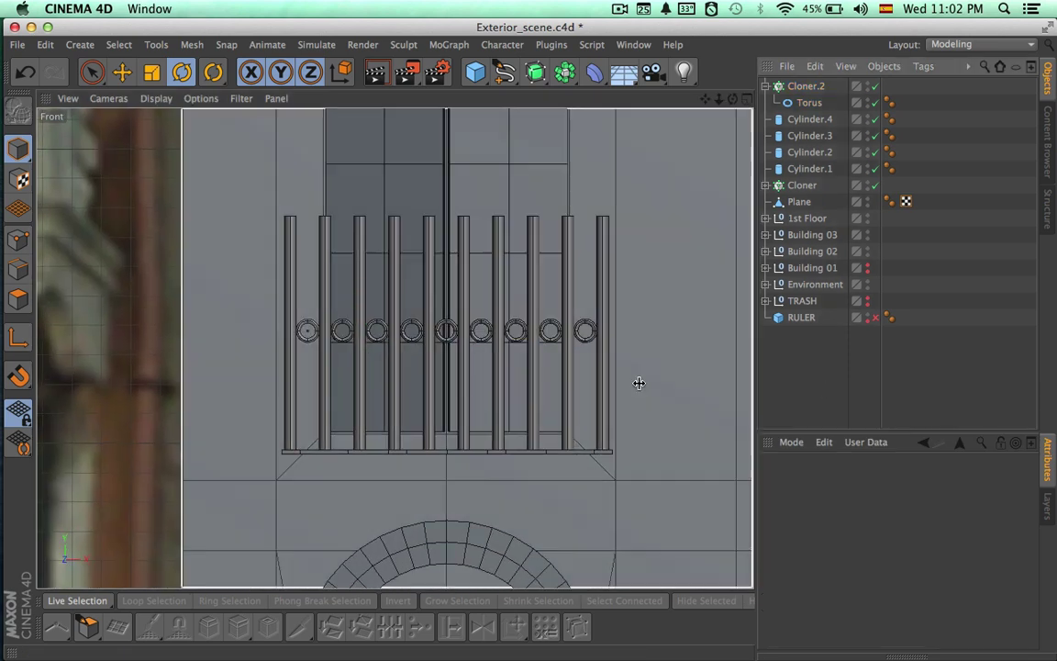
Raise the whole row of torus rings along Y to just below the upper ends of the bars
left_click(803, 87)
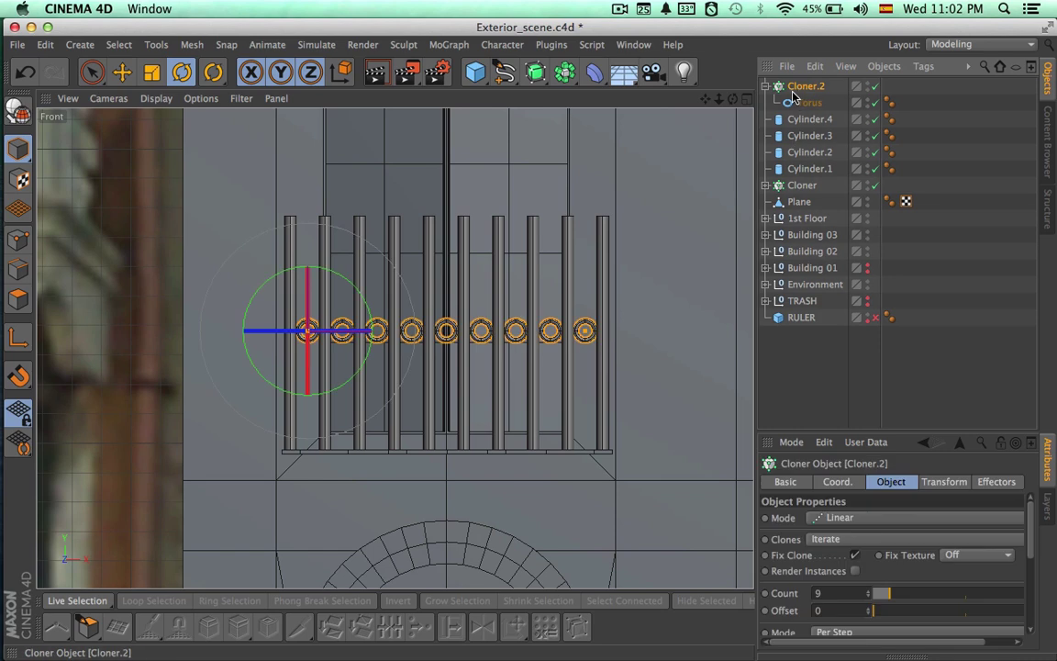
left_click(805, 101)
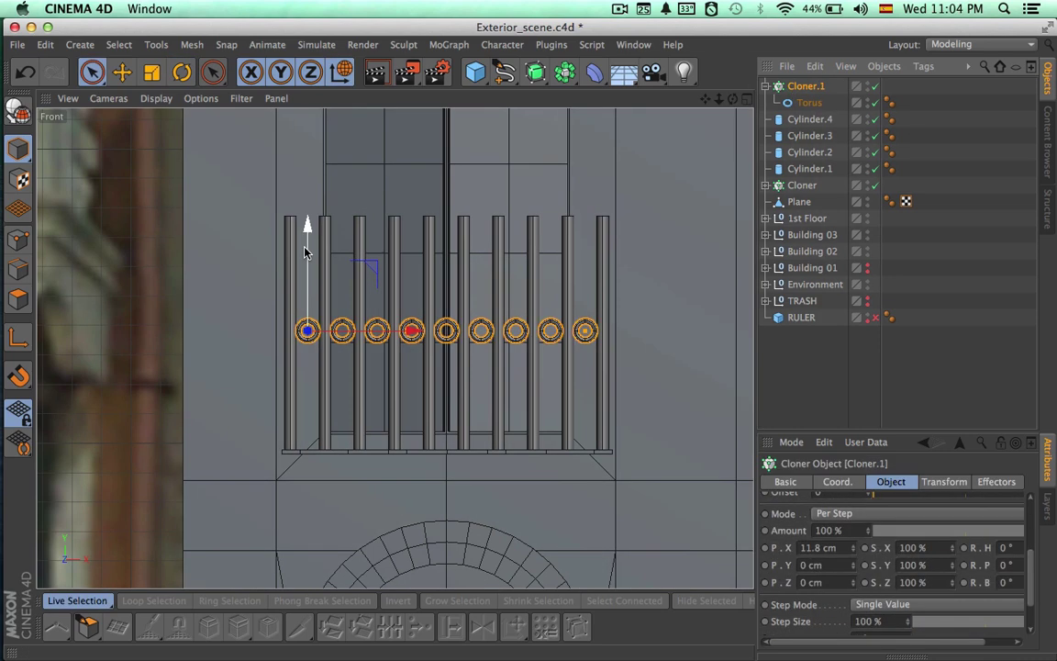
left_click_drag(306, 251, 309, 172)
scroll(347, 274, "up", 5)
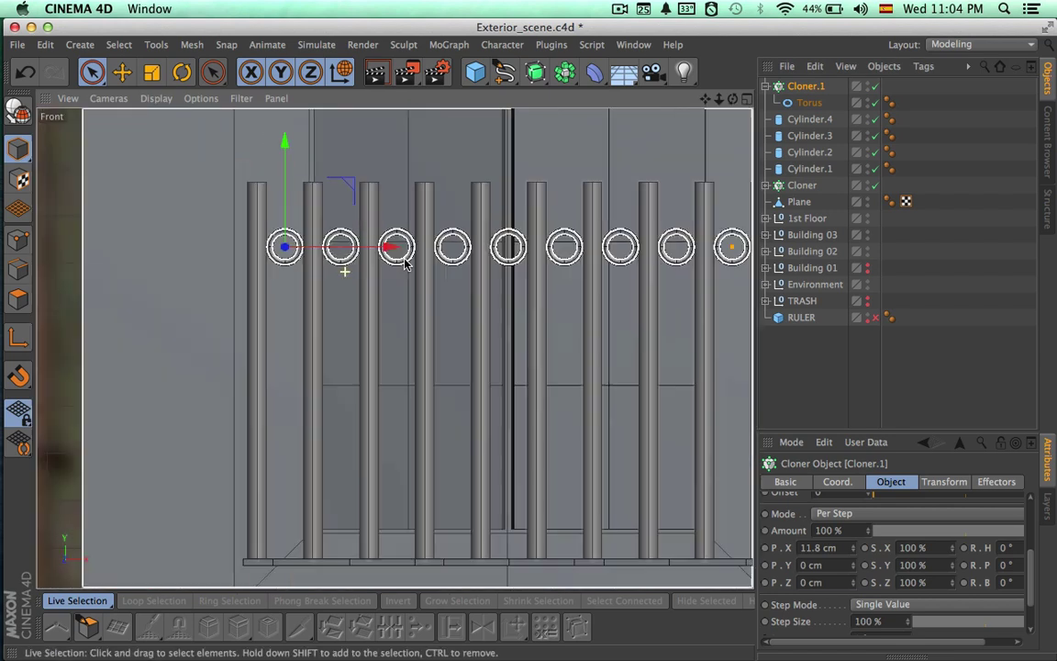
Examine the railing and its rings on the facade in the perspective view with a preview render
left_click(746, 98)
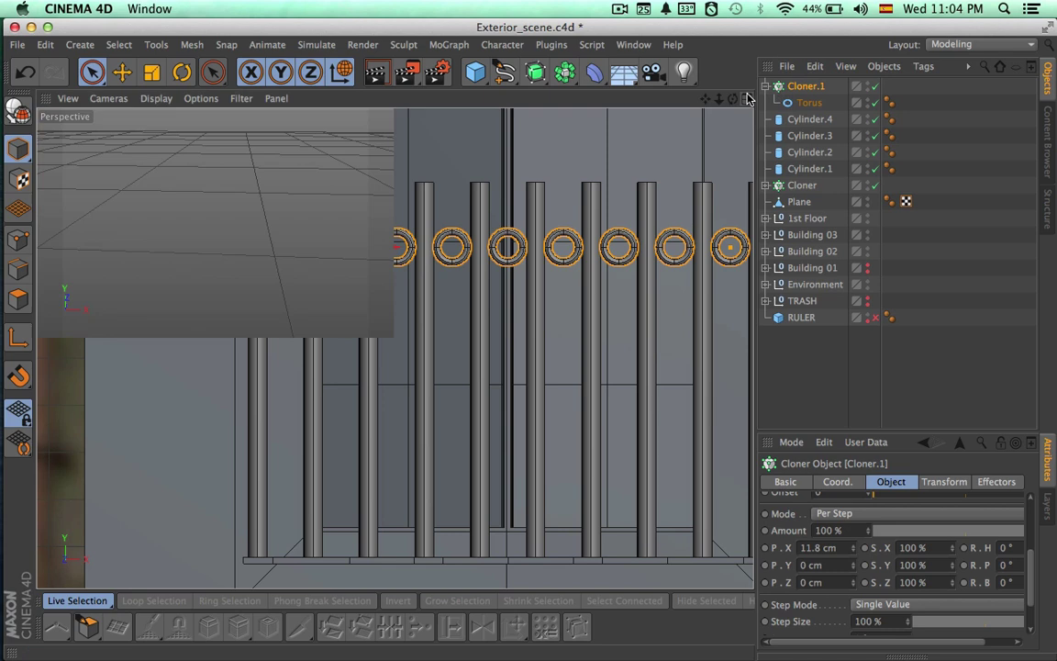
left_click(382, 99)
left_click_drag(526, 239, 583, 198, "alt")
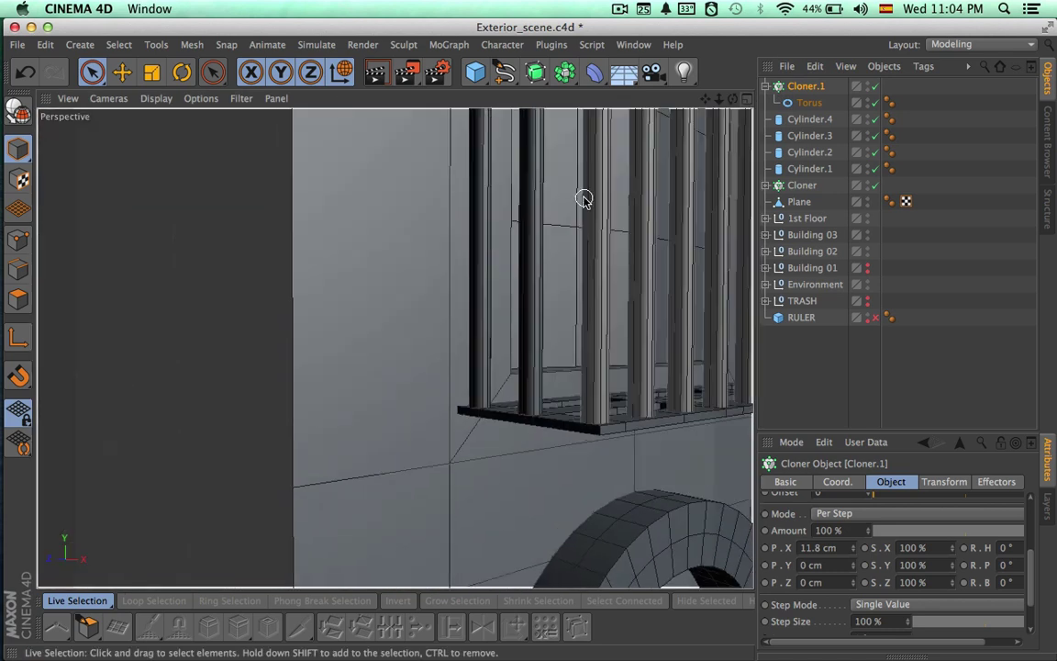
middle_click_drag(525, 281, 397, 379, "alt")
right_click_drag(526, 383, 310, 368, "alt")
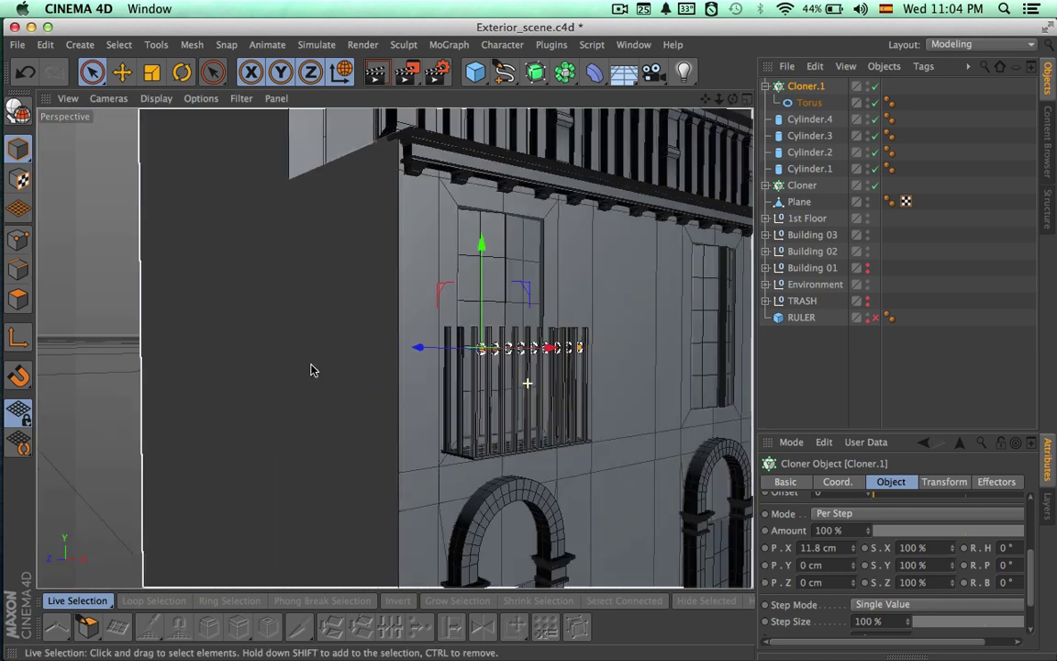
left_click_drag(394, 350, 349, 387, "alt")
middle_click_drag(349, 387, 202, 290, "alt")
mouse_move(350, 345)
left_mouse_down("alt")
mouse_move(305, 343)
mouse_move(323, 314)
left_mouse_up("alt")
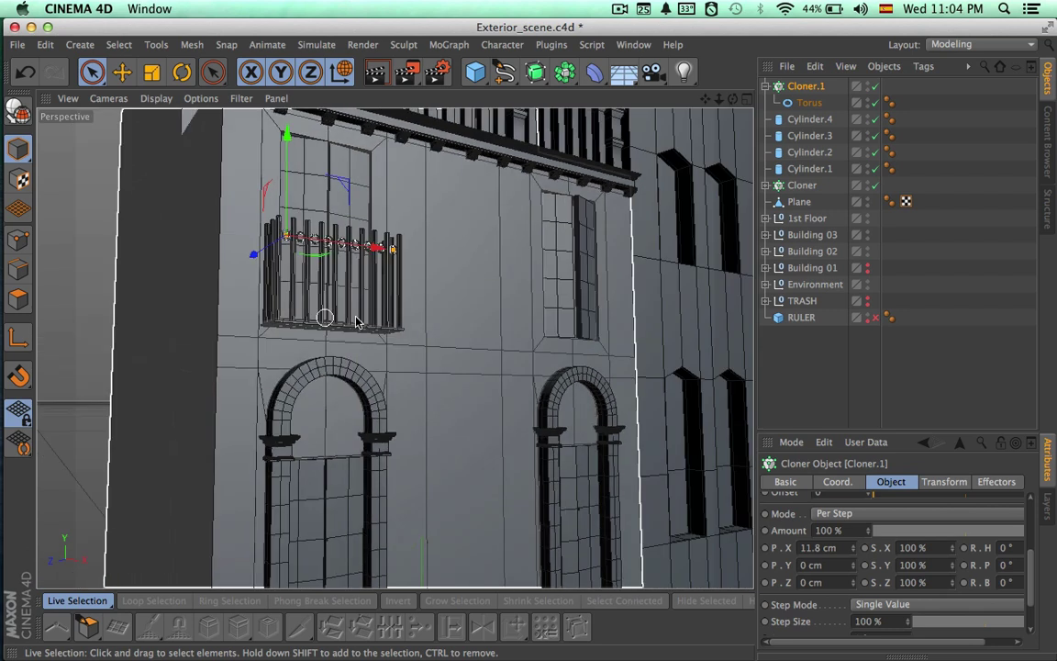
key("super+r")
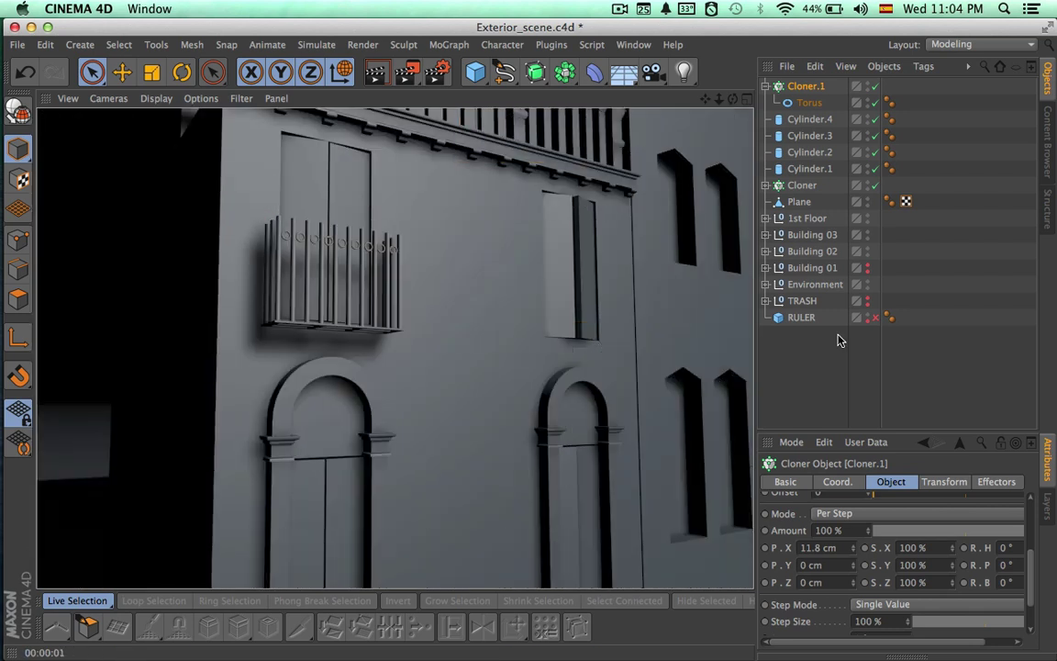
Lower the torus ring row along Y to about the middle of the bars
left_click(806, 103)
left_click(804, 87)
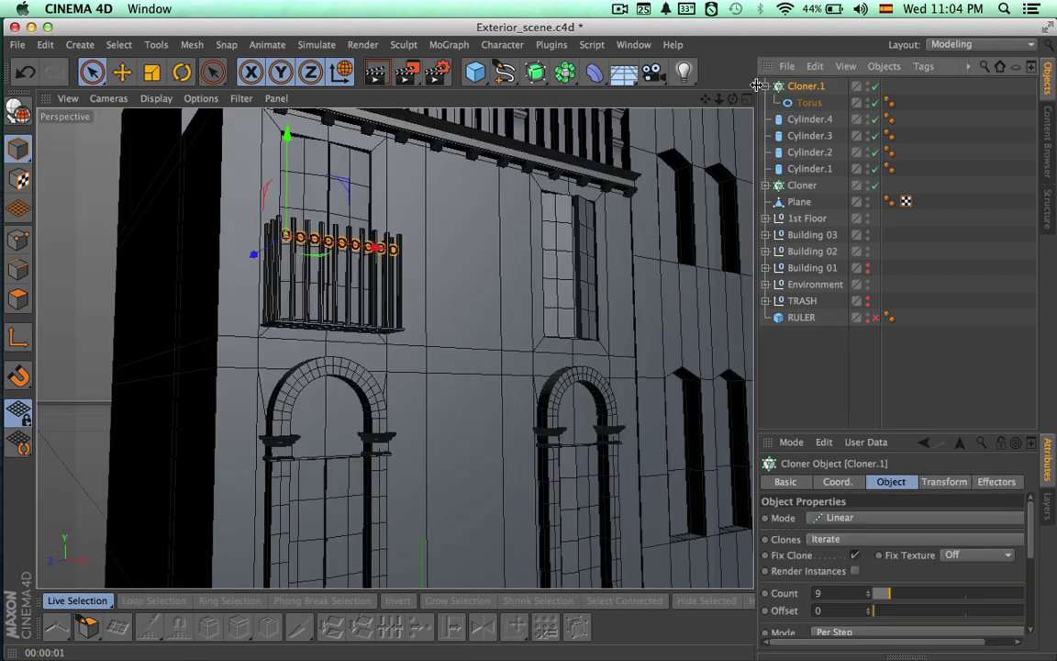
left_click(747, 101)
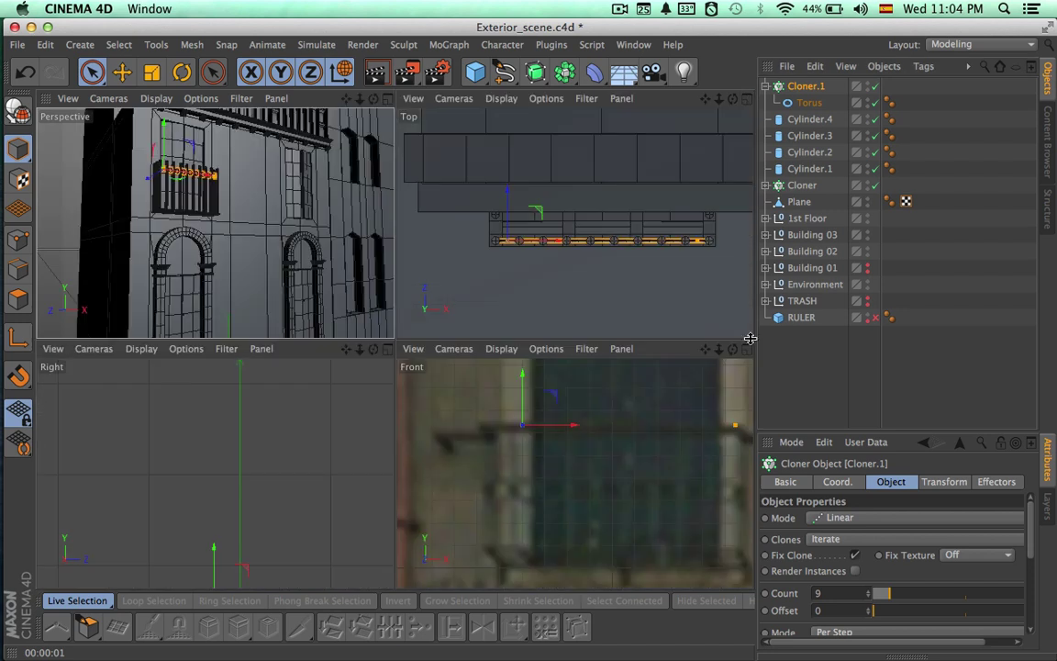
left_click(746, 348)
right_click_drag(578, 401, 551, 401, "alt")
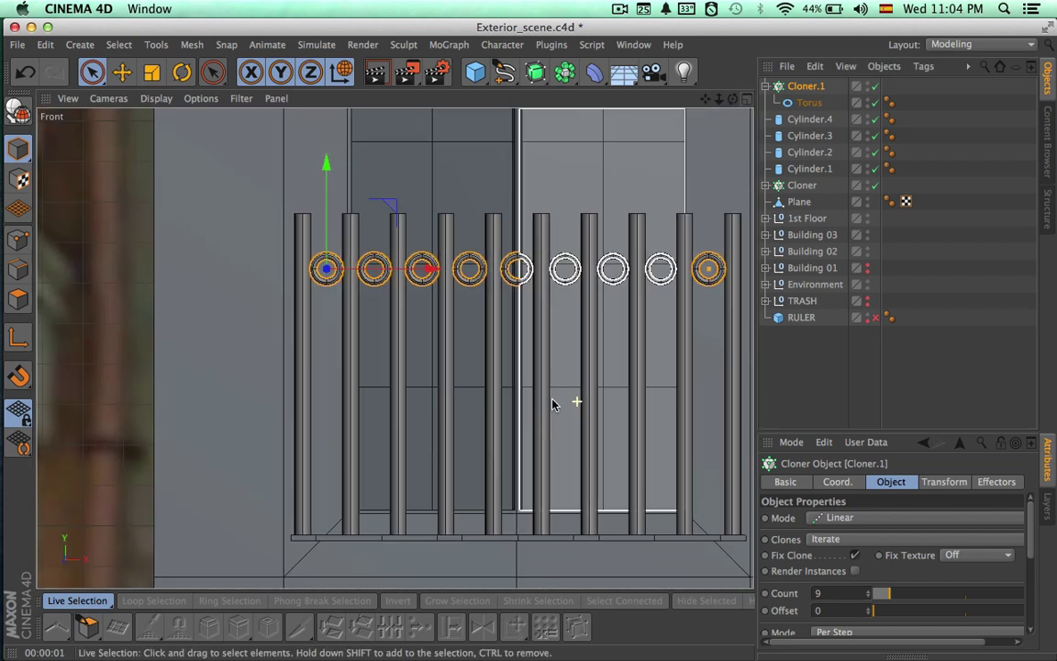
left_click_drag(325, 210, 327, 326)
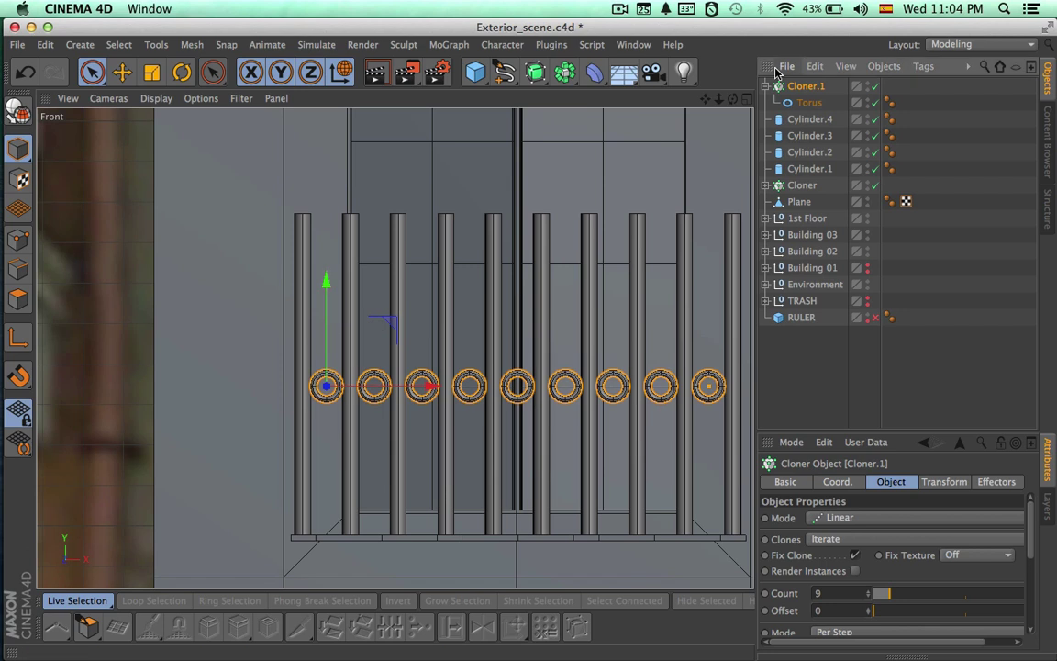
Duplicate the torus ring row twice, placing one copy in the upper part of the bars and the other near the ledge
key("ctrl+c")
key("ctrl+v")
left_click_drag(333, 289, 328, 188)
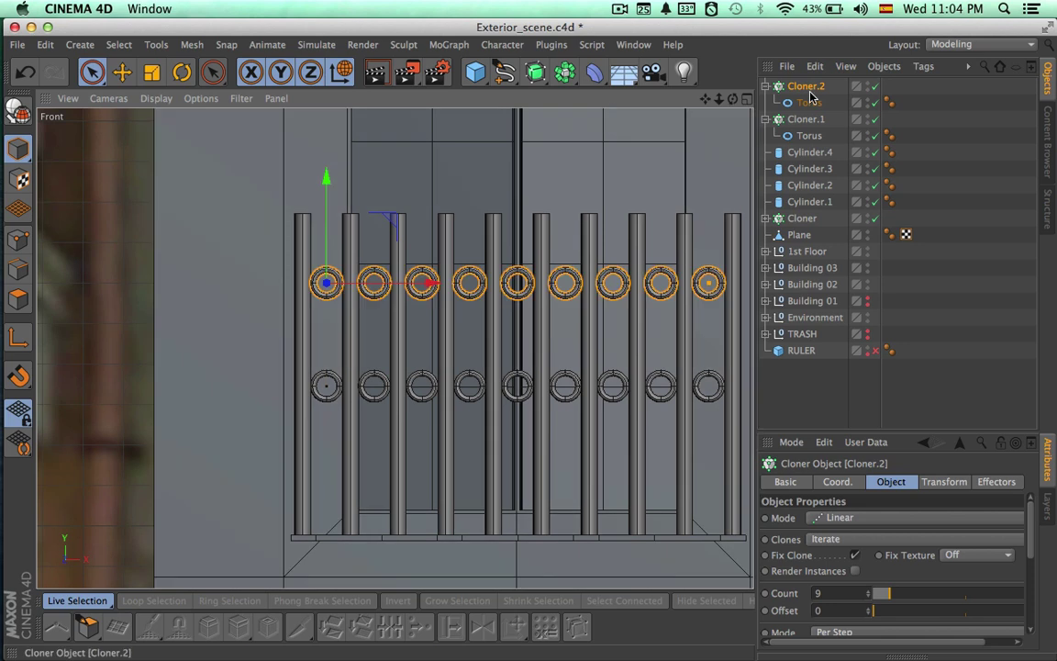
key("ctrl+c")
key("ctrl+v")
left_click_drag(326, 179, 319, 391)
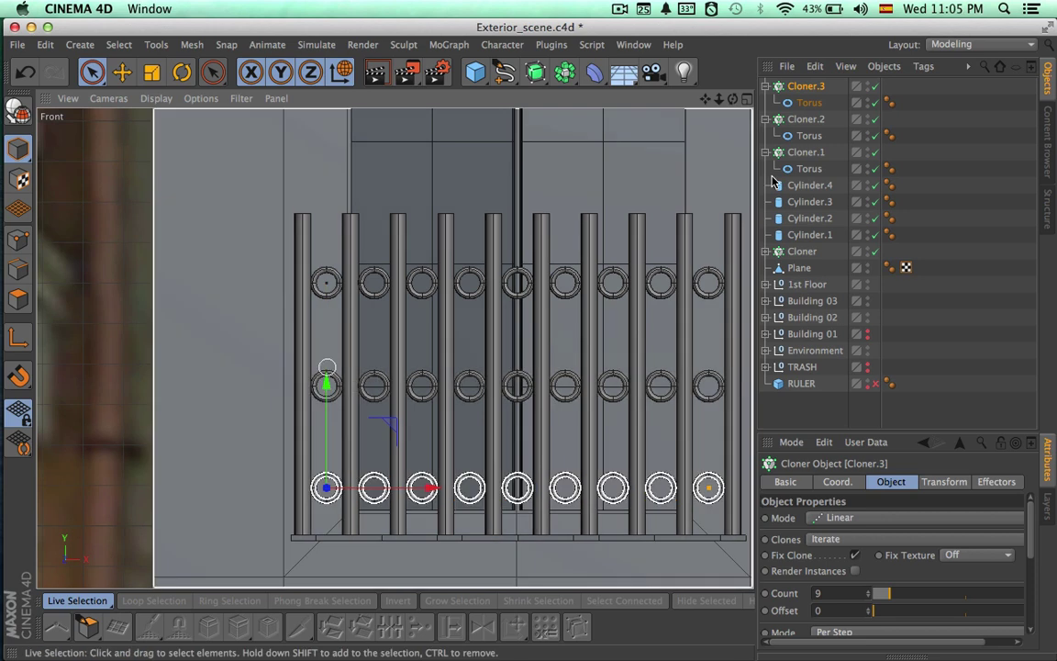
Raise all three torus ring rows slightly along Y and check the railing on the facade with a preview render
left_click(803, 156, "shift")
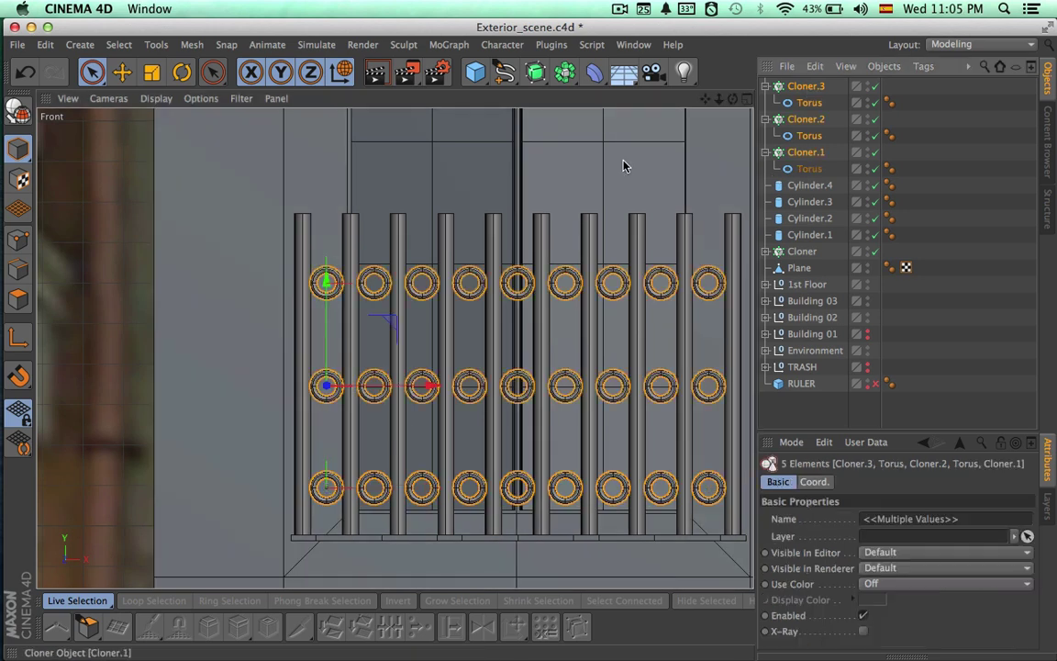
left_click_drag(328, 281, 326, 269)
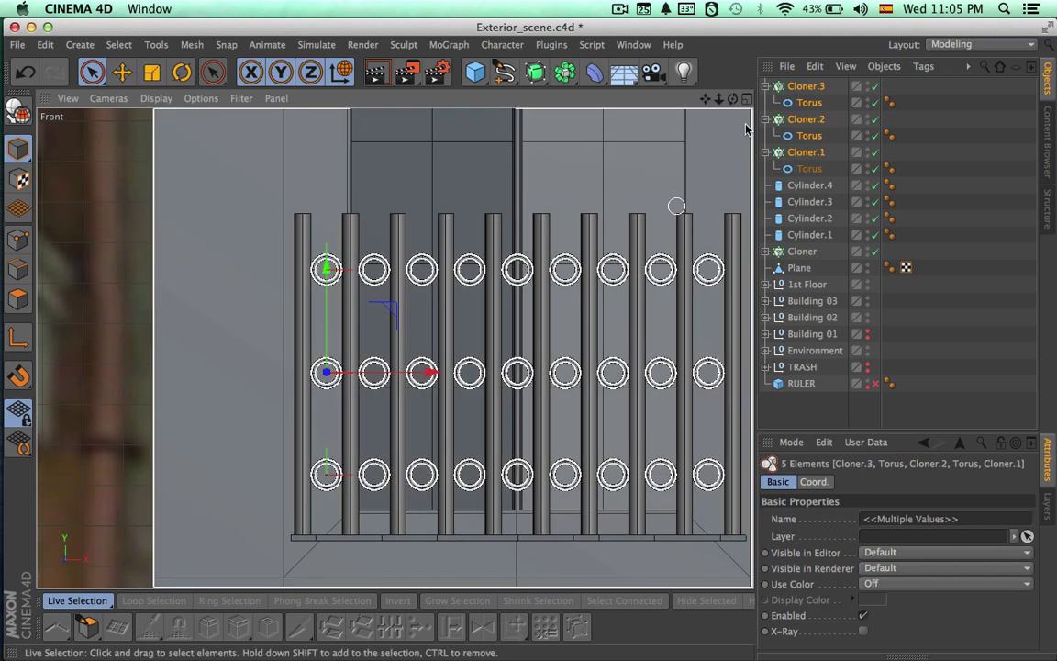
left_click(746, 99)
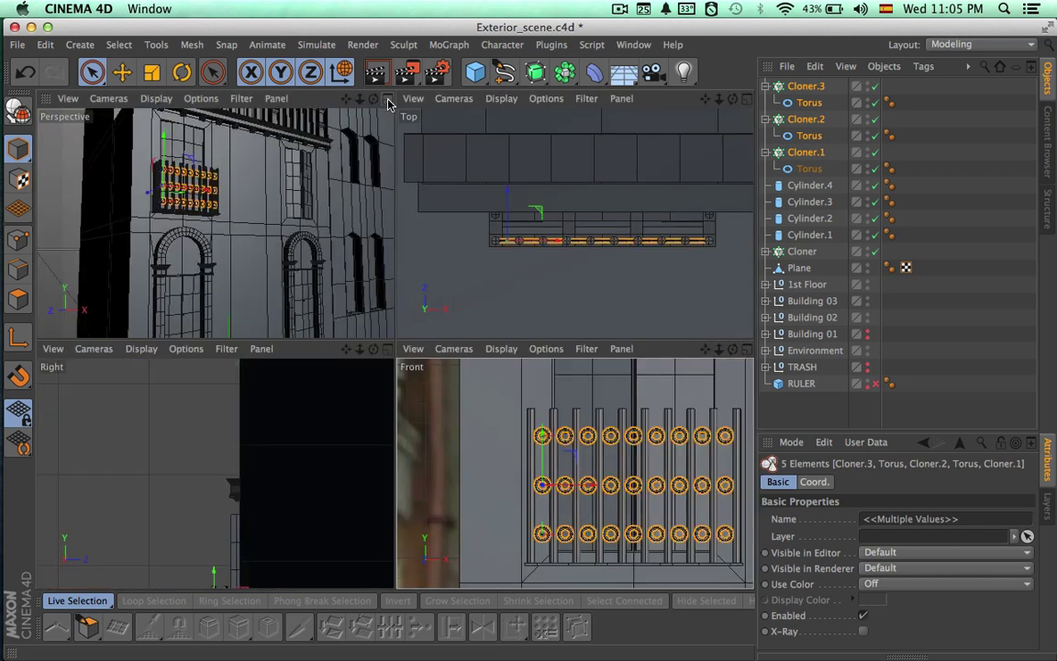
left_click(387, 99)
left_click(945, 331)
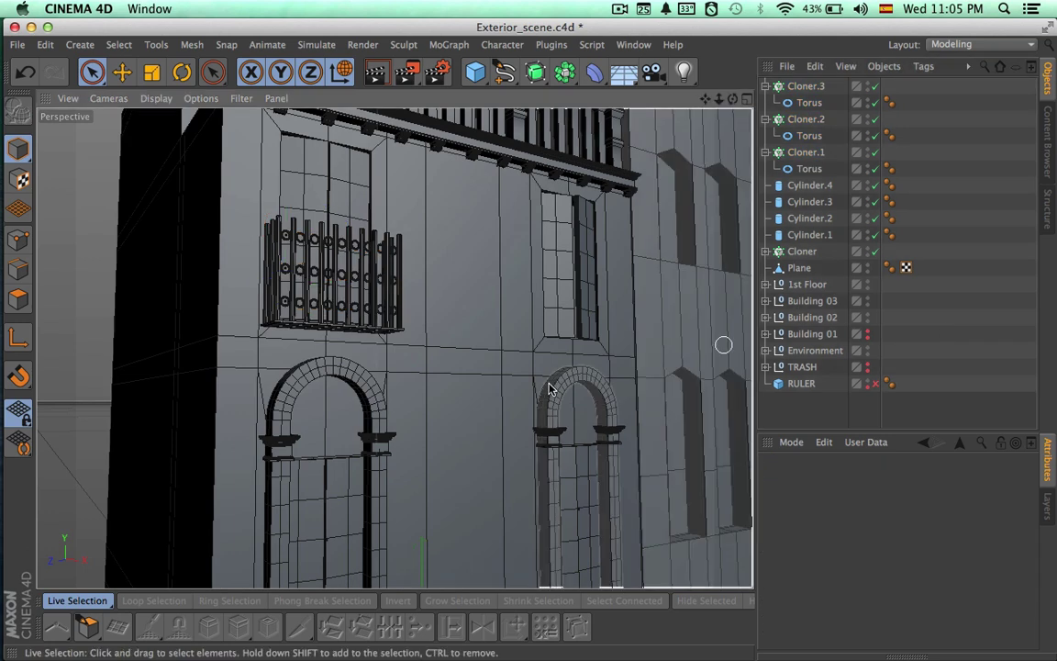
right_click_drag(548, 383, 473, 384, "alt")
middle_click_drag(567, 393, 488, 328, "alt")
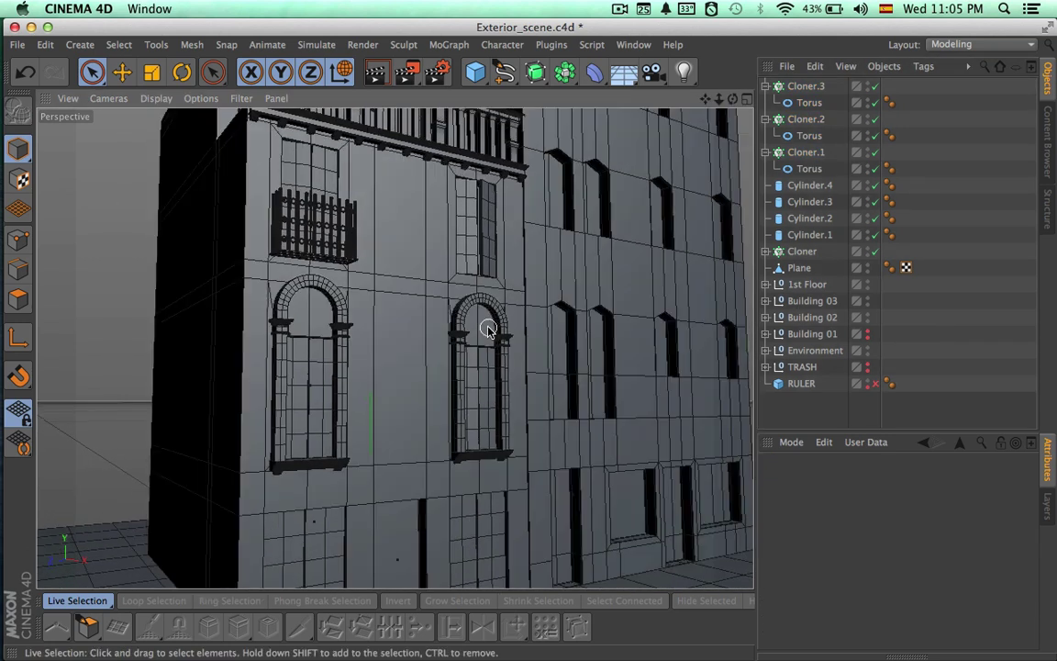
key("ctrl+r")
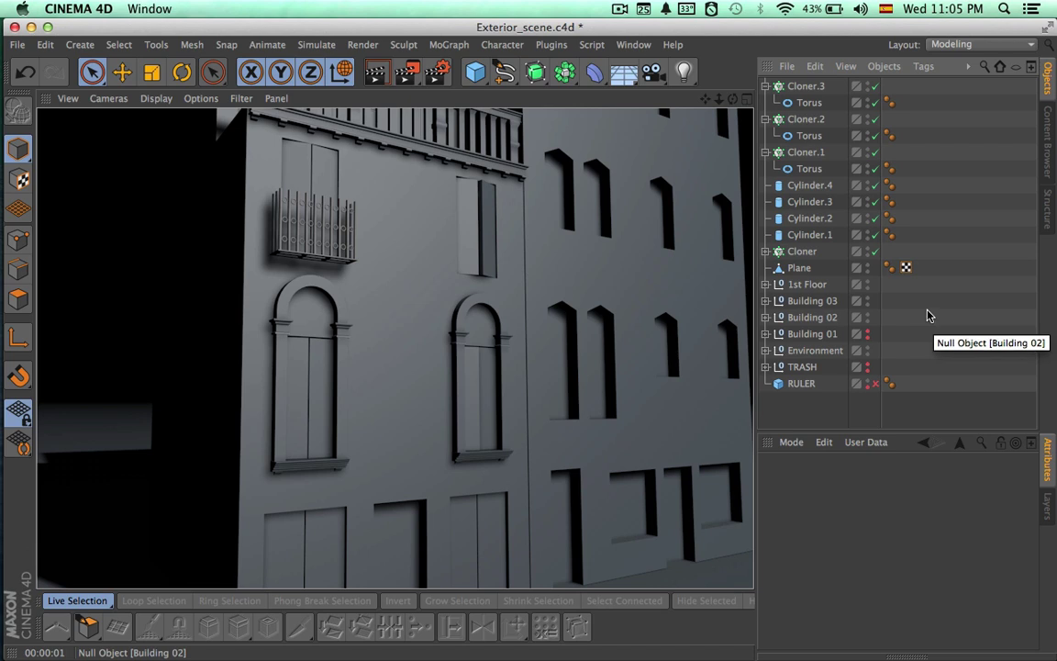
Collapse the three torus cloners in the object hierarchy
left_click(766, 87)
left_click(766, 103)
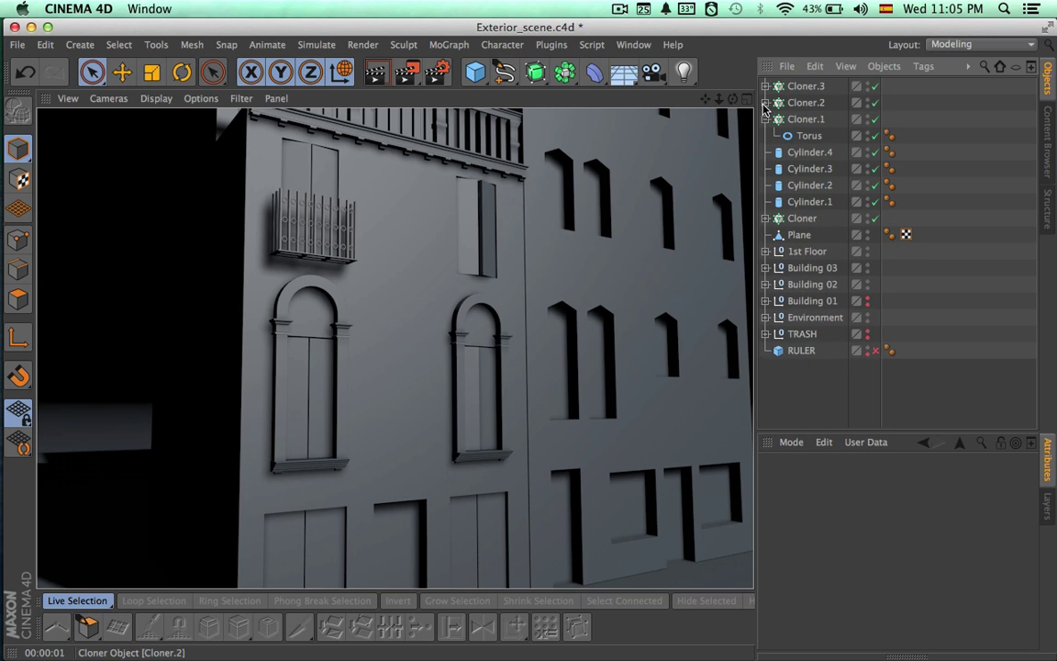
left_click(766, 119)
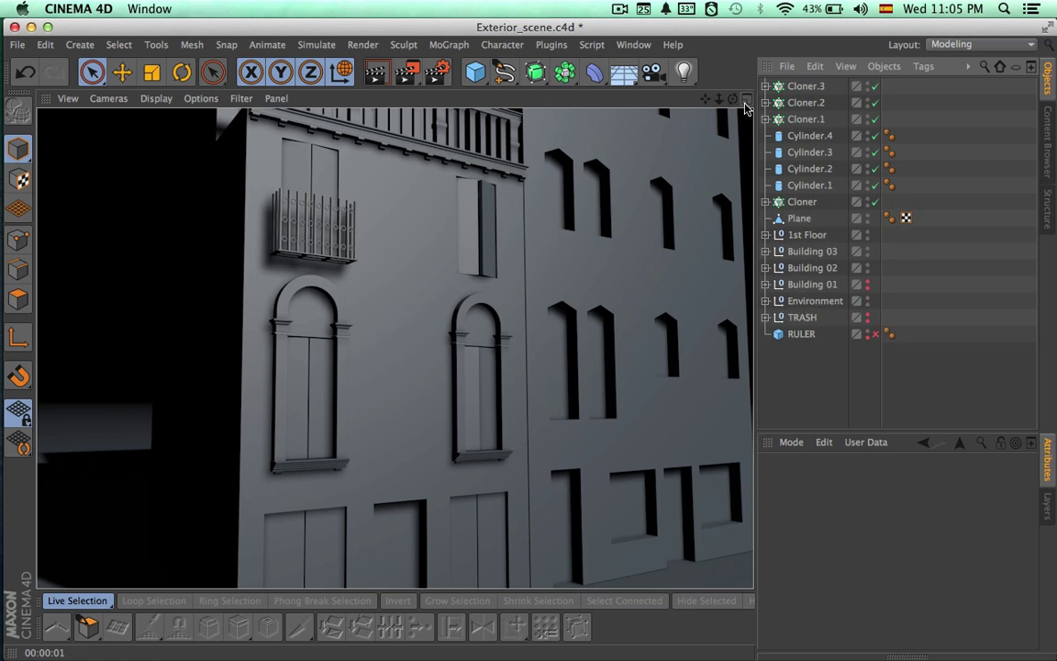
Duplicate the slotted ledge Plane below the railing
left_click(745, 101)
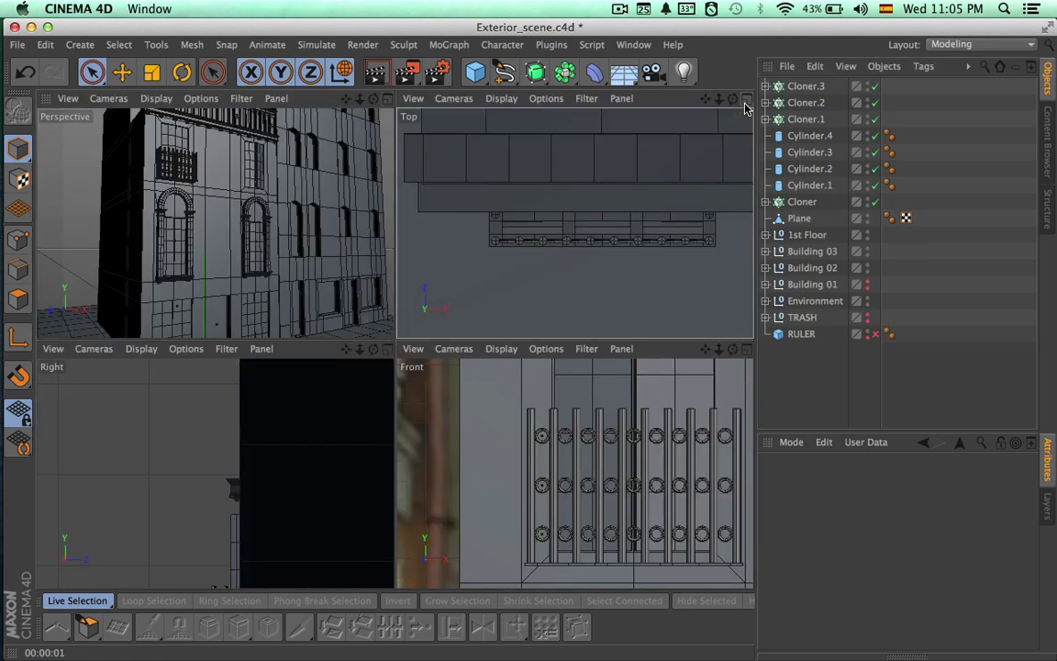
left_click(746, 101)
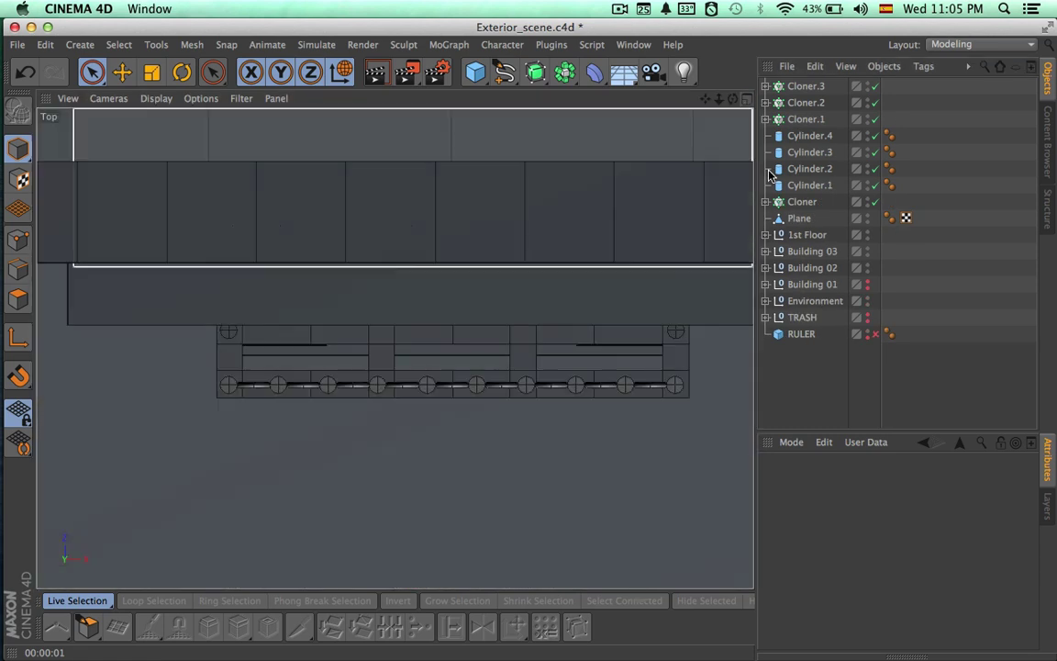
left_click(795, 218)
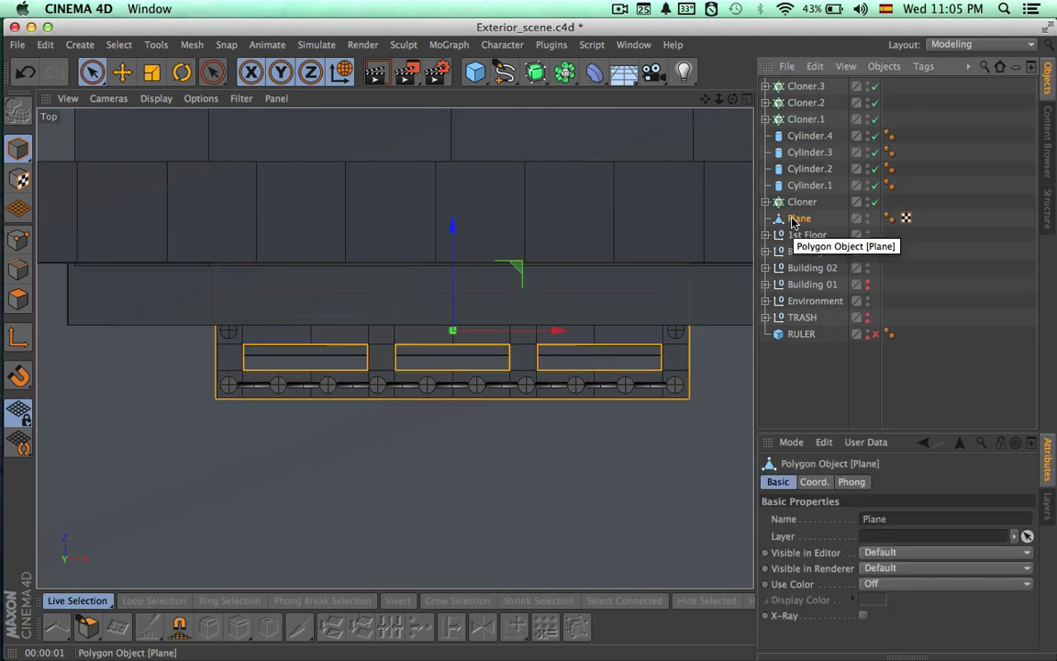
key("super+c")
key("super+v")
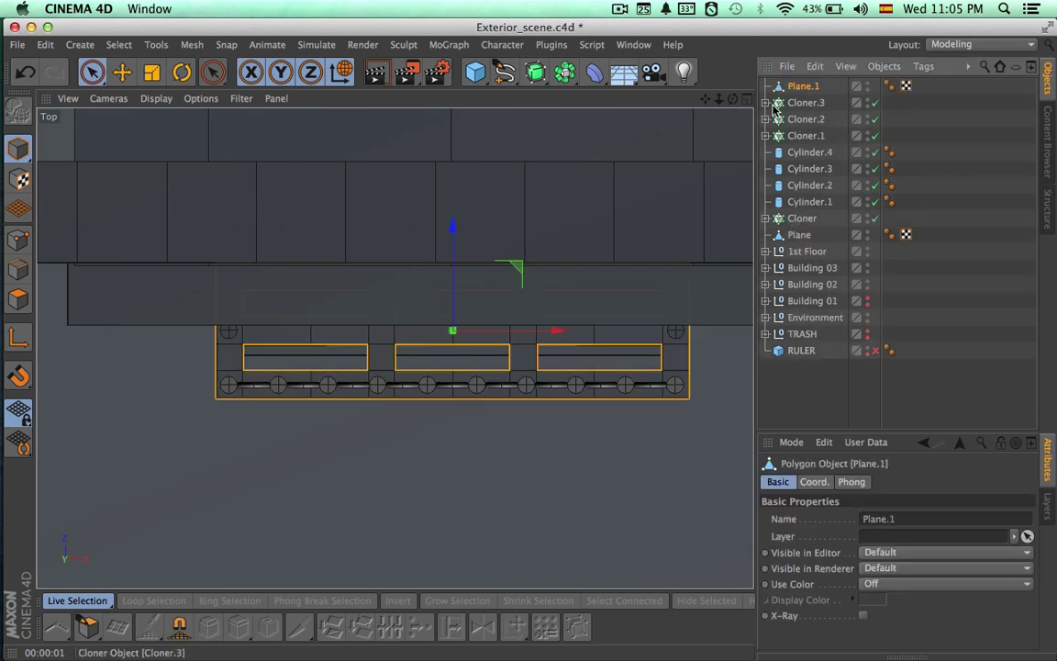
Raise the copied ledge along Y until it caps the upper ends of the railing bars
left_click(746, 101)
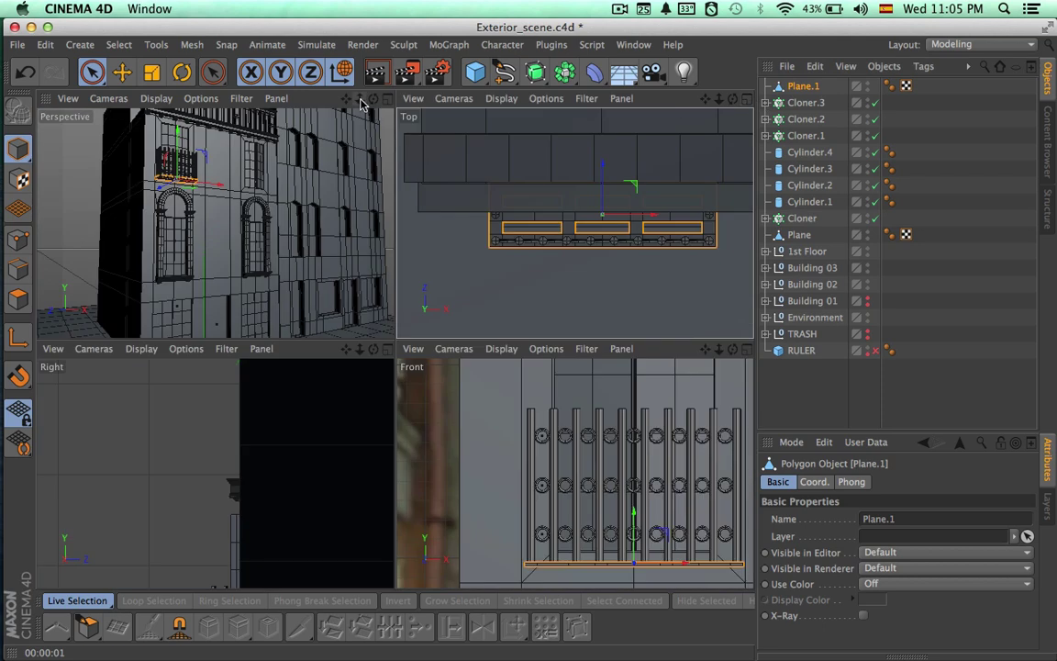
left_click(386, 100)
scroll(468, 171, "up", 5)
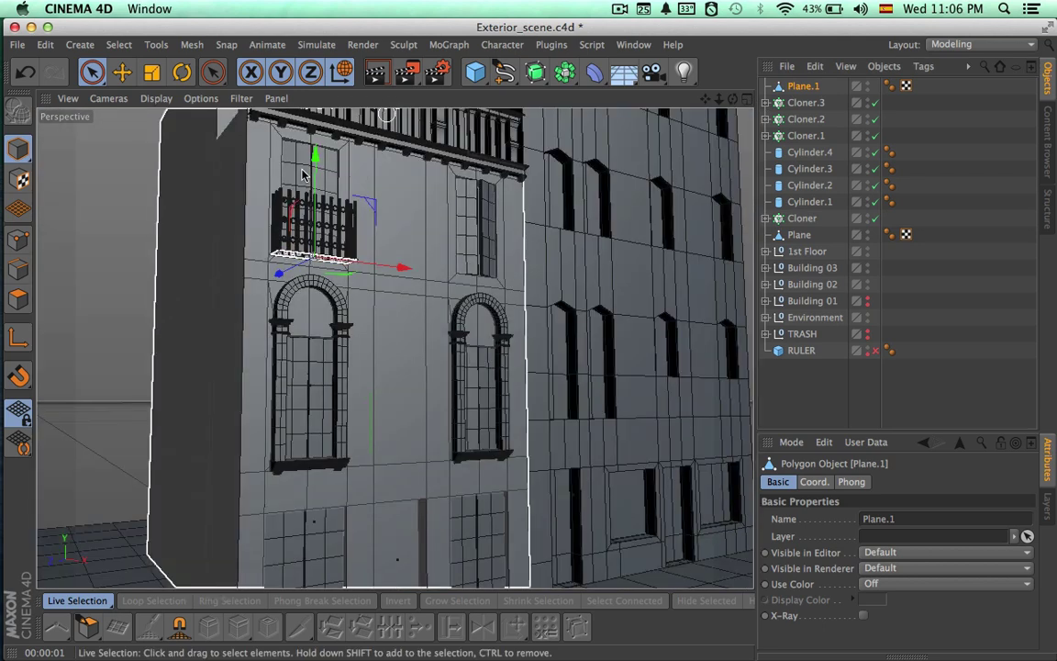
right_click_drag(468, 171, 588, 177, "alt")
middle_click_drag(450, 252, 650, 249, "alt")
left_click_drag(377, 315, 382, 155)
right_click_drag(311, 201, 478, 207, "alt")
left_click_drag(467, 249, 438, 398, "alt")
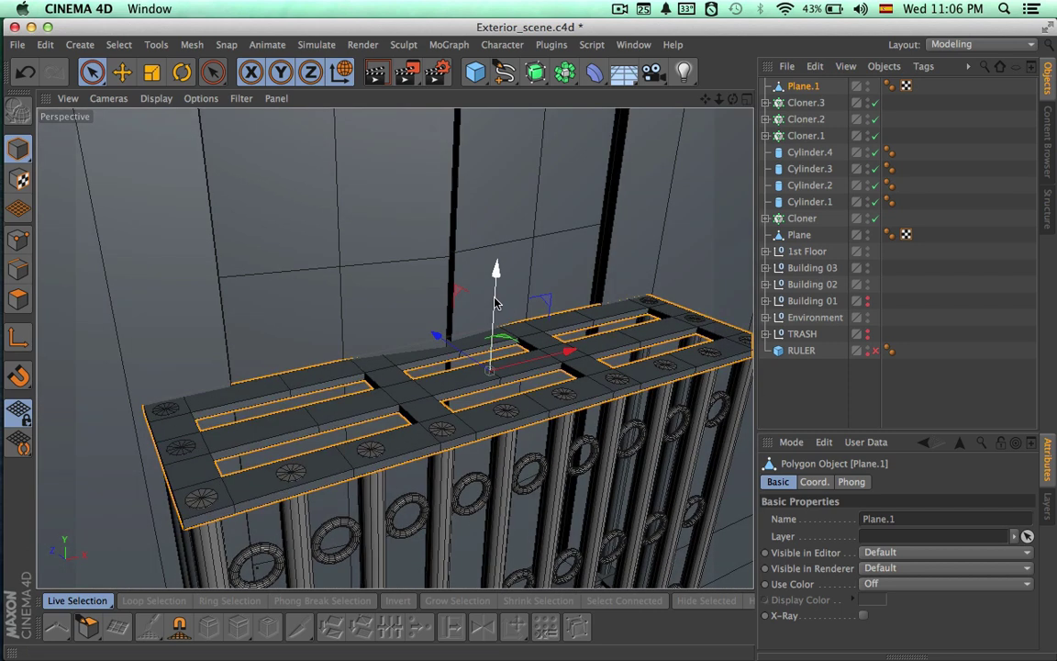
left_click_drag(496, 303, 495, 298)
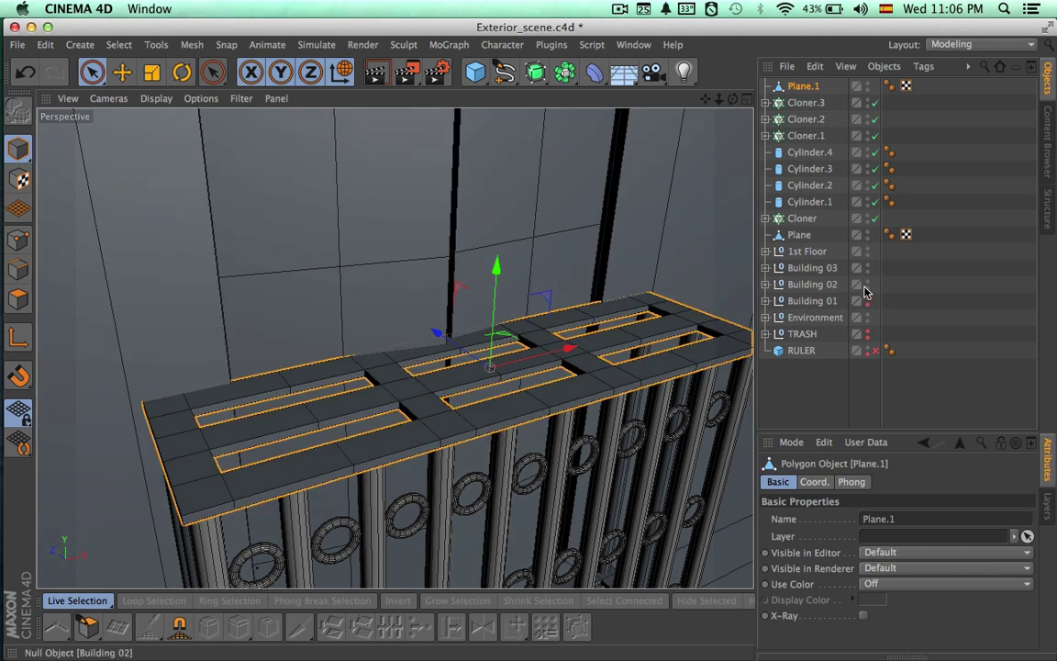
Hide Building 02 and delete the points of the copied ledge's inner strips in the section at one end
left_click_drag(867, 285, 867, 301)
left_click_drag(577, 406, 224, 339, "alt")
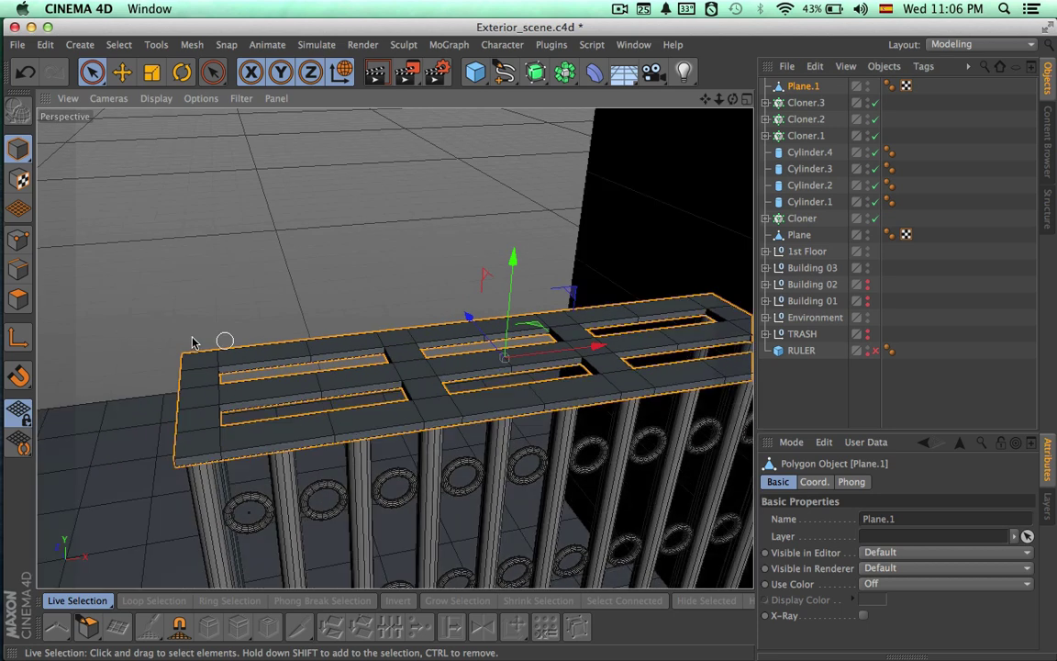
left_click(20, 284)
left_click(19, 239)
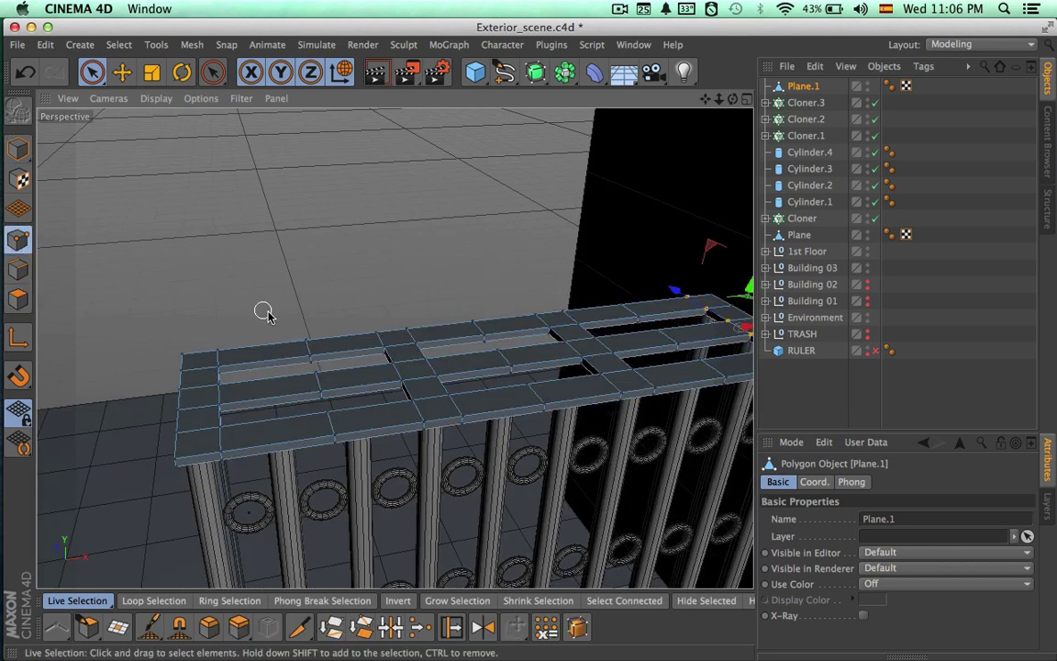
key("space")
key("space")
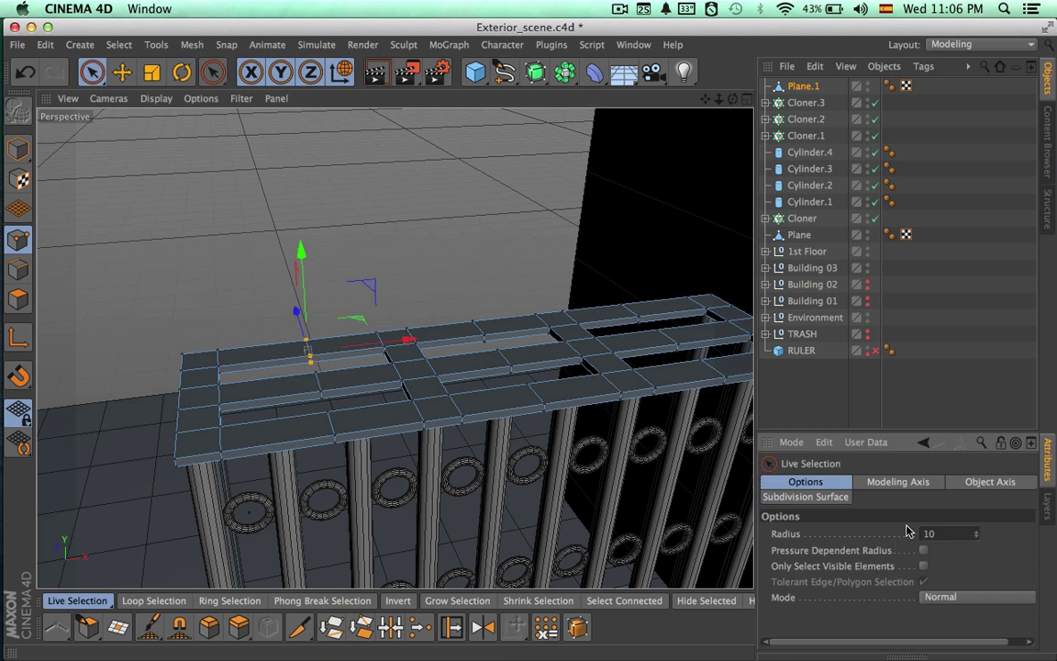
key("Delete")
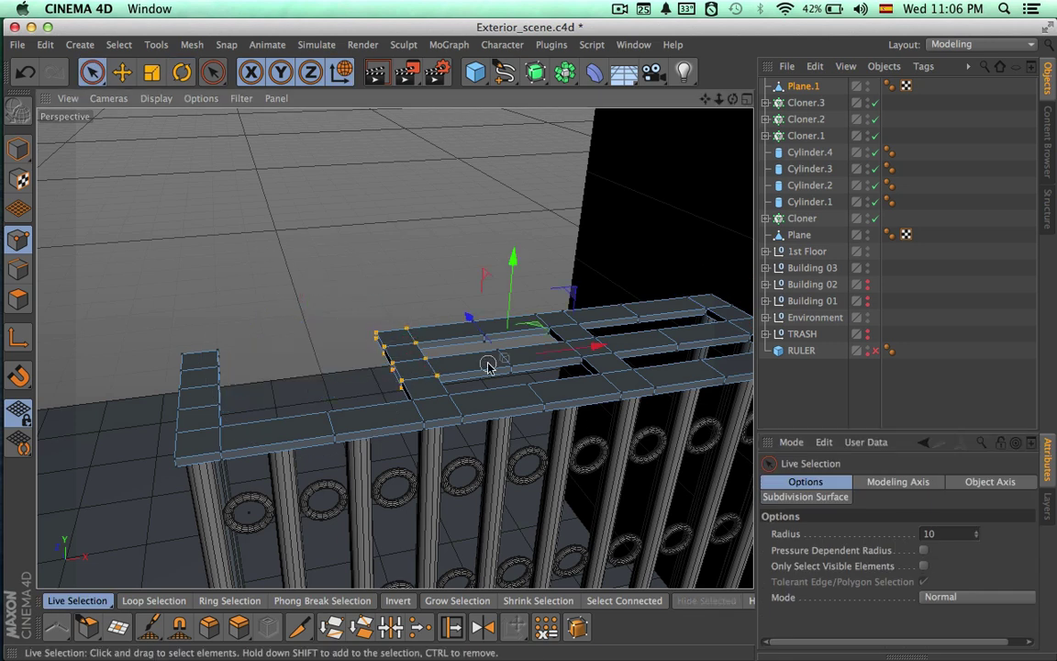
Delete the remaining inner points of the copied ledge, leaving a U-shaped handrail over the bars
left_click_drag(456, 314, 491, 266, "alt")
left_click(525, 299)
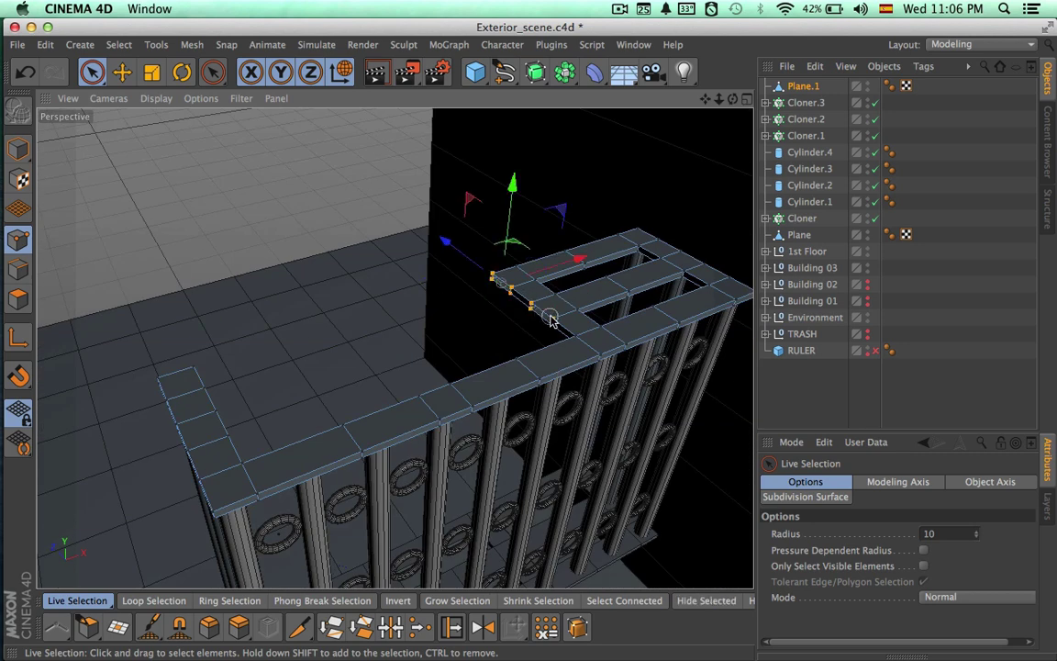
key("Delete")
left_click_drag(542, 259, 592, 278, "alt")
left_click_drag(484, 264, 504, 280, "alt")
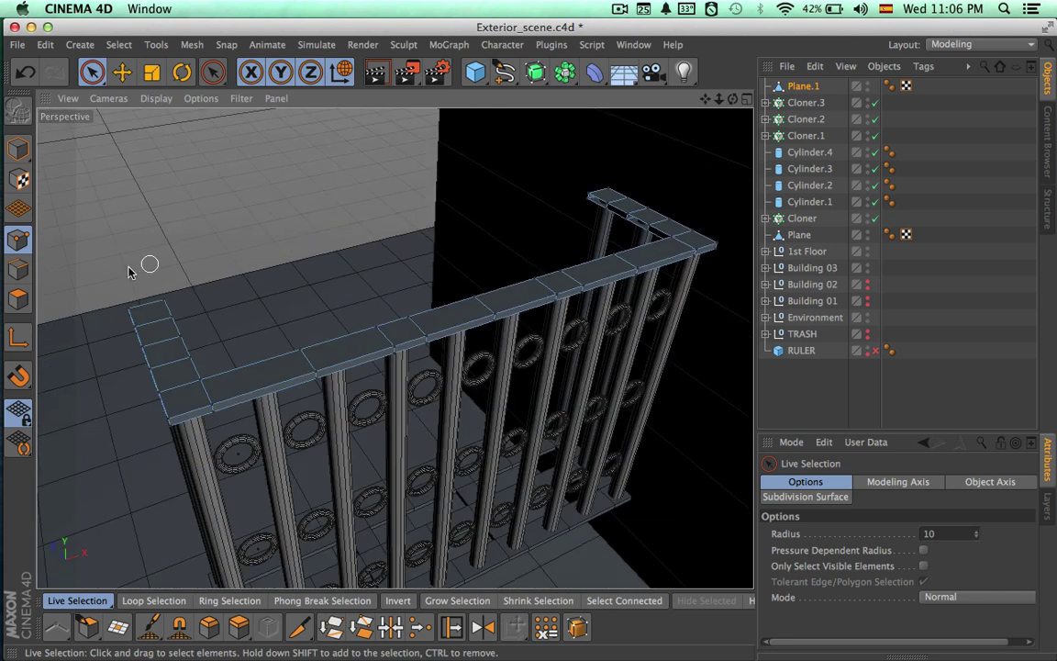
Close the open polygon holes on the inner side of the handrail's first short arm with Close Polygon Hole
left_click(19, 298)
left_click(151, 314)
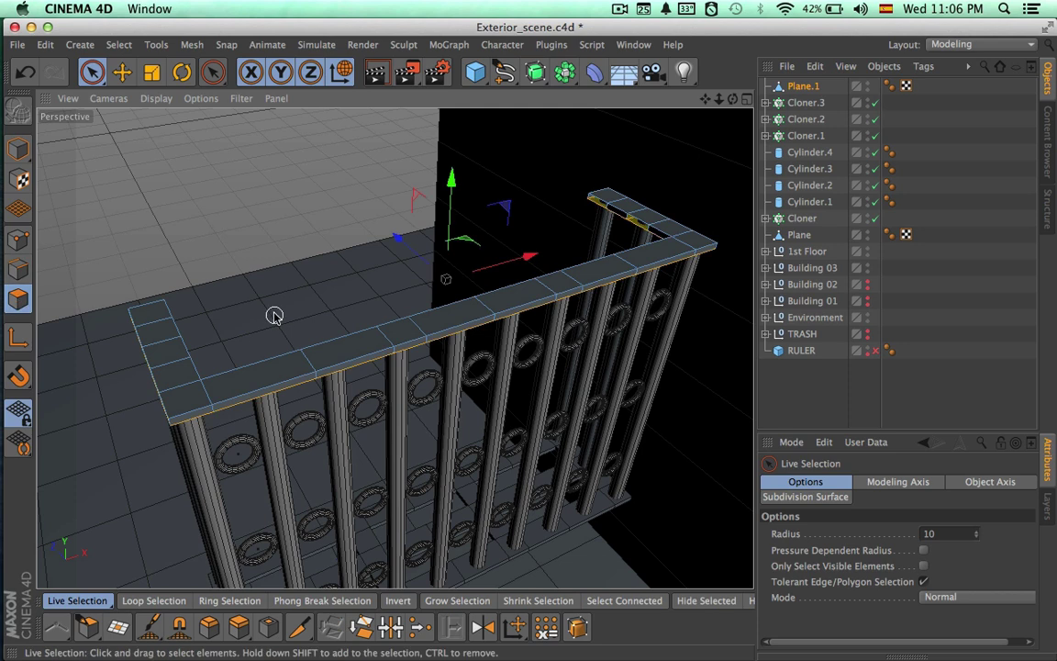
mouse_move(341, 310)
left_mouse_down("alt")
mouse_move(396, 332)
mouse_move(340, 310)
left_mouse_up("alt")
right_click_drag(568, 221, 603, 230, "alt")
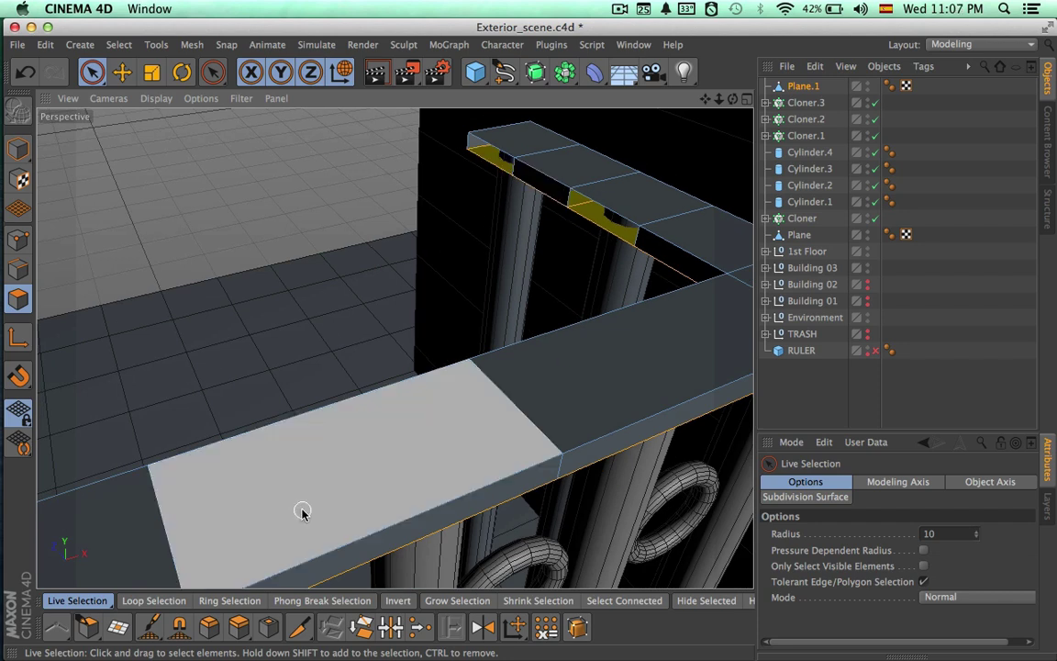
left_click(118, 631)
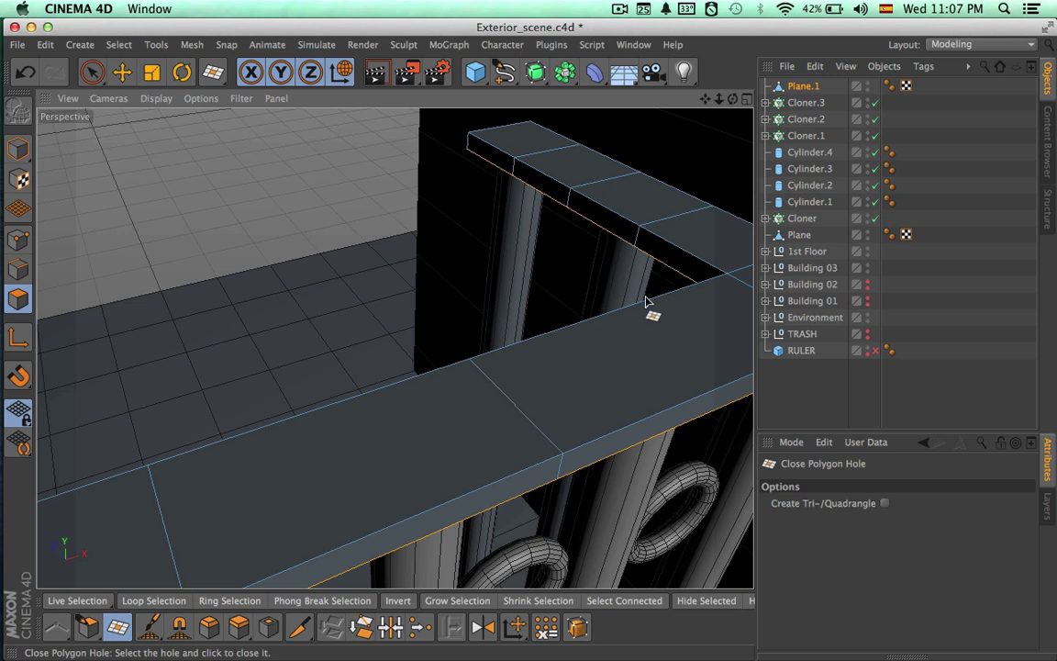
Close the remaining polygon holes on the inner sides of the handrail's other short arm and long front section
left_click_drag(657, 304, 234, 7, "alt")
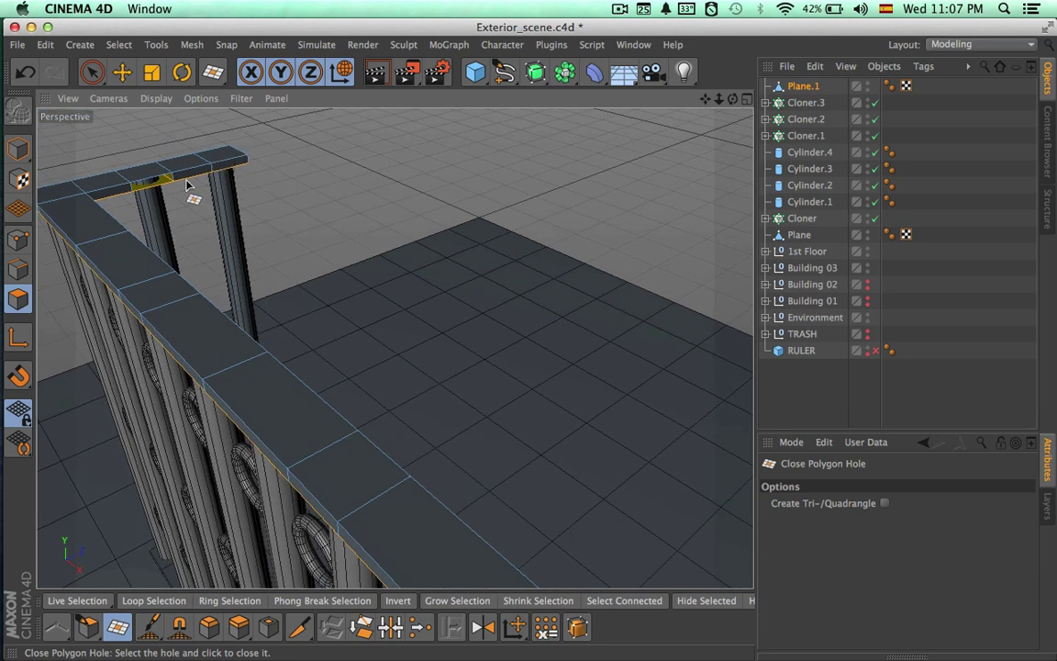
left_click_drag(158, 187, 449, 241, "alt")
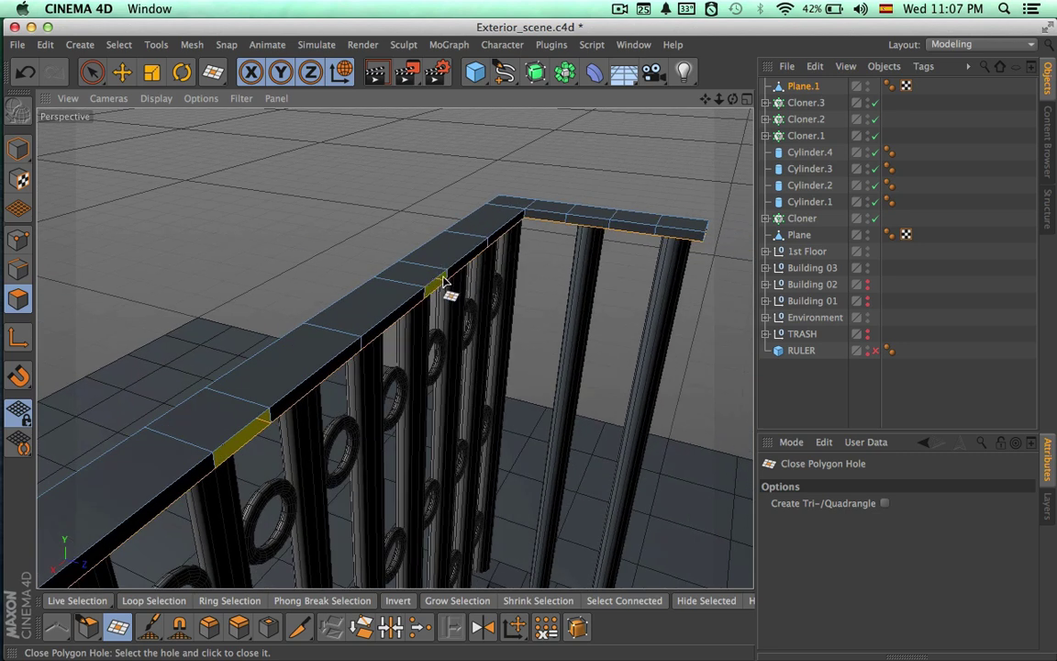
left_click(264, 431)
left_click_drag(418, 442, 331, 294, "alt")
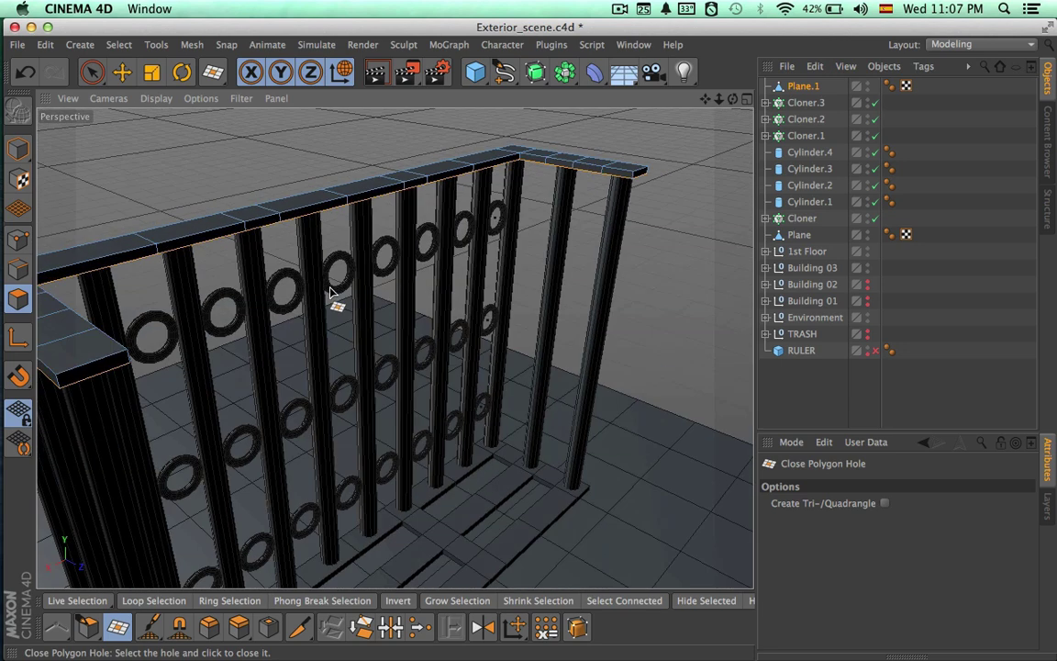
left_click_drag(623, 187, 495, 323, "alt")
key("space")
right_click_drag(495, 323, 392, 324, "alt")
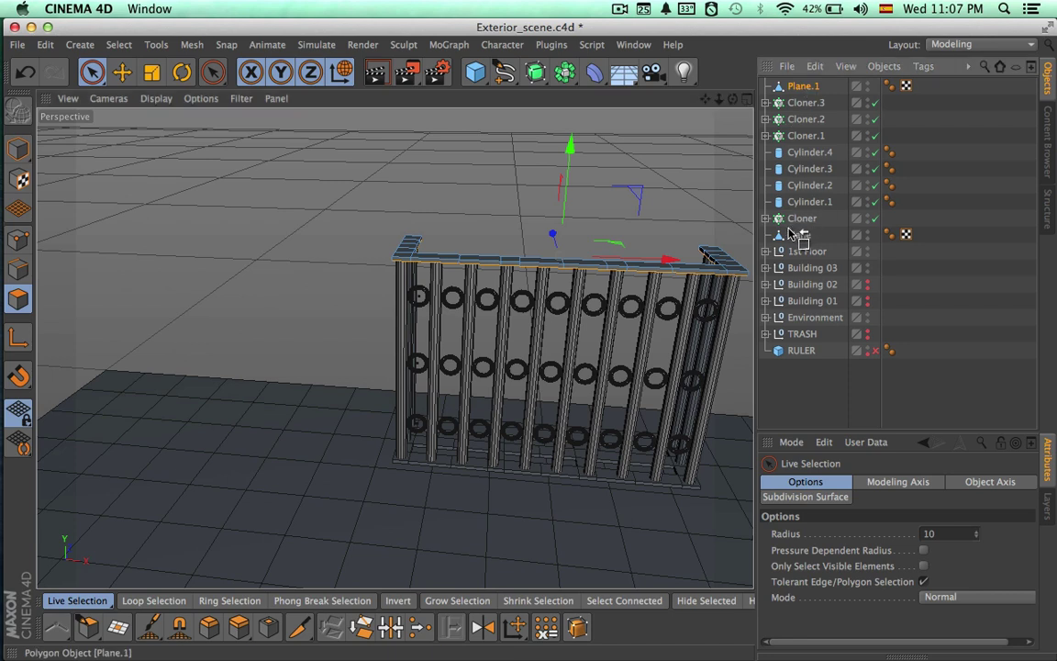
Place the handrail Plane.1 directly above Plane in the object hierarchy and paste a separate copy of Cloner.1's torus outside the cloner
left_click_drag(792, 234, 791, 234)
left_click_drag(597, 291, 665, 297, "alt")
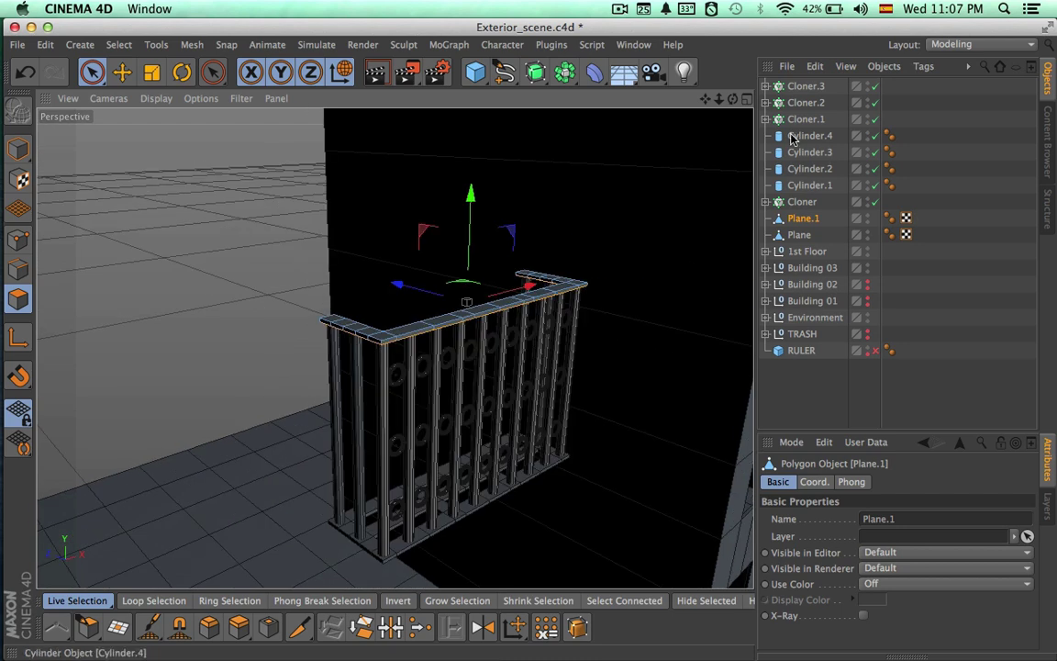
left_click(766, 120)
left_click(806, 136)
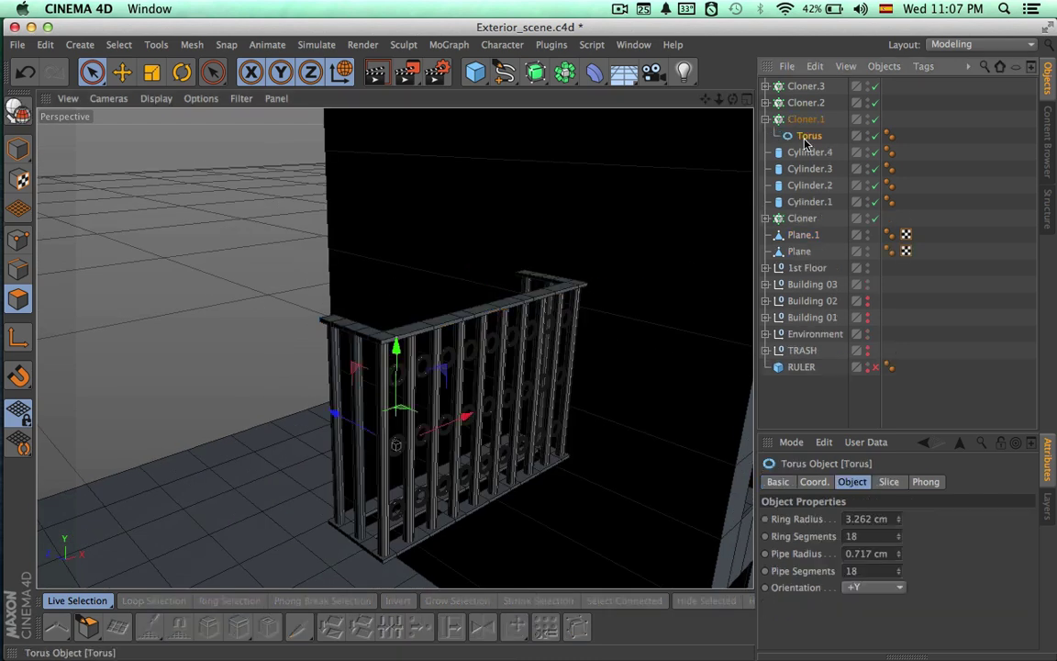
key("super+c")
key("super+v")
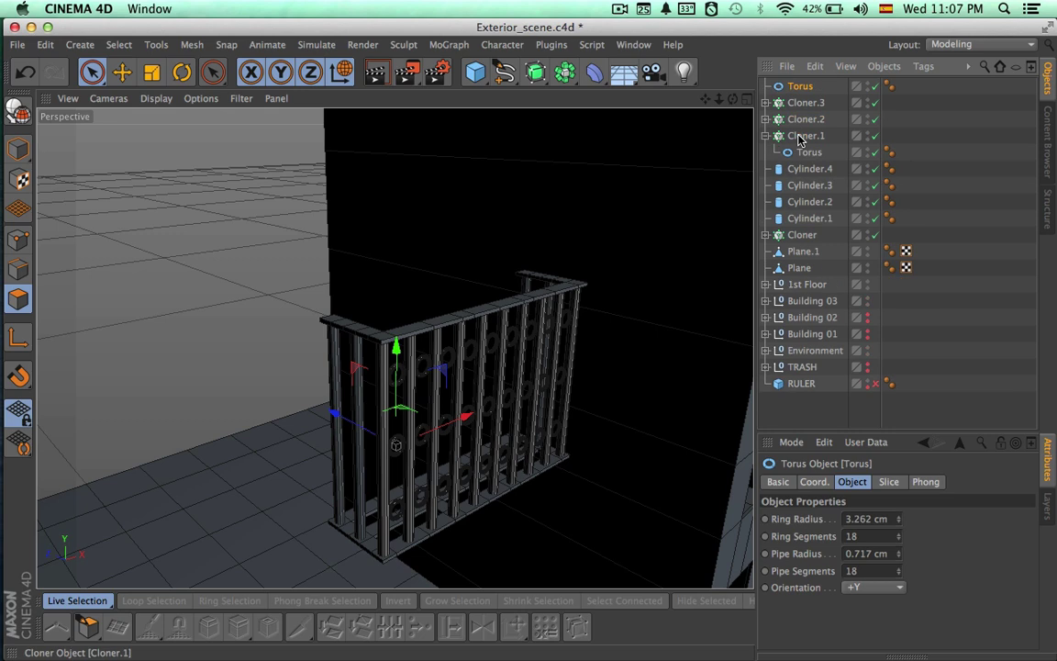
Hide the handrail and rotate the copied torus in the top view until it is perpendicular to the front rings
left_click(748, 100)
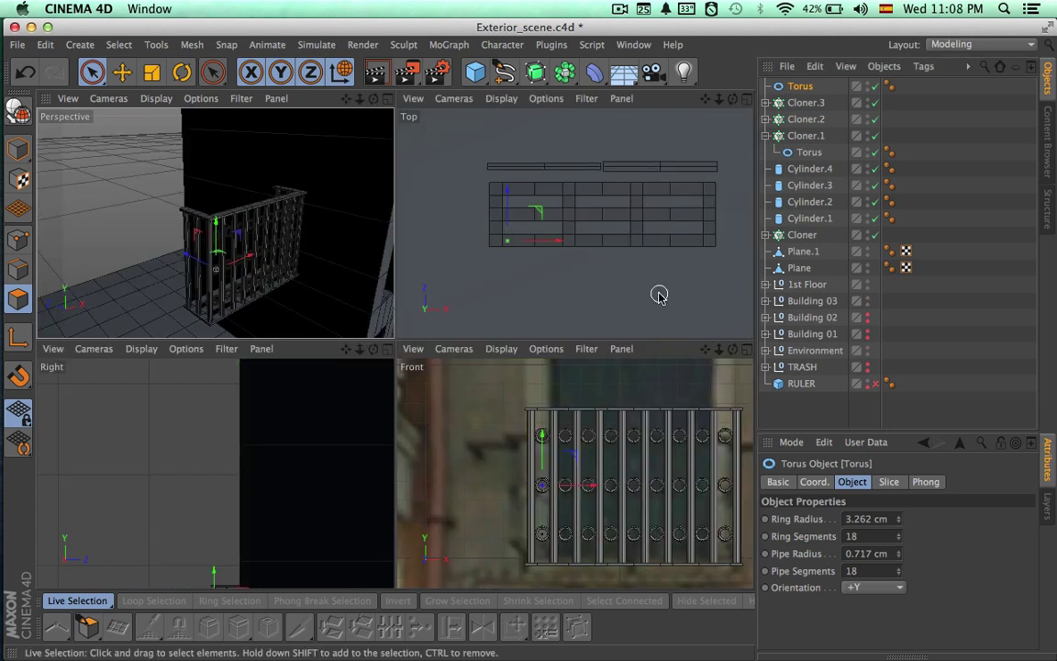
key("r")
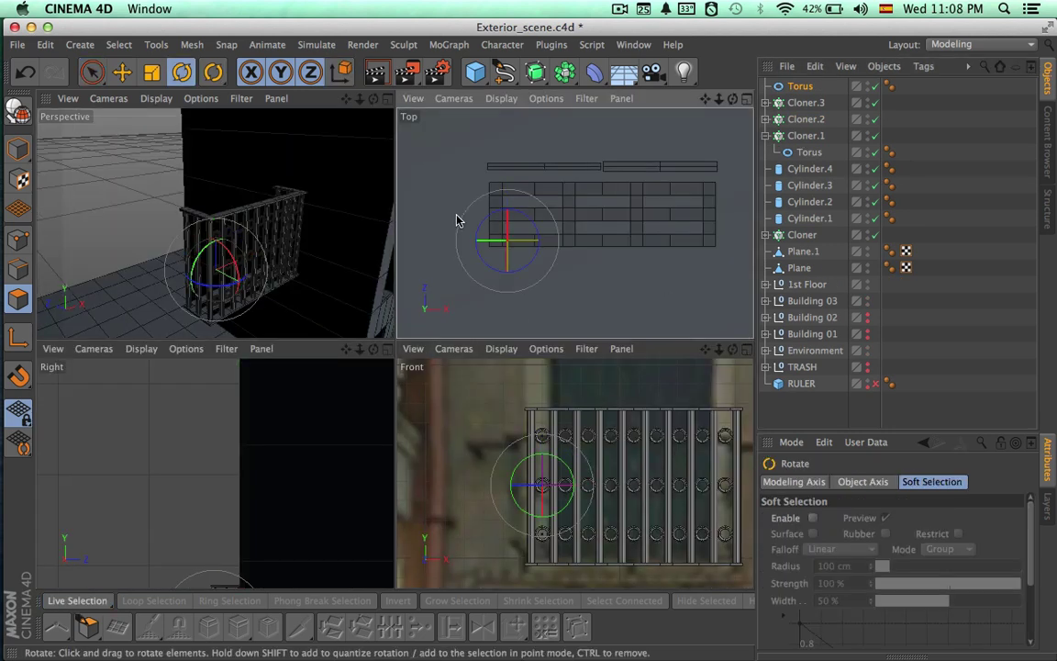
scroll(456, 220, "up", 5)
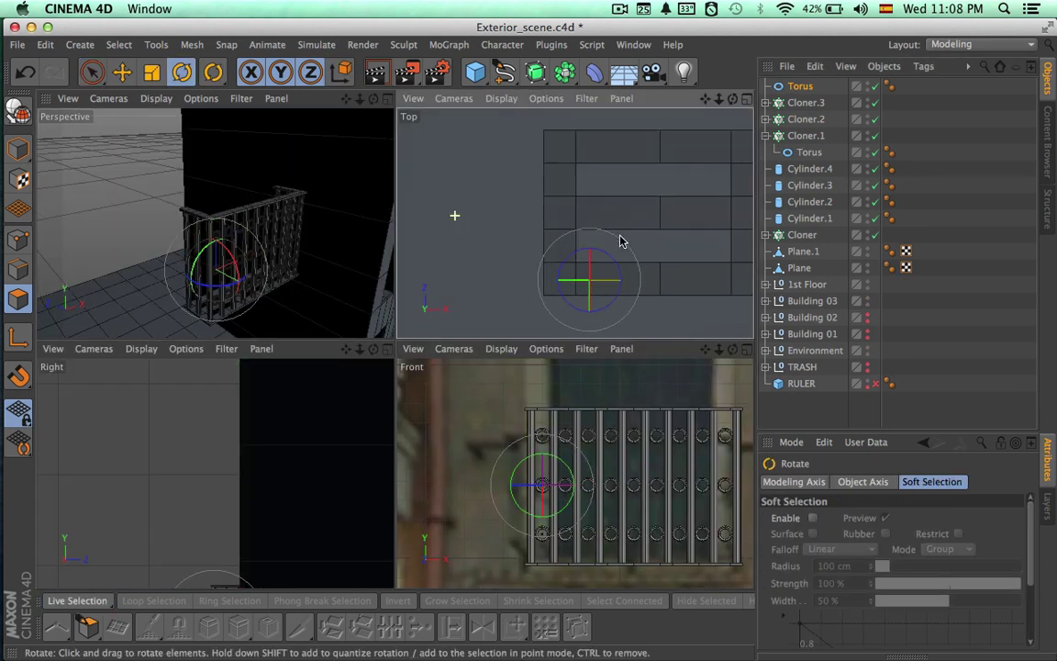
left_click(867, 252)
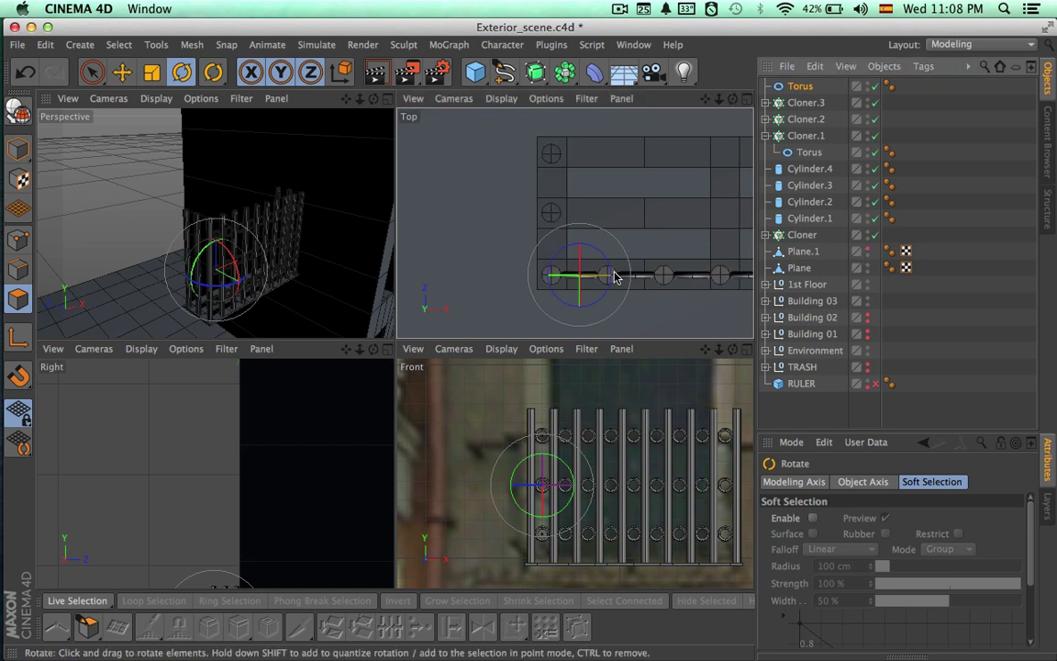
left_click_drag(602, 297, 552, 318)
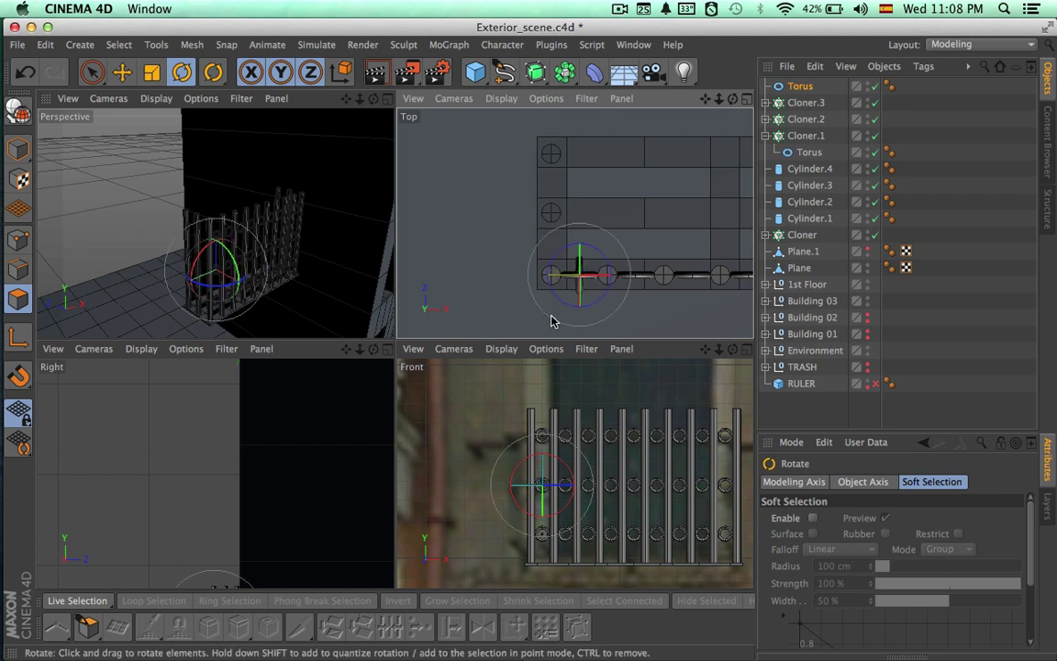
Move the rotated torus onto the balcony's short side, behind the corner bar and touching it
key("space")
right_click_drag(530, 262, 649, 266, "alt")
scroll(648, 269, "up", 1)
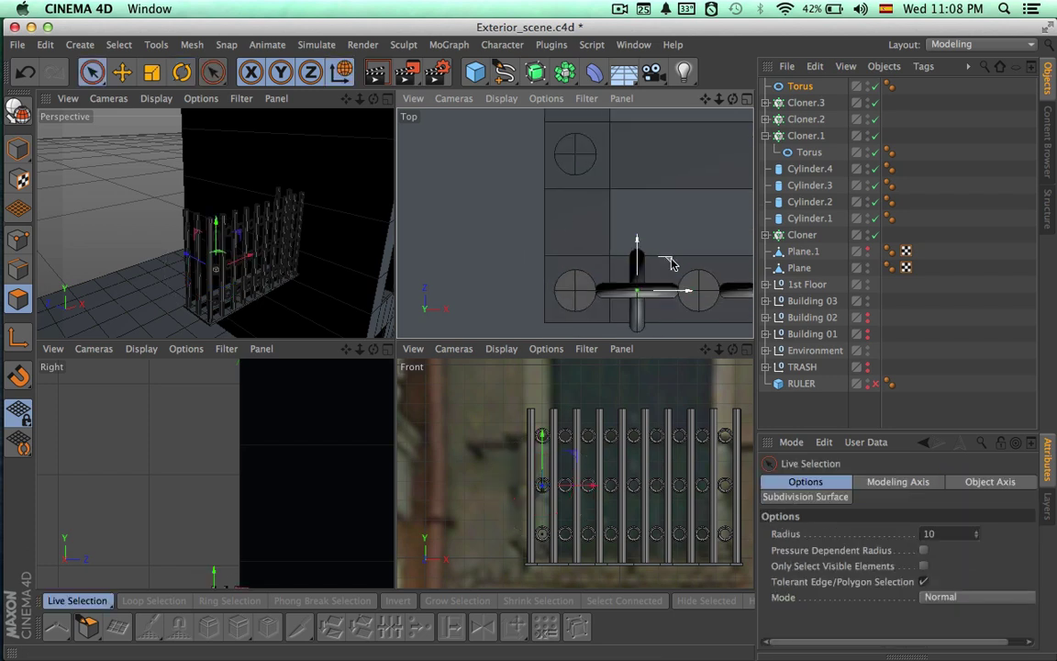
left_click_drag(668, 267, 610, 191)
right_click_drag(535, 243, 599, 241, "alt")
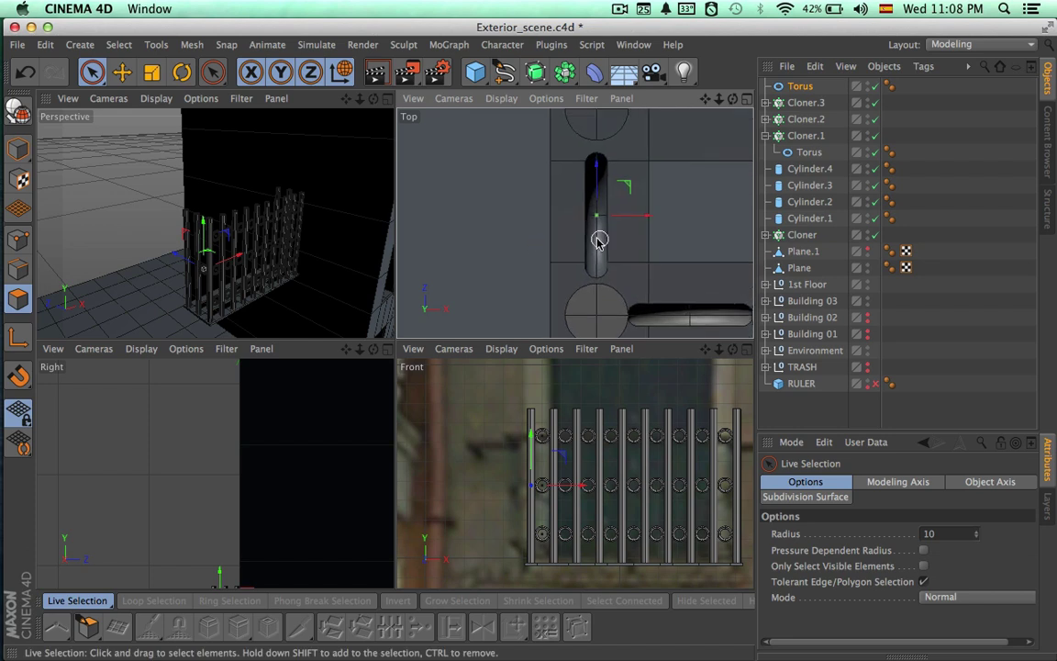
middle_click_drag(544, 233, 526, 287, "alt")
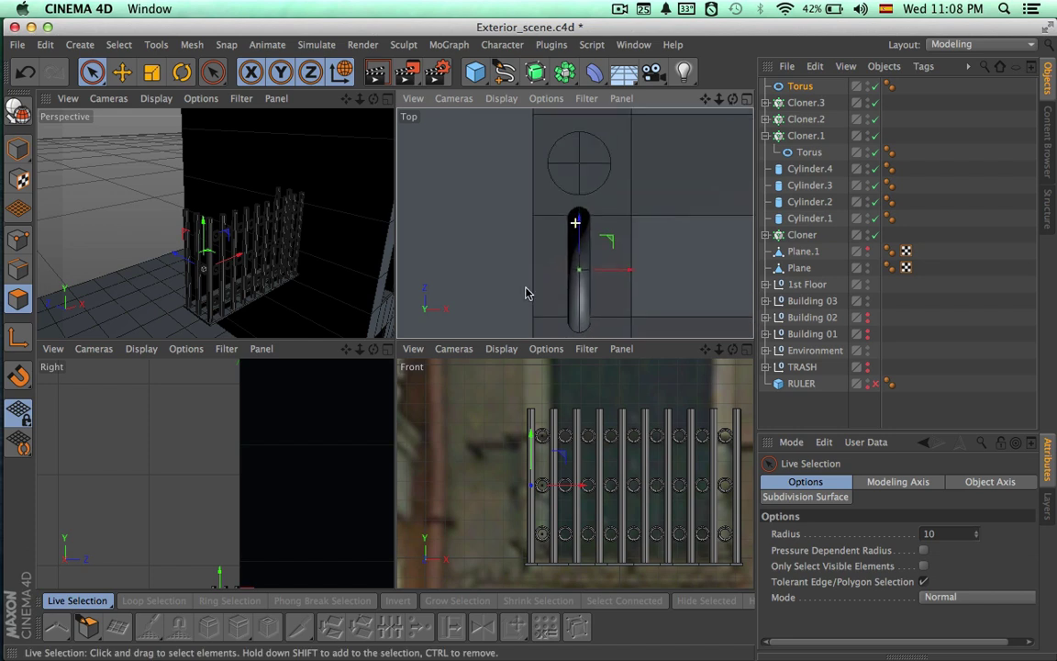
left_click(746, 98)
scroll(624, 216, "down", 4)
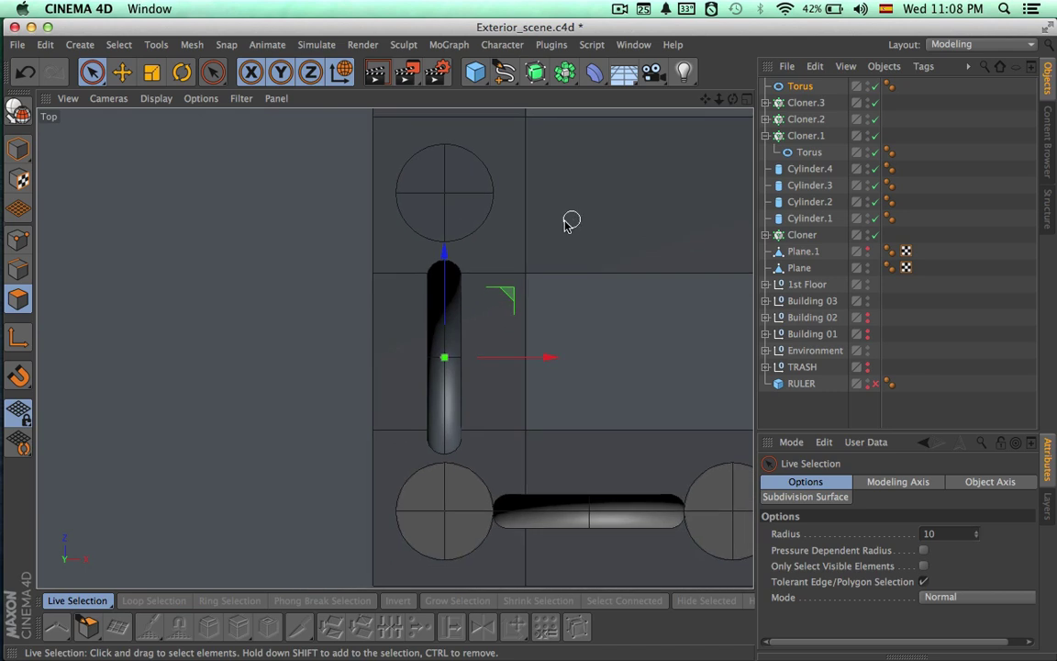
scroll(524, 279, "up", 1)
left_click_drag(415, 295, 417, 310)
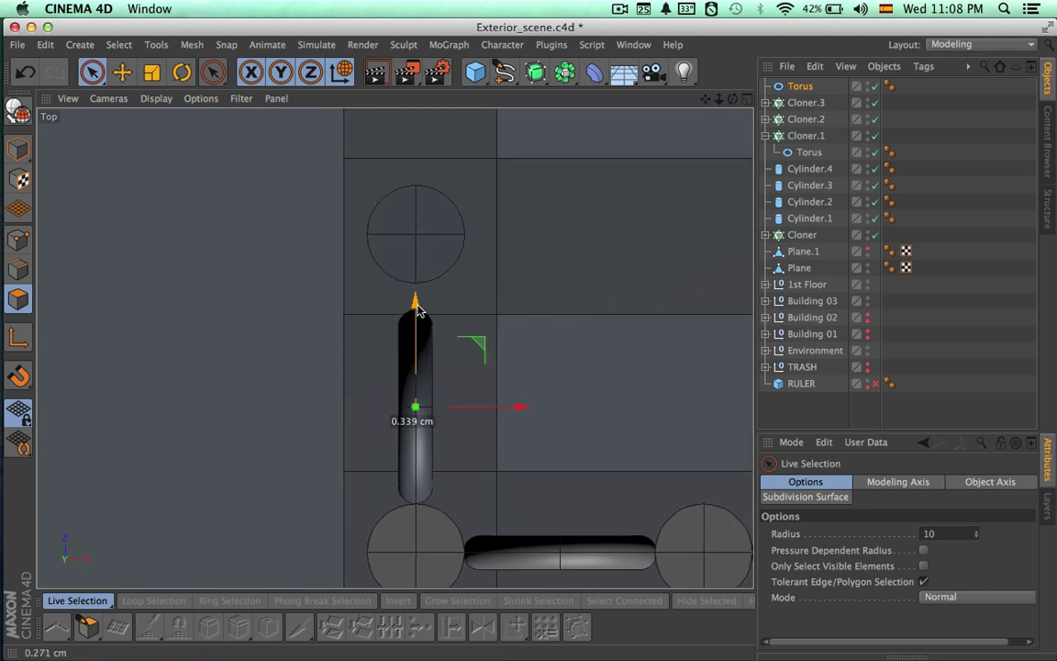
right_click_drag(545, 329, 470, 326, "alt")
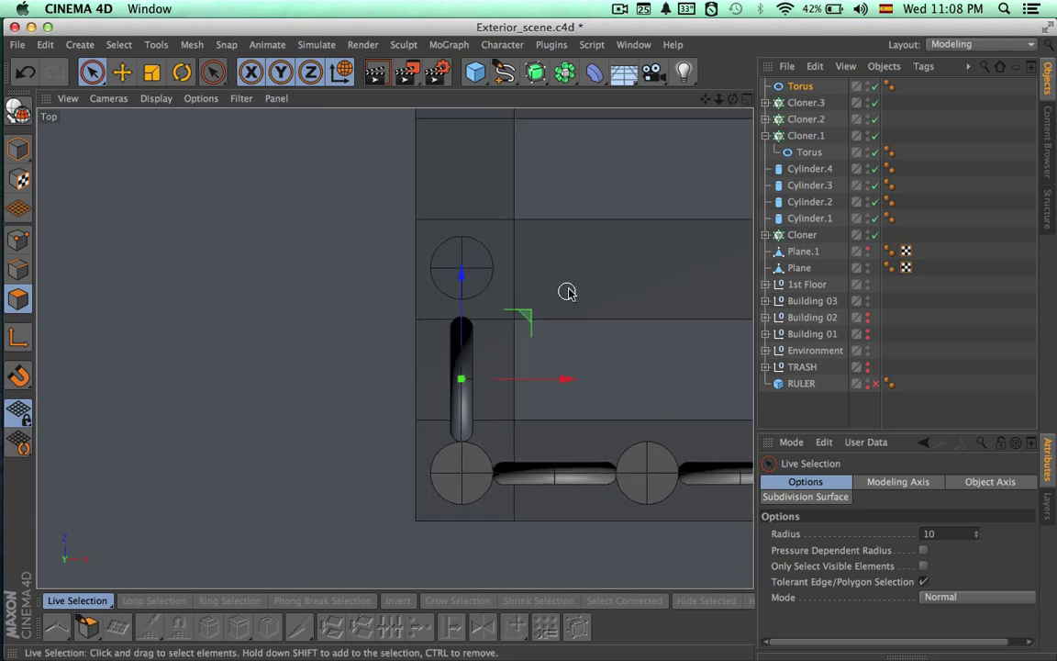
middle_click_drag(566, 289, 379, 320, "alt")
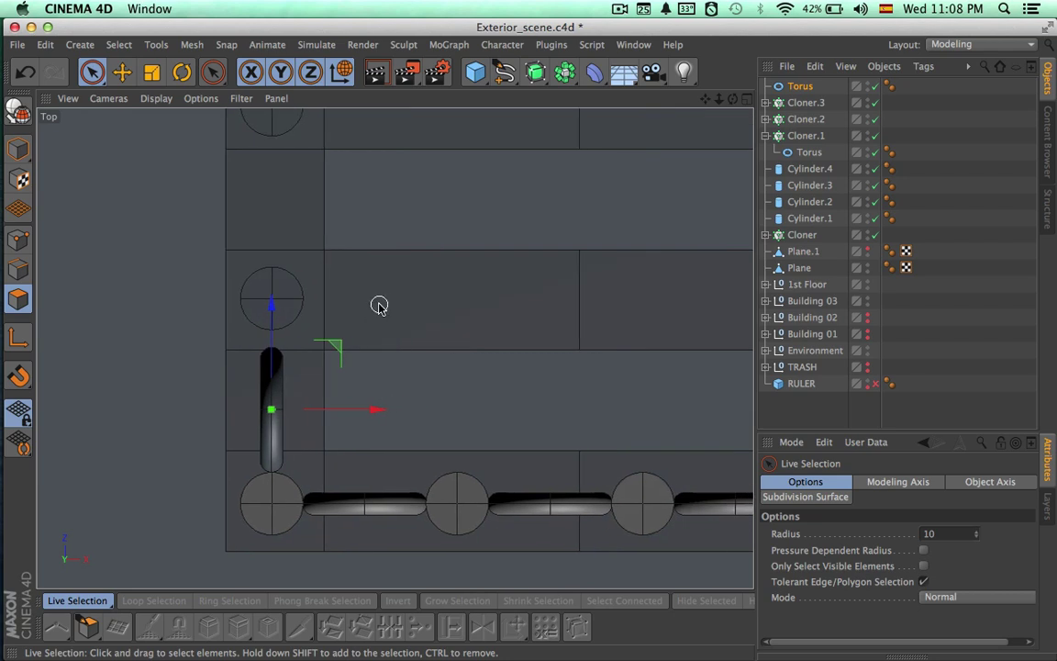
right_click_drag(512, 268, 438, 269, "alt")
middle_click_drag(512, 271, 387, 300, "alt")
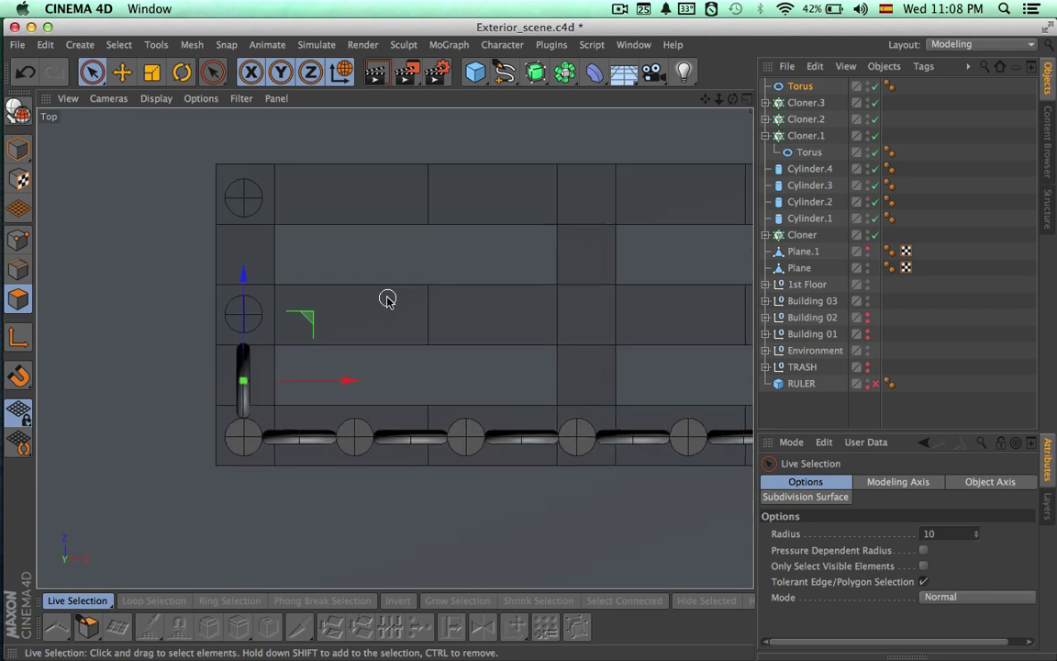
left_click(805, 253)
left_click(800, 268, "shift")
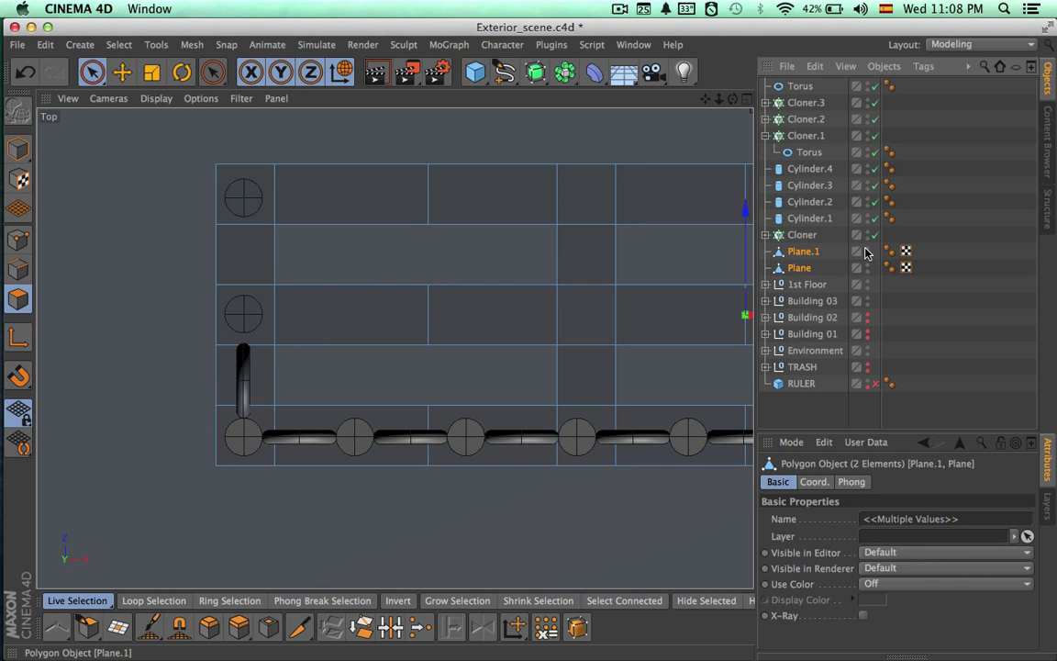
key("alt+s")
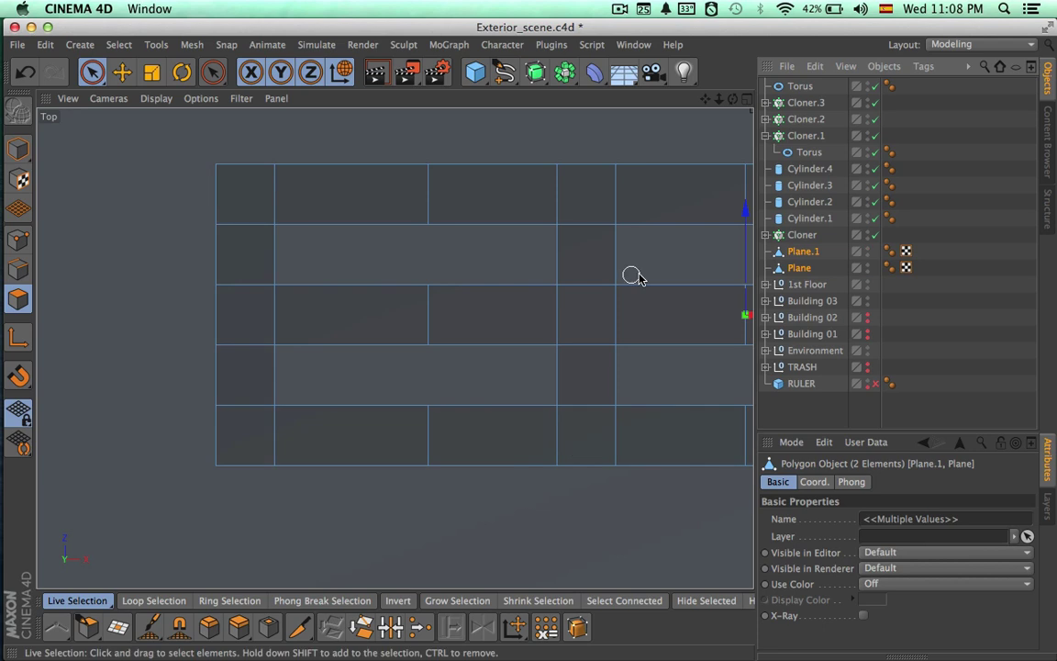
double_click(867, 249)
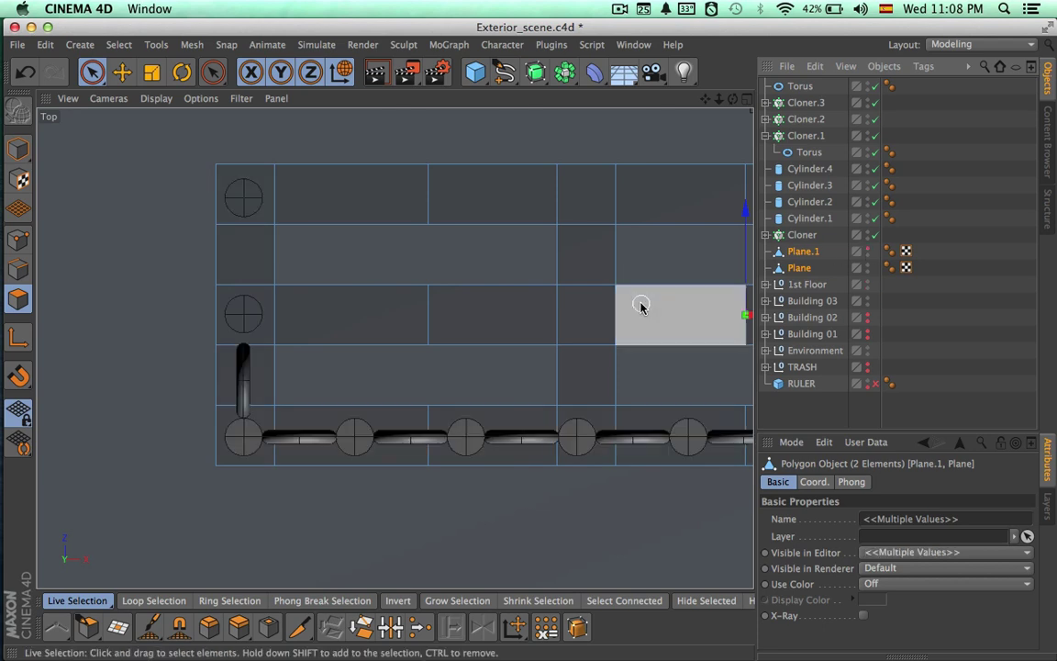
middle_click_drag(649, 301, 525, 324, "alt")
right_click_drag(525, 324, 461, 323, "alt")
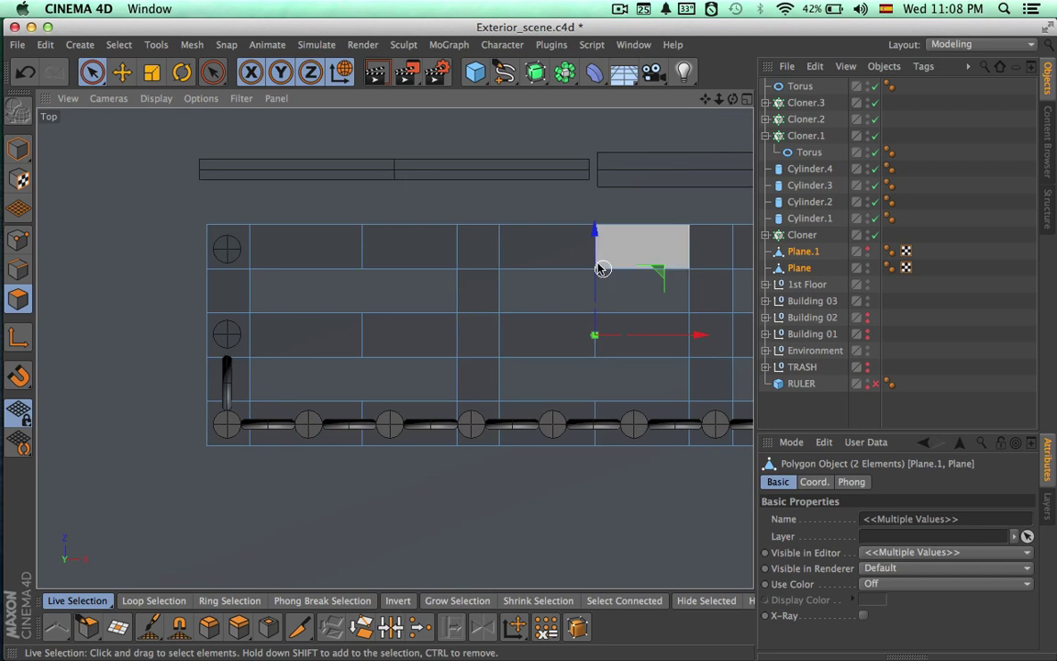
Make the handrail visible again and turn on X-Ray for both the handrail and the ledge
key("t")
left_click(868, 250)
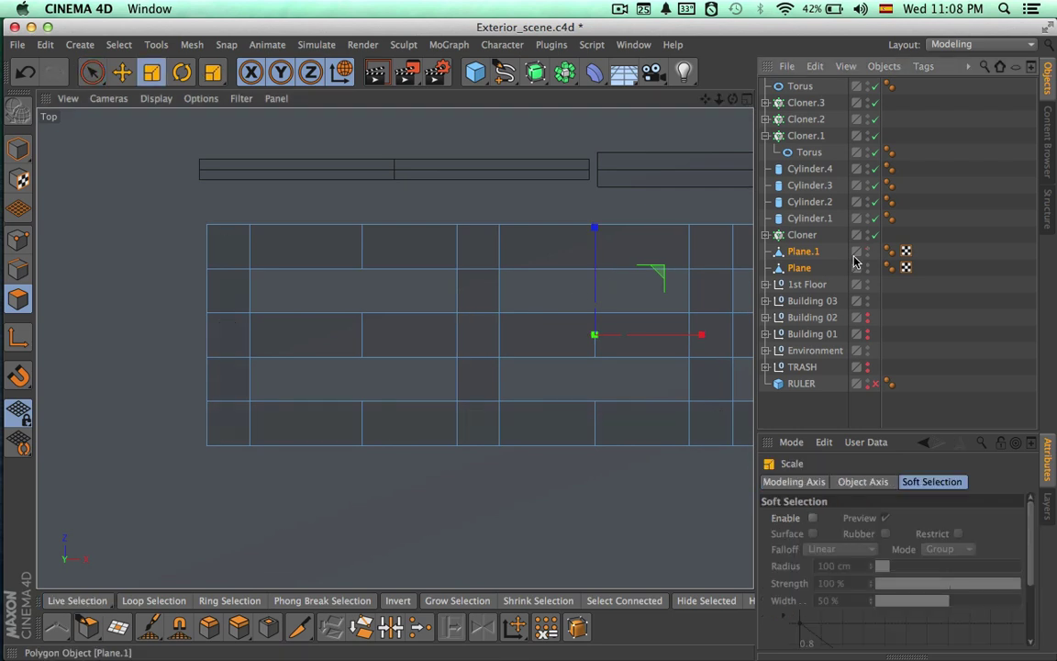
left_click(804, 256)
left_click(800, 268, "ctrl")
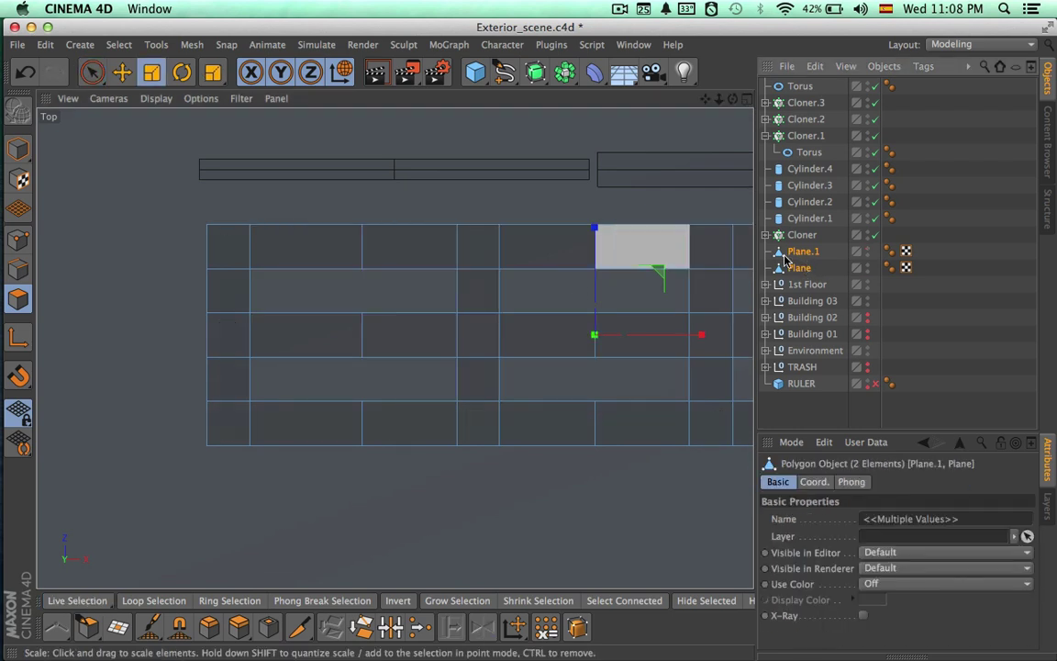
left_click(863, 616)
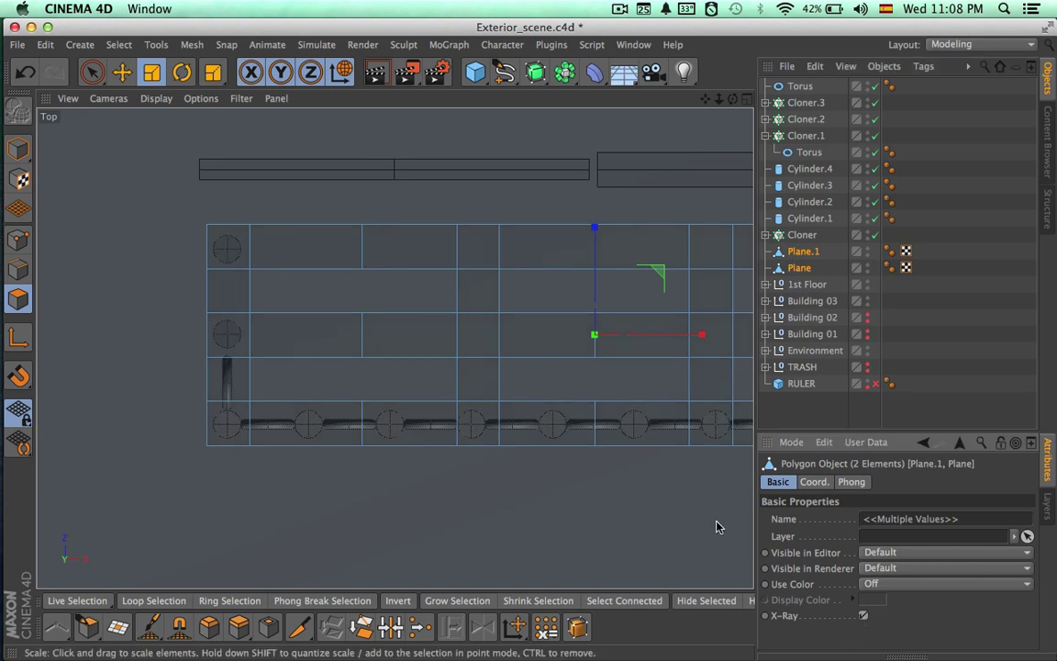
Scale the handrail and ledge down along Z as whole objects, keeping their front edge around the front bars
left_click(19, 149)
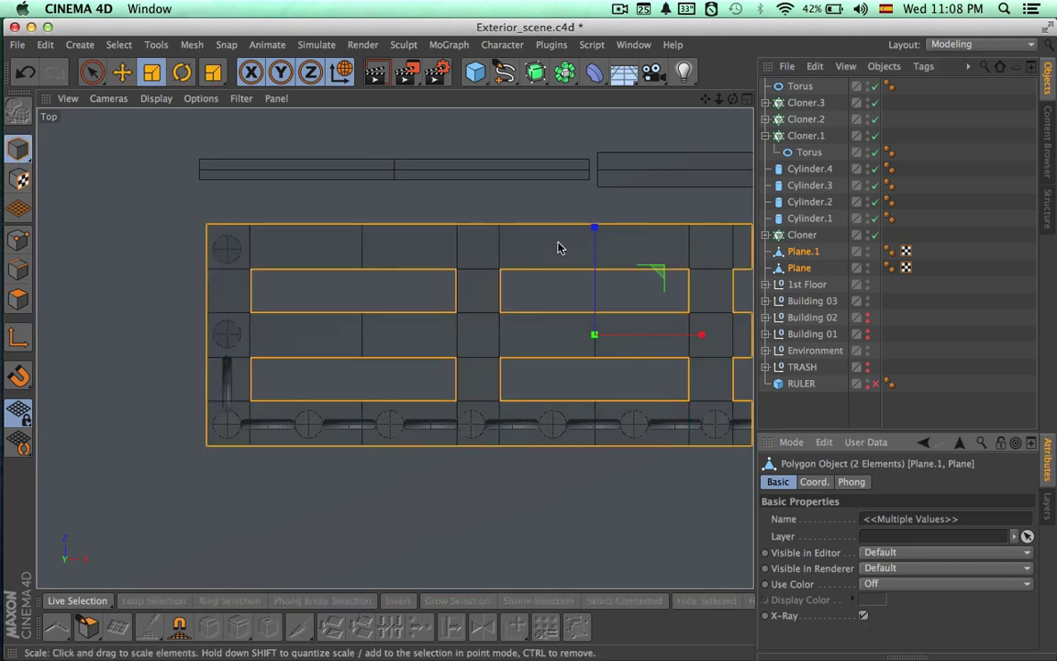
left_click_drag(594, 228, 595, 248)
key("space")
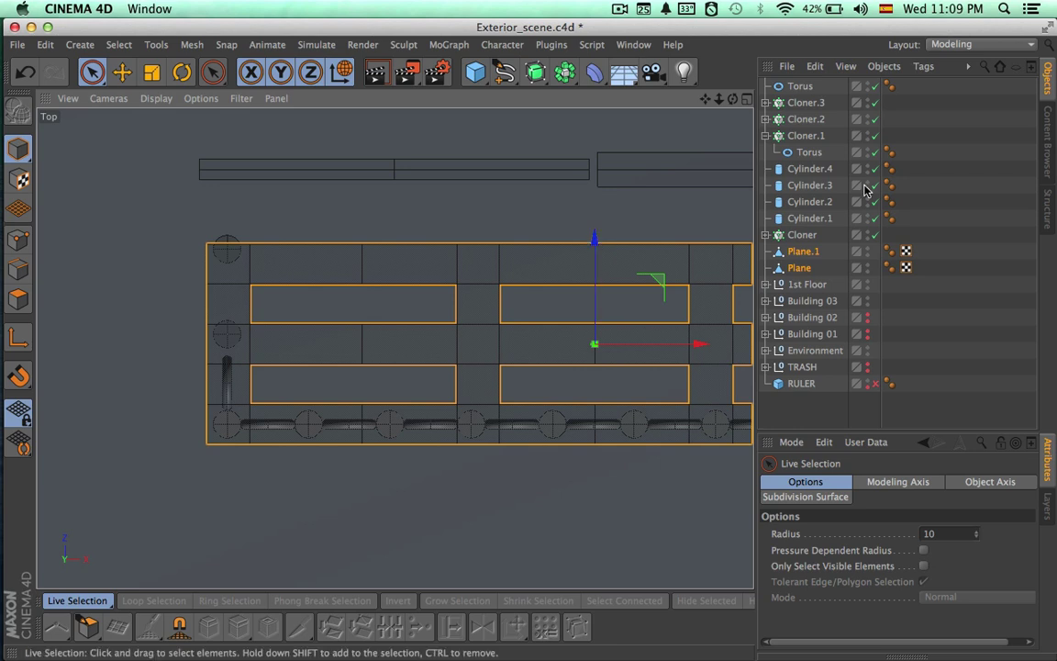
Move the four side bars, Cylinder.1 to Cylinder.4, along Z toward the front until the nearer pair meets the side torus
left_click(801, 86)
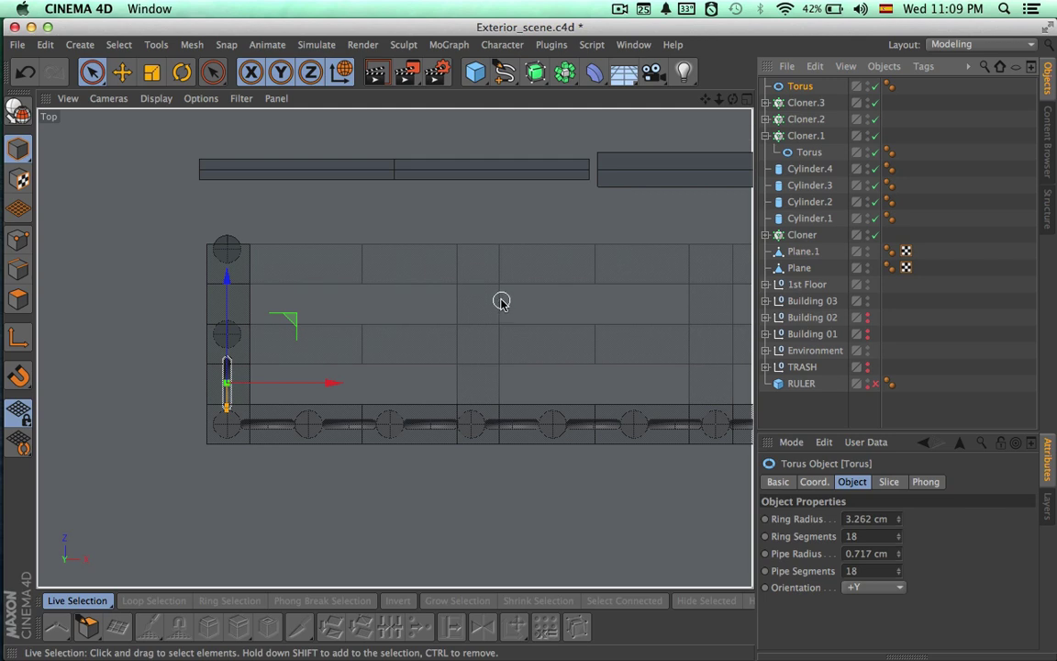
middle_click_drag(546, 272, 446, 273, "alt")
right_click_drag(534, 293, 434, 297, "alt")
left_click(809, 220)
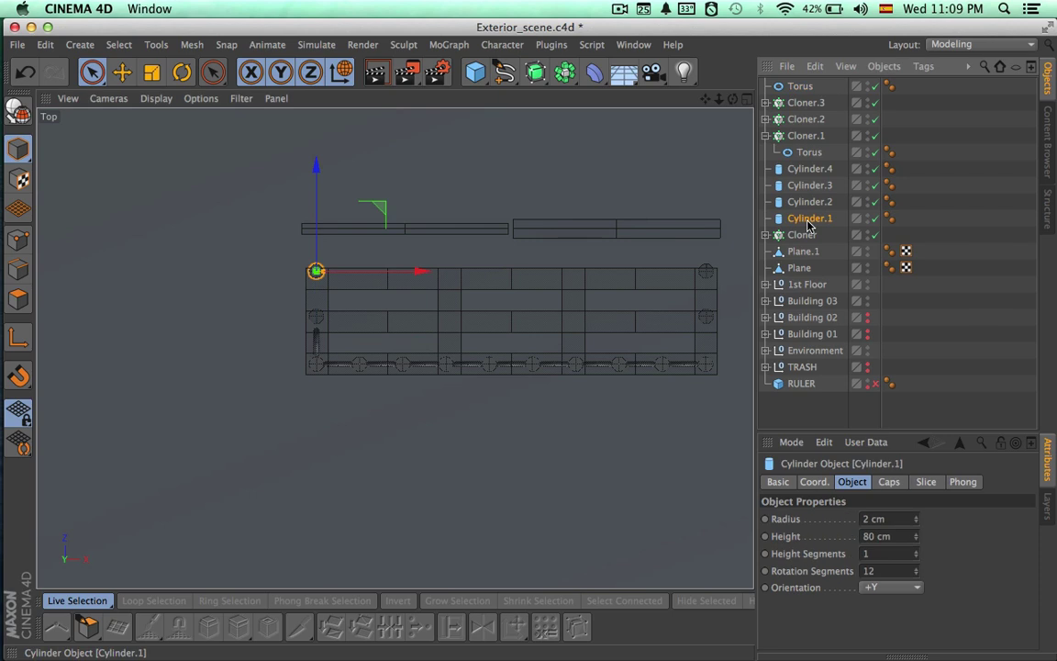
left_click(807, 174, "shift")
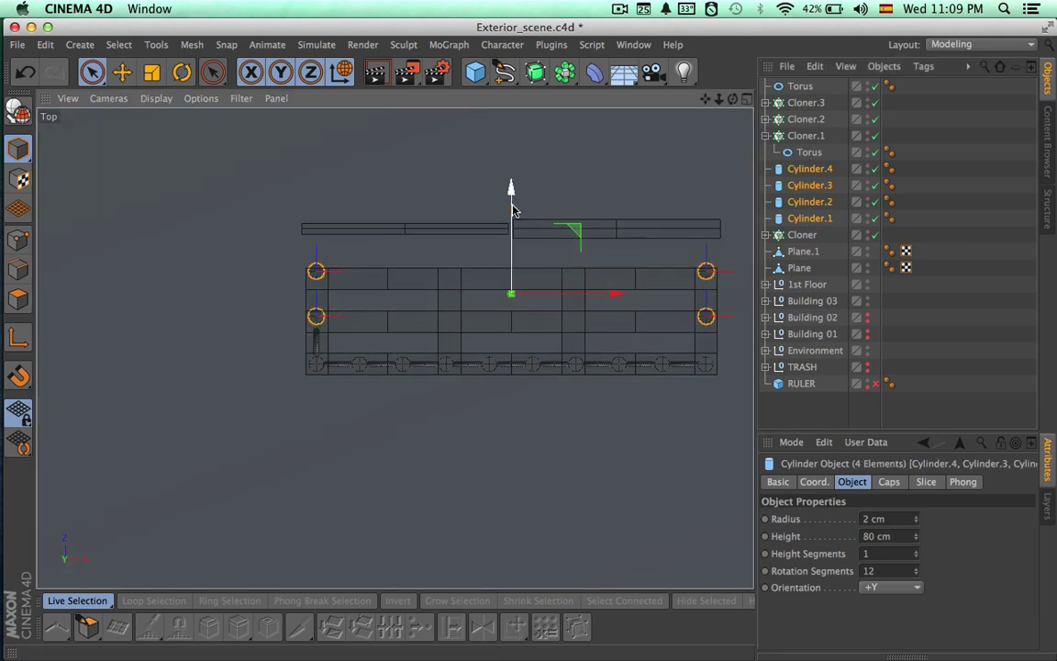
left_click_drag(513, 205, 513, 217)
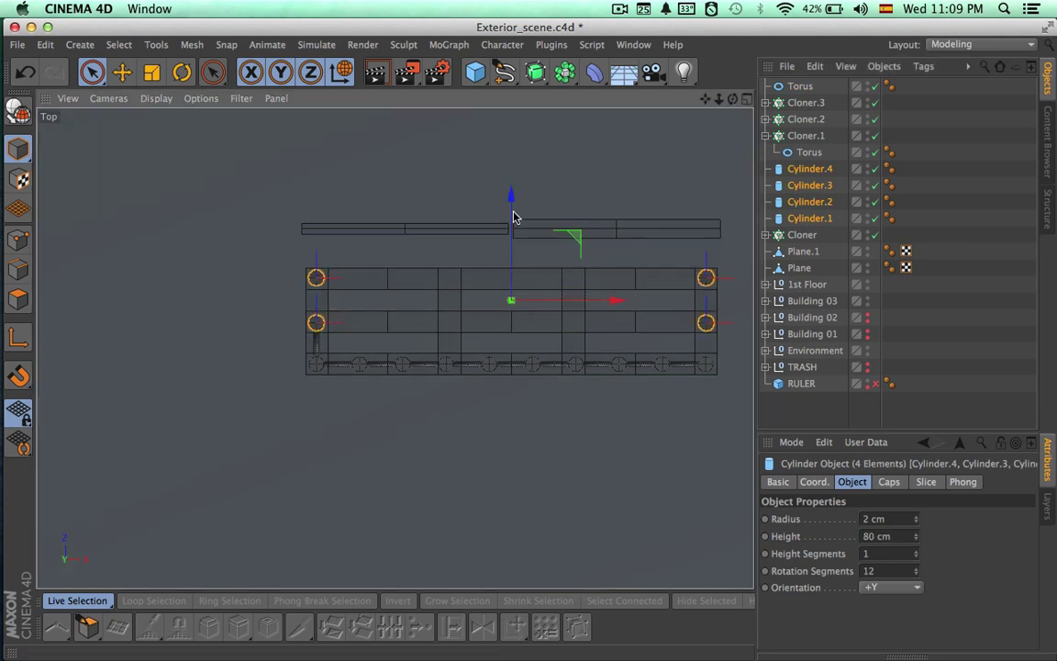
scroll(523, 303, "up", 5)
scroll(635, 175, "down", 1)
left_click_drag(614, 185, 615, 193)
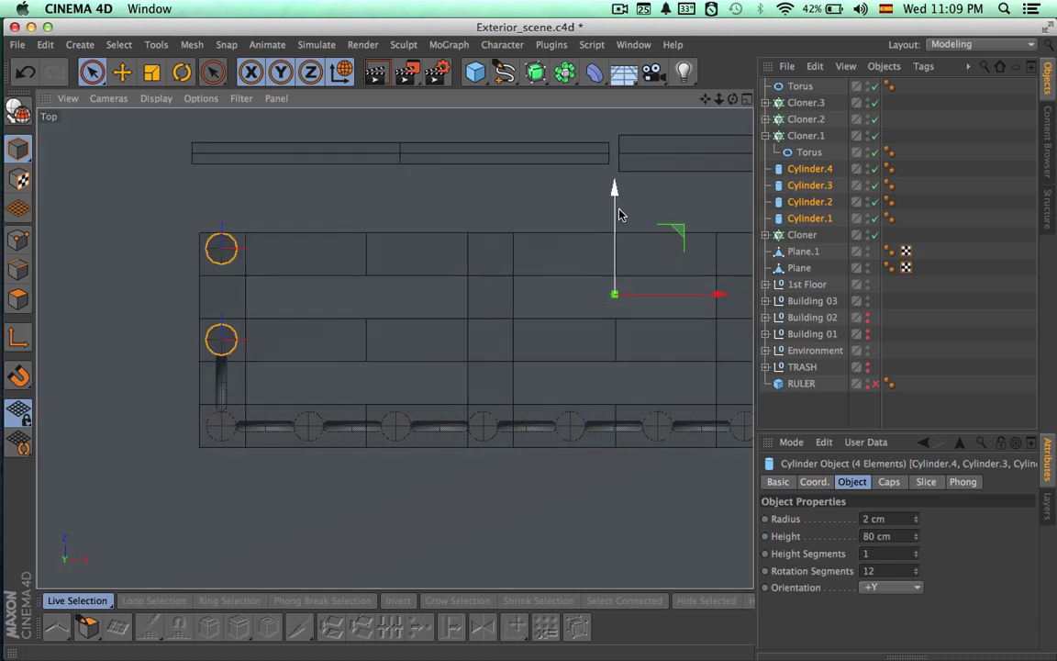
Move the two rear side bars, Cylinder.1 and Cylinder.3, slightly toward the front along Z
left_click(812, 171)
left_click(811, 202, "ctrl")
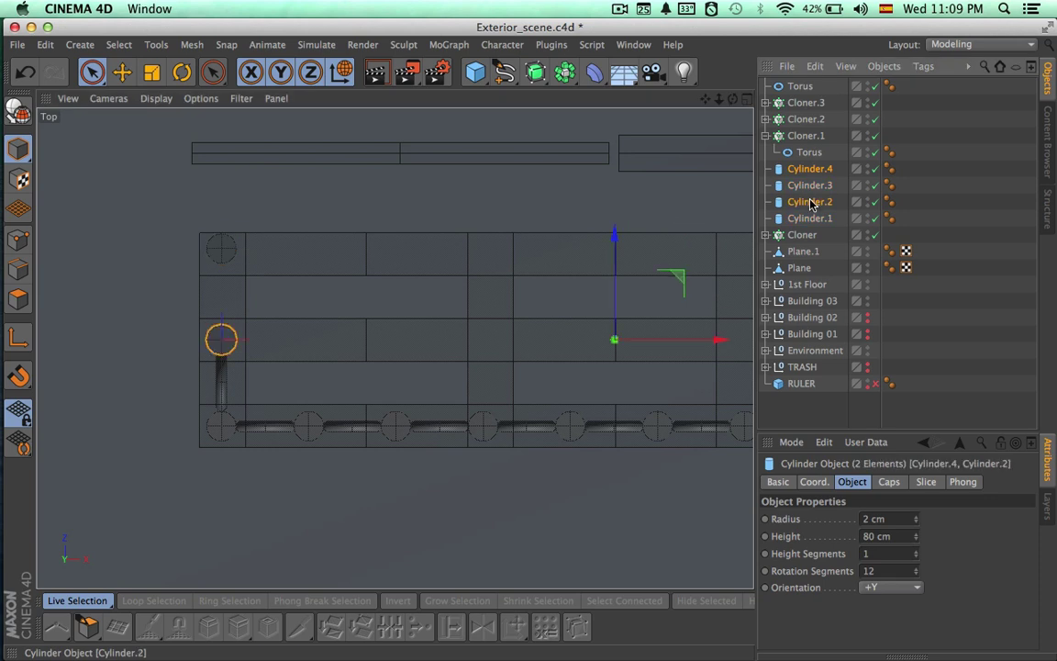
left_click(808, 218)
left_click(810, 185, "ctrl")
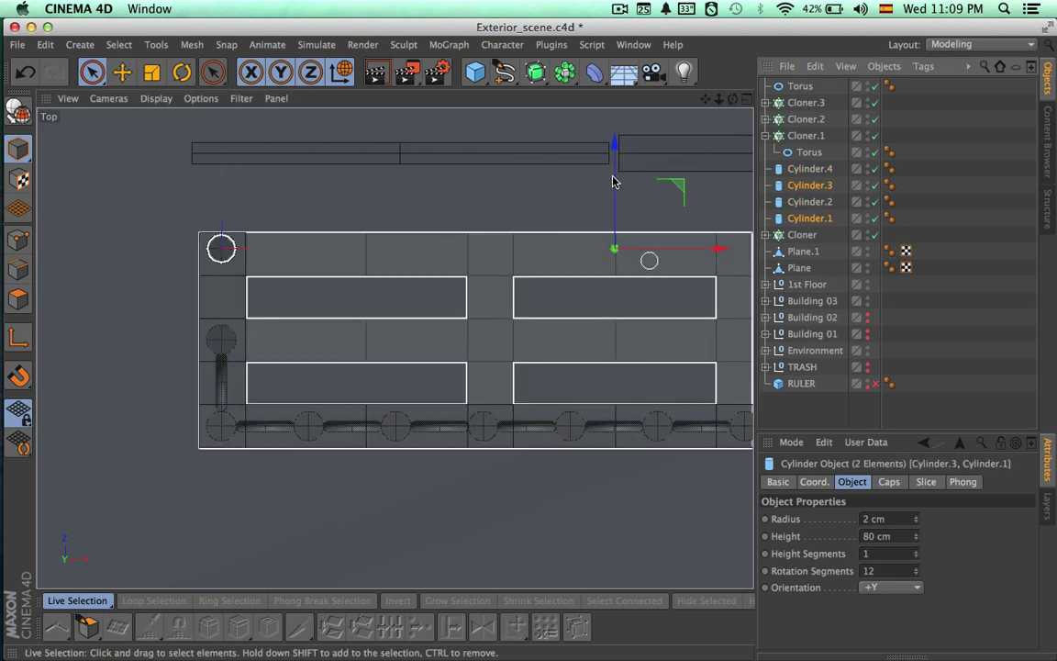
left_click_drag(615, 189, 614, 185)
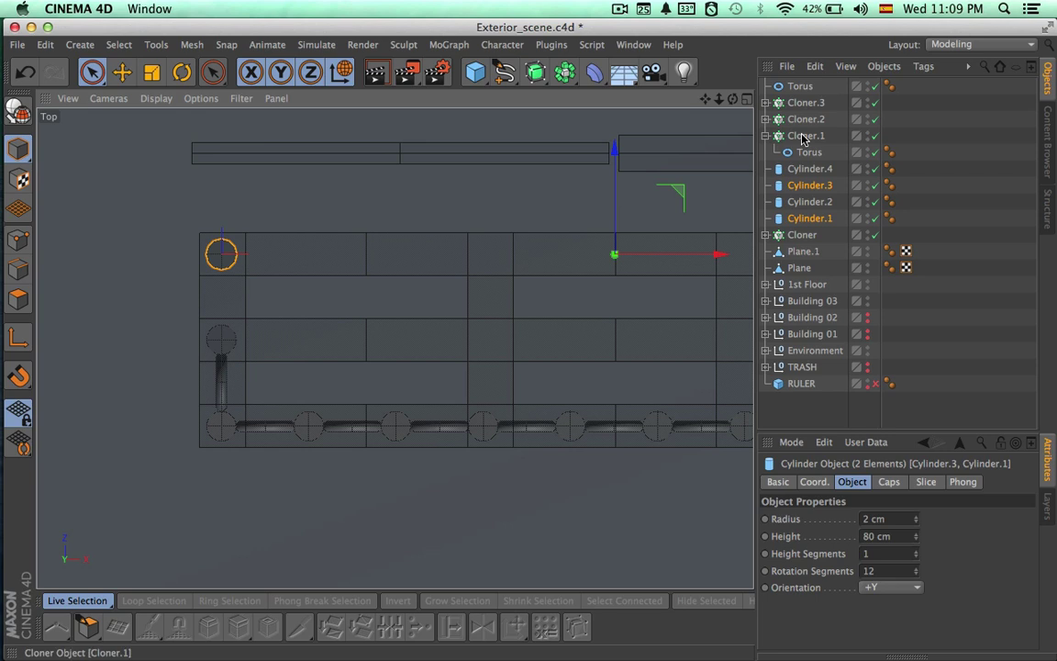
Duplicate the side torus and move the copy along Z into the gap between the two side bars
left_click(800, 88)
key("ctrl+c")
key("ctrl+v")
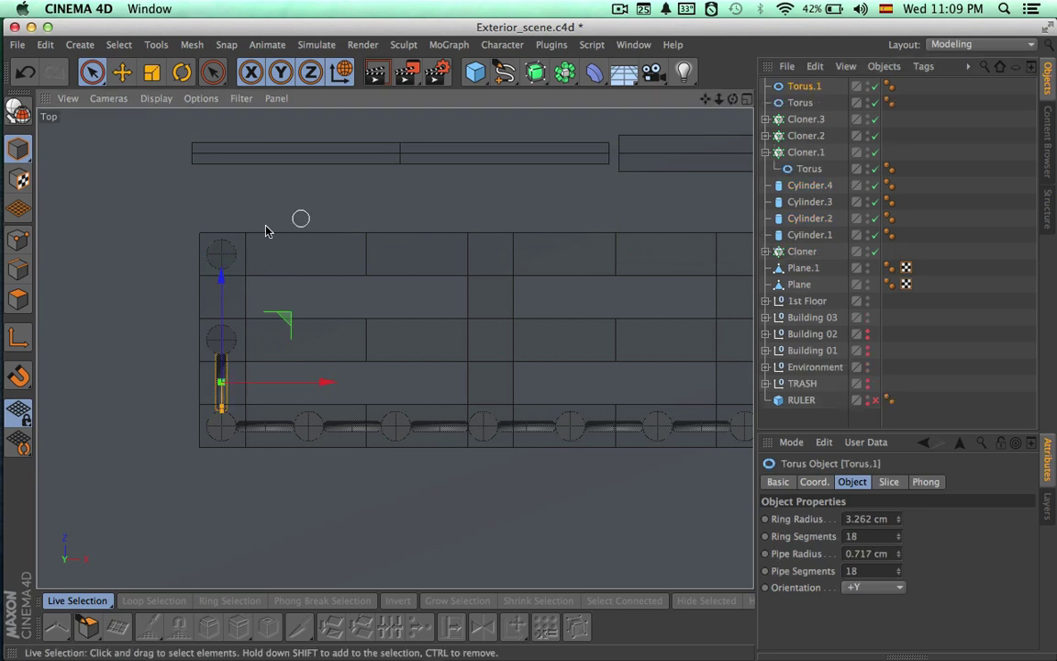
left_click_drag(221, 277, 229, 197)
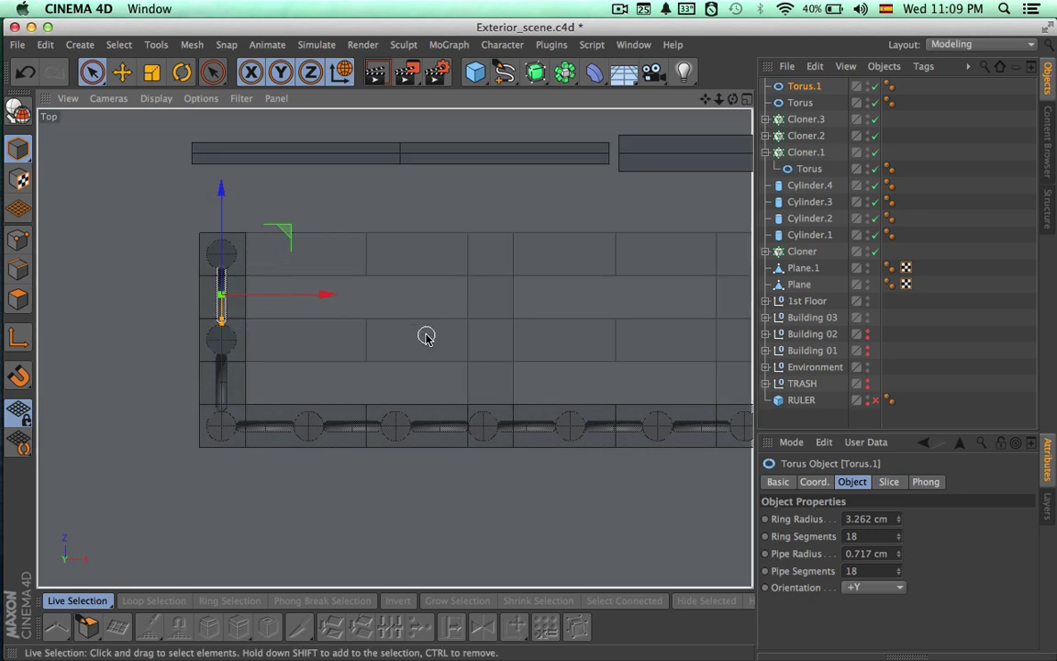
middle_click_drag(495, 332, 388, 341, "alt")
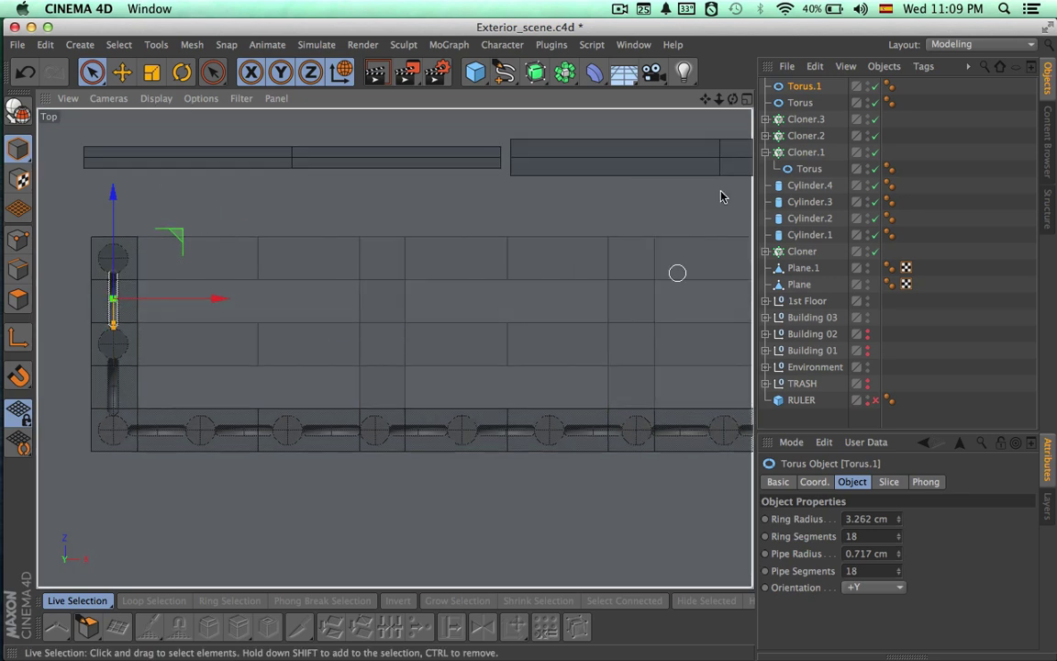
left_click(799, 102)
key("super+v")
scroll(514, 249, "down", 4)
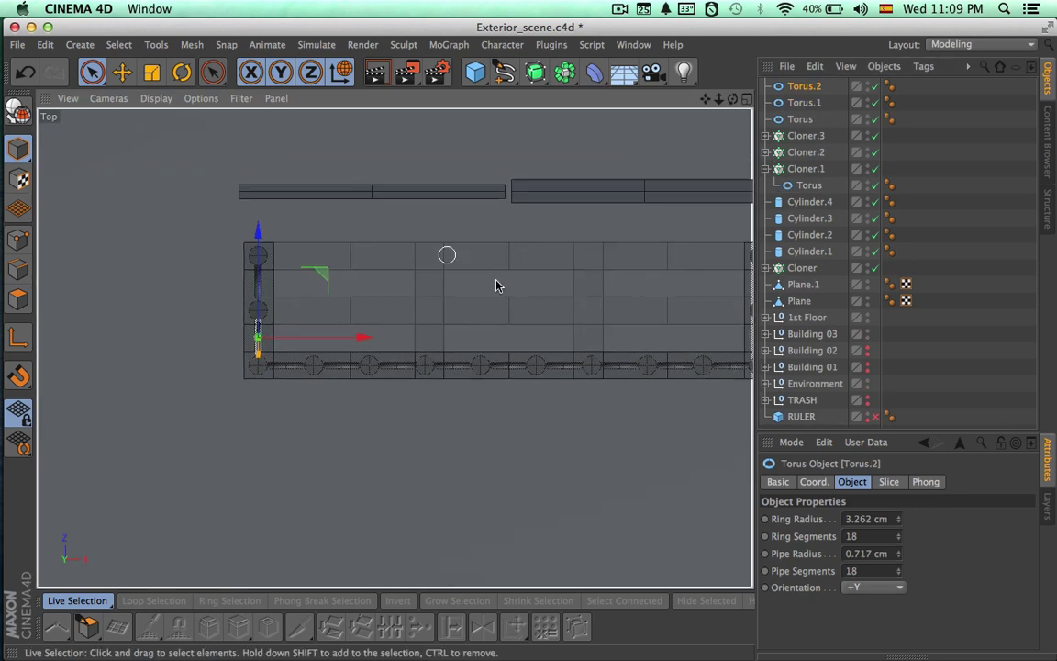
middle_click_drag(498, 285, 287, 314, "alt")
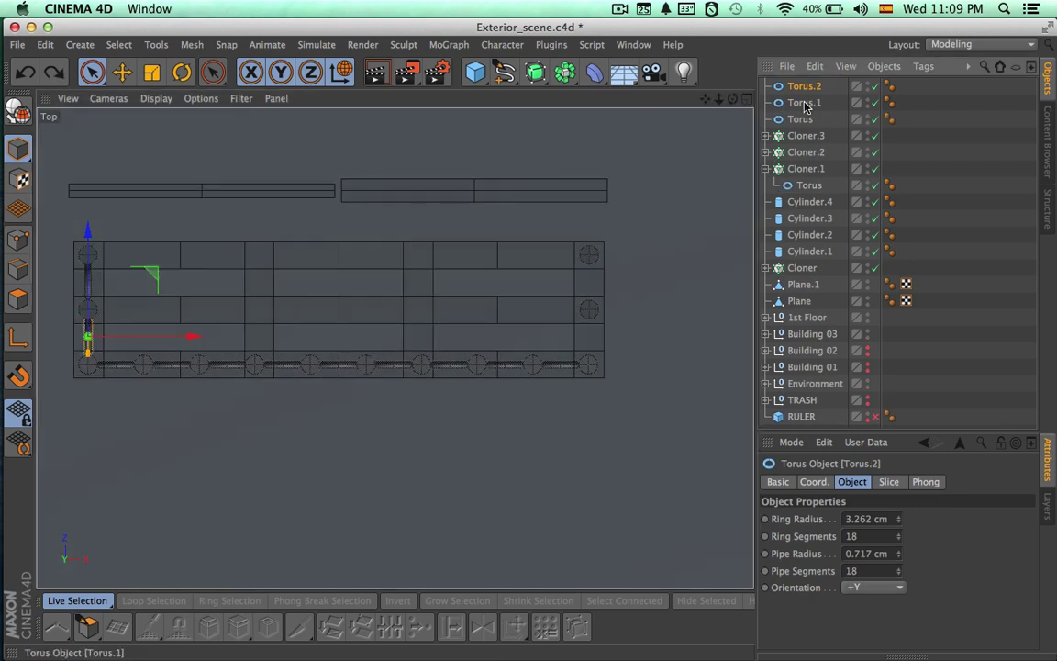
key("super+z")
Duplicate both side toruses and move the copies along X into the gaps between the bars on the balcony's opposite side
left_click(802, 89)
left_click(802, 102, "shift")
left_click(801, 103, "shift")
key("ctrl+c")
key("ctrl+v")
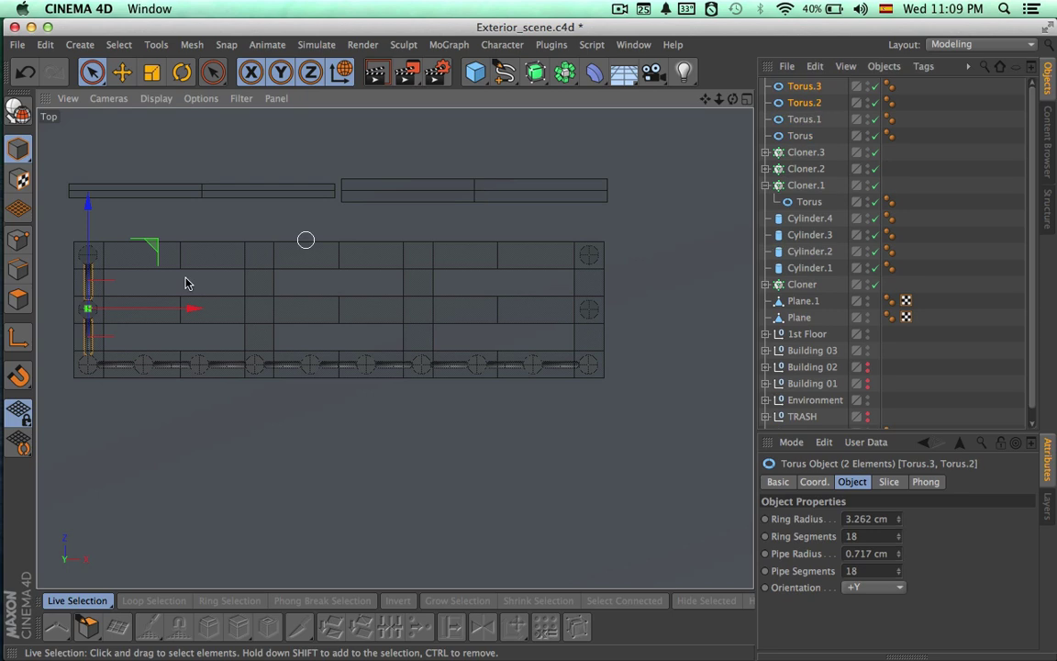
left_click_drag(189, 309, 690, 290)
scroll(620, 273, "up", 5)
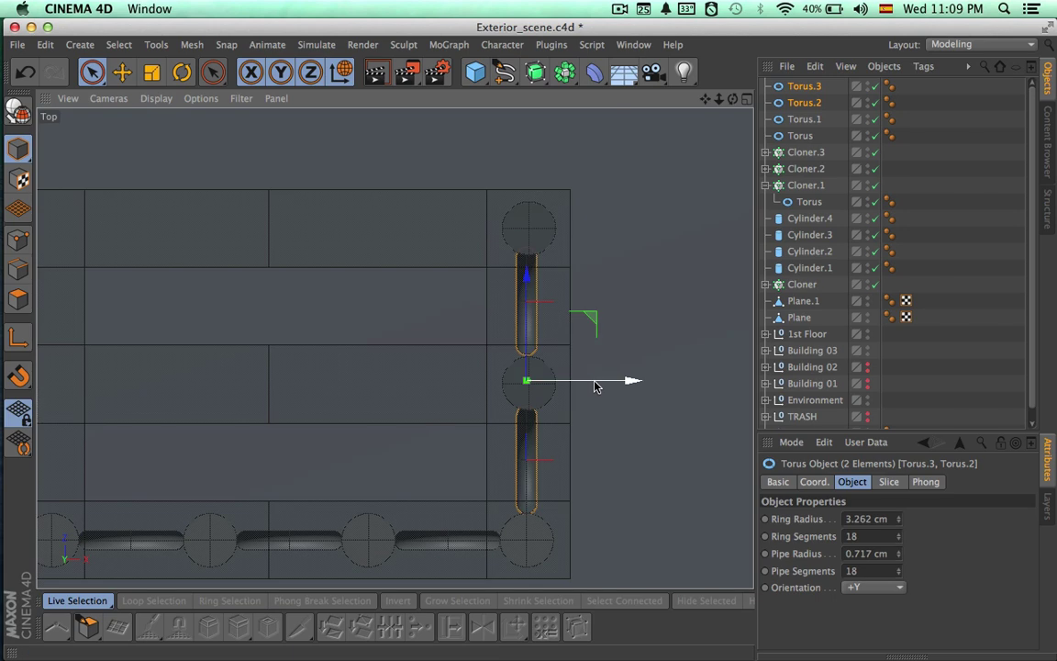
left_click_drag(598, 382, 595, 386)
scroll(595, 386, "down", 5)
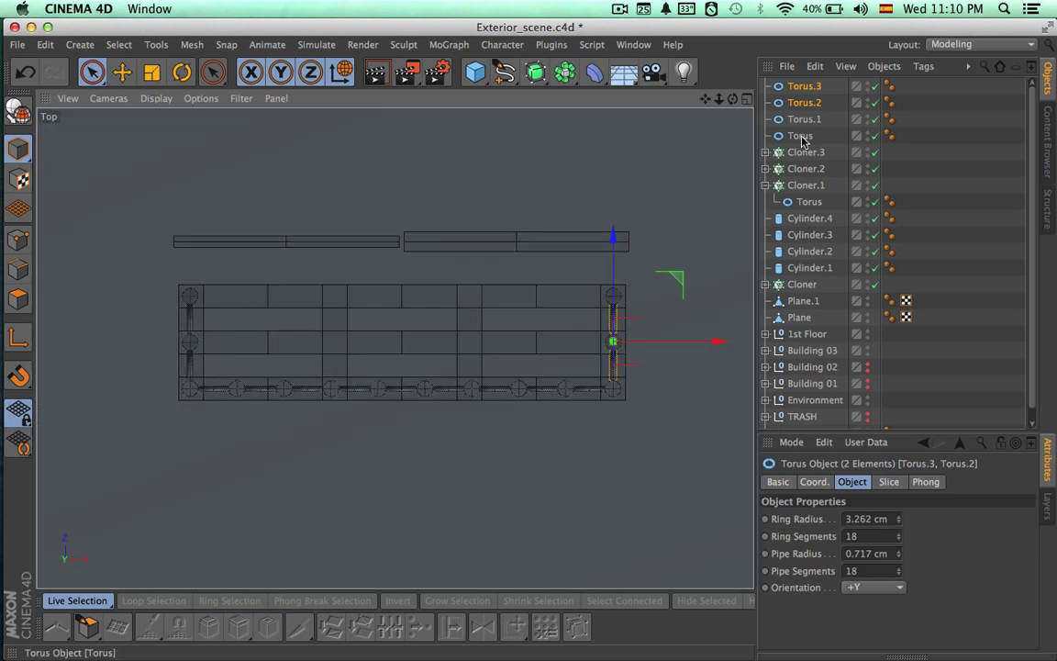
Duplicate all four side toruses and move the copies up along Y to align with the upper row of front rings
left_click(802, 136)
left_click(804, 86, "shift")
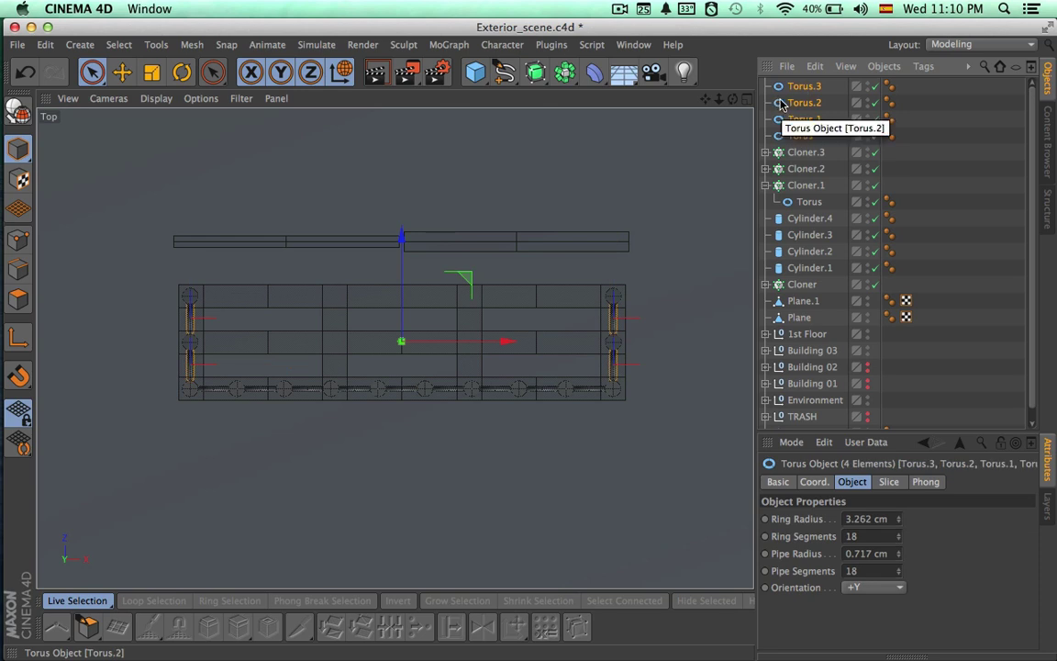
key("super+v")
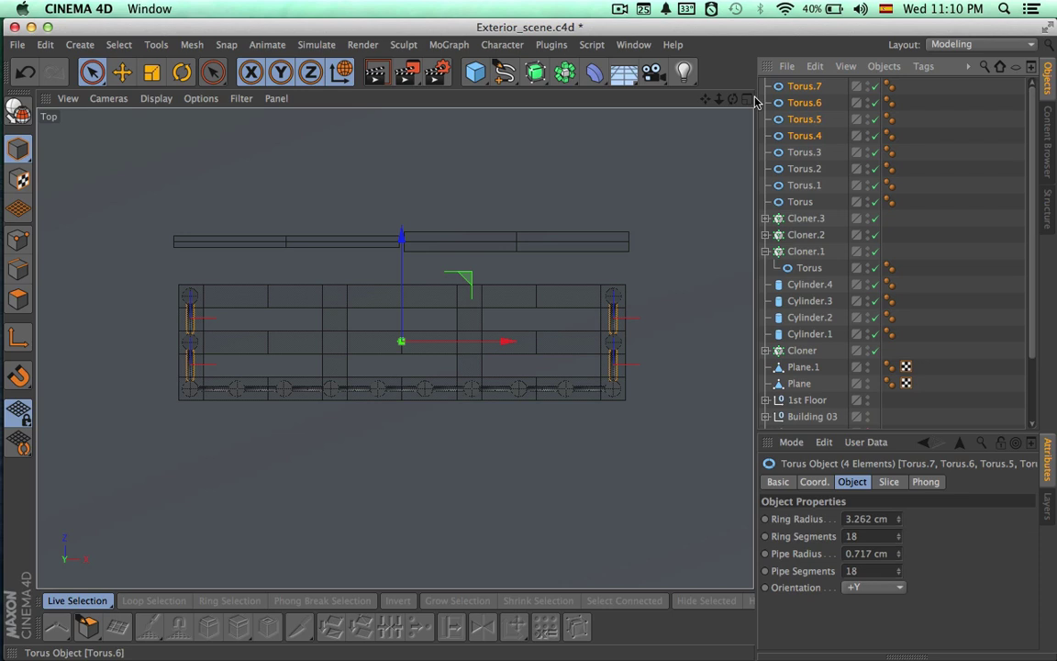
left_click(747, 98)
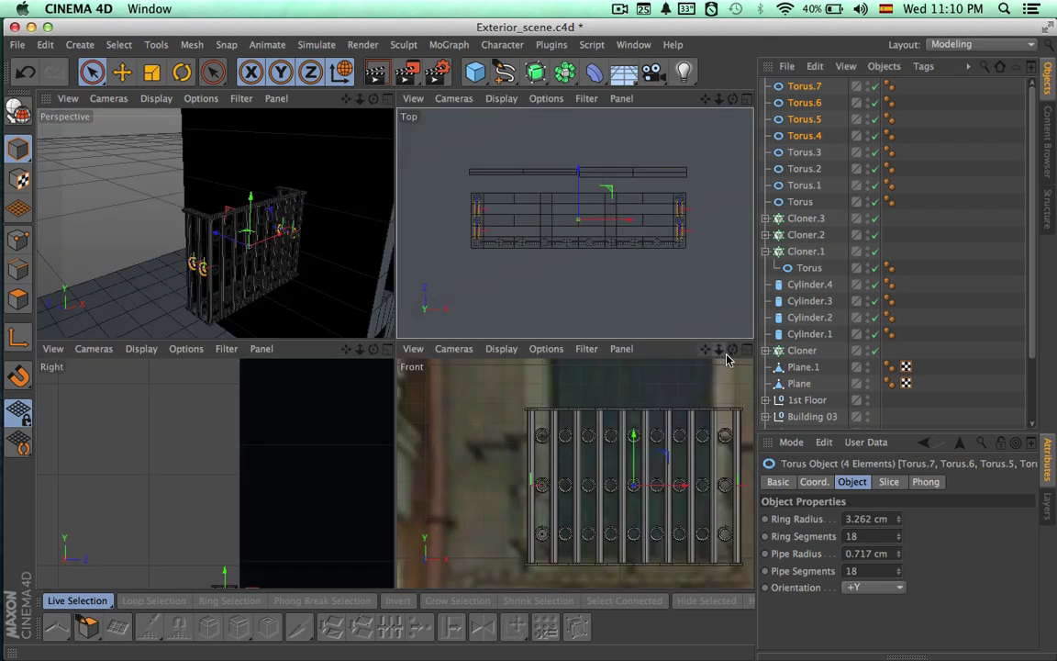
left_click(747, 349)
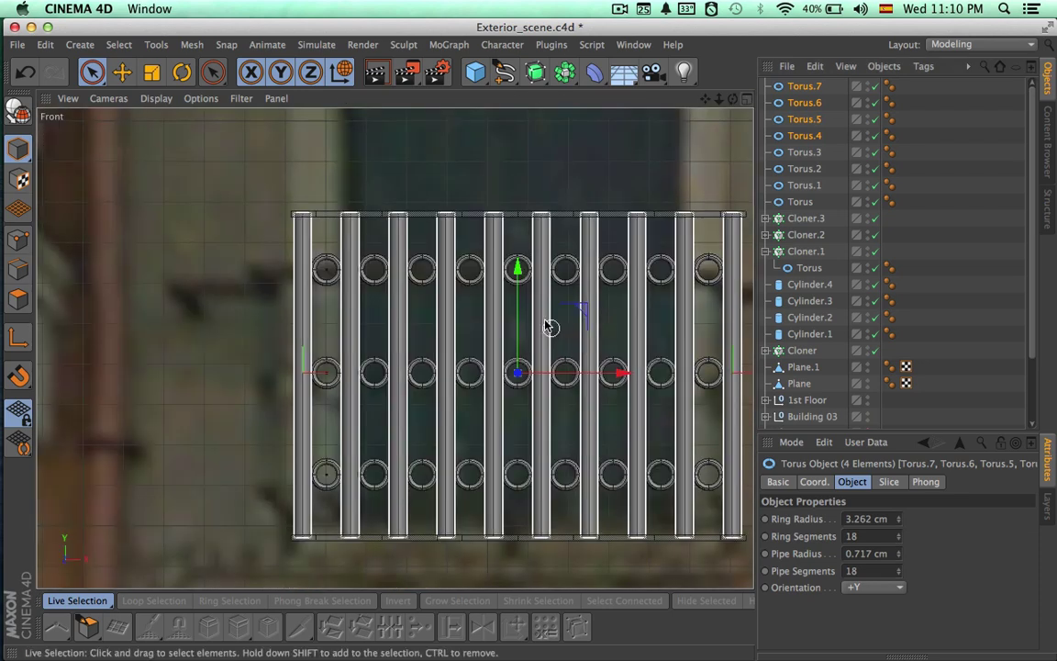
right_click_drag(591, 288, 731, 292, "alt")
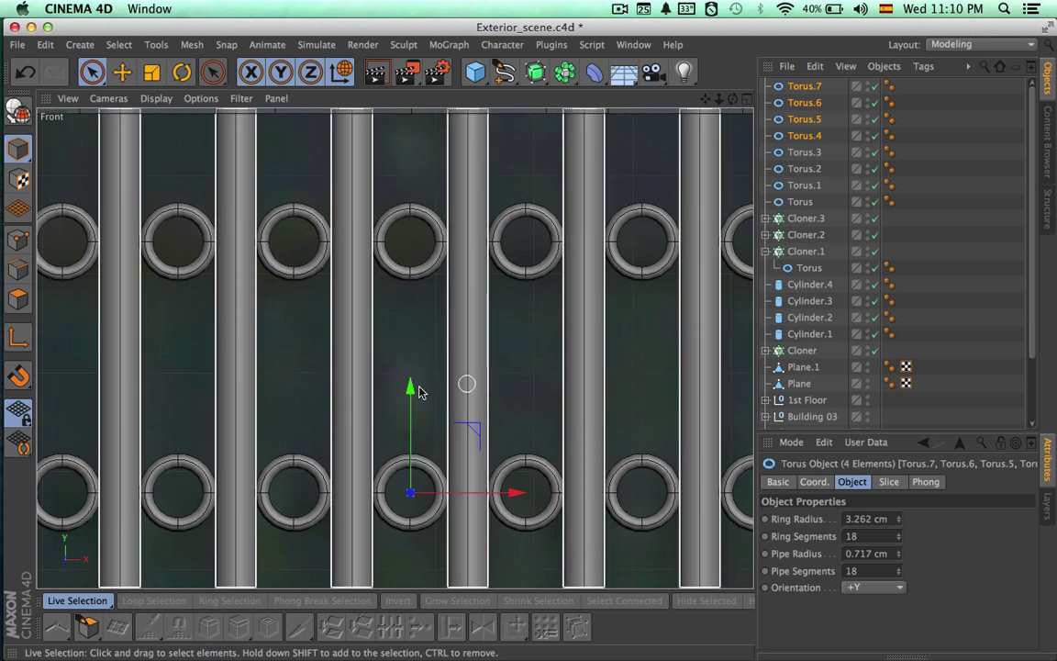
left_click_drag(410, 390, 437, 143)
scroll(422, 230, "down", 8)
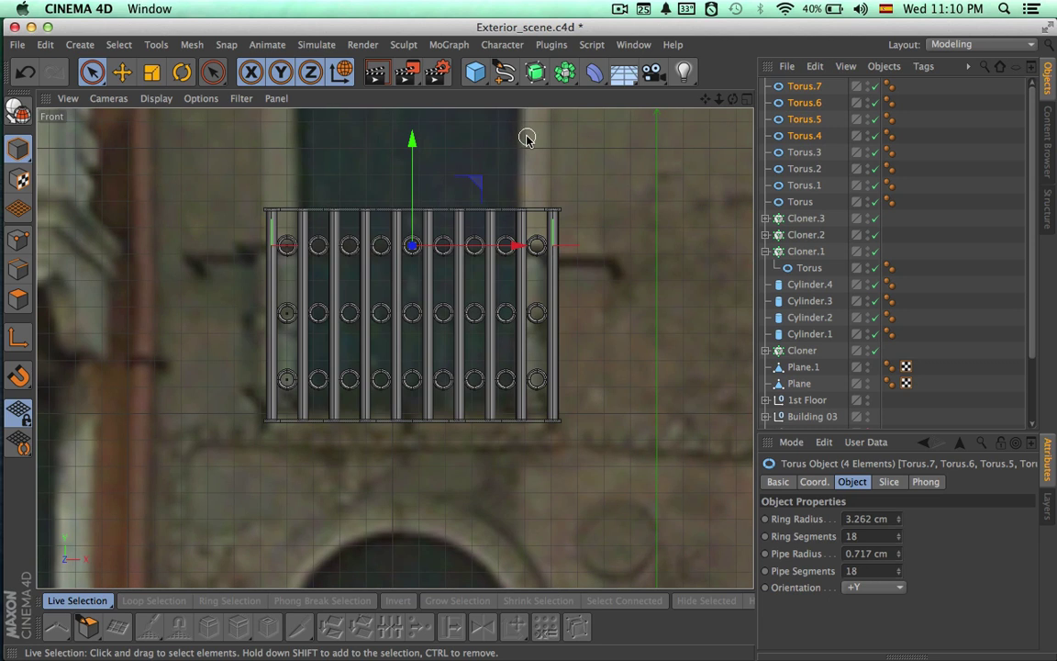
Duplicate the four upper side toruses and move the copies down along Y to align with the lowest row of front rings
key("ctrl+v")
left_click_drag(413, 139, 418, 286)
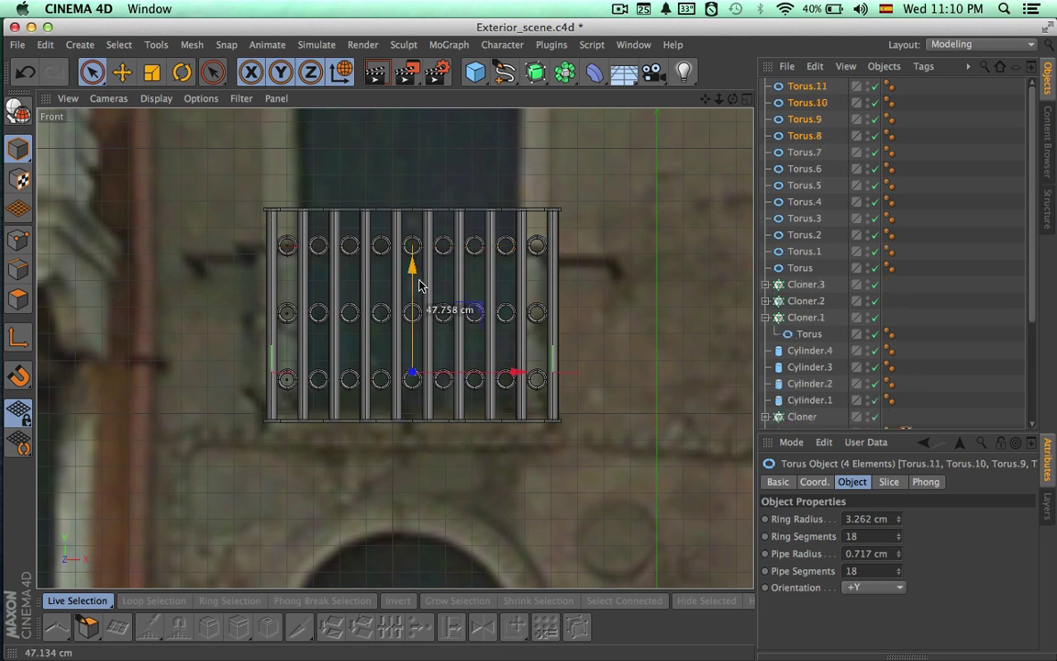
scroll(634, 390, "up", 8)
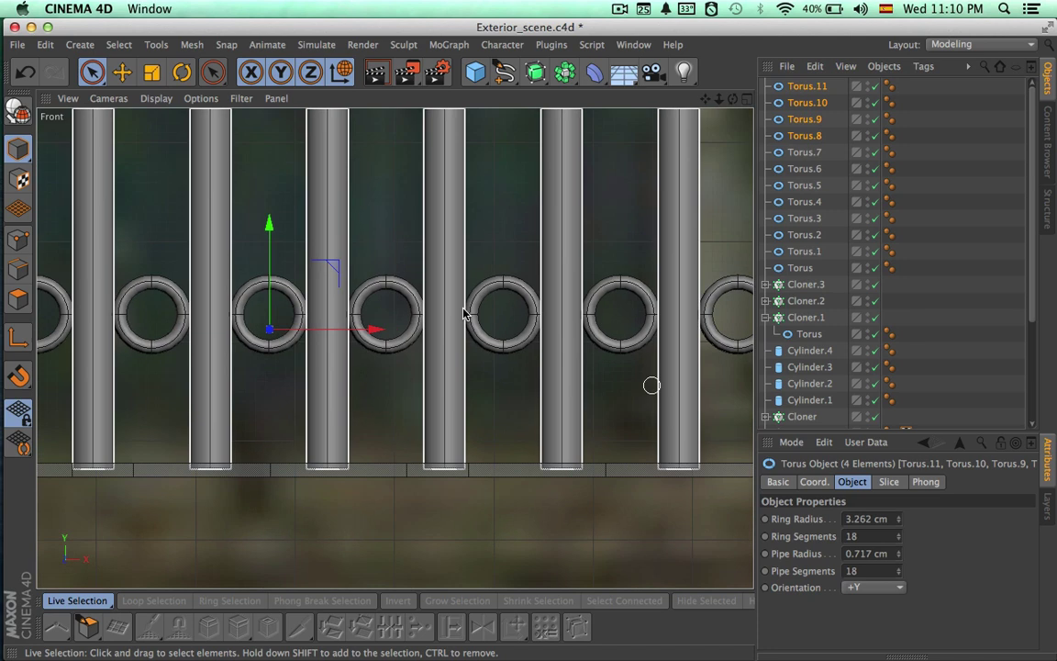
left_click_drag(268, 241, 268, 226)
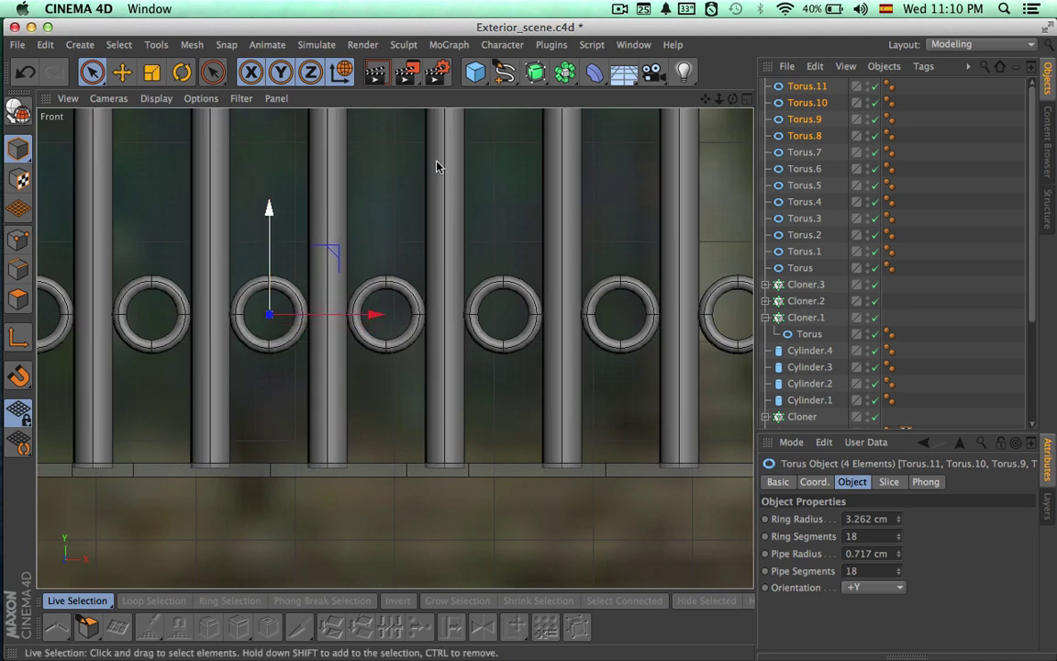
Convert all twelve side toruses, Torus to Torus.11, to editable polygon objects
left_click(747, 98)
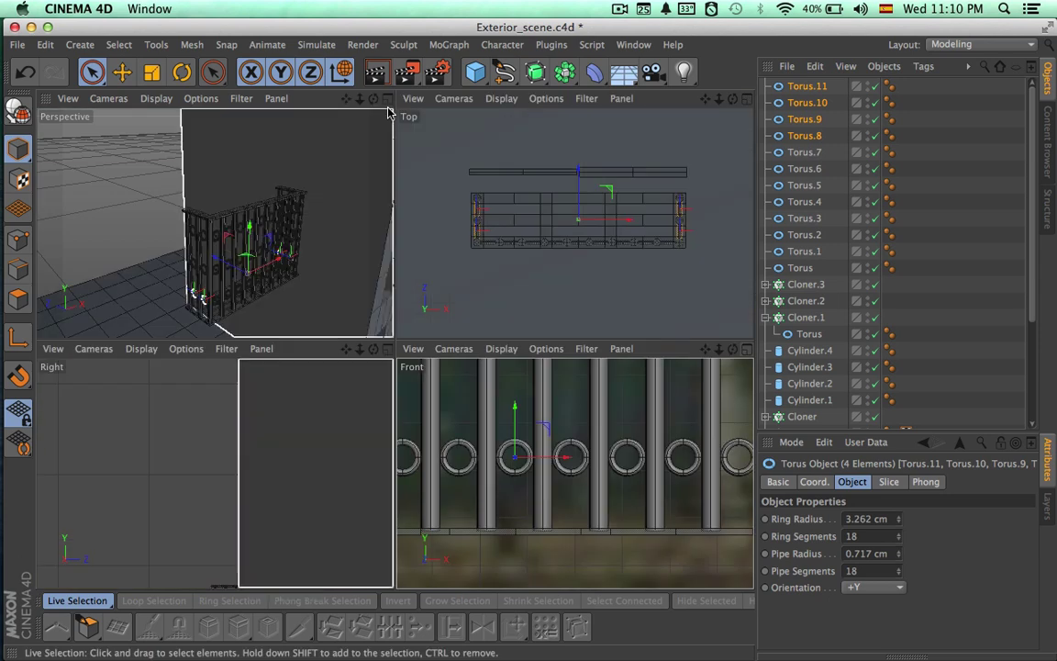
left_click(387, 101)
left_click_drag(358, 253, 382, 248, "alt")
left_click(973, 207)
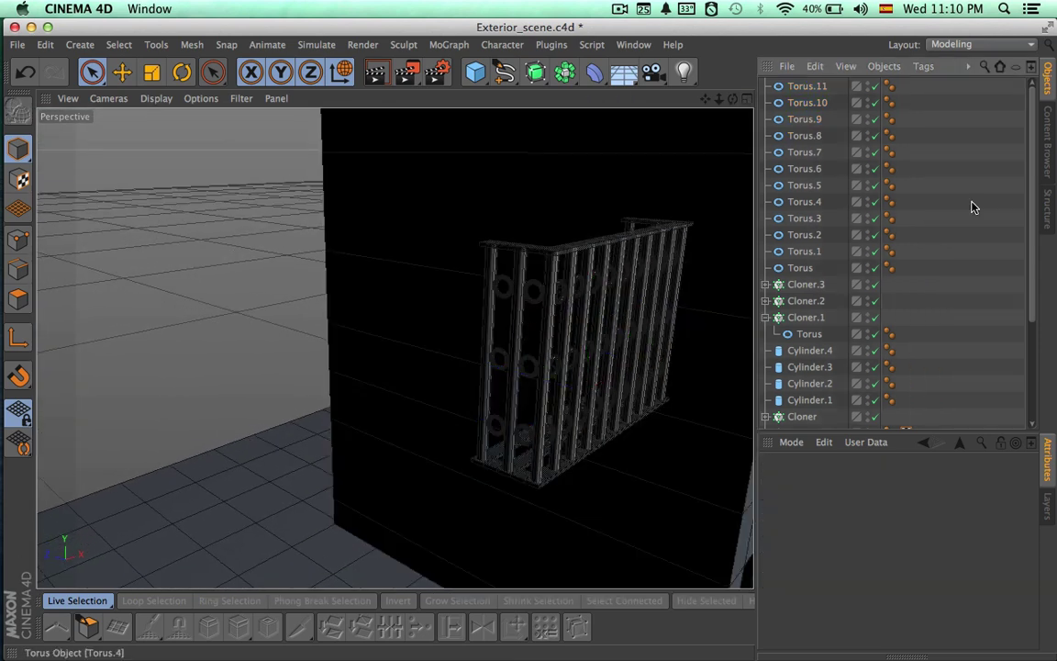
left_click(806, 91)
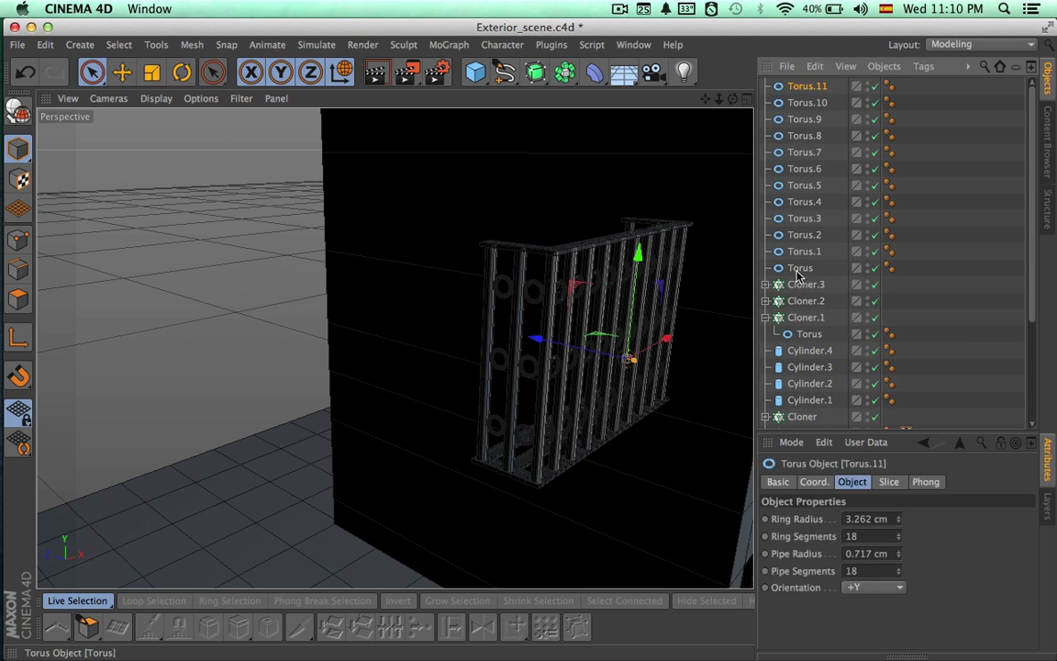
left_click(799, 268, "shift")
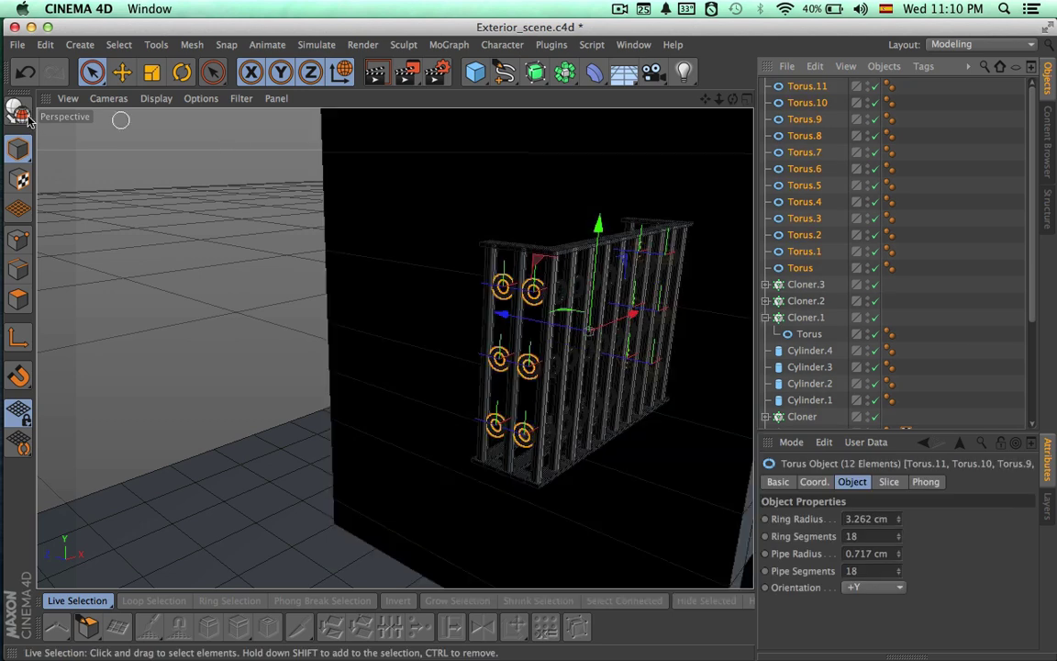
left_click(22, 114)
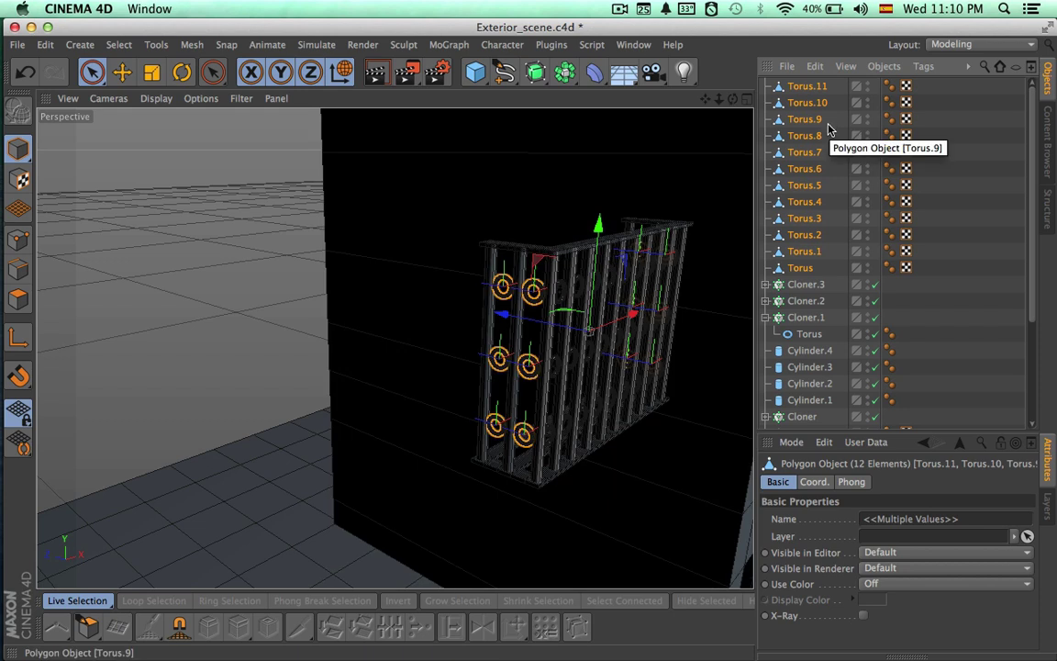
Group the three front ring cloners, Cloner.1 to Cloner.3, under one null and expand its hierarchy
left_click(806, 286)
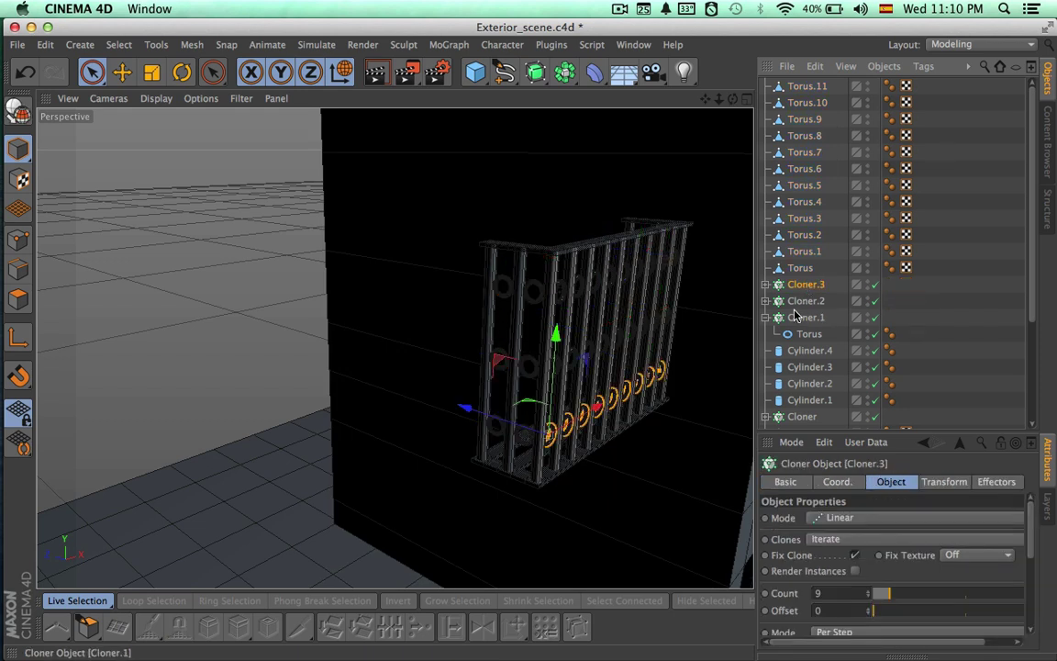
left_click(795, 319, "shift")
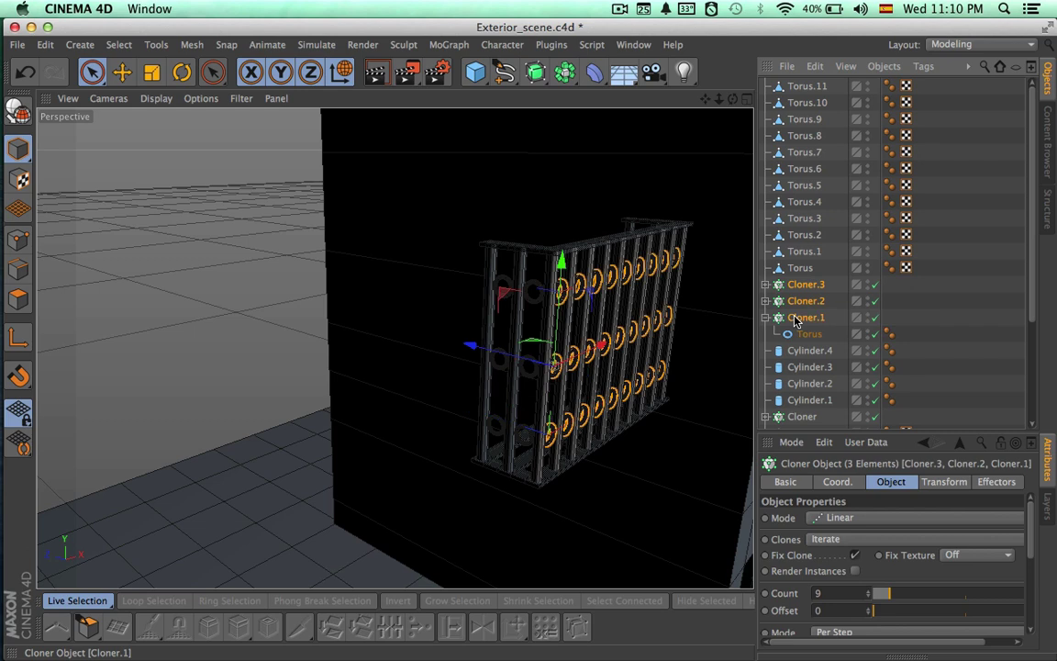
key("alt+g")
left_click(767, 284)
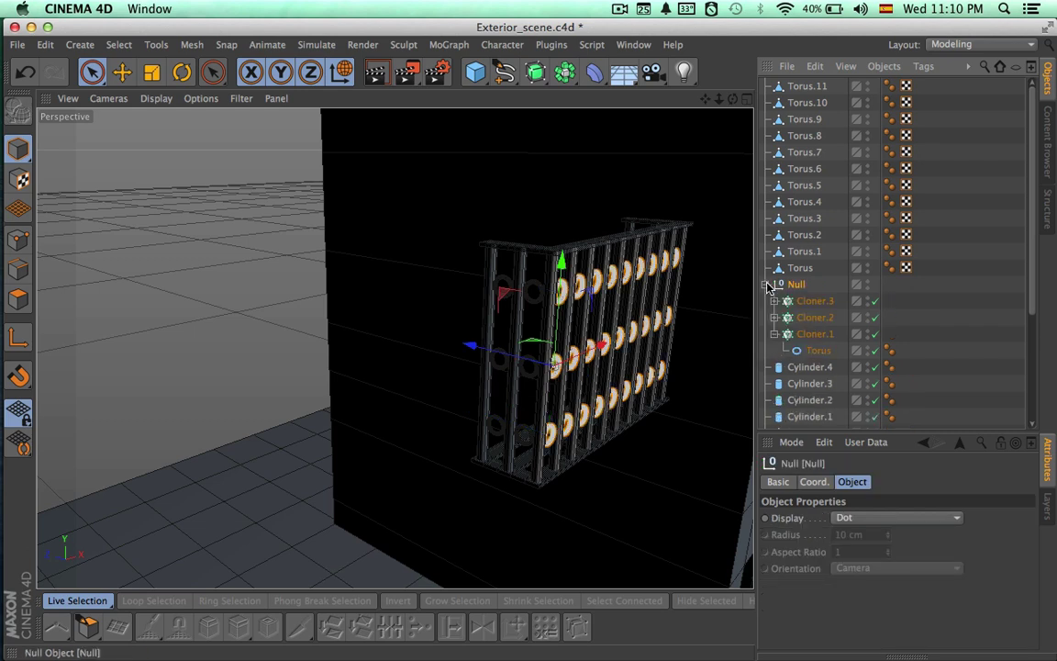
left_click(774, 301)
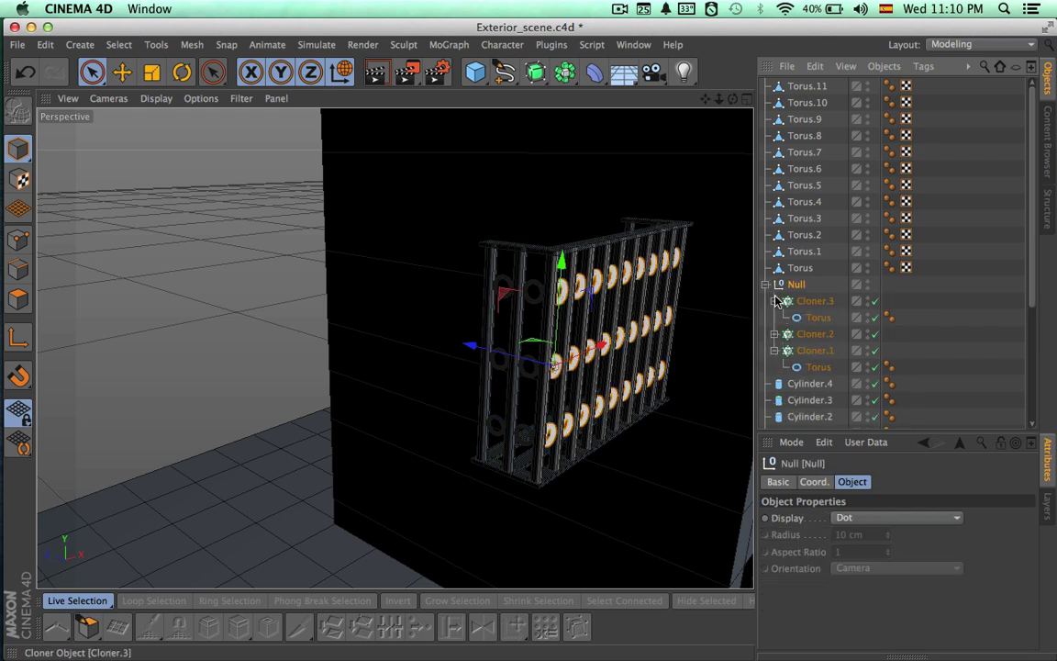
Make Cloner.3, Cloner.2 and Cloner.1 inside the null editable, one at a time
left_click(800, 301)
key("c")
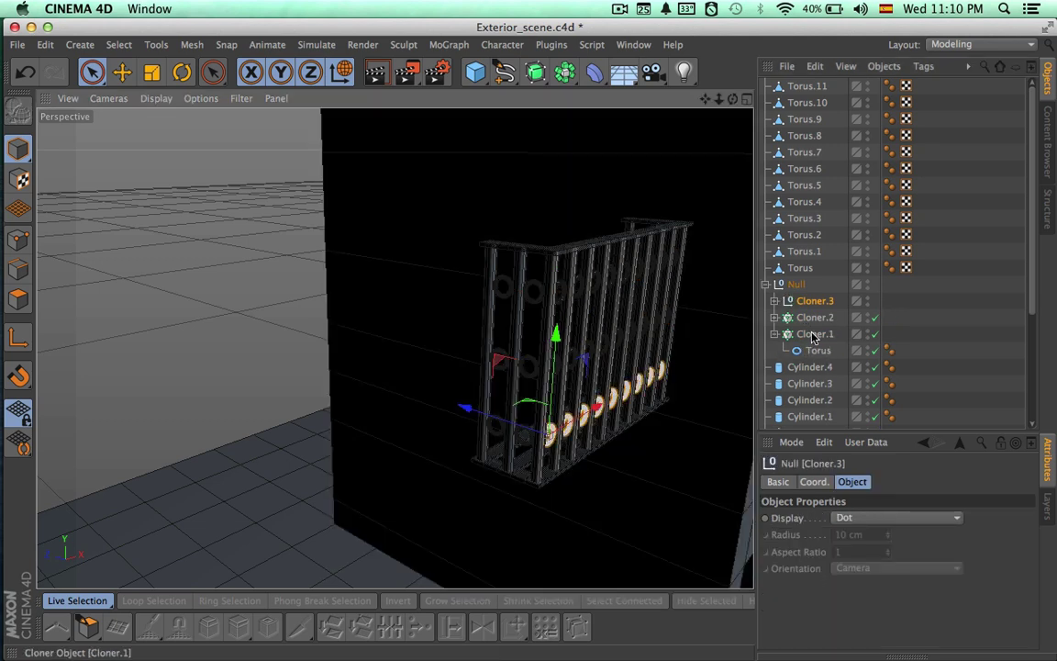
left_click(805, 318)
key("c")
left_click(806, 335)
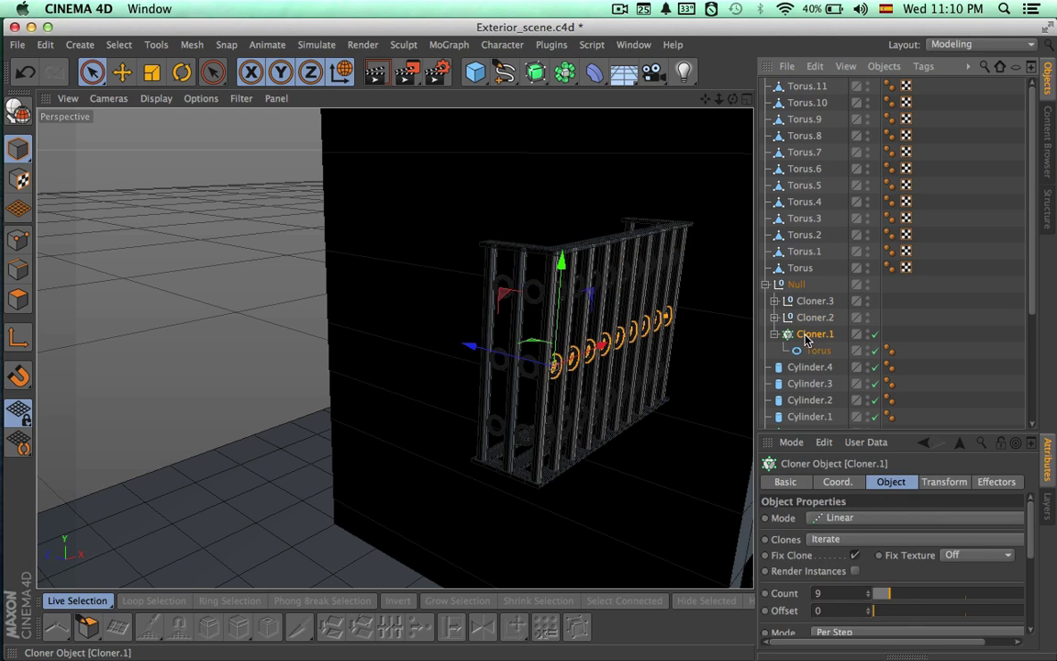
key("c")
left_click(775, 334)
left_click(775, 334)
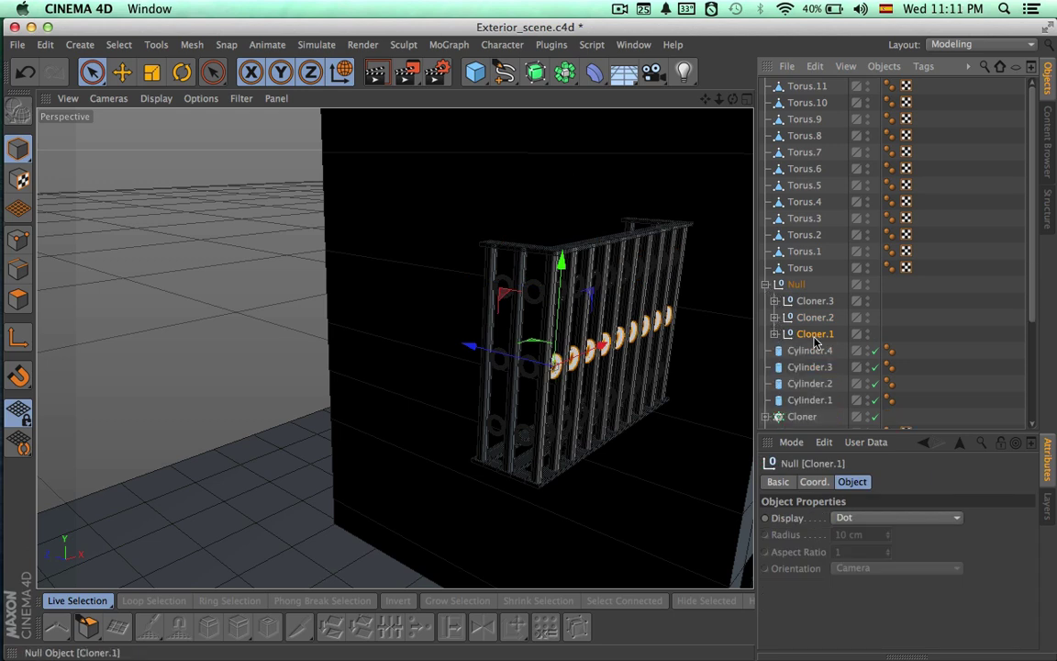
Rename the front ring rows Cloner.1, Cloner.2 and Cloner.3 as Middle, Upper and Bottom, and collapse their parent null
left_click_drag(725, 376, 660, 373, "alt")
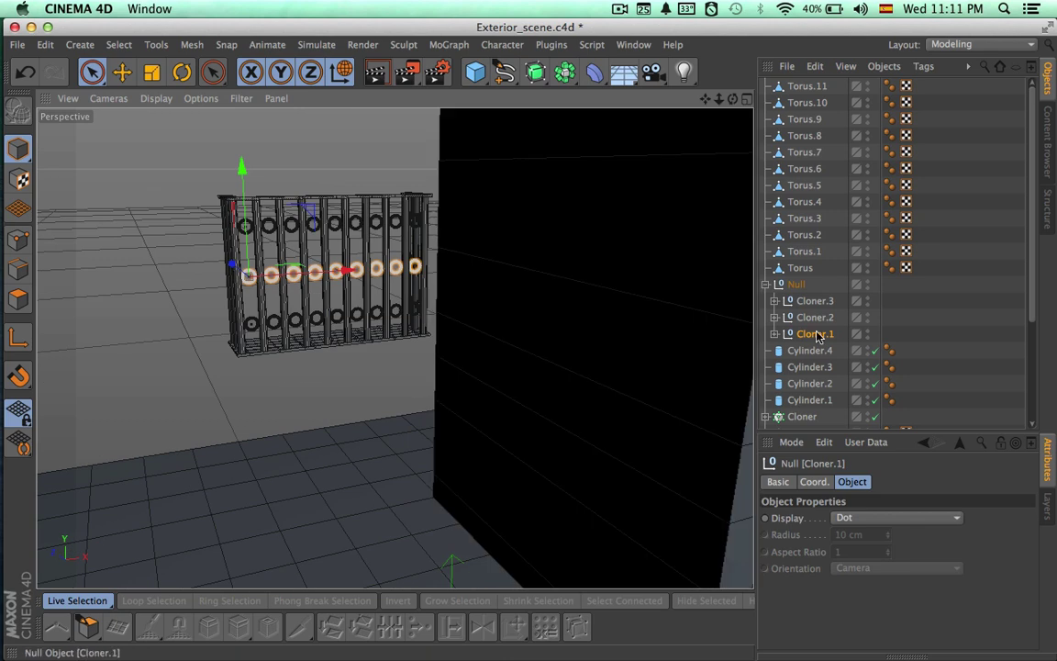
double_click(815, 335)
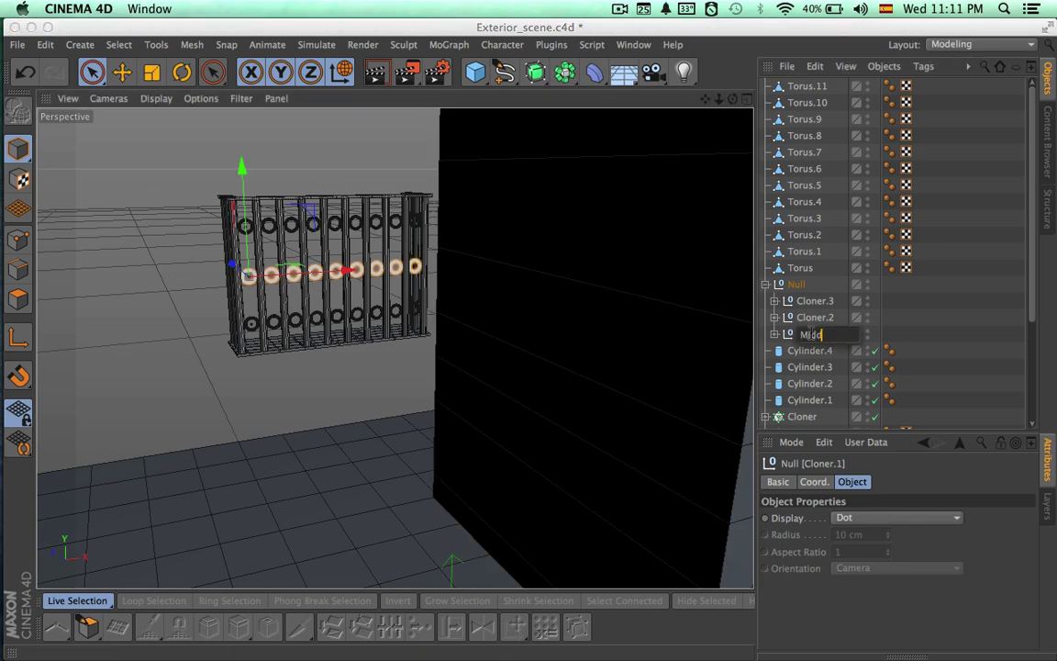
key("Return")
double_click(812, 317)
type("Up")
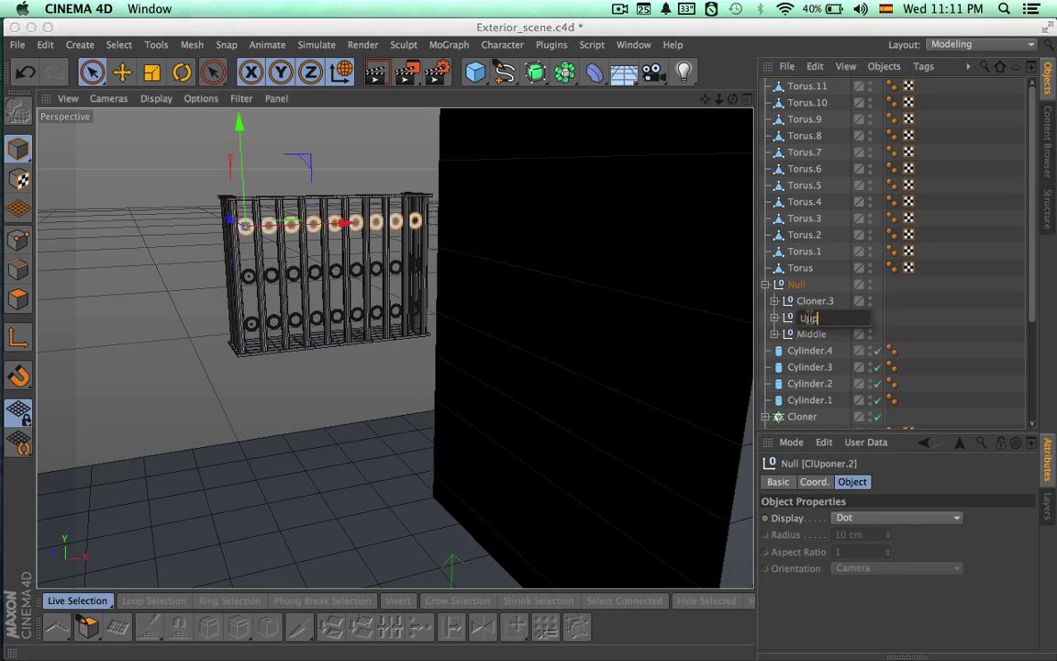
type("per")
key("Return")
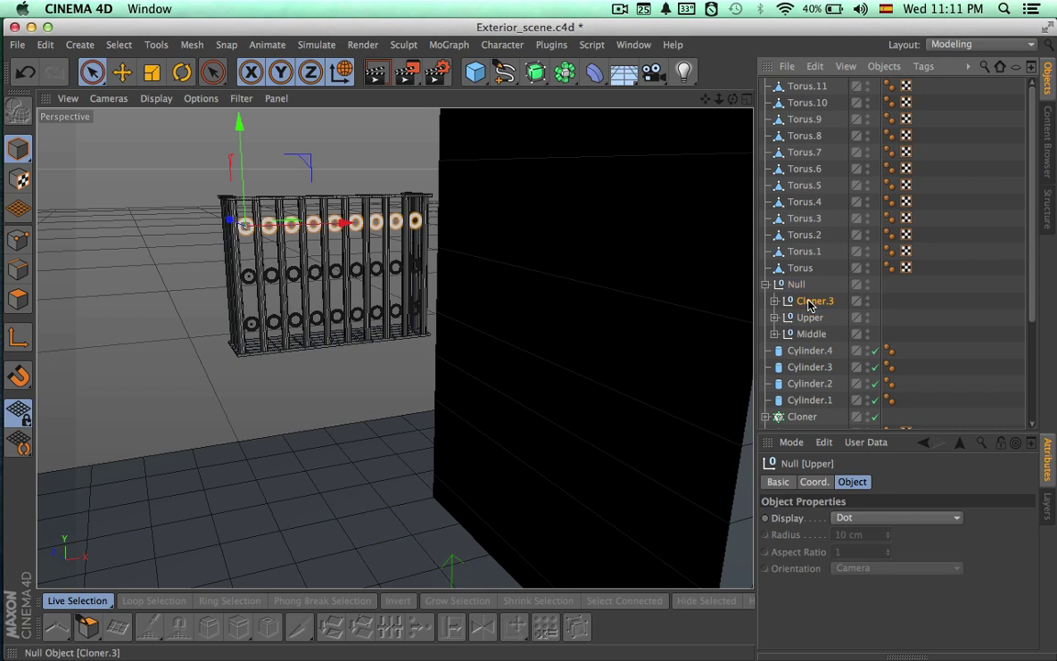
double_click(811, 302)
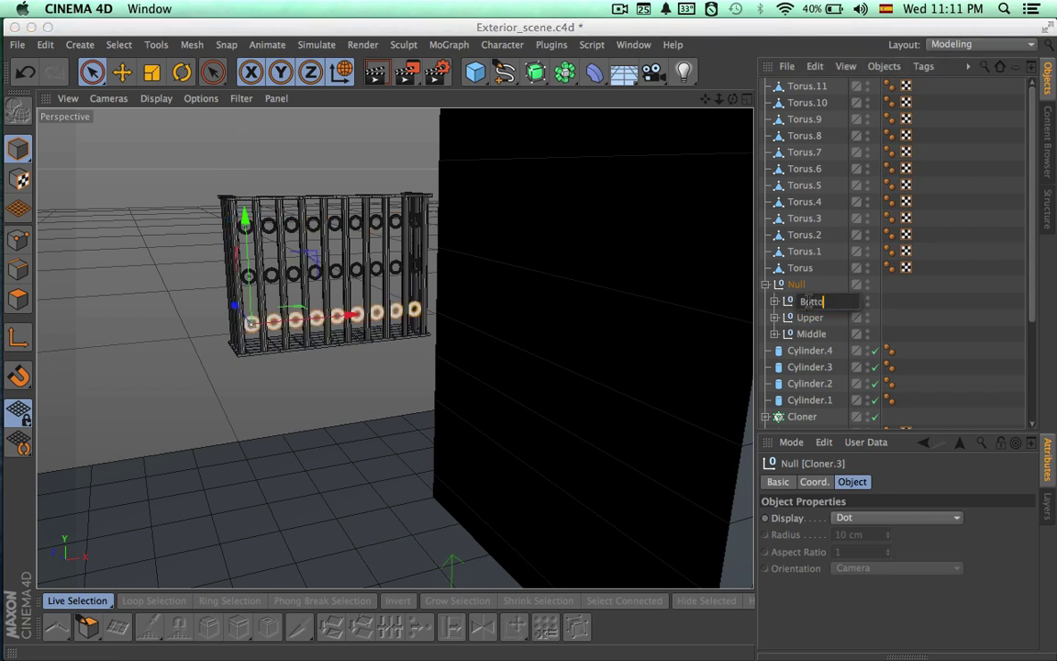
type("Bottom")
key("Return")
left_click(765, 285)
left_click(794, 284)
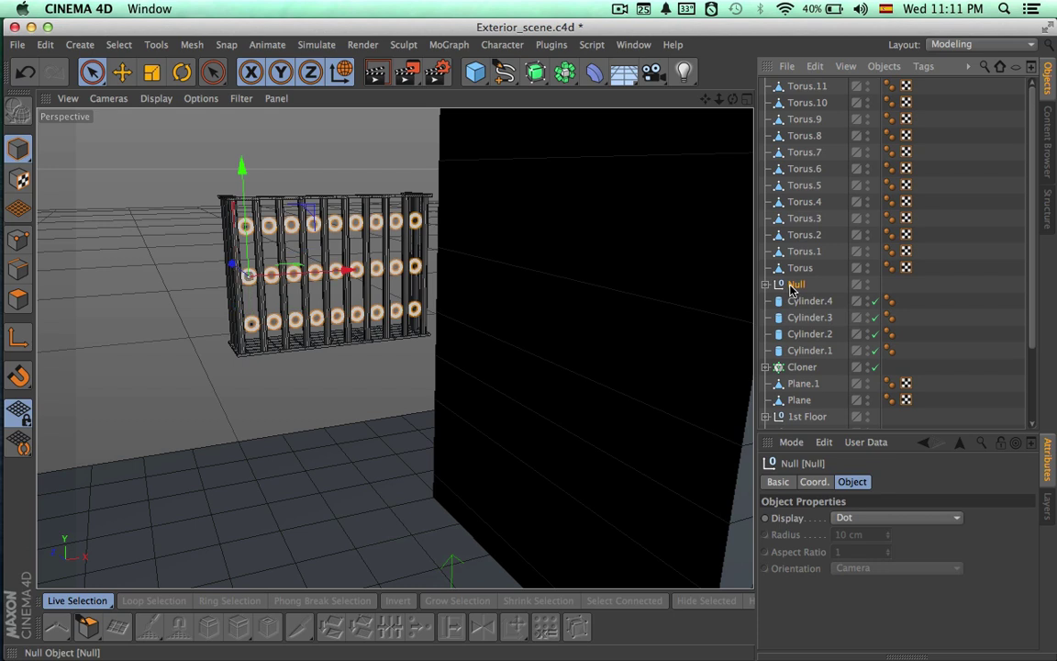
Group the twelve side toruses, Torus to Torus.11, under one null and name it Sides
left_click(797, 268)
left_click(803, 85, "shift")
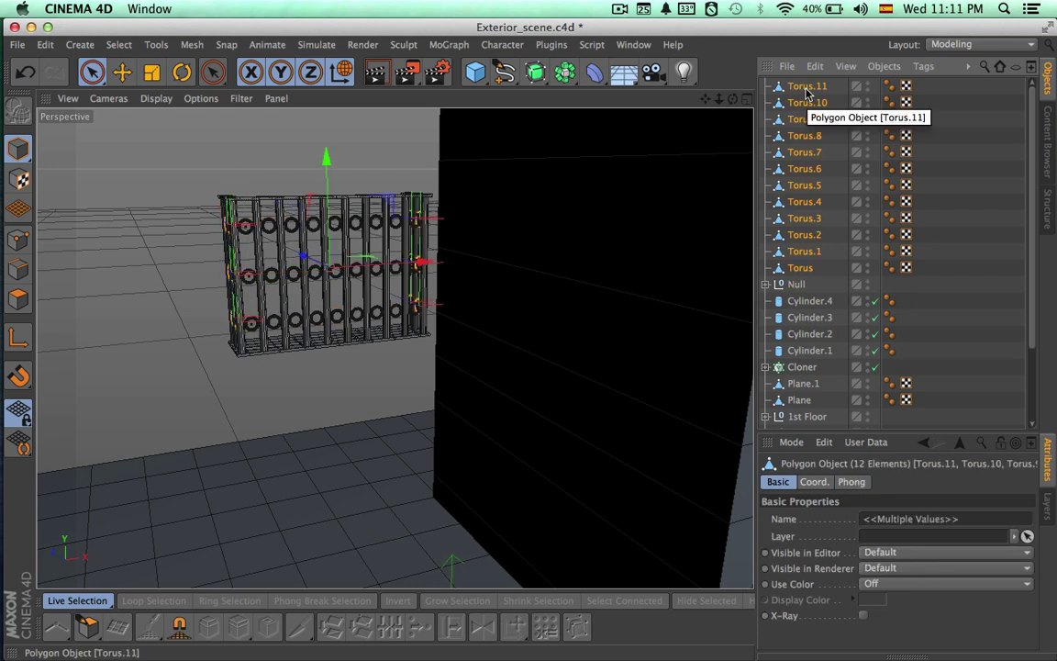
key("alt+g")
double_click(800, 86)
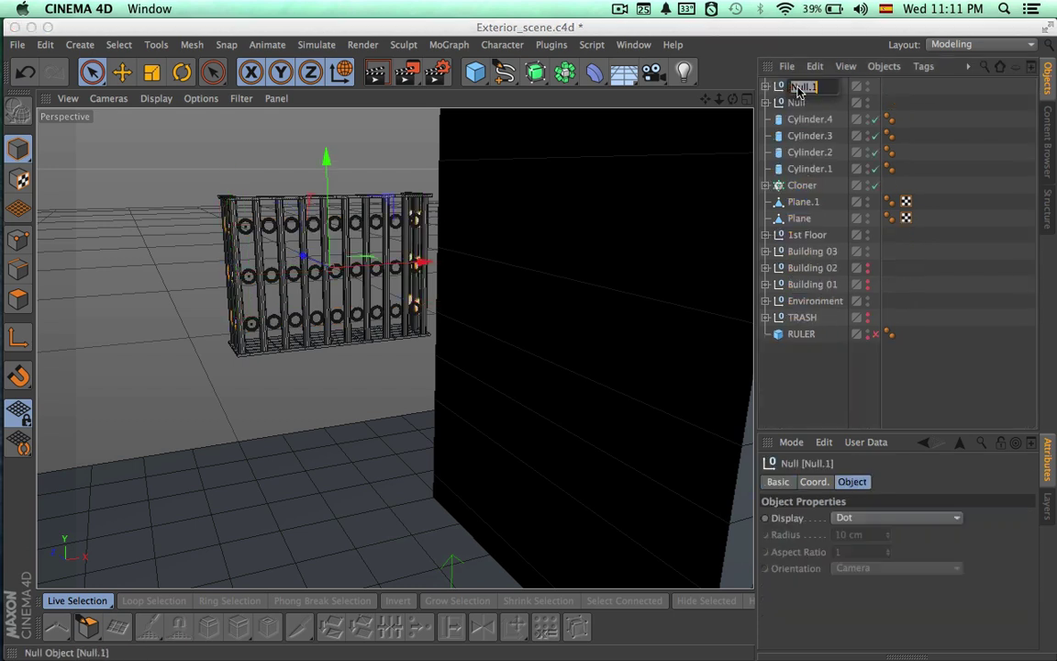
type("Sides")
key("Return")
Rename the null holding the front ring rows as Front, and group it with Sides under a null named Circles
double_click(798, 103)
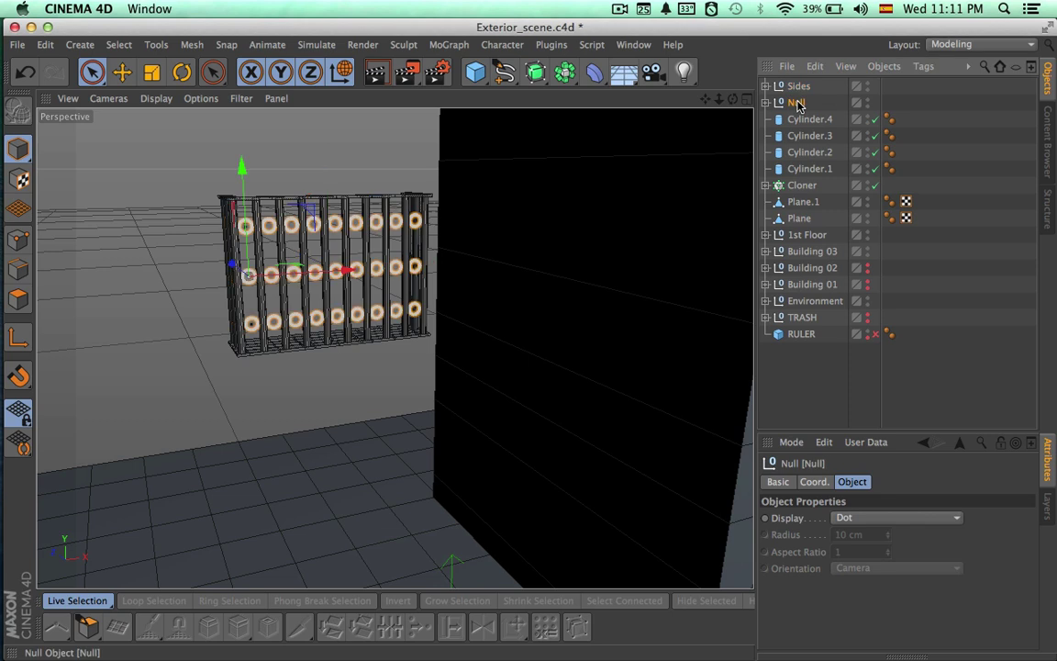
type("Front")
key("Return")
left_click(797, 87, "shift")
key("alt+g")
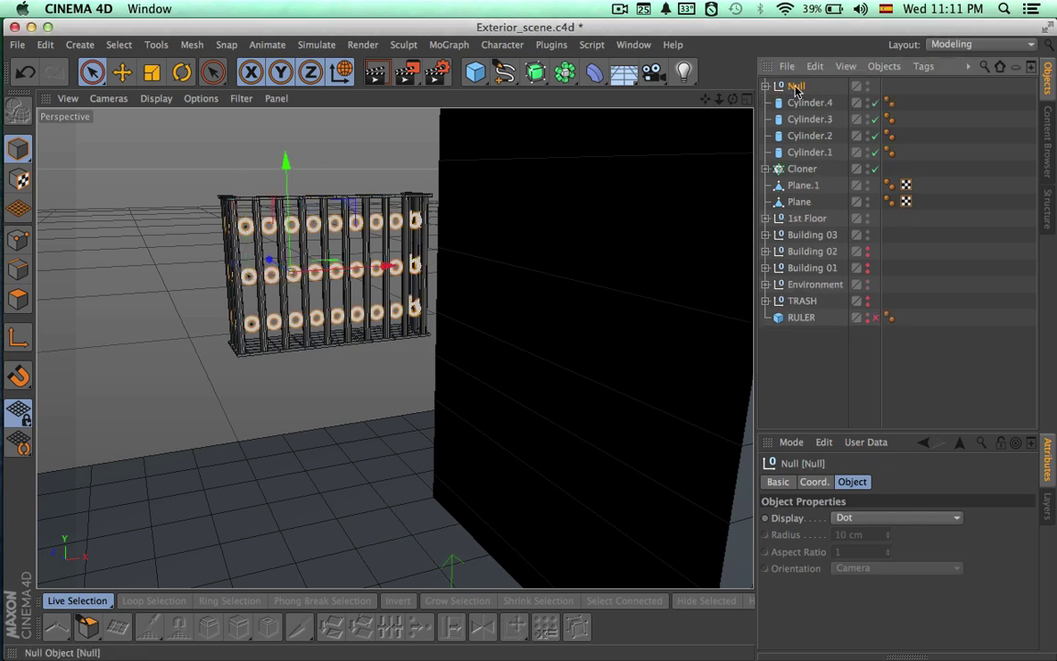
double_click(797, 88)
type("Circles")
key("Return")
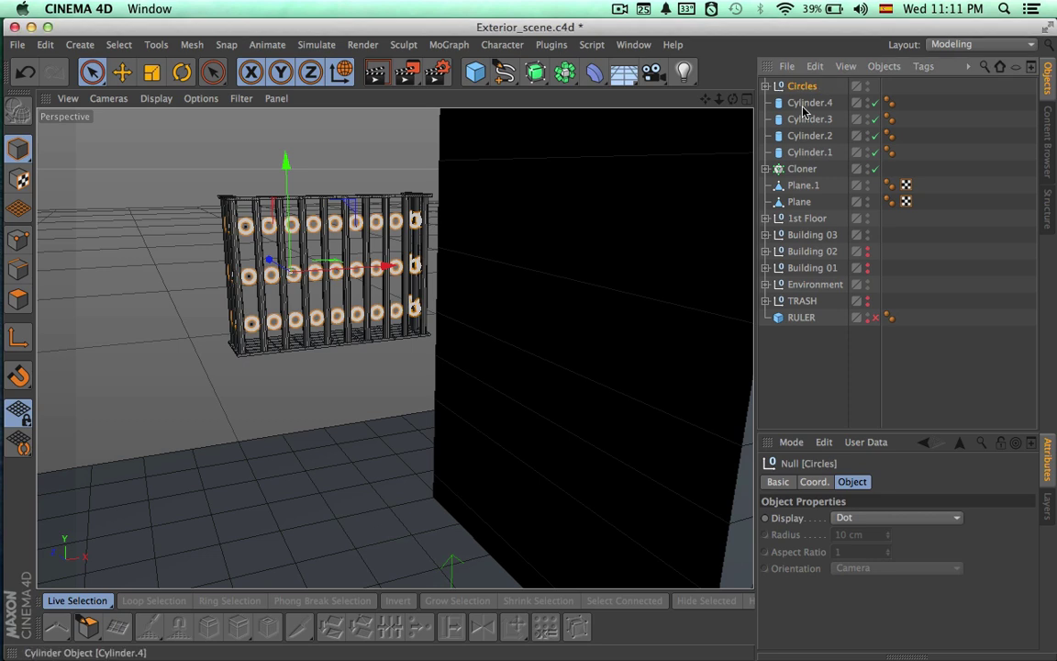
Make the front bars' Cloner editable and rename it as Front
left_click(804, 105)
left_click(803, 156, "shift")
left_click(798, 172)
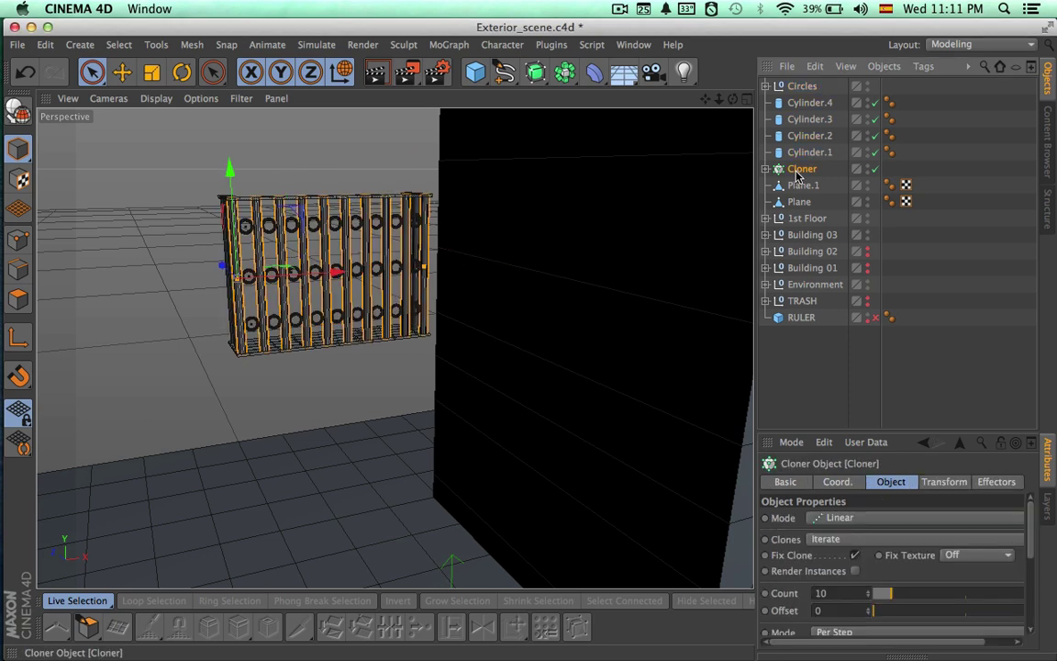
key("c")
double_click(798, 171)
type("Front")
key("Return")
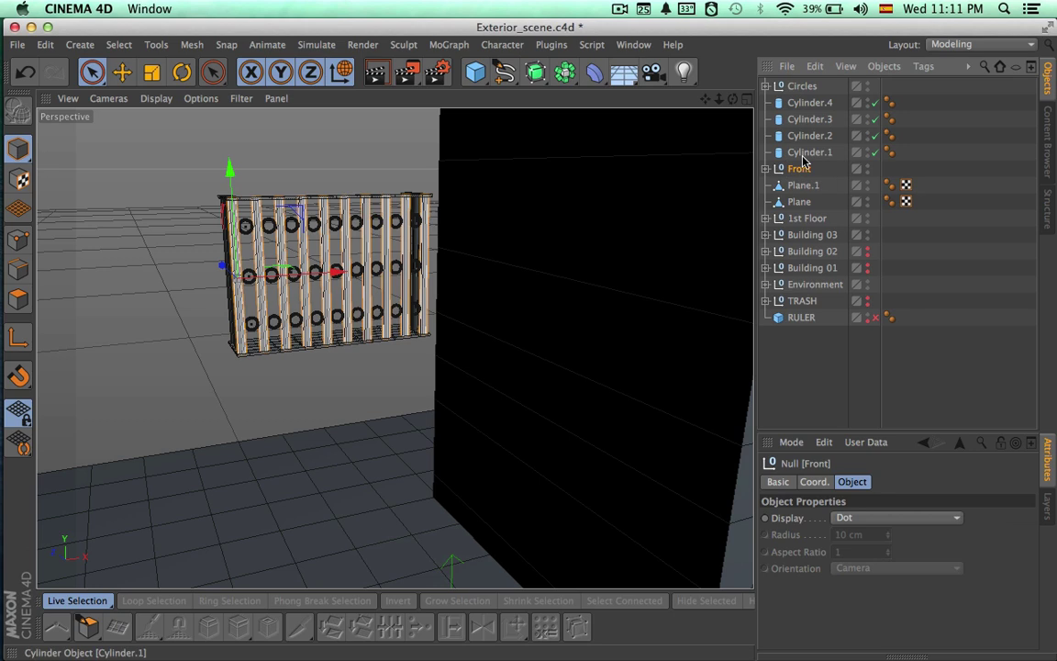
Group the side bars, Cylinder.1 to Cylinder.4, under one null named Sides
left_click(809, 152)
left_click(805, 103, "shift")
key("alt+g")
double_click(796, 102)
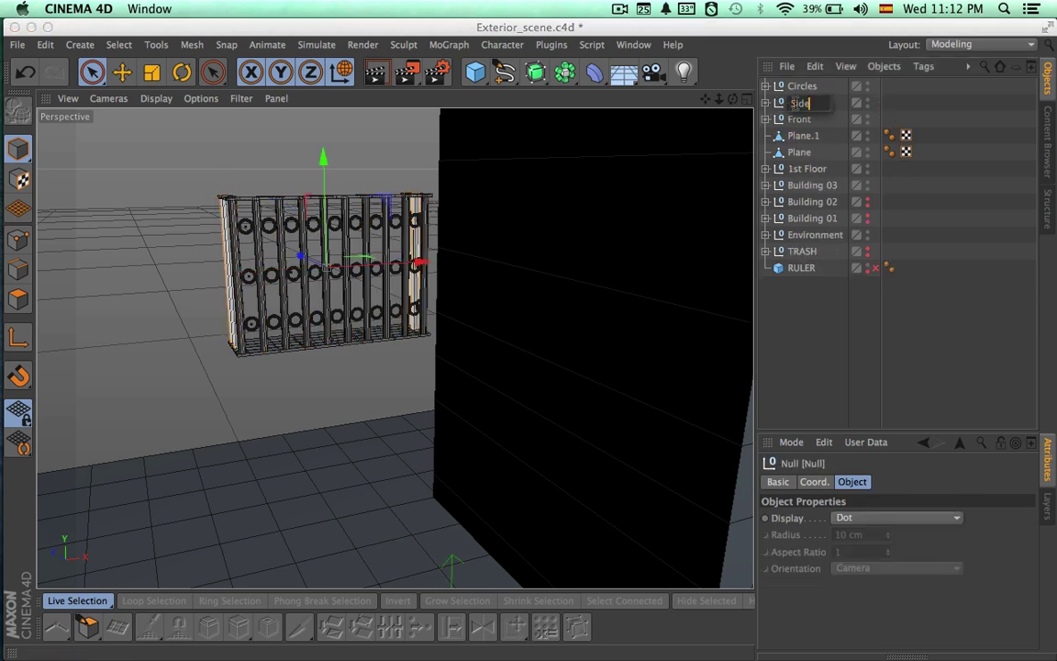
type("Sides")
key("Return")
Group the bars' Sides and Front nulls under a parent null named Bars
left_click(799, 119, "shift")
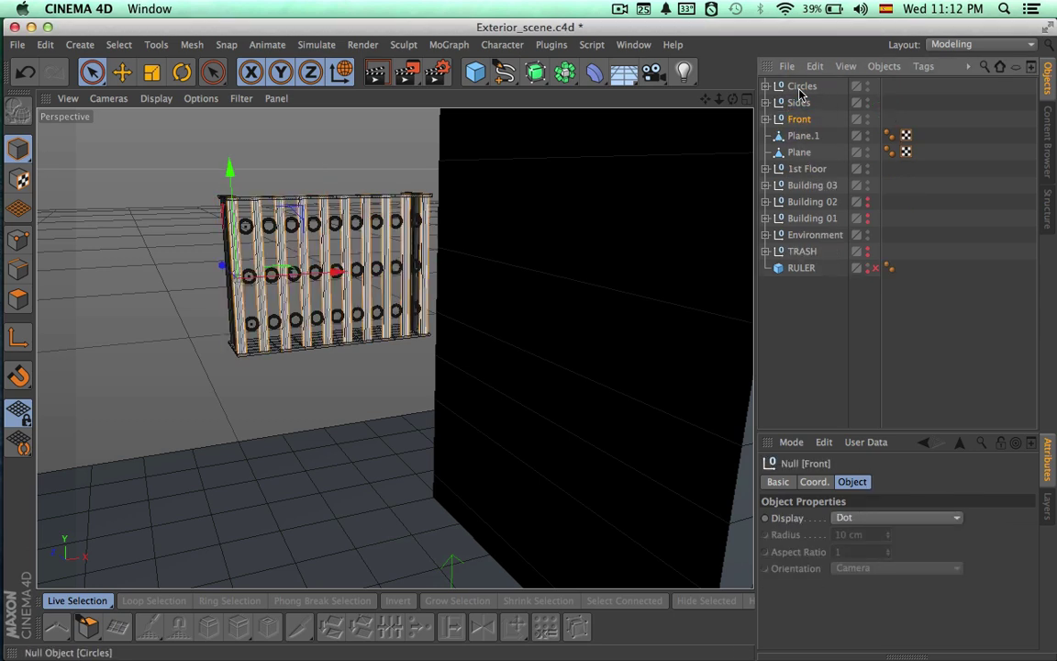
left_click(800, 87, "shift")
left_click(799, 103)
left_click(798, 123, "shift")
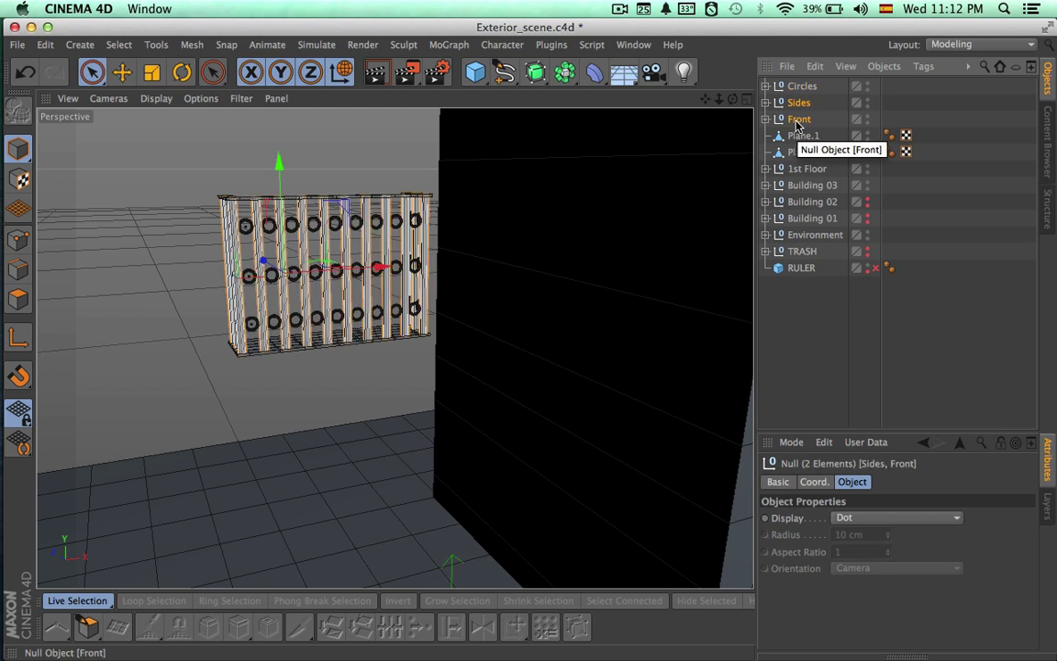
key("alt+g")
left_click(797, 120)
double_click(796, 104)
type("Bars")
key("Return")
left_click(803, 85, "shift")
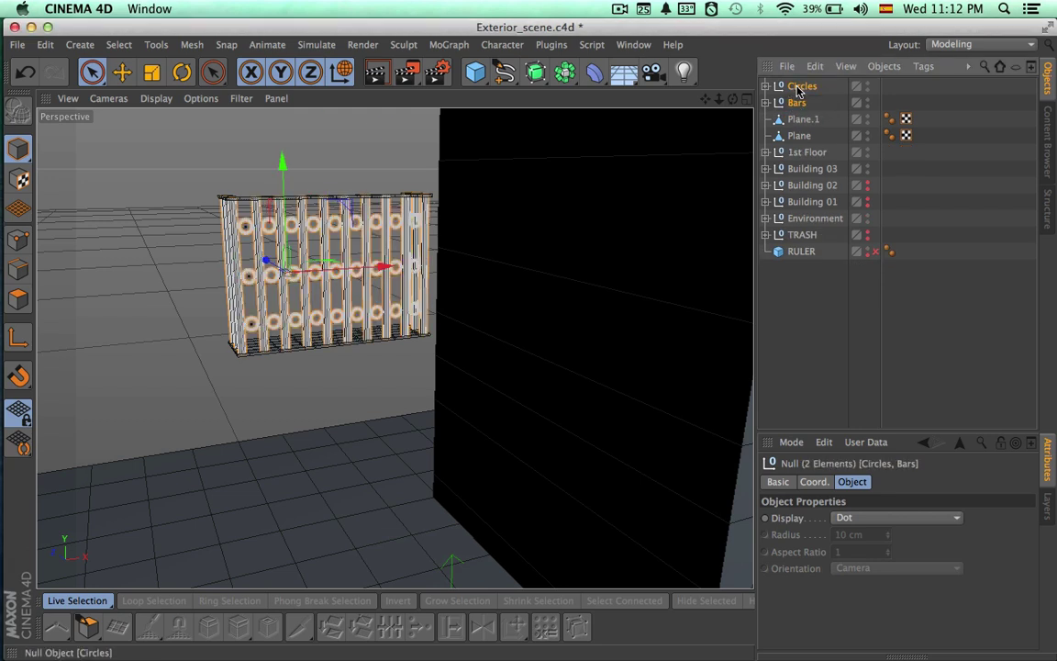
Turn off X-Ray for the balcony's base and handrail objects, Plane and Plane.1
left_click_drag(725, 266, 673, 287, "alt")
left_click(801, 137)
left_click(804, 120, "shift")
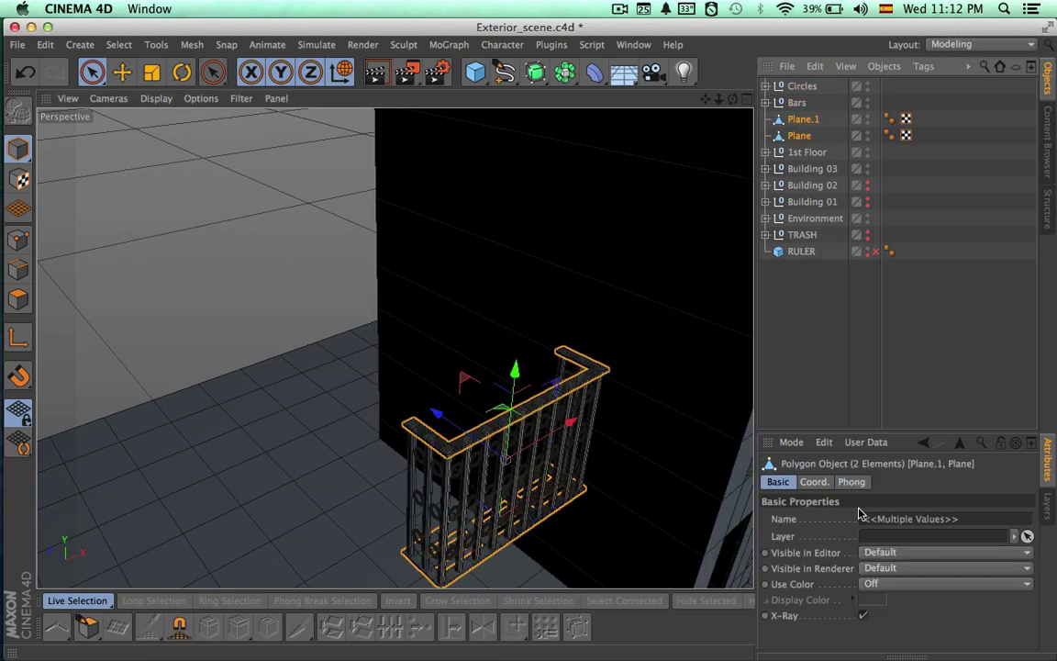
Rename the base object Plane as Valcony Base and the handrail object Plane.1 as Valcony
double_click(795, 136)
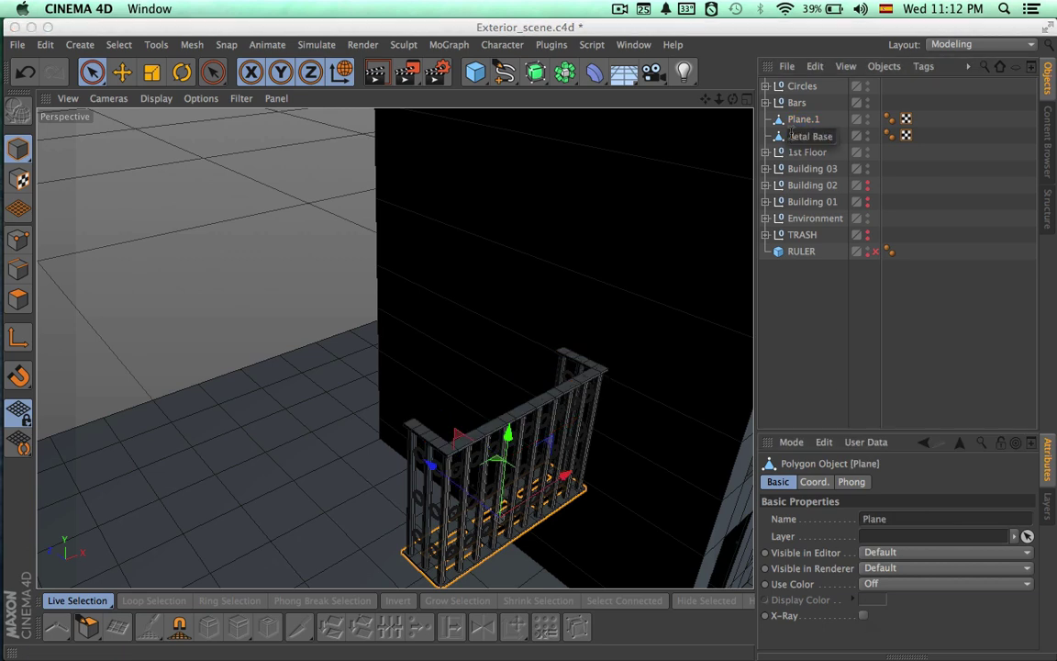
type("Metal Base")
key("Return")
left_click(795, 119)
double_click(819, 135)
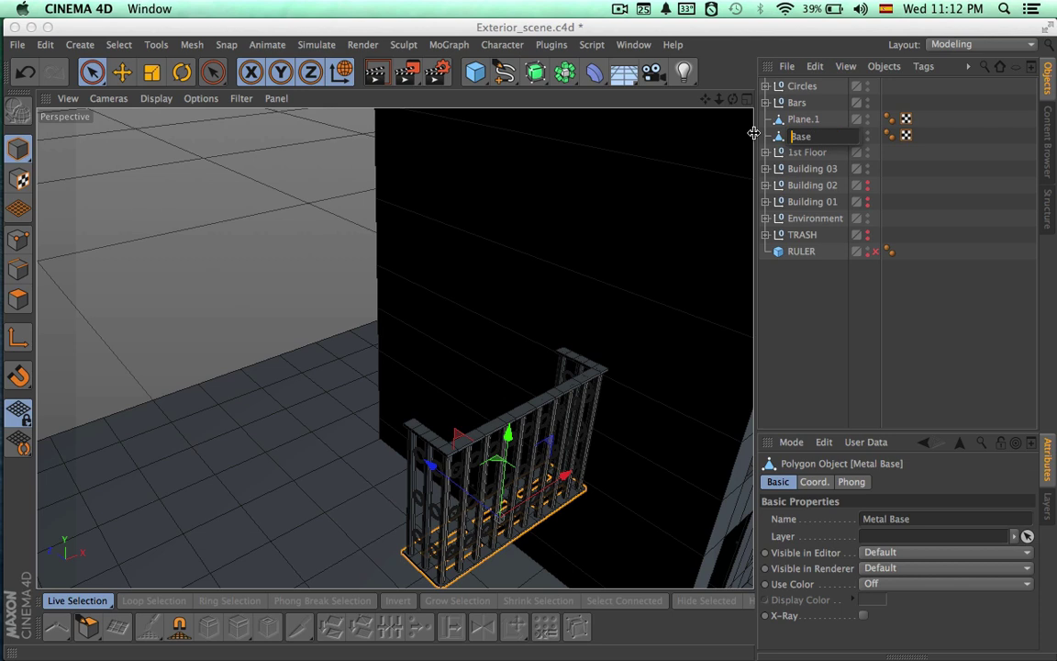
type("Valcony Base")
key("Return")
double_click(795, 120)
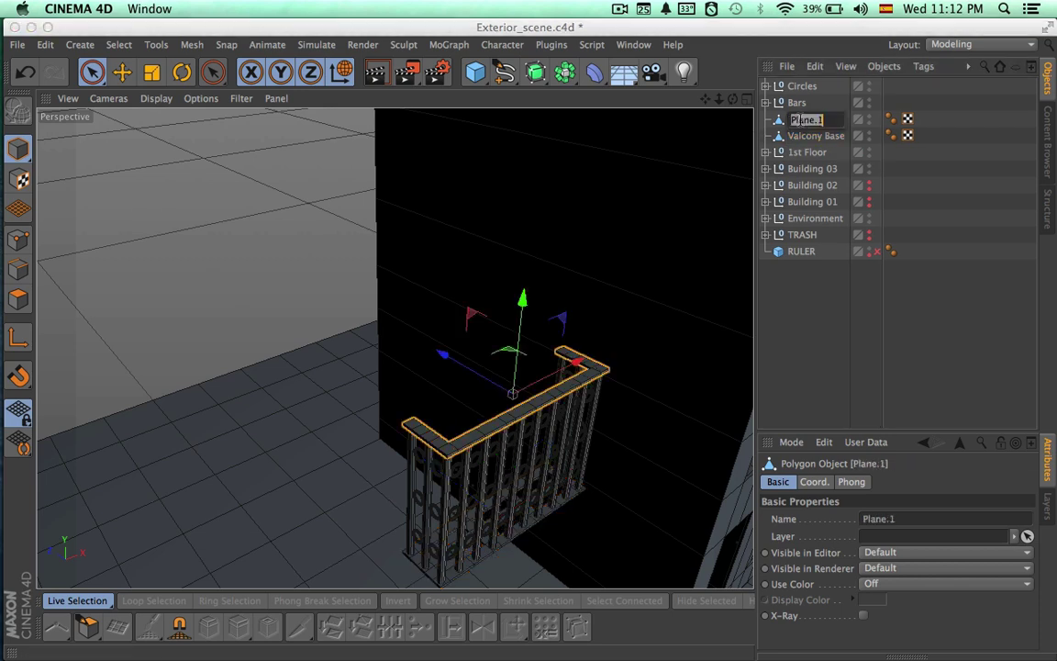
type("Valcony")
key("Return")
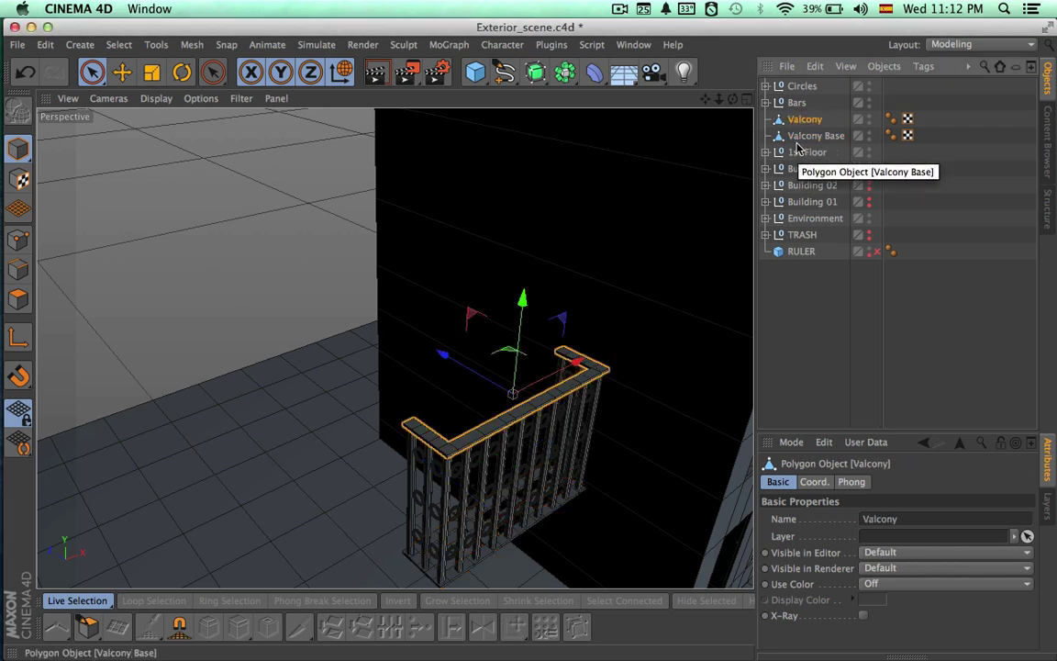
Group Circles, Bars, Valcony and Valcony Base under one null named Valcony A
left_click(796, 139)
left_click(794, 87, "shift")
key("alt+g")
double_click(794, 88)
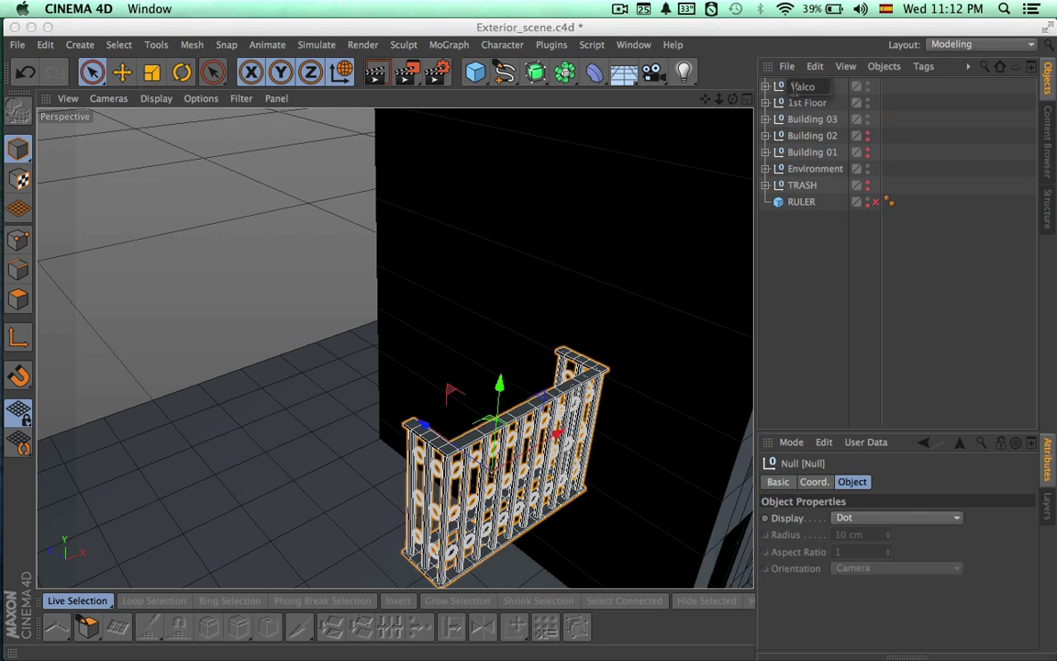
type("Valcony A")
key("Return")
Make Building 02 and Building 01 visible in the scene again
left_click_drag(703, 211, 670, 175, "alt")
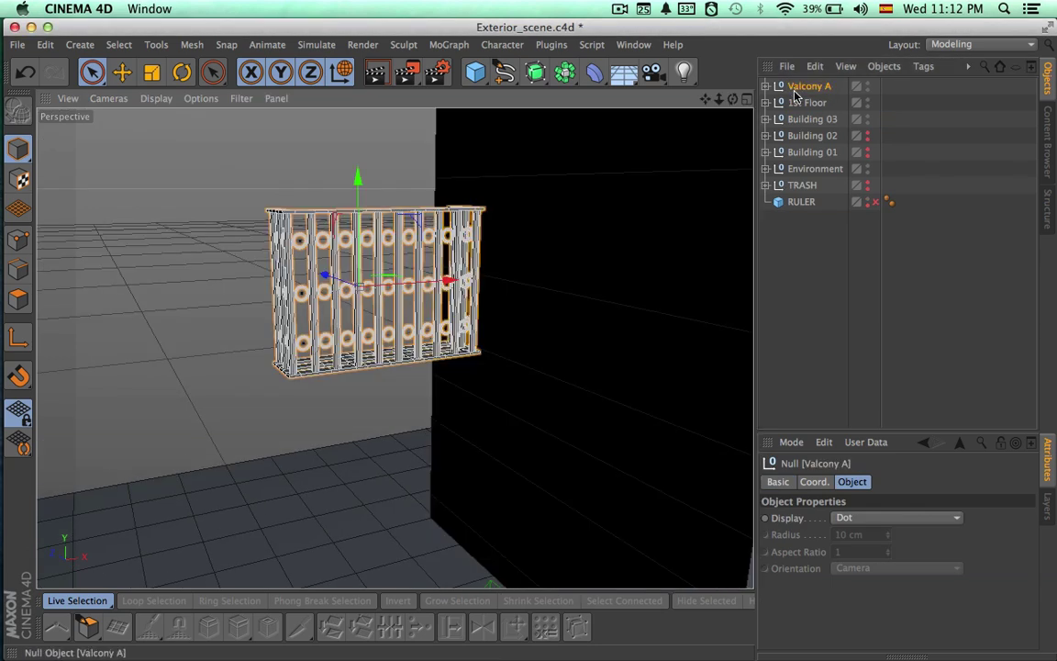
left_click(868, 139, "alt")
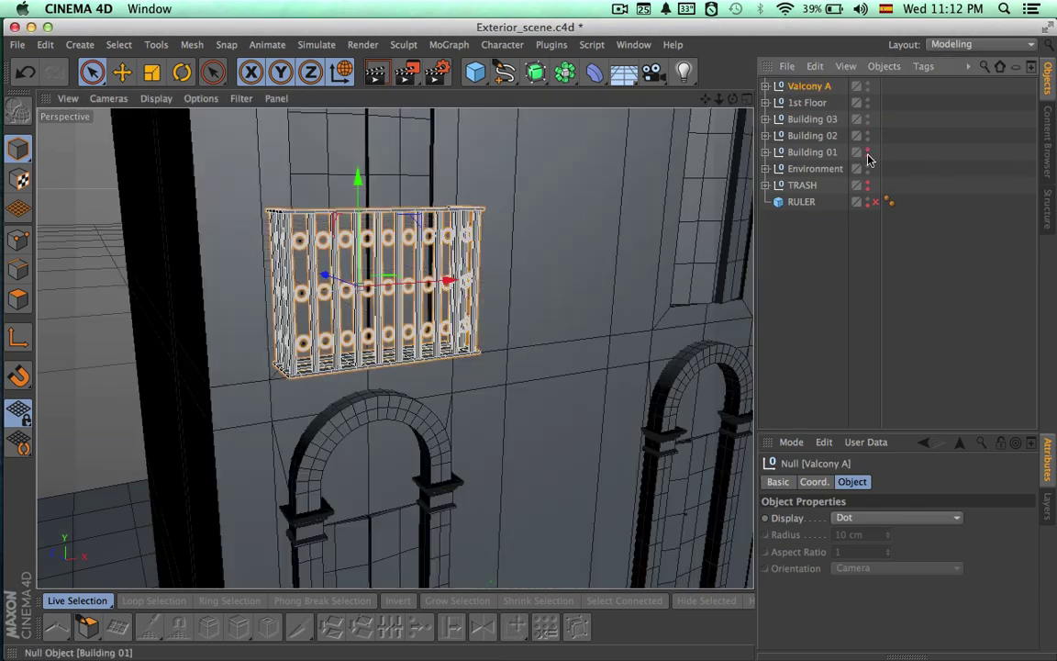
left_click(869, 154, "alt")
Examine the finished balcony from several angles and distances against the facade of Building 02
right_click_drag(517, 234, 607, 232, "alt")
left_click_drag(541, 264, 624, 342, "alt")
left_click_drag(384, 329, 324, 319, "alt")
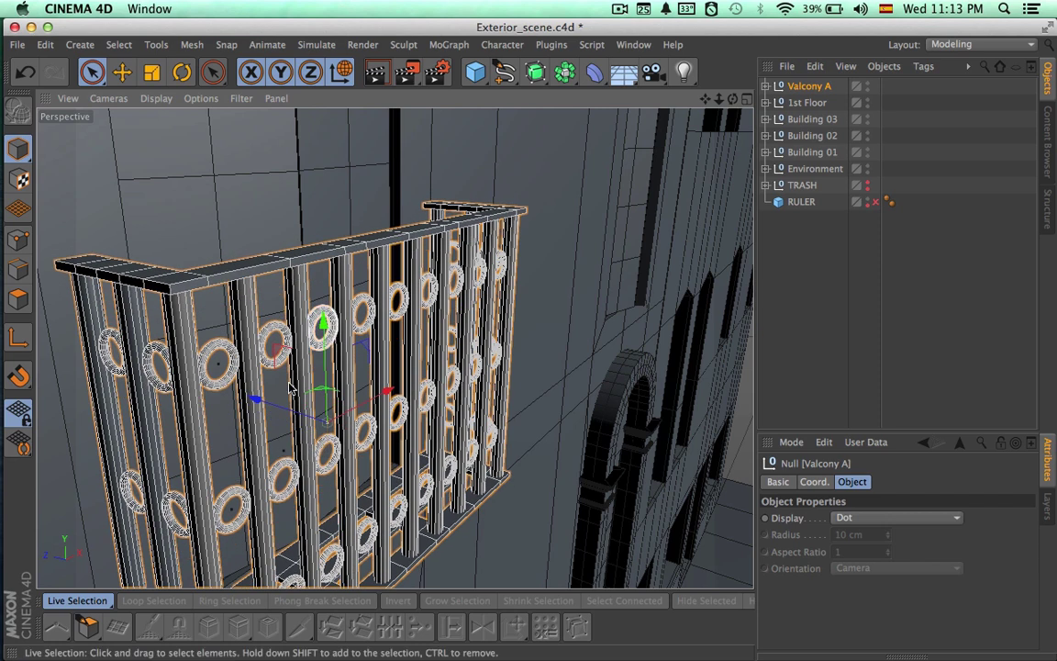
scroll(394, 350, "up", 3)
scroll(395, 350, "up", 2)
left_click_drag(395, 349, 273, 255, "alt")
middle_click_drag(316, 335, 270, 222, "alt")
left_click_drag(269, 221, 551, 224, "alt")
right_click_drag(552, 228, 322, 229, "alt")
middle_click_drag(509, 298, 311, 312, "alt")
left_click_drag(310, 312, 444, 360, "alt")
left_click_drag(461, 254, 461, 221, "alt")
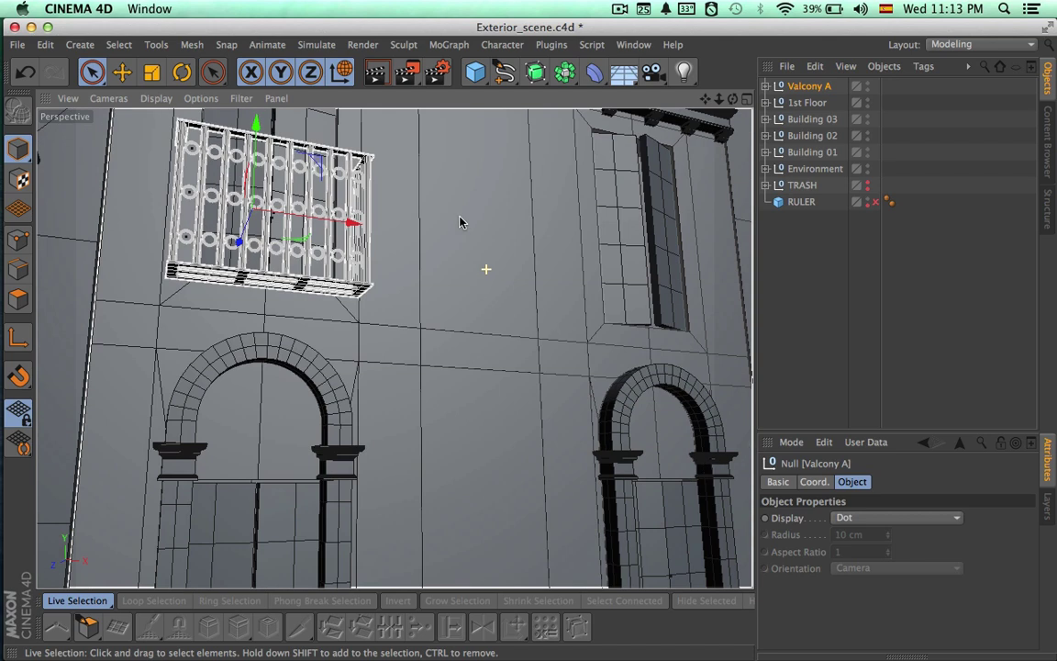
left_click_drag(466, 290, 525, 348, "alt")
right_click_drag(488, 318, 388, 320, "alt")
left_click_drag(524, 333, 330, 328, "alt")
Duplicate the Valcony A group and rename the copy as Valcony B
key("super+v")
double_click(816, 88)
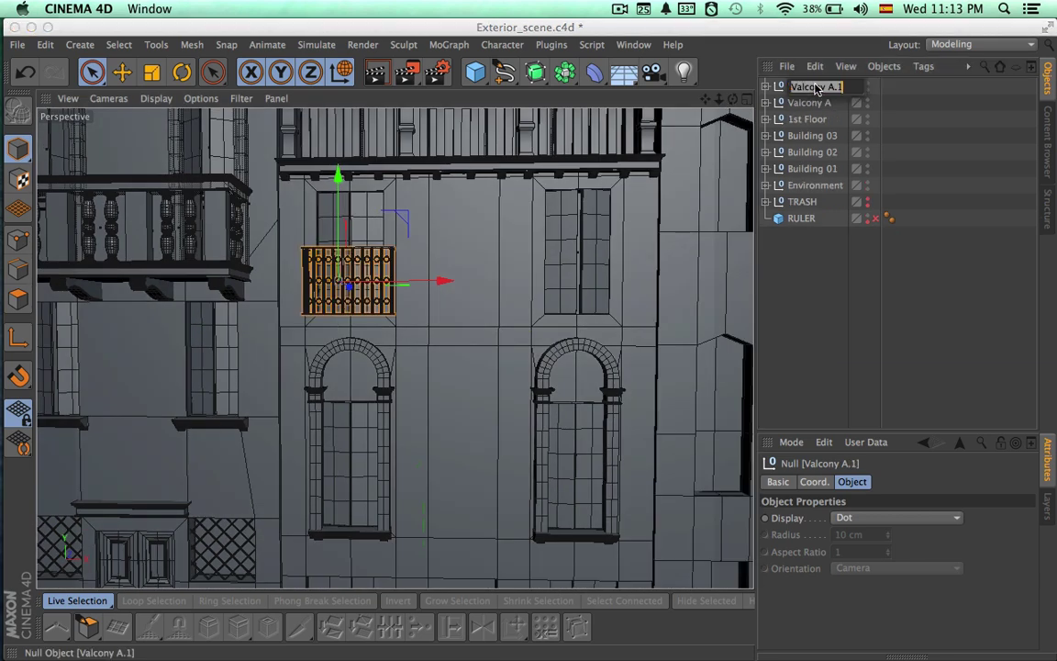
type("B")
key("Return")
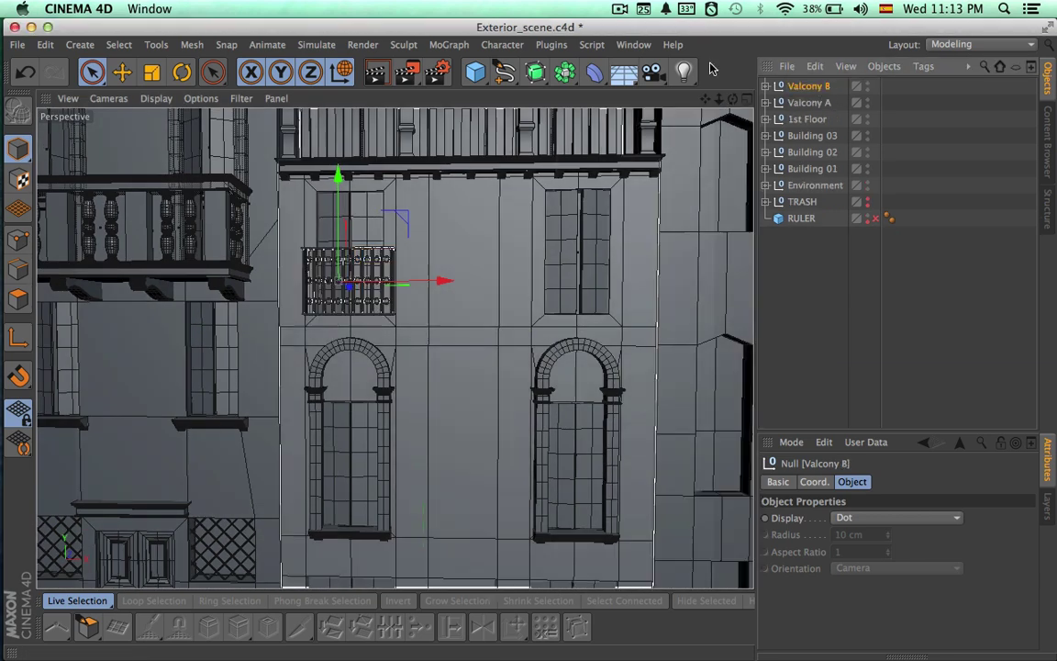
In the Front view, move Valcony B horizontally along X to the other upper window of Building 02
left_click(747, 98)
left_click(746, 348)
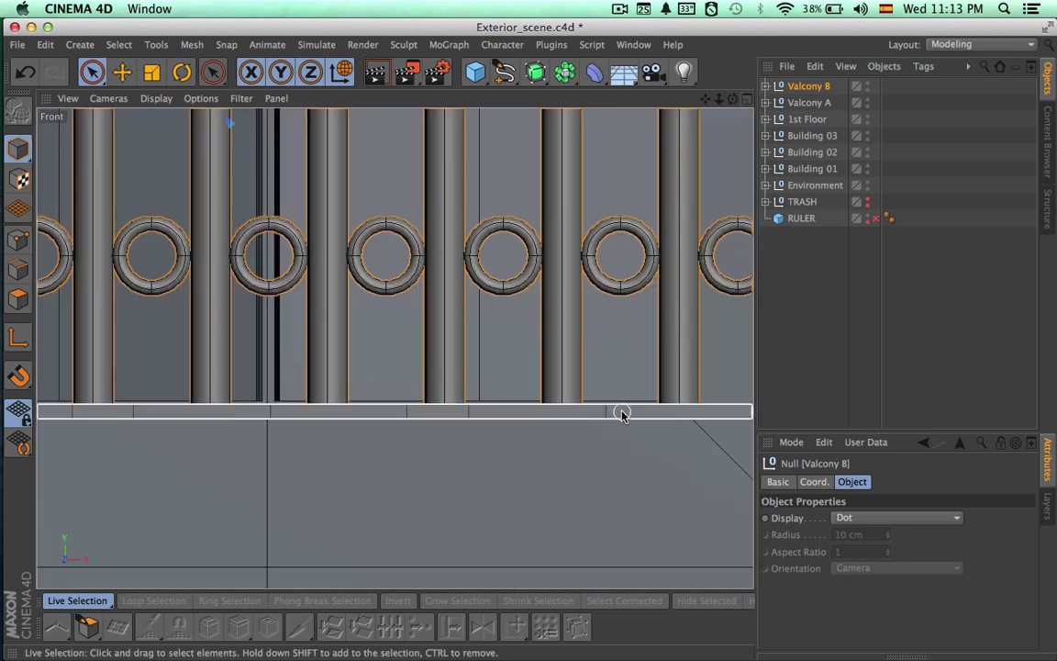
scroll(520, 418, "down", 5)
middle_click_drag(385, 419, 57, 401, "alt")
middle_click_drag(335, 356, 274, 346, "alt")
scroll(416, 320, "down", 3)
left_click_drag(309, 312, 744, 310)
scroll(288, 327, "right", 4)
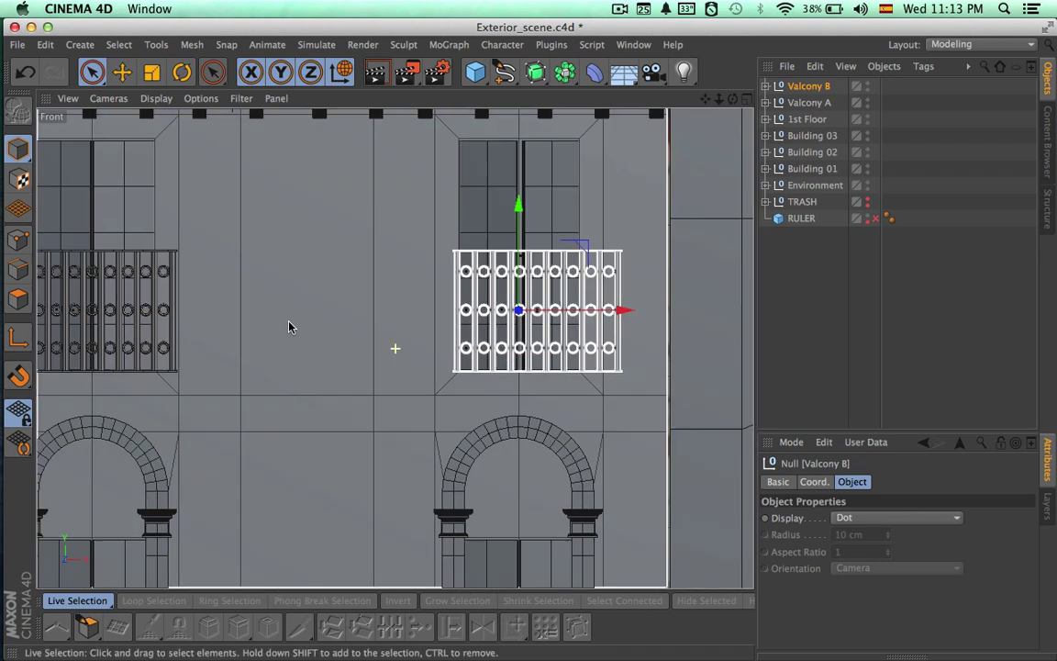
Centre Valcony B on its window by moving it about 13 cm along negative X and about 0.7 cm back
right_click_drag(393, 276, 446, 279, "alt")
middle_click_drag(441, 309, 383, 351, "alt")
left_click_drag(619, 364, 592, 367)
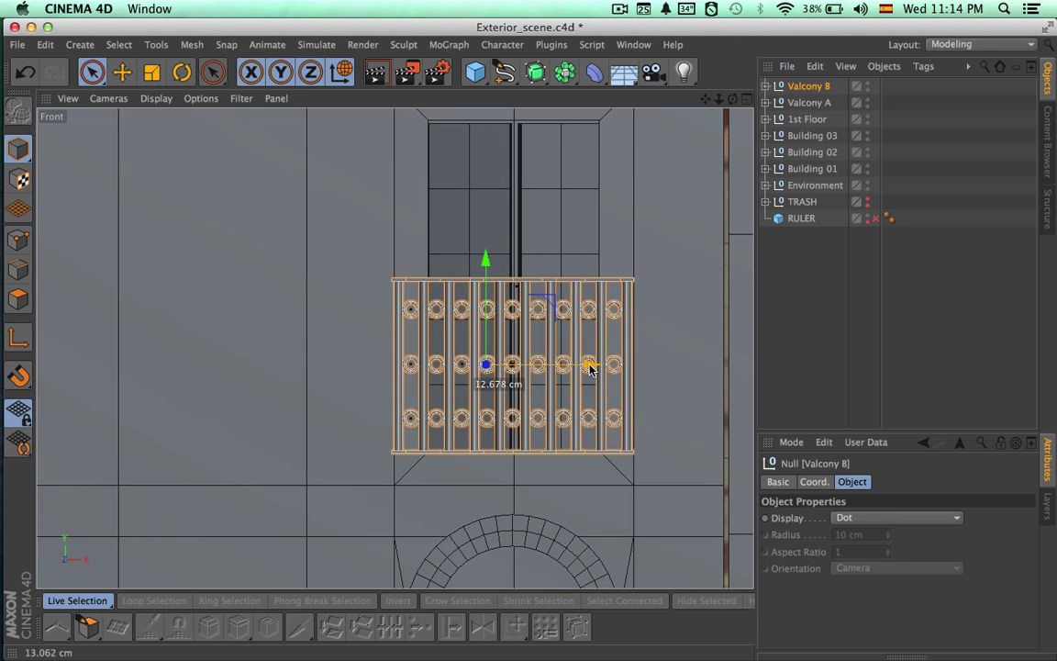
right_click_drag(589, 368, 688, 371, "alt")
left_click_drag(499, 357, 502, 357)
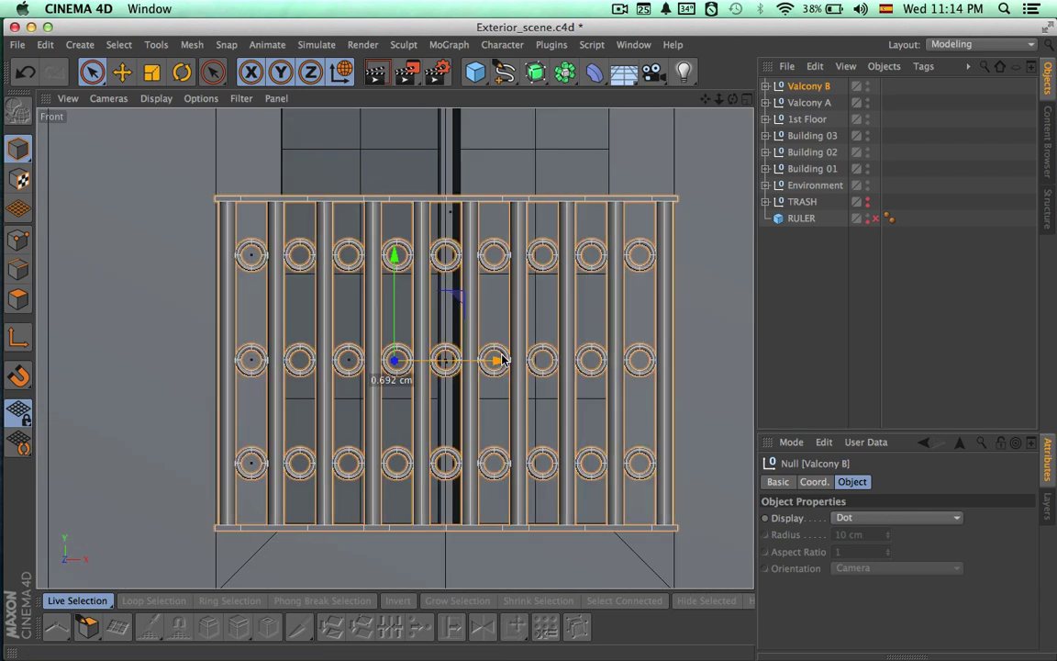
key("9")
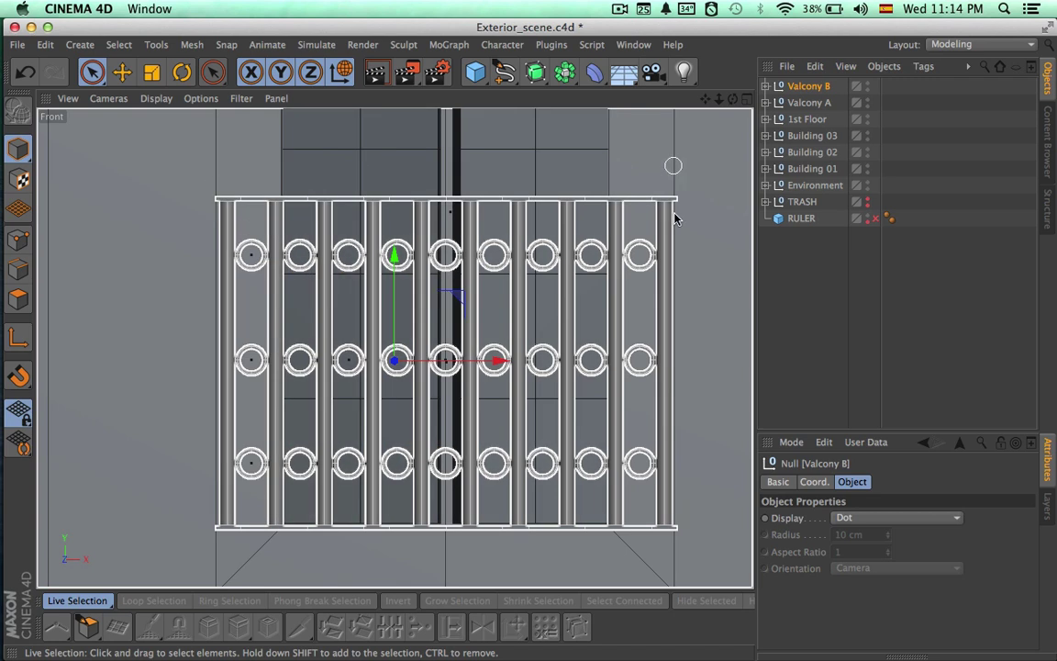
Render the Front view with all three buildings in frame to check both balconies on the facade
scroll(691, 285, "down", 3)
scroll(486, 342, "up", 1)
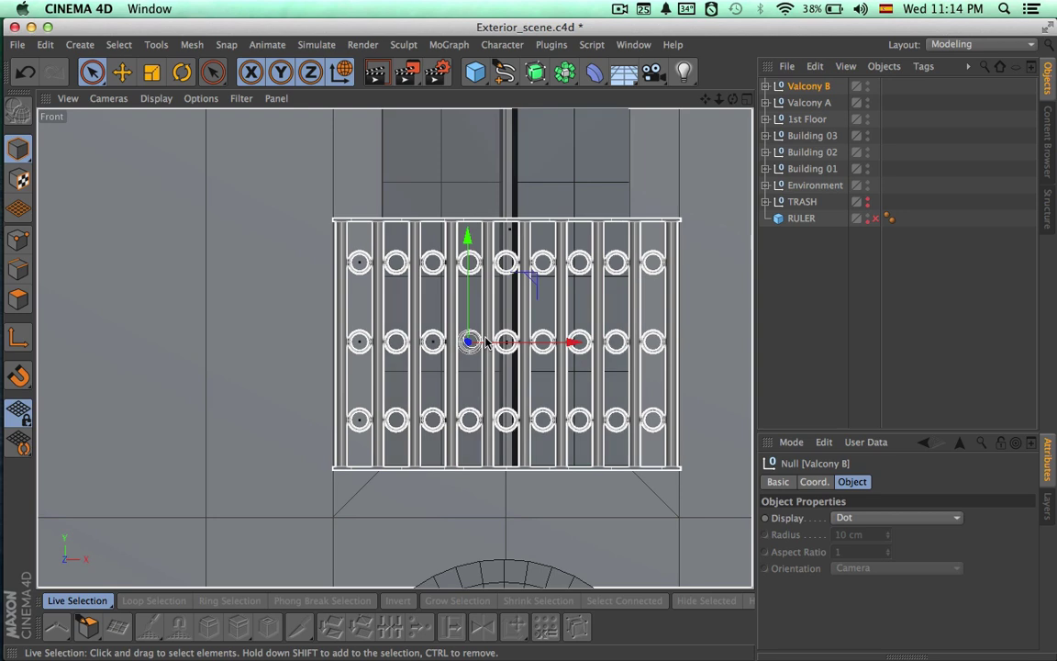
scroll(487, 342, "down", 1)
scroll(397, 420, "down", 4)
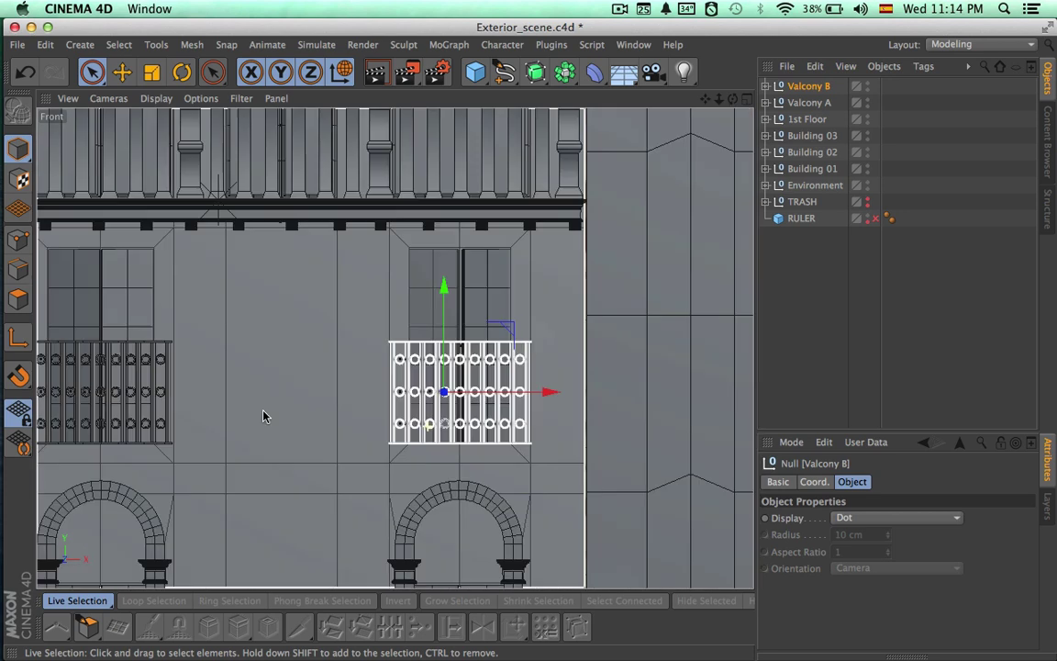
scroll(259, 415, "down", 1)
middle_click_drag(300, 397, 453, 378, "alt")
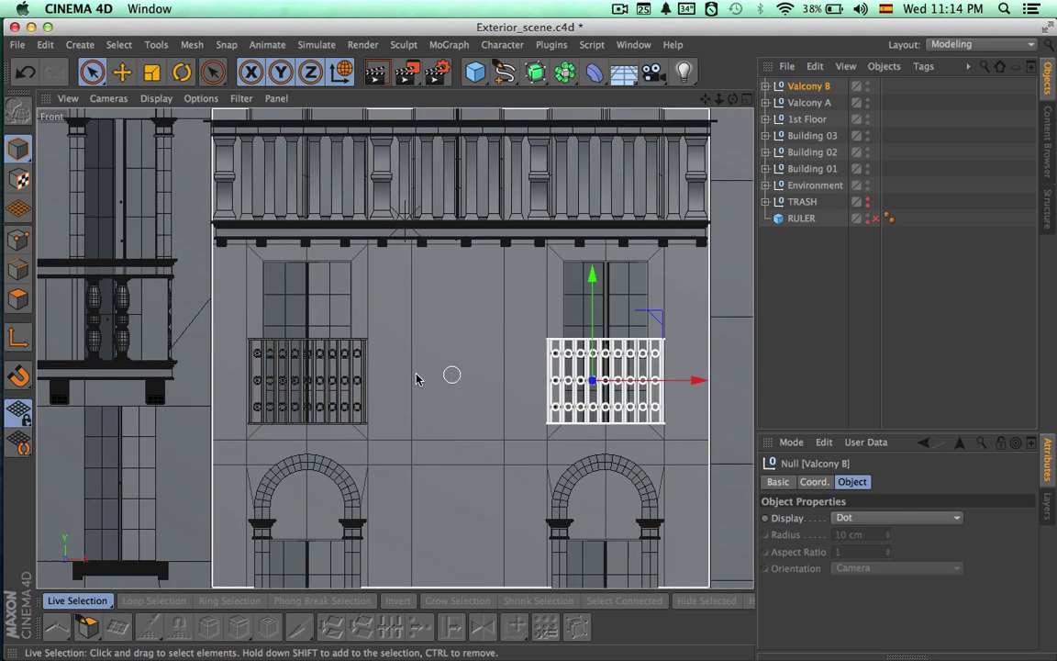
scroll(416, 378, "down", 5)
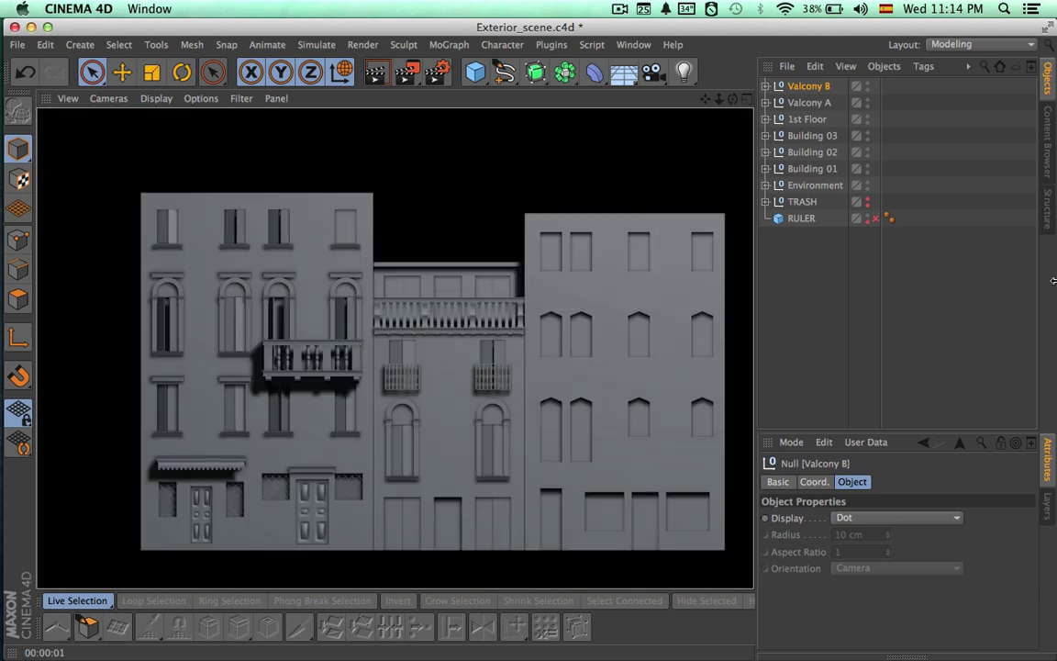
Return to the Perspective view and reorder the hierarchy so that Valcony A sits above Valcony B
left_click(745, 101)
left_click(389, 102)
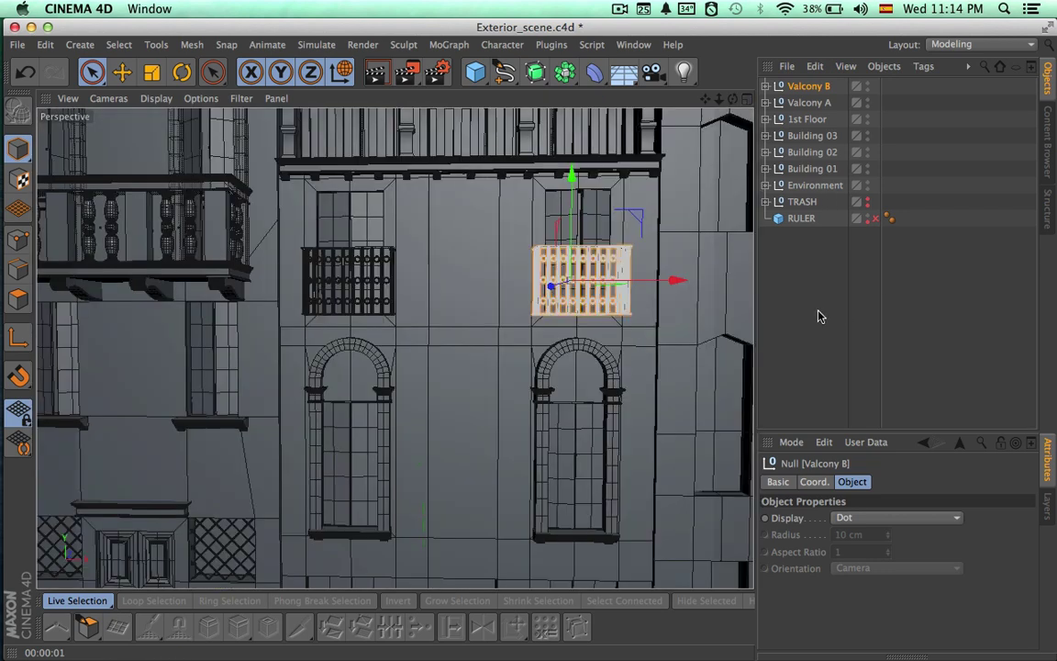
left_click_drag(802, 103, 808, 94)
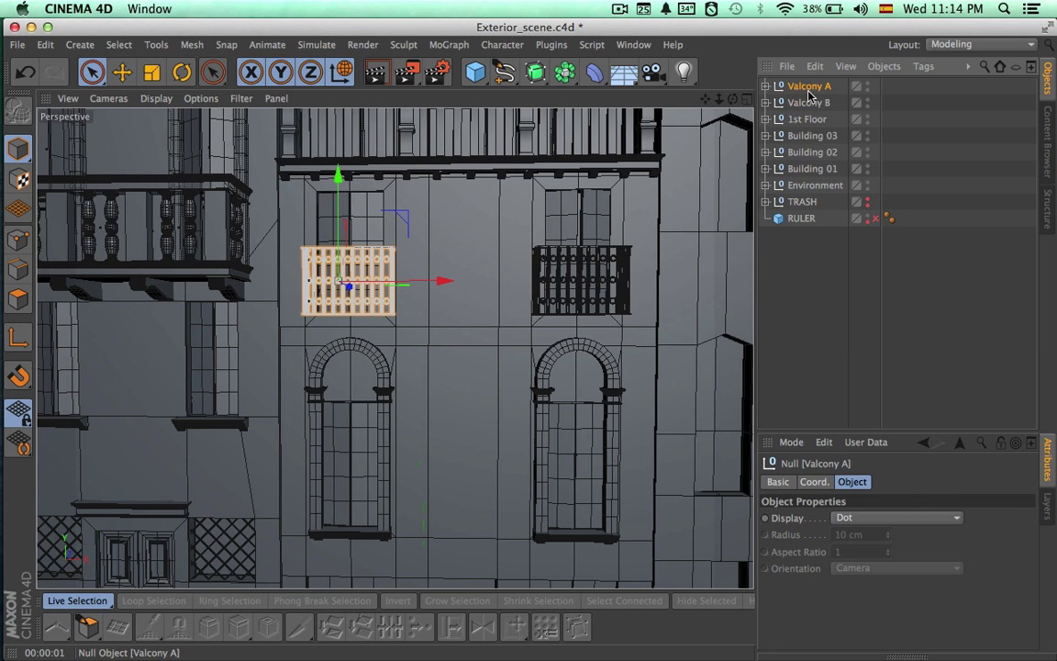
Move the loose 1st Floor group into the Building 02 group, above 2nd Floor
left_click(810, 103, "shift")
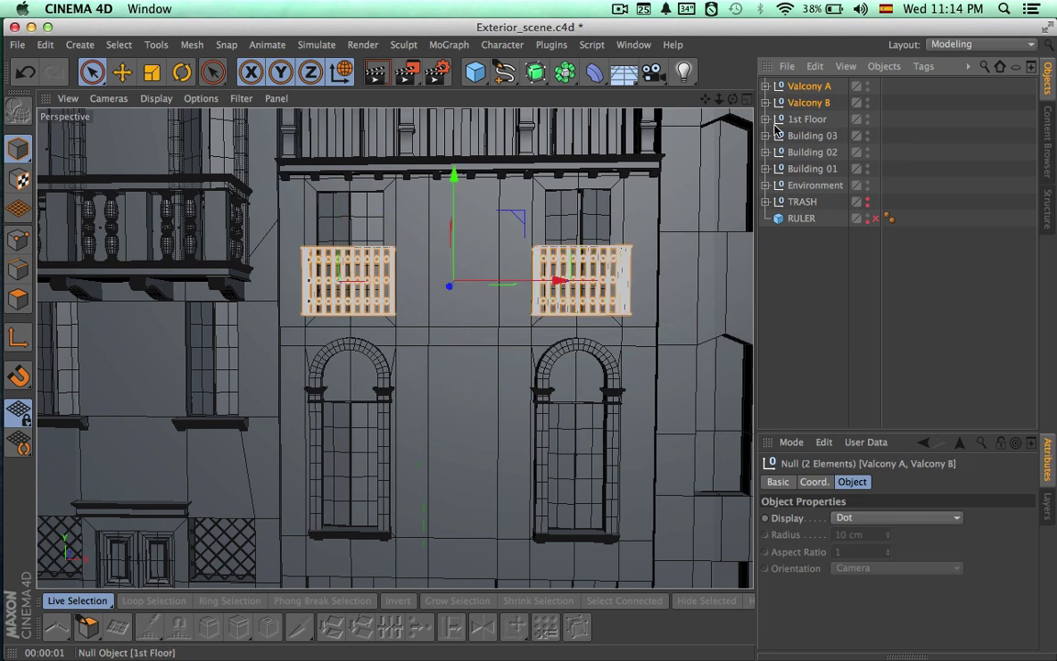
scroll(659, 216, "down", 4)
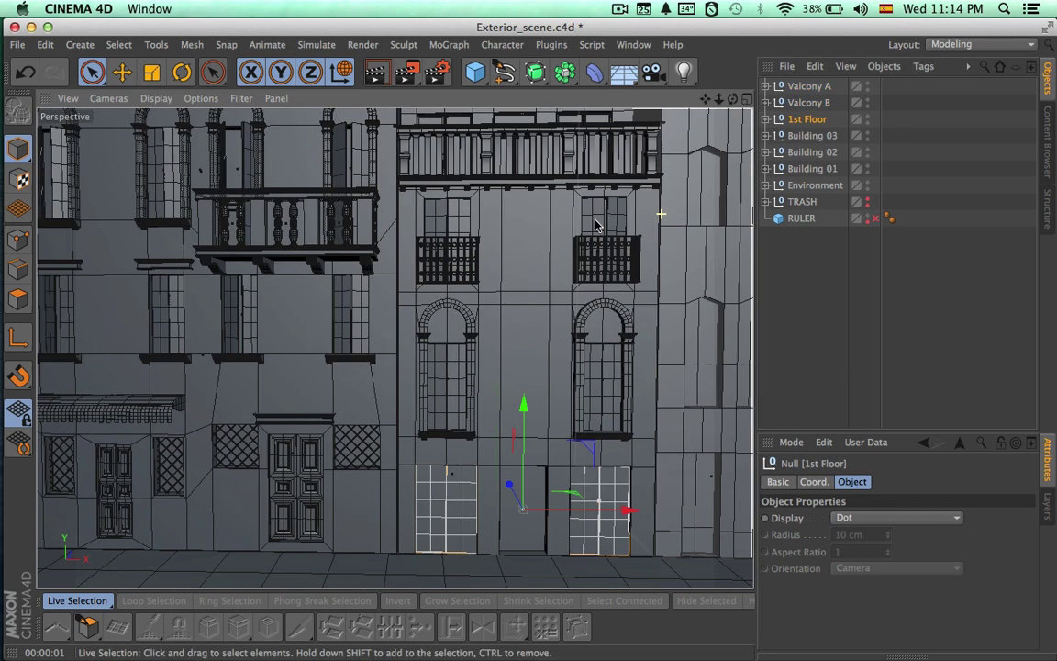
left_click(765, 152)
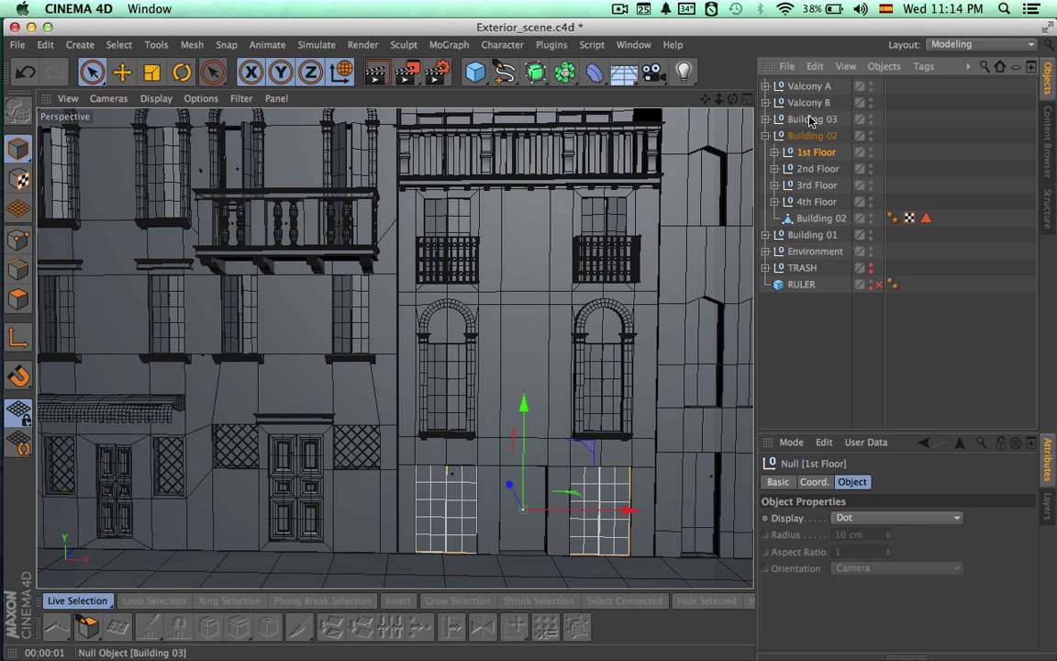
Move Valcony A and Valcony B together into the 3rd Floor group of Building 02 and collapse that group
left_click(809, 104)
left_click(808, 88, "shift")
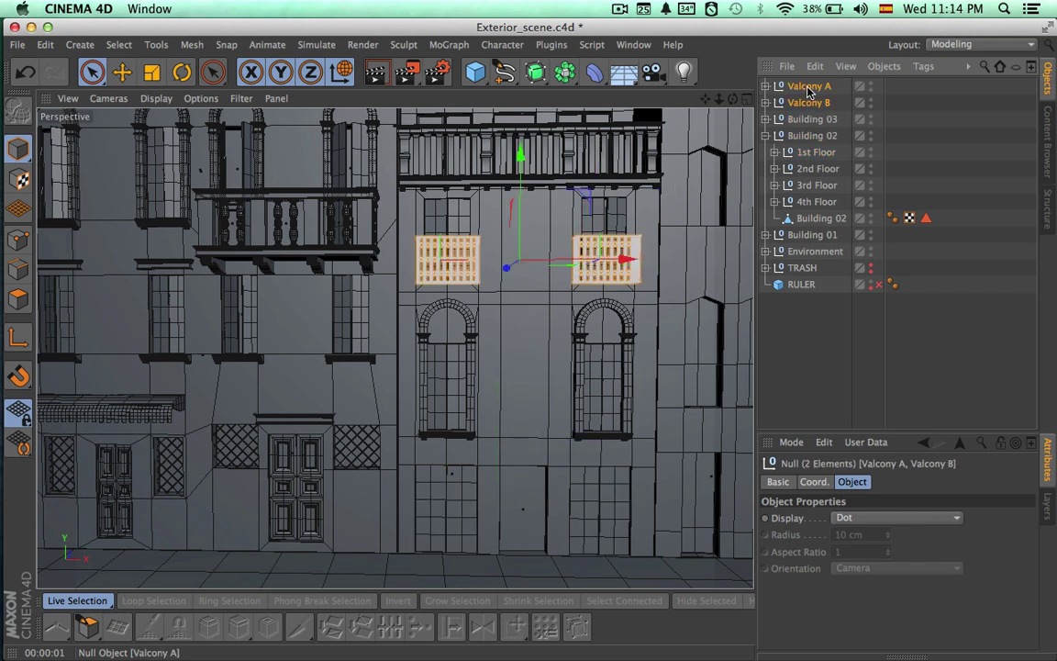
left_click_drag(808, 88, 804, 186)
left_click(775, 153)
Select the floor groups of Building 02 one after another to check which facade parts each contains
left_click(810, 155)
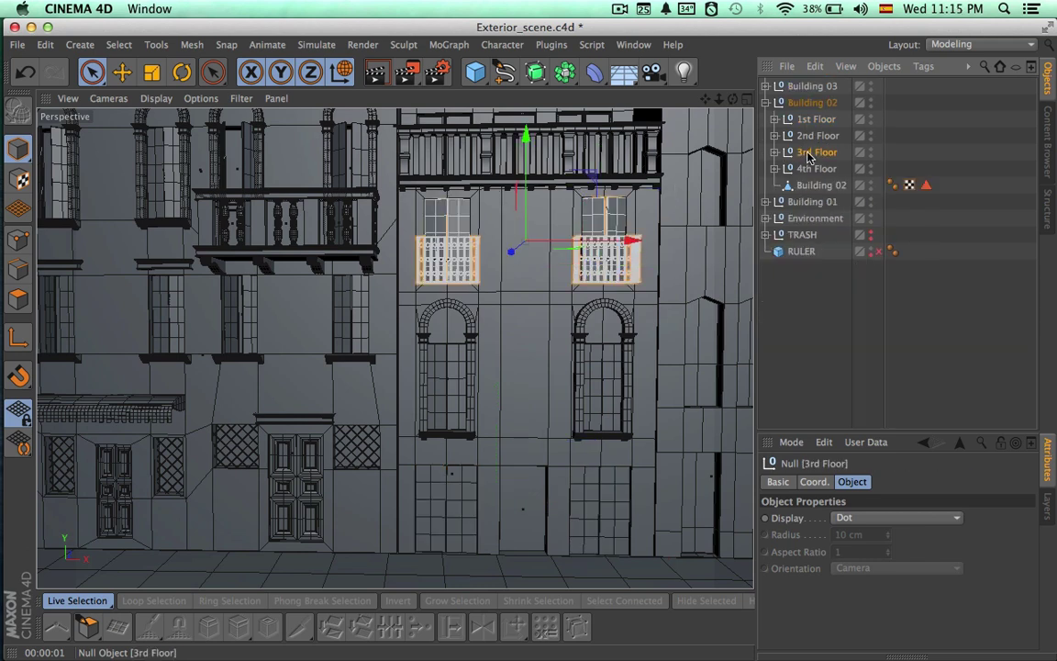
left_click(809, 139)
left_click(808, 119)
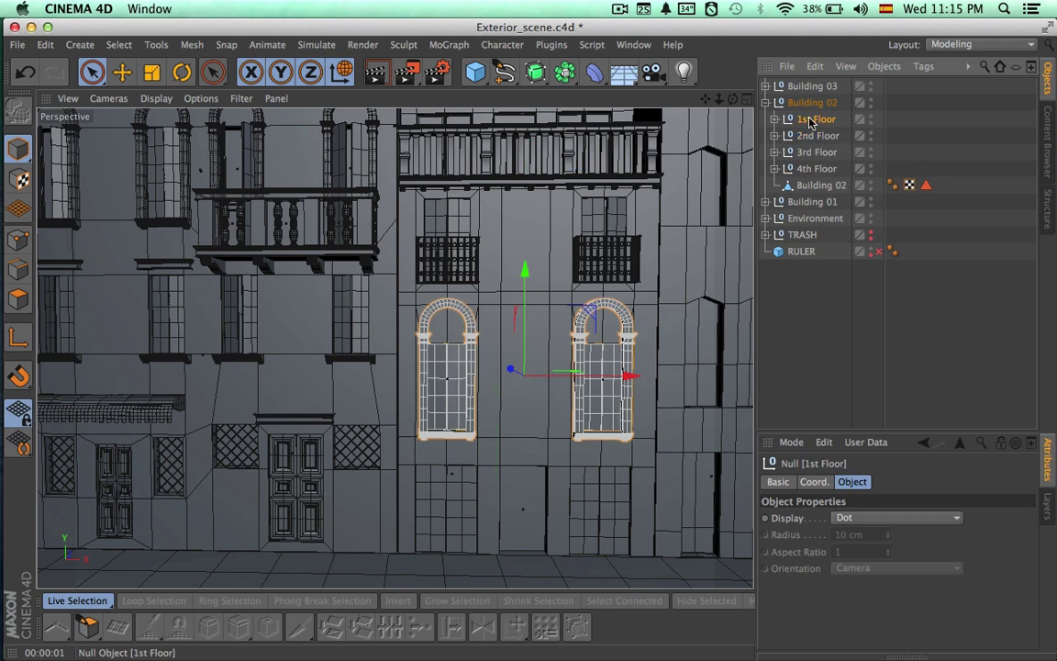
middle_click_drag(624, 285, 621, 252, "alt")
left_click(815, 169)
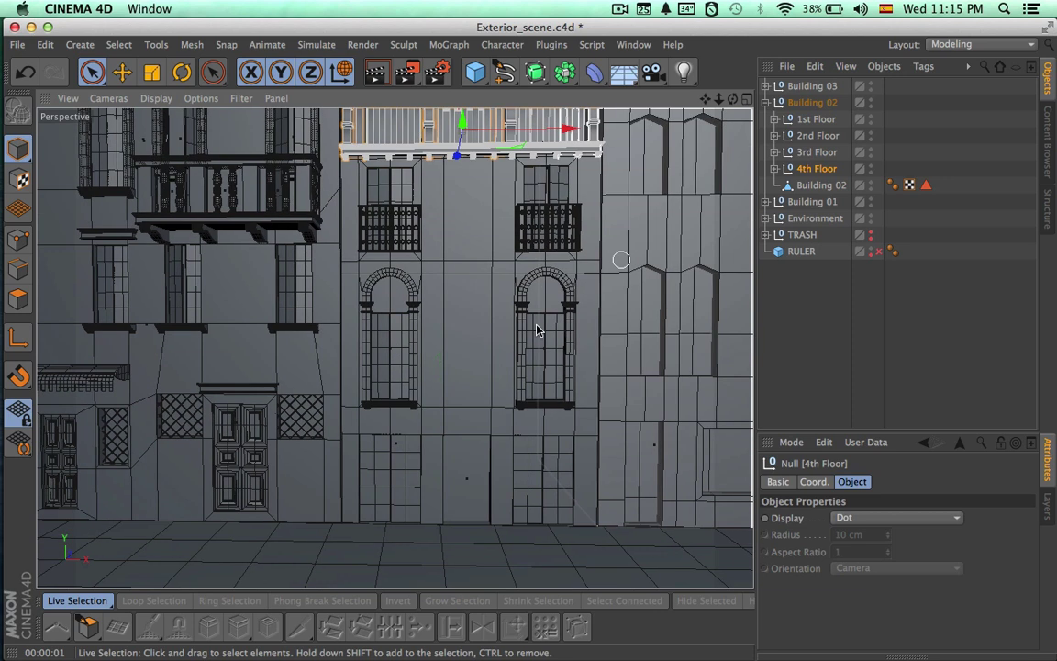
Render the Perspective view with all three building facades in frame
mouse_move(525, 397)
middle_mouse_down("alt")
mouse_move(551, 387)
mouse_move(662, 423)
mouse_move(688, 519)
mouse_move(686, 551)
mouse_move(599, 472)
middle_mouse_up("alt")
right_click_drag(580, 432, 539, 422, "alt")
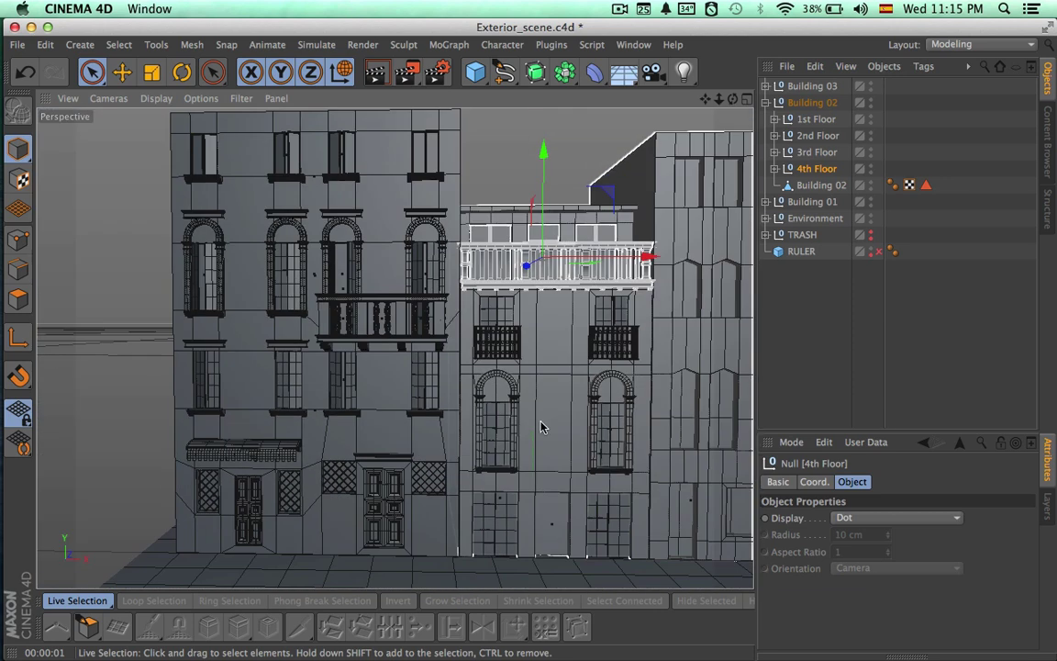
mouse_move(474, 400)
middle_mouse_down("alt")
mouse_move(394, 406)
mouse_move(430, 404)
middle_mouse_up("alt")
key("ctrl+r")
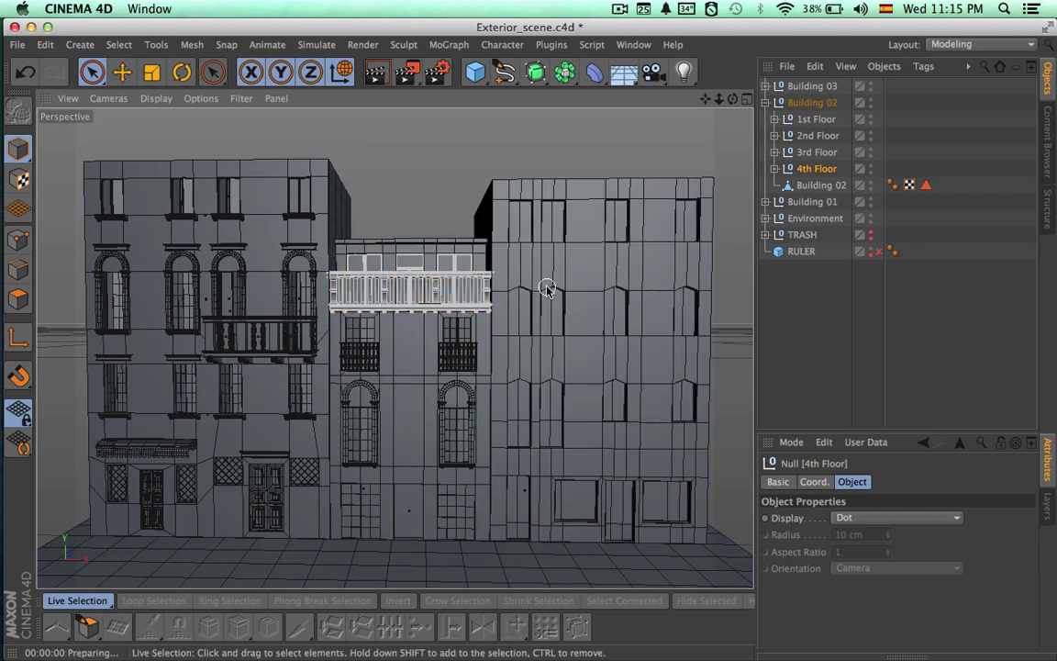